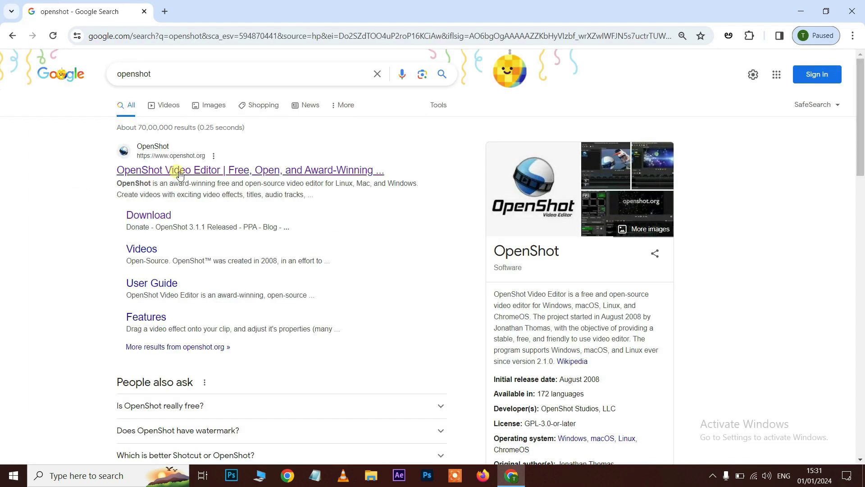
# Download the OpenShot v3.1.1 Windows 64-bit installer (188 MB) from openshot.org and check the download list
pyautogui.click(213, 174)
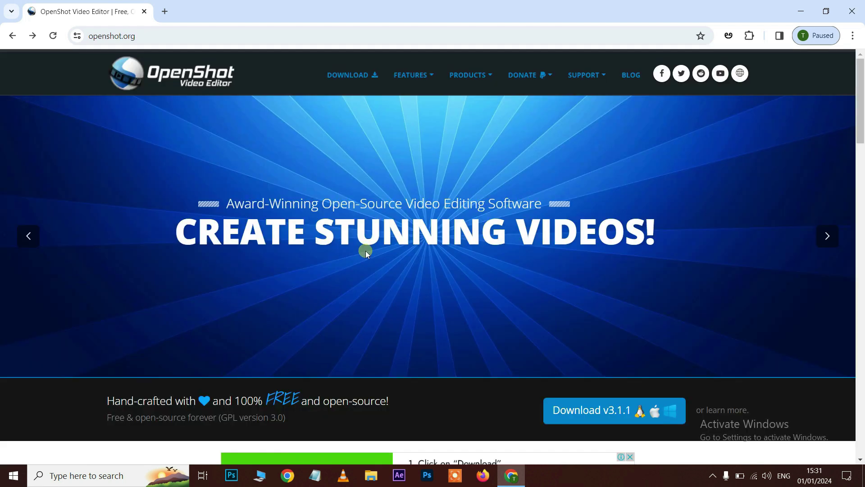
pyautogui.click(581, 418)
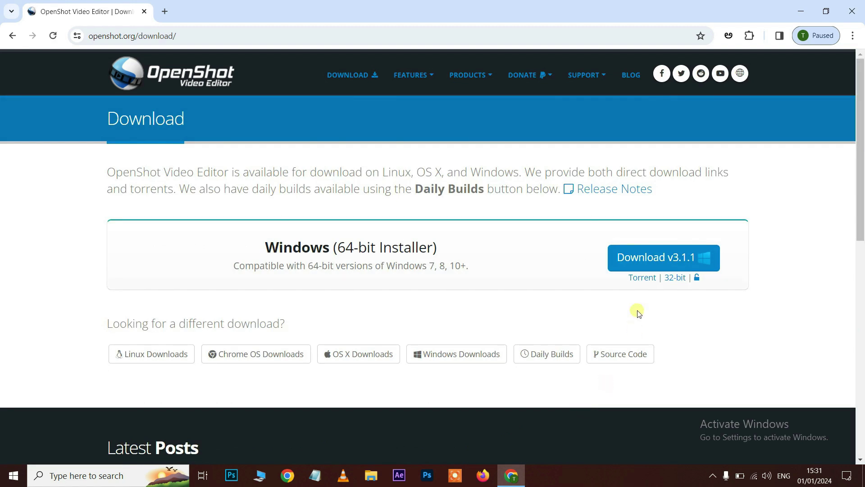
pyautogui.click(647, 311)
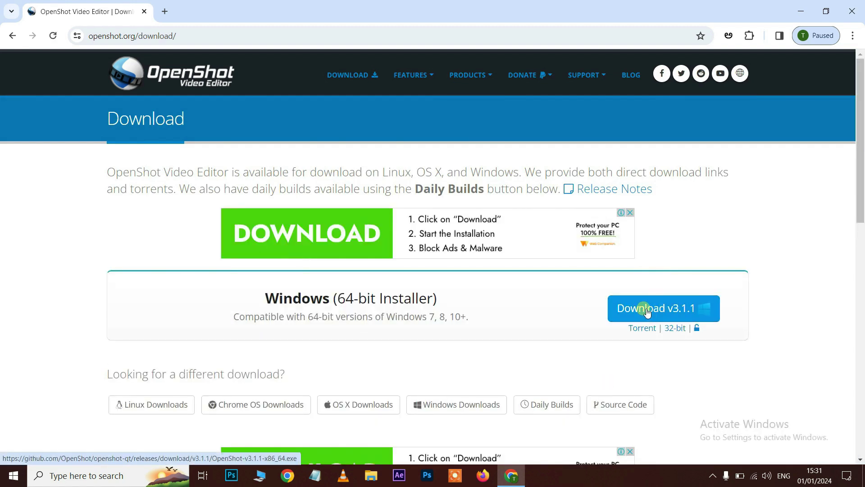
pyautogui.click(647, 311)
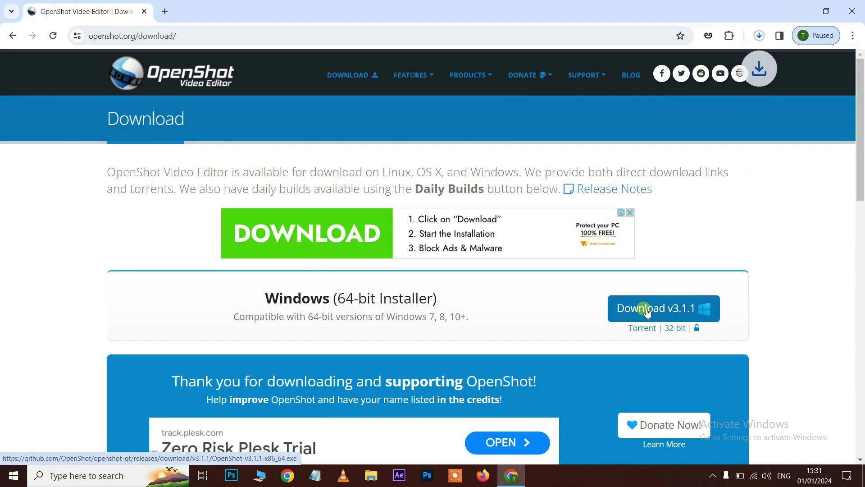
pyautogui.click(759, 36)
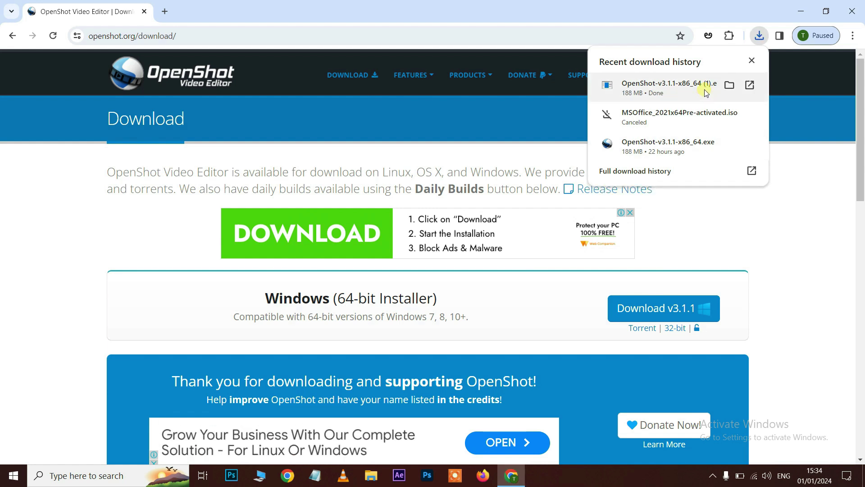
# Launch OpenShot-v3.1.1-x86_64 (1) from the Downloads folder
pyautogui.click(729, 86)
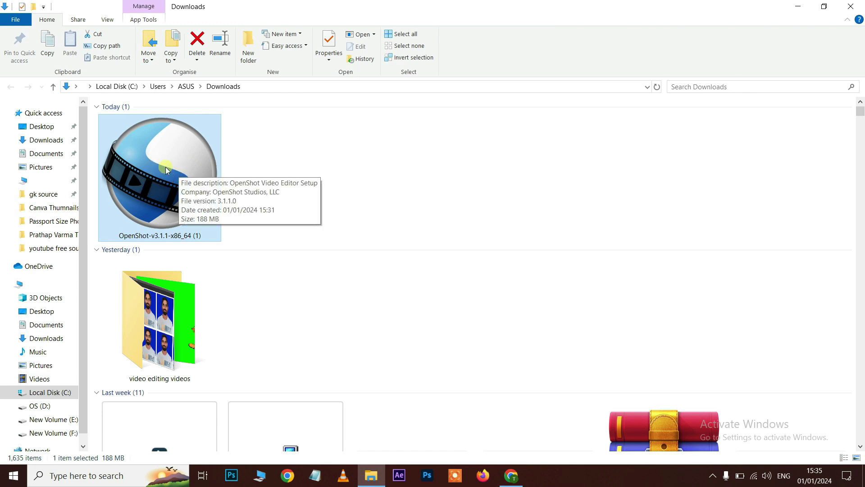
pyautogui.doubleClick(166, 172)
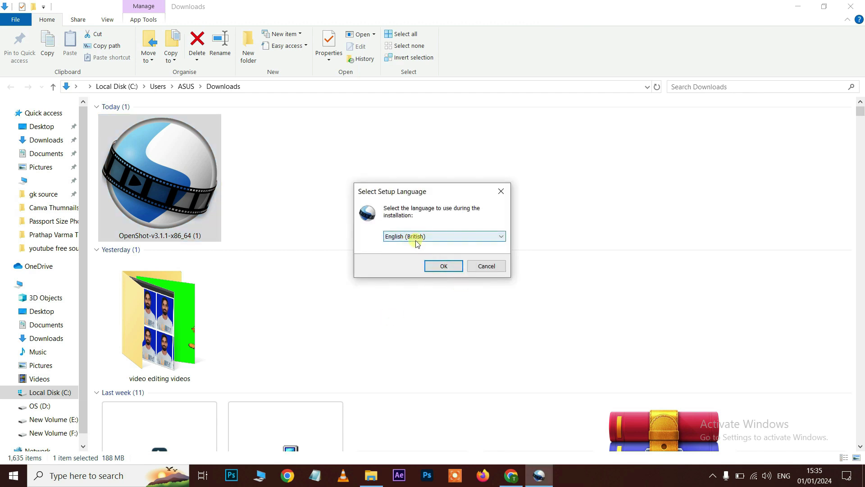
# Confirm English as the setup language and accept the licence agreement
pyautogui.click(443, 266)
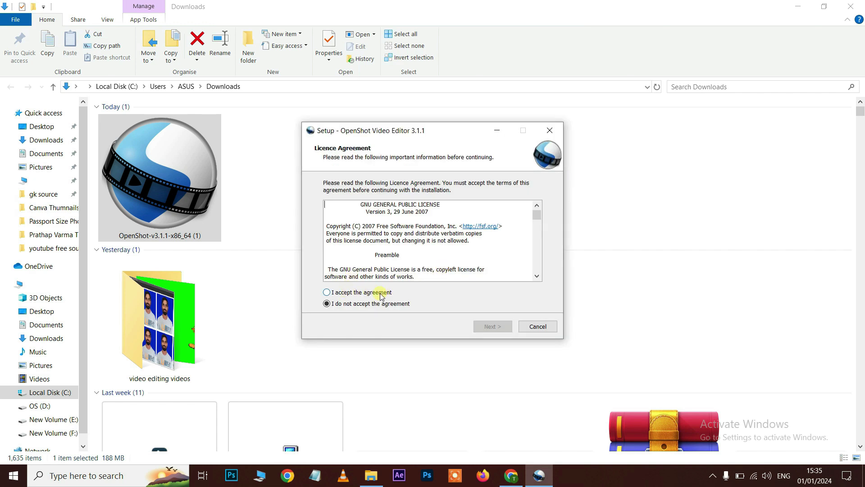
pyautogui.click(327, 293)
pyautogui.click(488, 327)
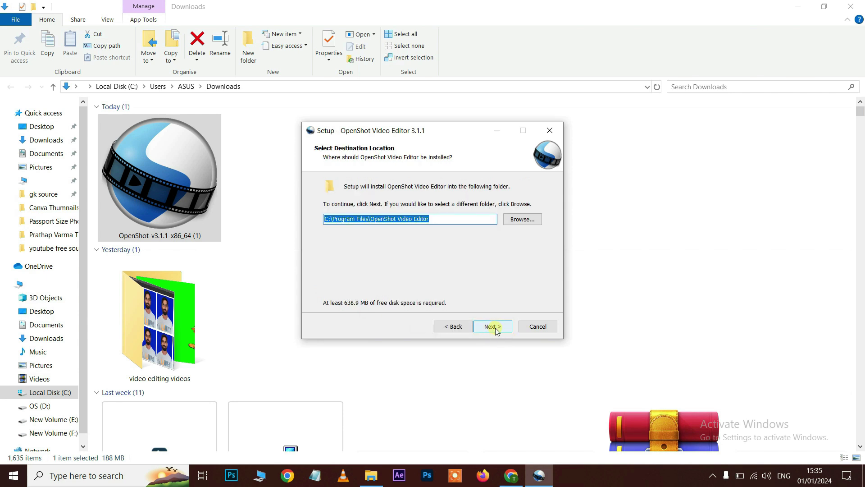
# Install into the default Program Files folder with a desktop icon and finish setup
pyautogui.click(494, 328)
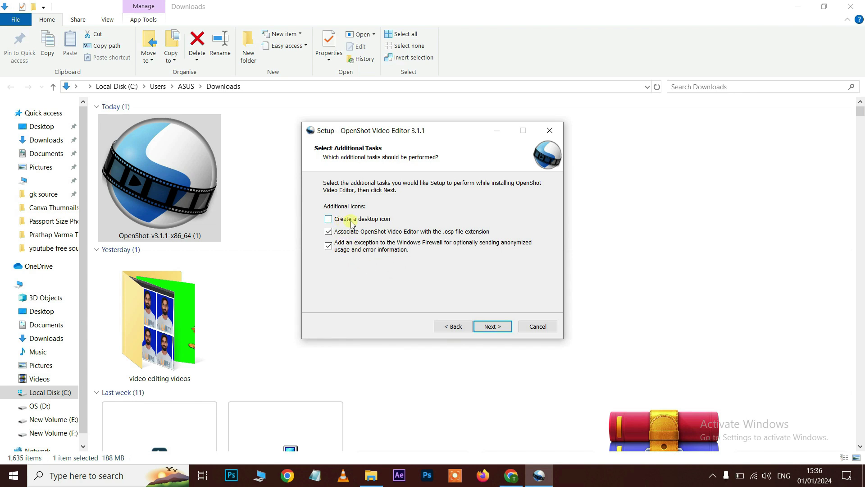
pyautogui.click(328, 219)
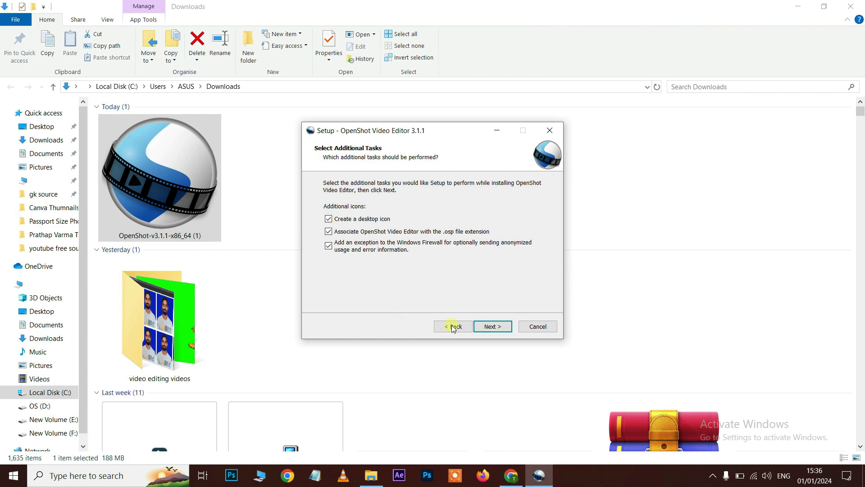
pyautogui.click(497, 328)
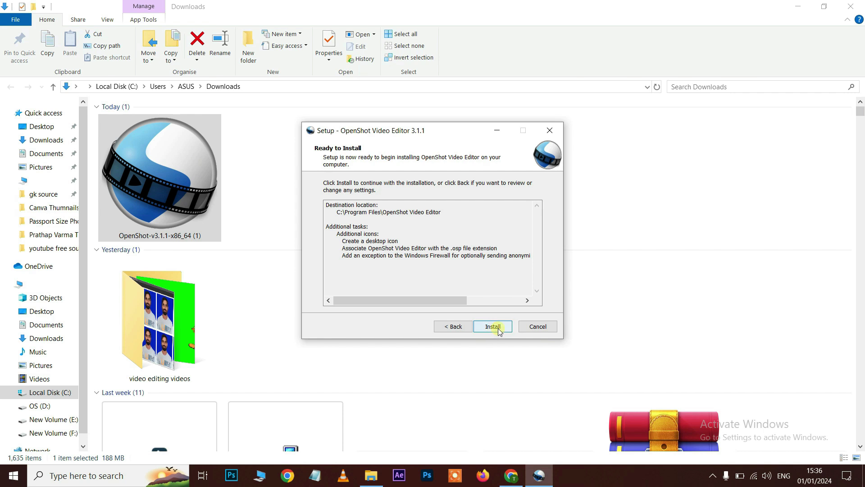
pyautogui.click(493, 327)
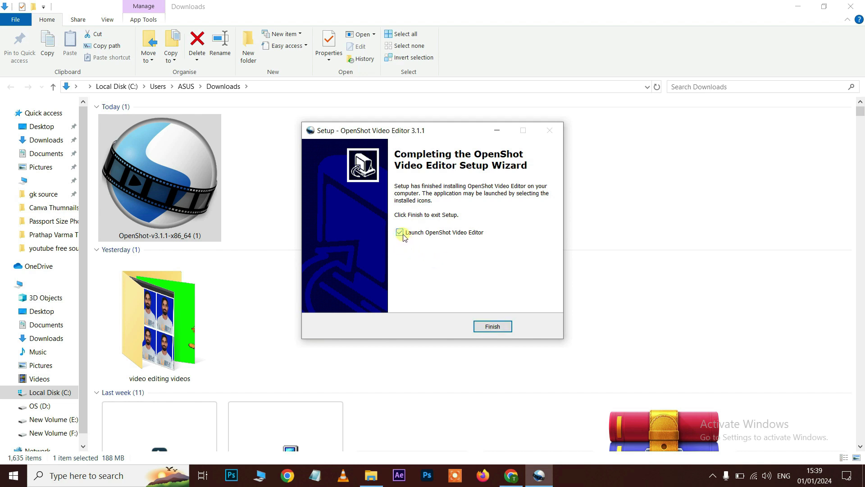
pyautogui.click(491, 326)
pyautogui.click(797, 6)
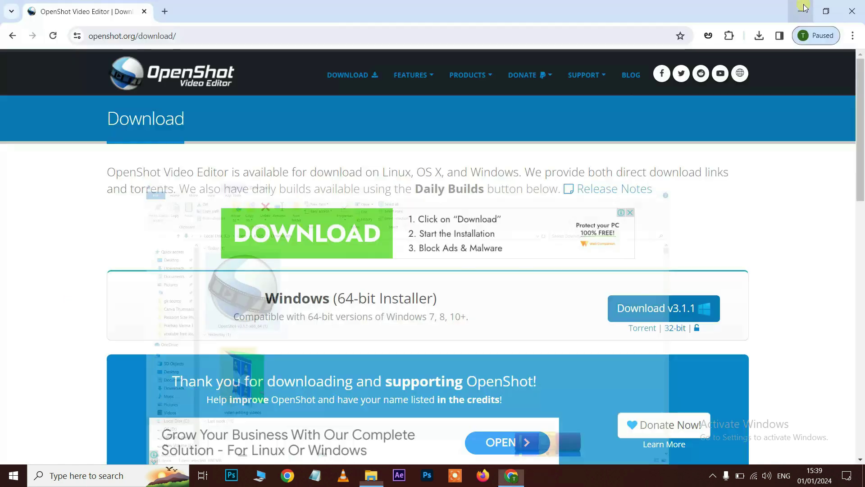
# Launch OpenShot Video Editor from its desktop icon to get an empty Untitled Project
pyautogui.click(801, 8)
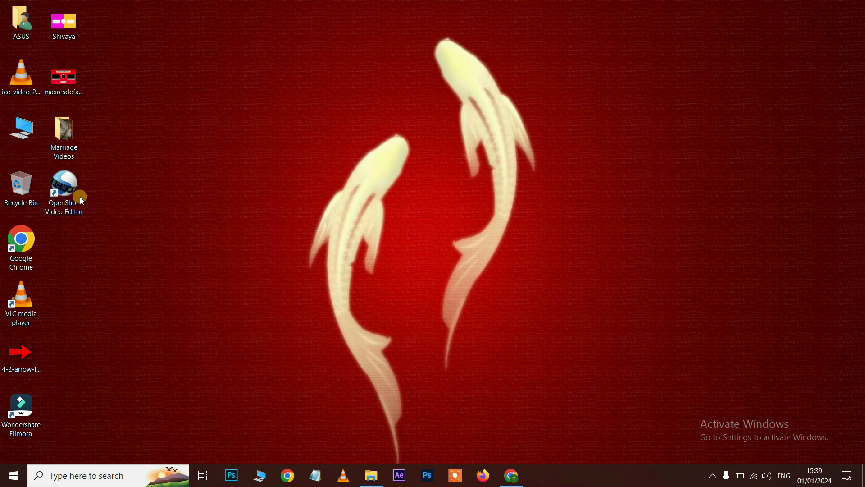
pyautogui.doubleClick(72, 187)
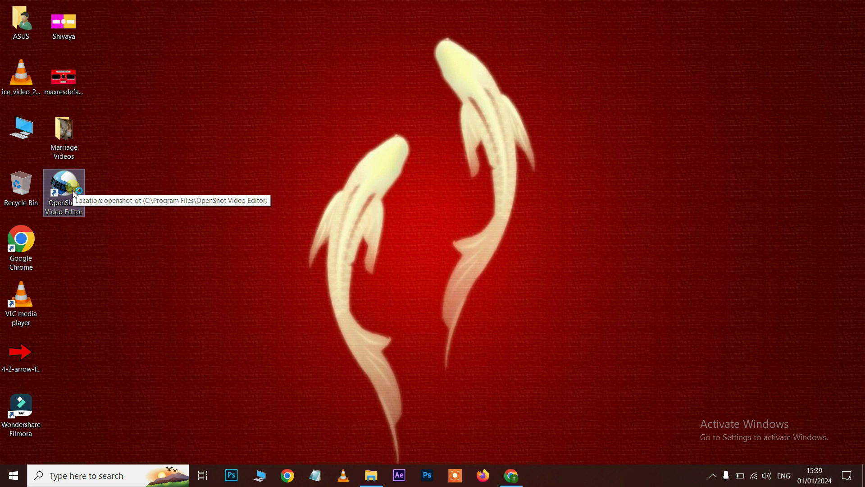
pyautogui.rightClick(74, 192)
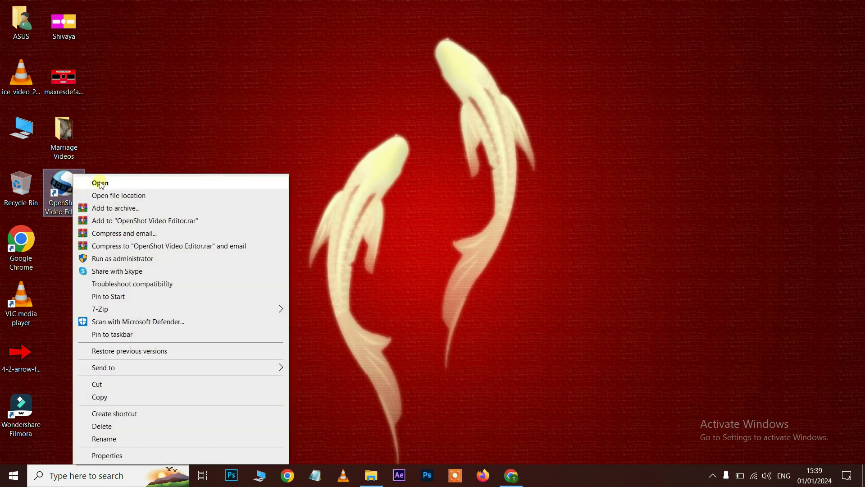
pyautogui.click(193, 136)
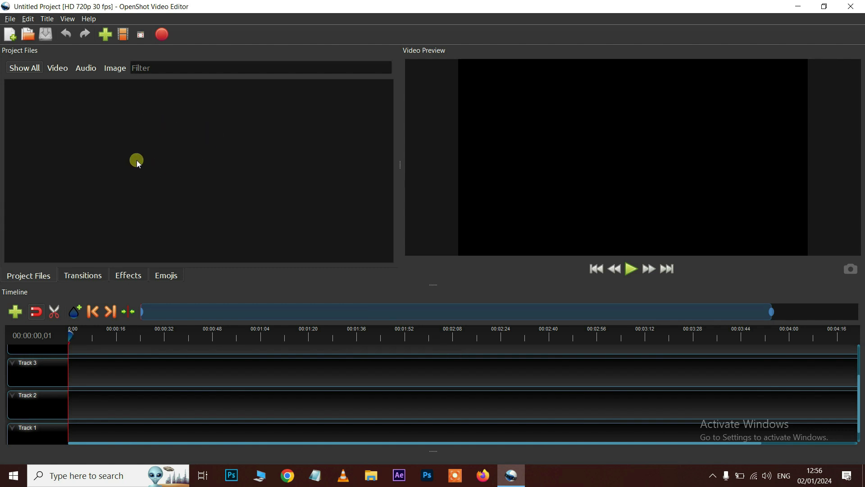
pyautogui.rightClick(182, 142)
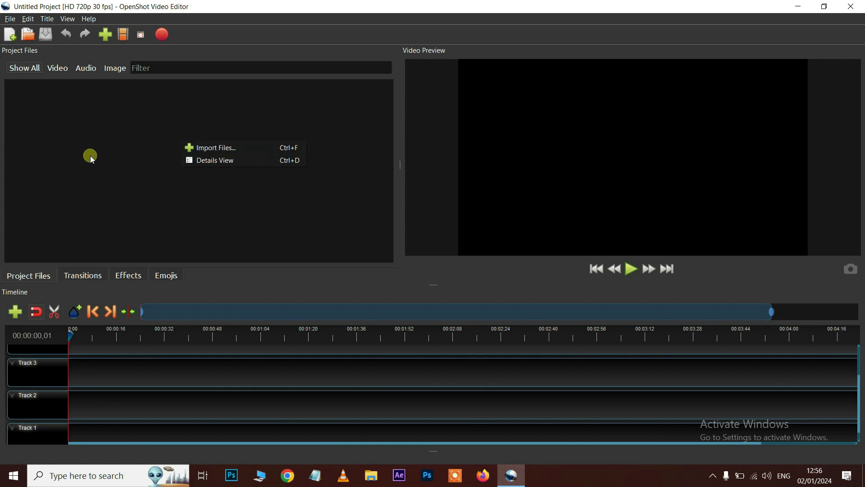
pyautogui.click(120, 161)
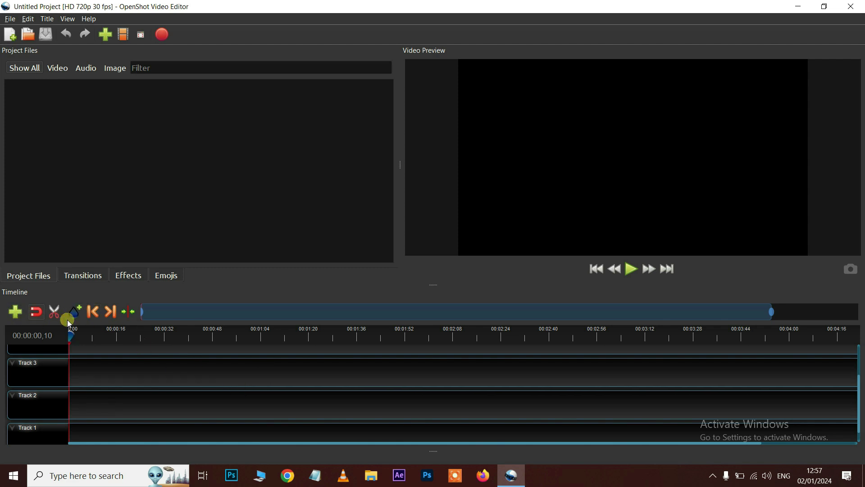
pyautogui.click(81, 276)
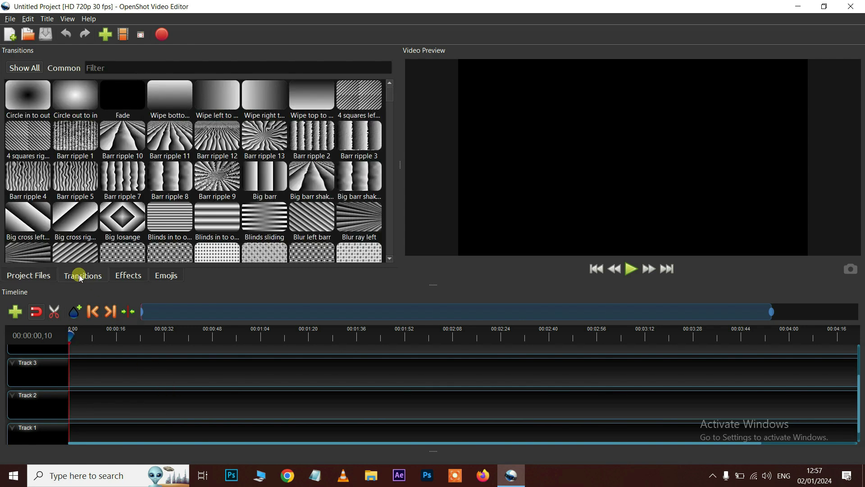
pyautogui.click(126, 277)
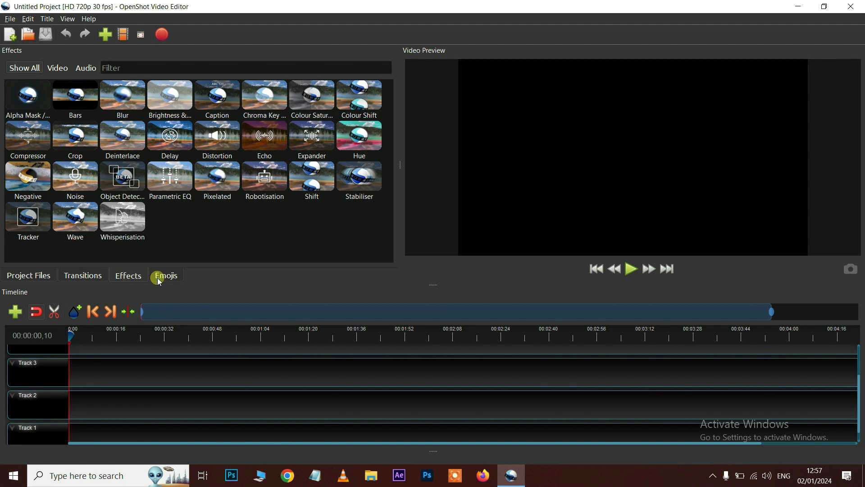
pyautogui.click(159, 279)
pyautogui.click(78, 275)
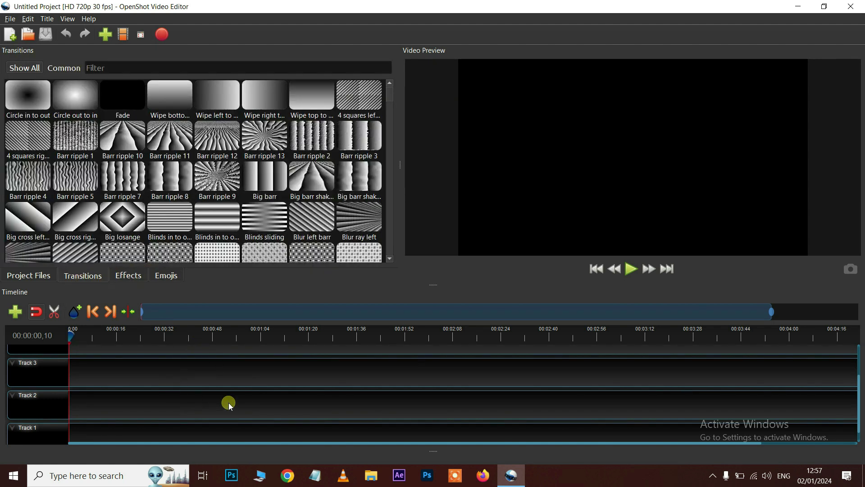
pyautogui.click(32, 275)
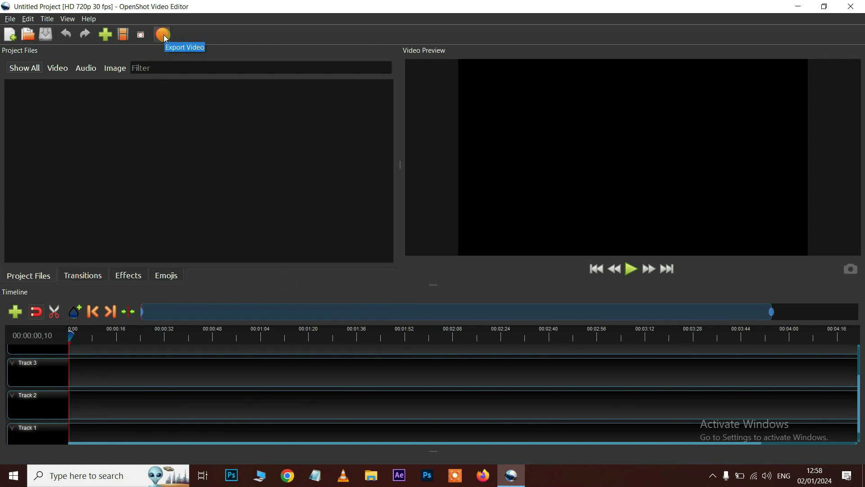
# Resize the Project Files, Video Preview and Timeline panels with the splitters
pyautogui.click(490, 216)
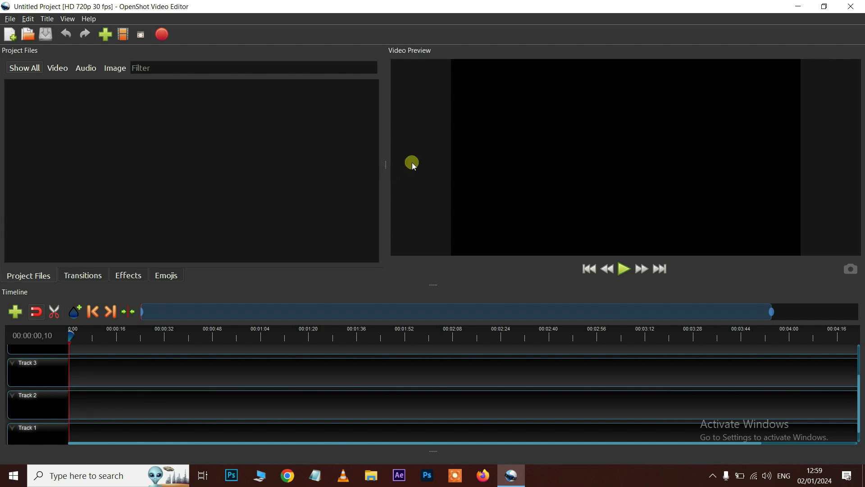
pyautogui.moveTo(386, 165); pyautogui.dragTo(212, 180)
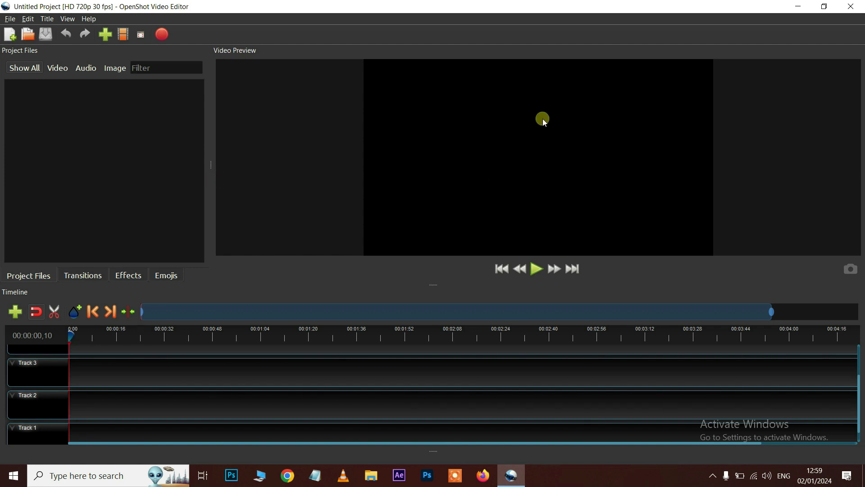
pyautogui.moveTo(438, 290); pyautogui.dragTo(446, 332)
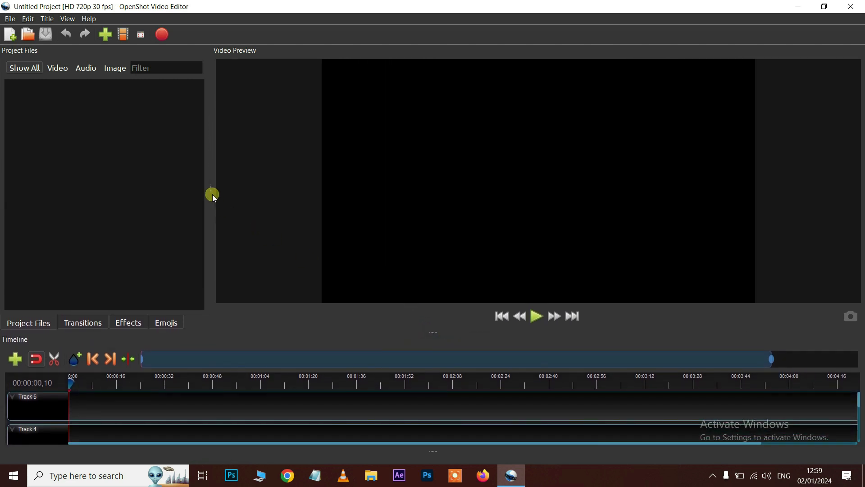
pyautogui.moveTo(214, 195); pyautogui.dragTo(367, 187)
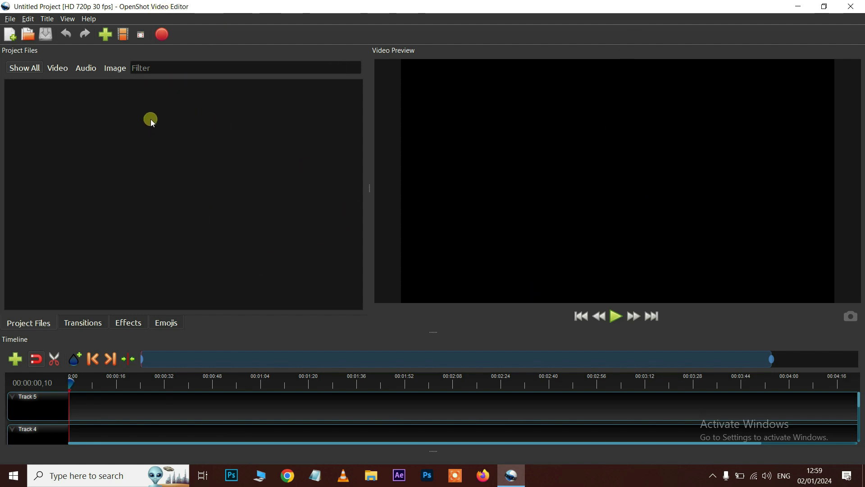
# Toggle fullscreen mode on and off, then open the Import Files dialog
pyautogui.click(141, 35)
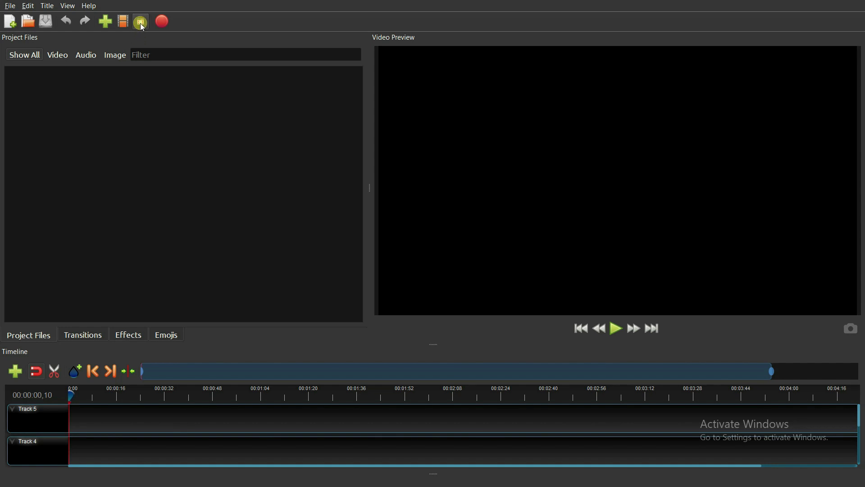
pyautogui.click(142, 22)
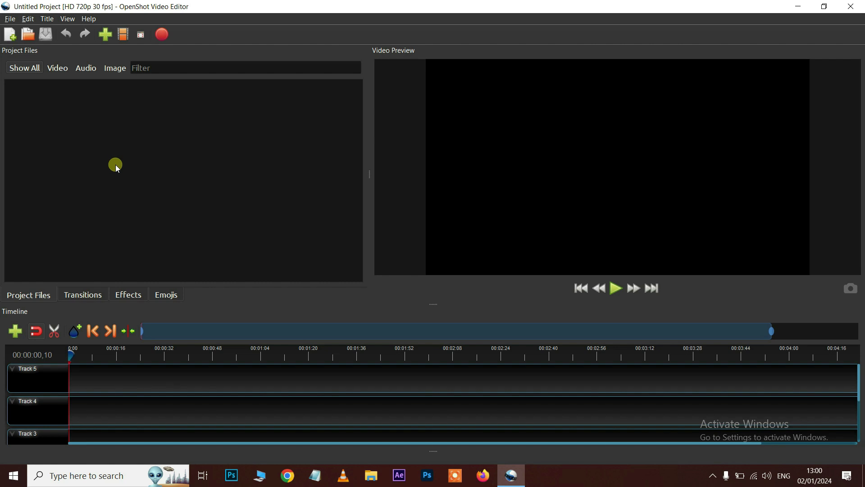
pyautogui.click(107, 38)
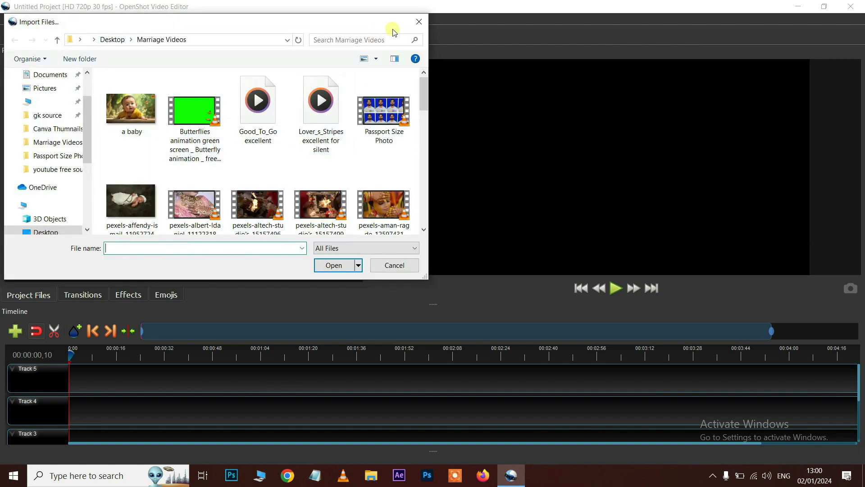
# Import nine Marriage Videos files: baby.jpg, two music tracks, Passport Size Photo and pexels clips
pyautogui.click(419, 22)
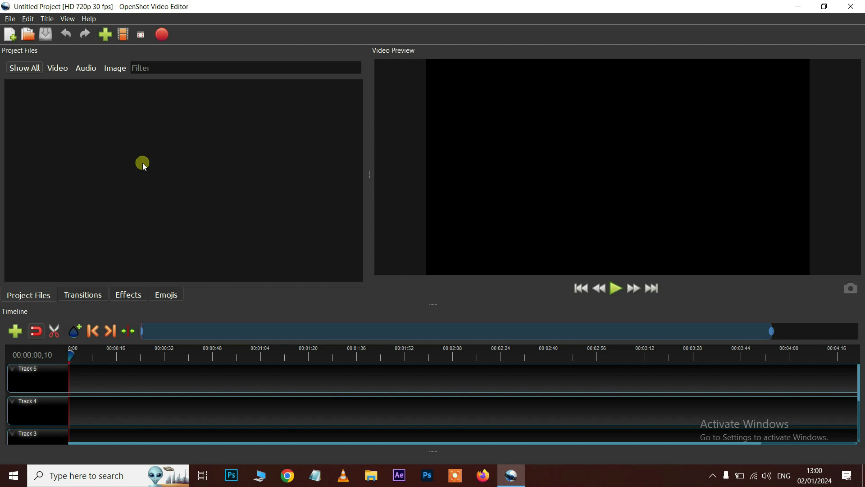
pyautogui.rightClick(142, 163)
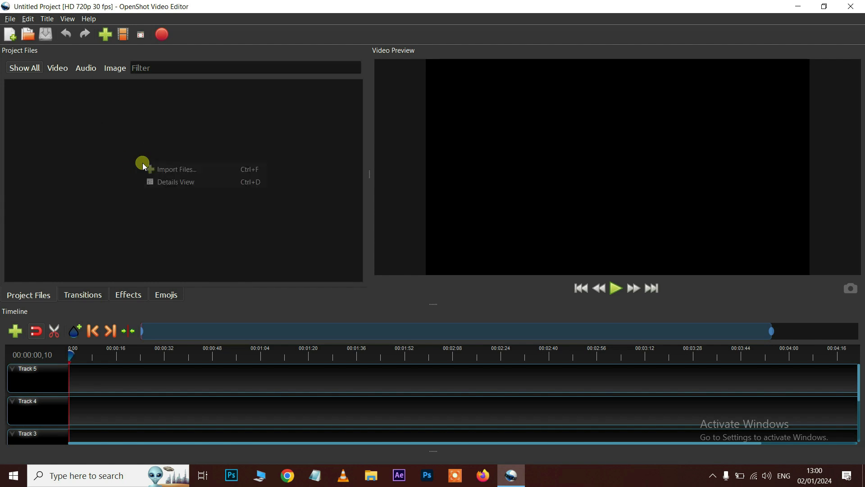
pyautogui.click(183, 170)
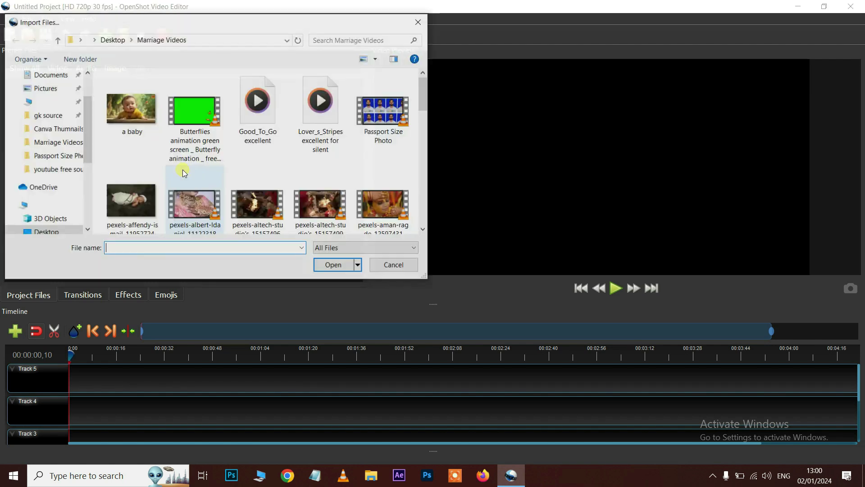
pyautogui.click(418, 23)
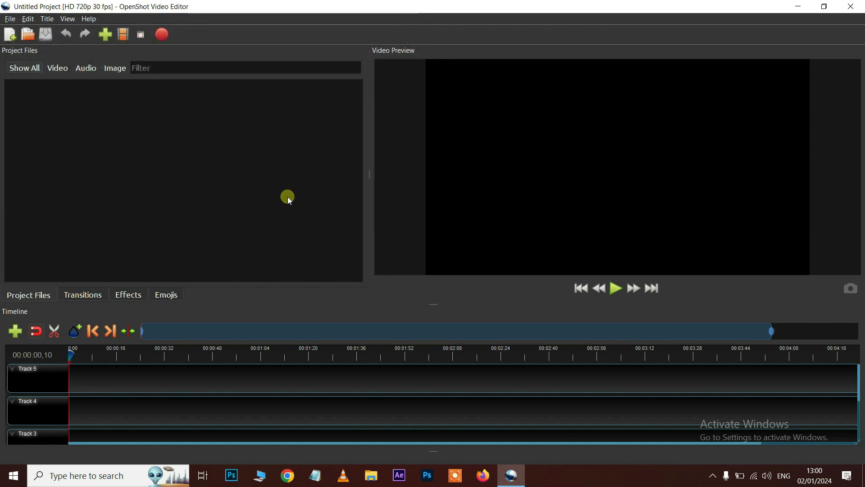
pyautogui.doubleClick(287, 197)
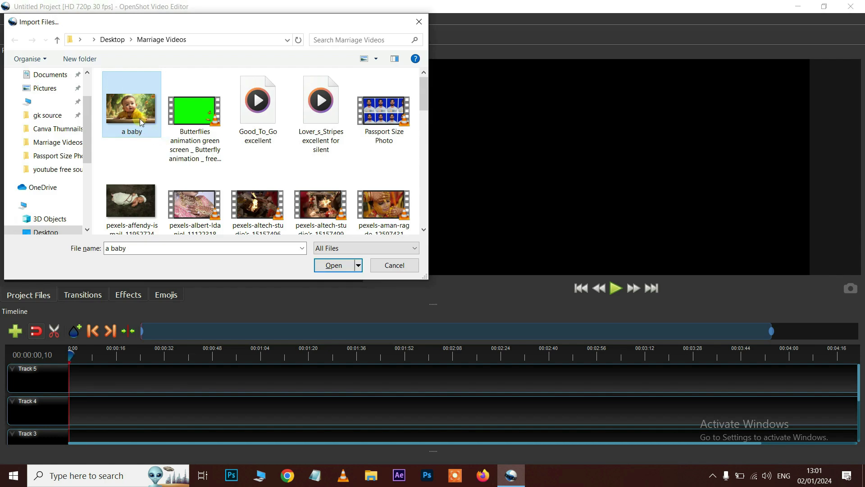
pyautogui.keyDown('ctrl'); pyautogui.click(262, 120); pyautogui.keyUp('ctrl')
pyautogui.moveTo(330, 122); pyautogui.dragTo(397, 231)
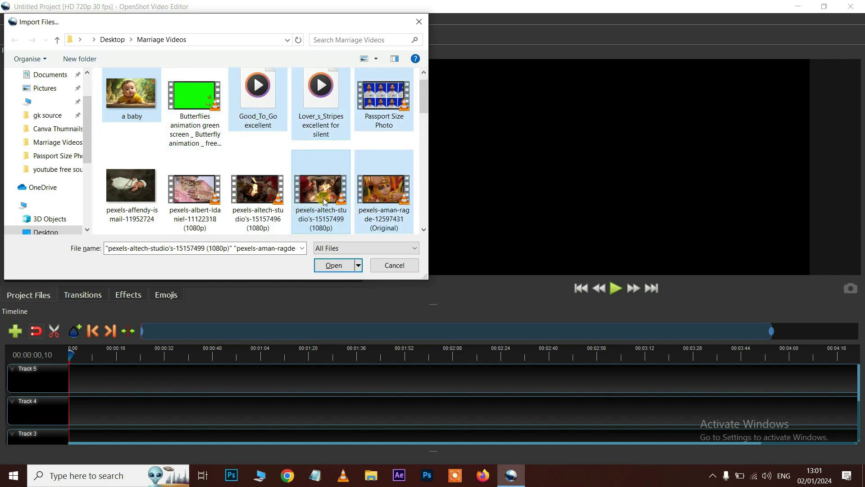
pyautogui.keyDown('ctrl'); pyautogui.click(244, 203); pyautogui.keyUp('ctrl')
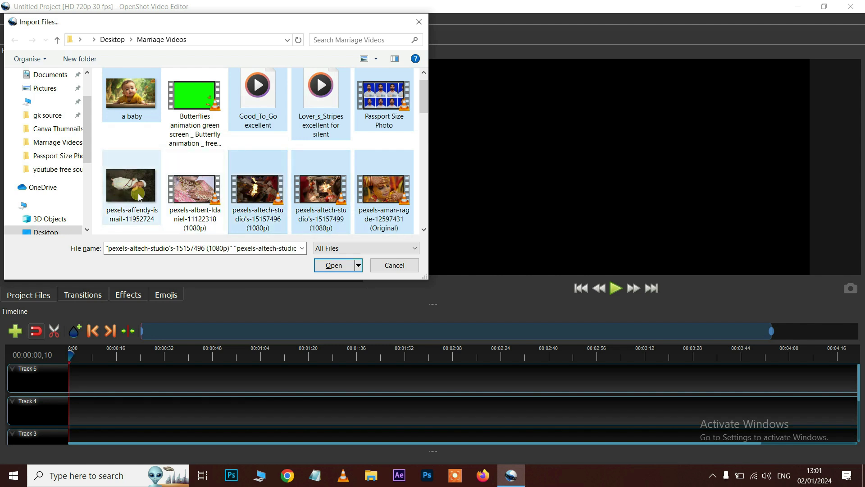
pyautogui.keyDown('ctrl'); pyautogui.click(195, 192); pyautogui.keyUp('ctrl')
pyautogui.click(333, 265)
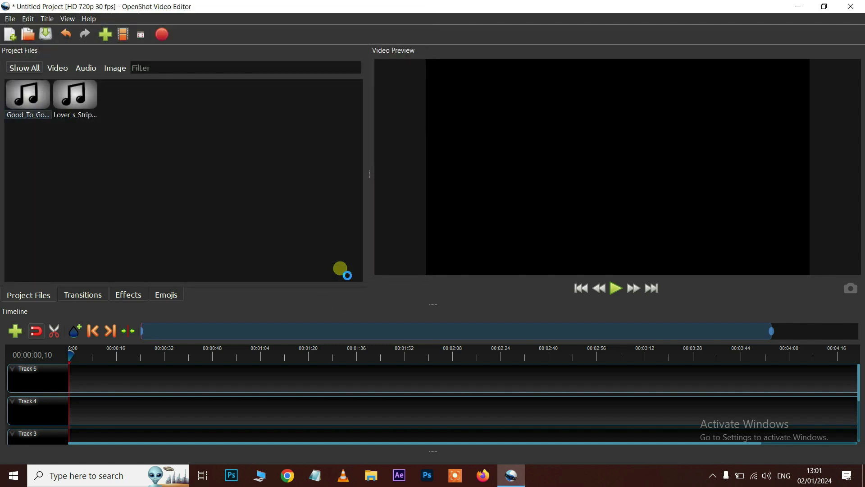
pyautogui.click(59, 69)
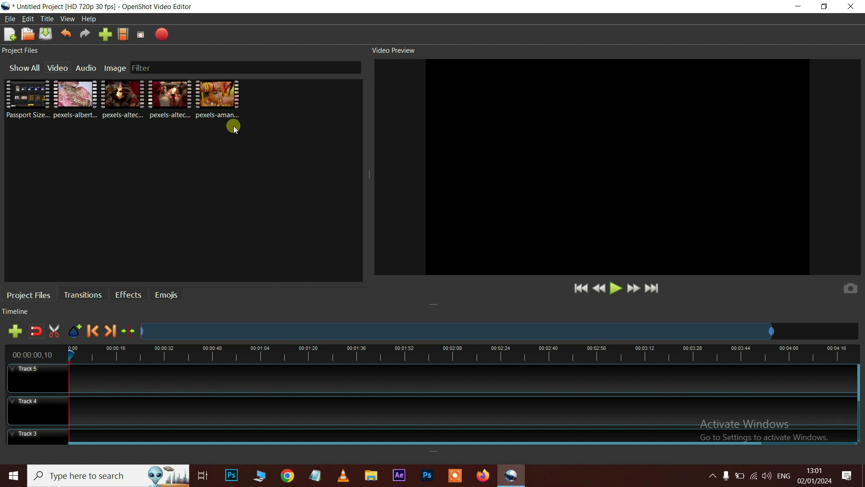
pyautogui.click(86, 69)
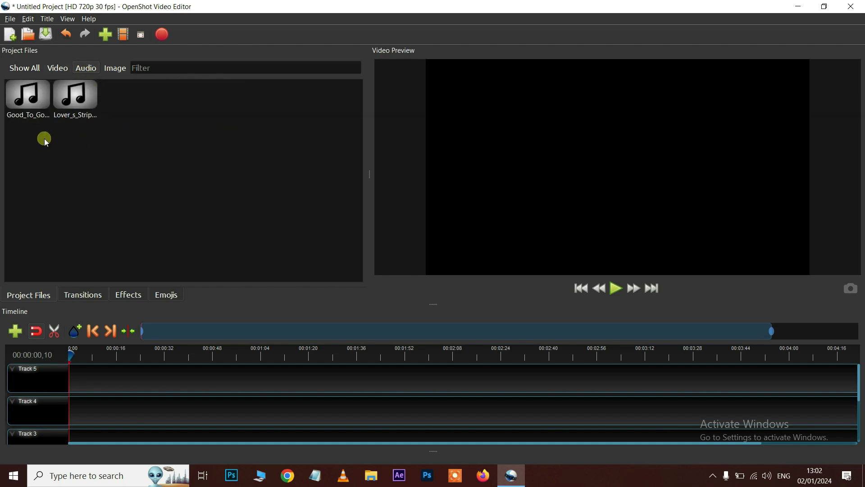
pyautogui.click(116, 70)
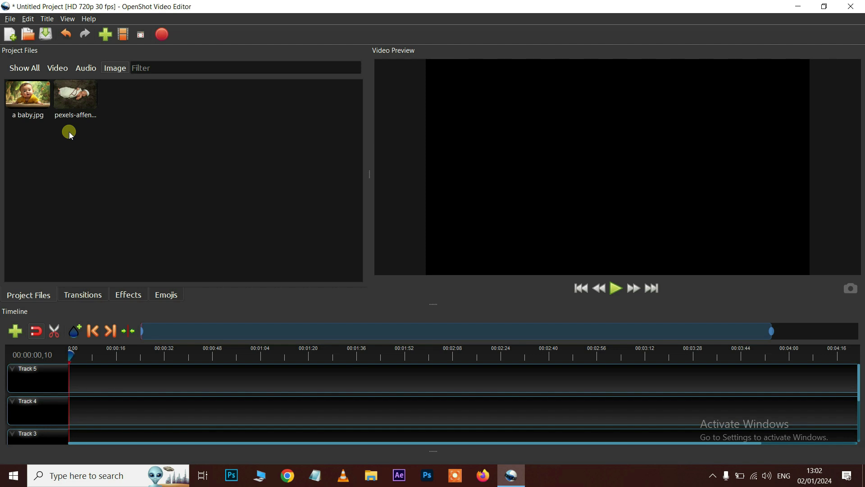
pyautogui.click(25, 71)
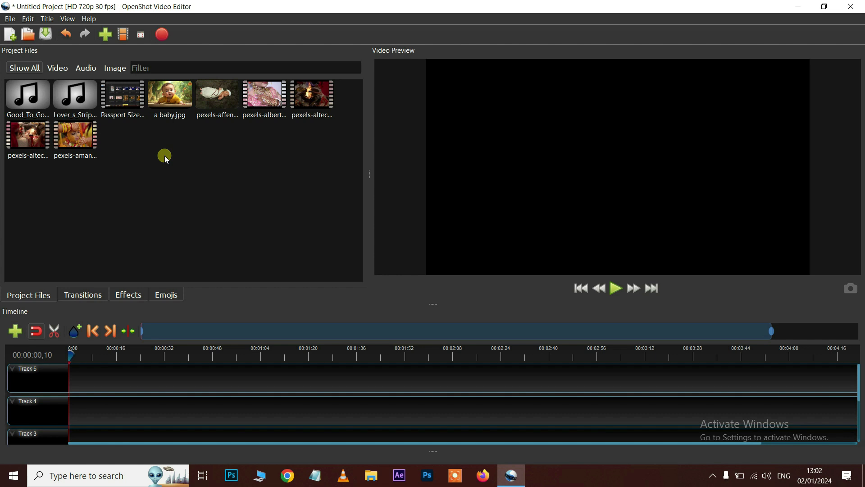
pyautogui.click(161, 69)
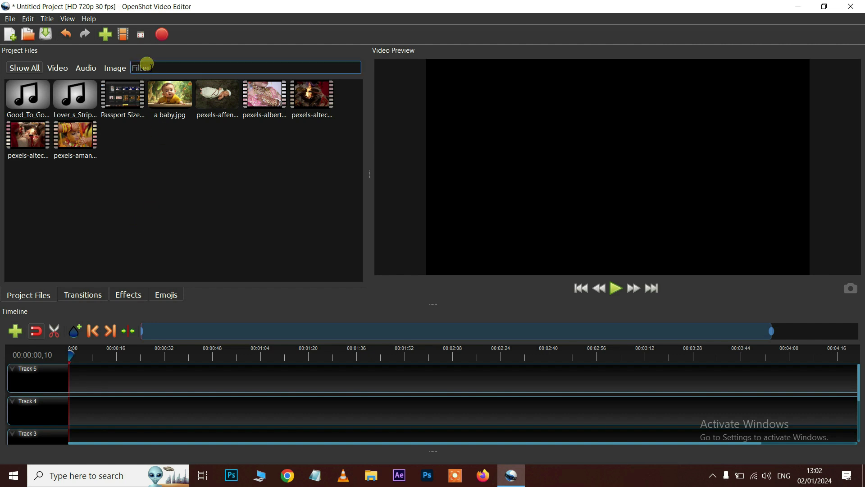
pyautogui.write('a baby')
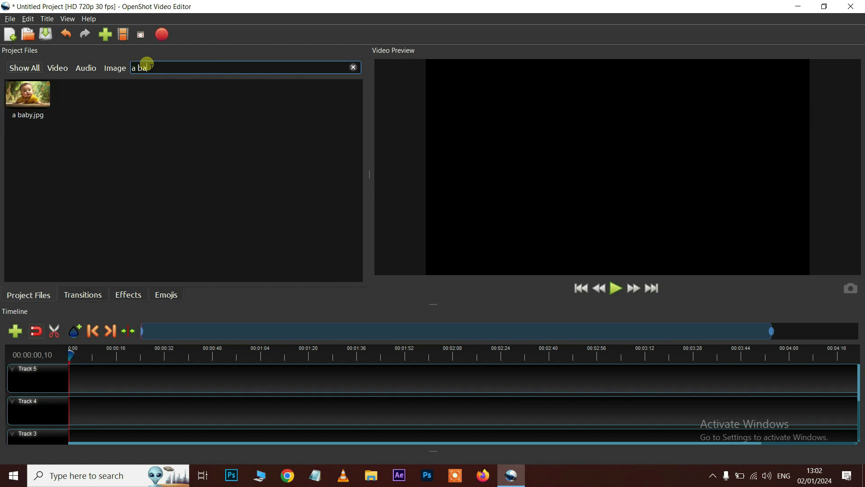
# Clear the Project Files filter so all imported files show
pyautogui.click(30, 115)
pyautogui.moveTo(162, 68); pyautogui.dragTo(86, 433)
pyautogui.press('BackSpace')
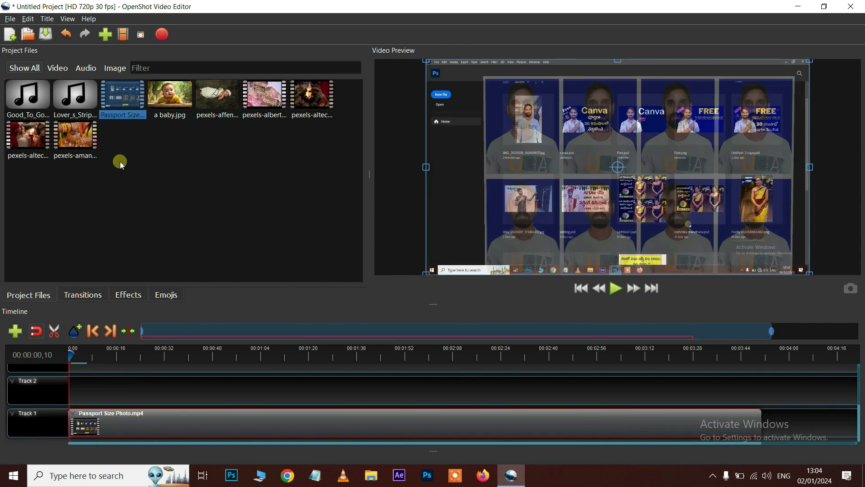
# Place Passport Size Photo.mp4 on Track 1 at 0:00 and play the timeline
pyautogui.click(126, 102)
pyautogui.rightClick(126, 102)
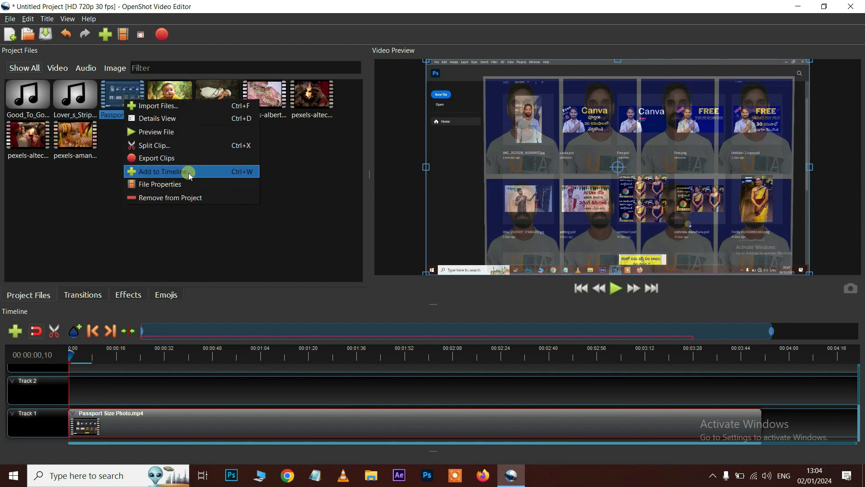
pyautogui.click(75, 206)
pyautogui.click(146, 428)
pyautogui.moveTo(154, 435); pyautogui.dragTo(77, 363)
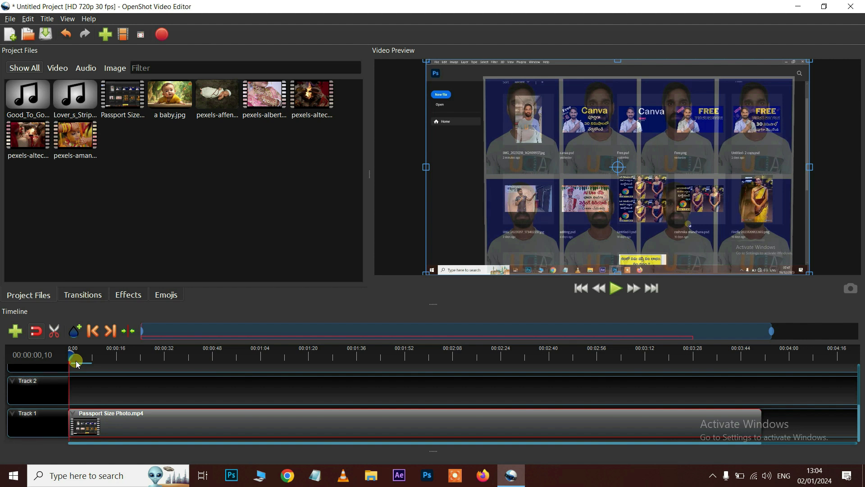
pyautogui.press('space')
pyautogui.press('space')
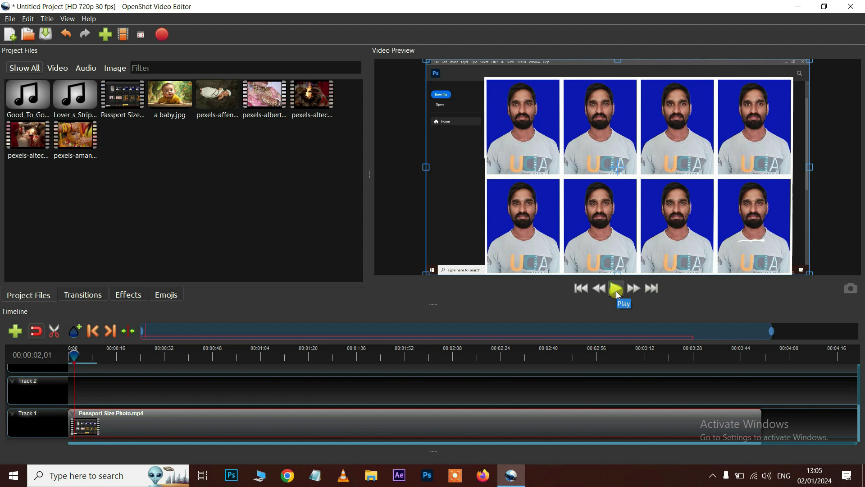
pyautogui.click(617, 290)
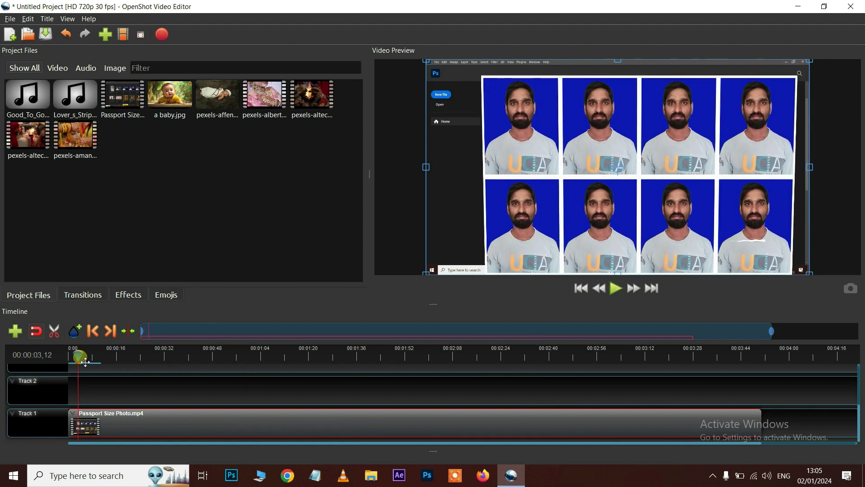
pyautogui.click(90, 355)
pyautogui.moveTo(137, 367); pyautogui.dragTo(279, 365)
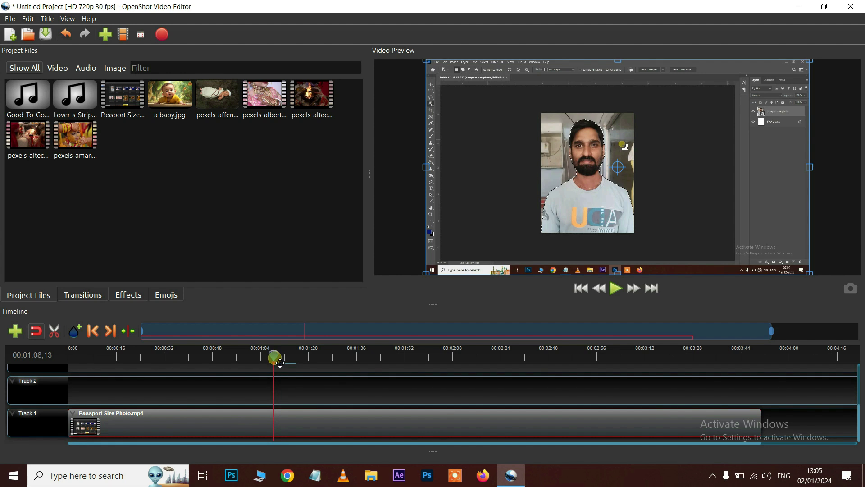
pyautogui.moveTo(280, 360); pyautogui.dragTo(482, 357)
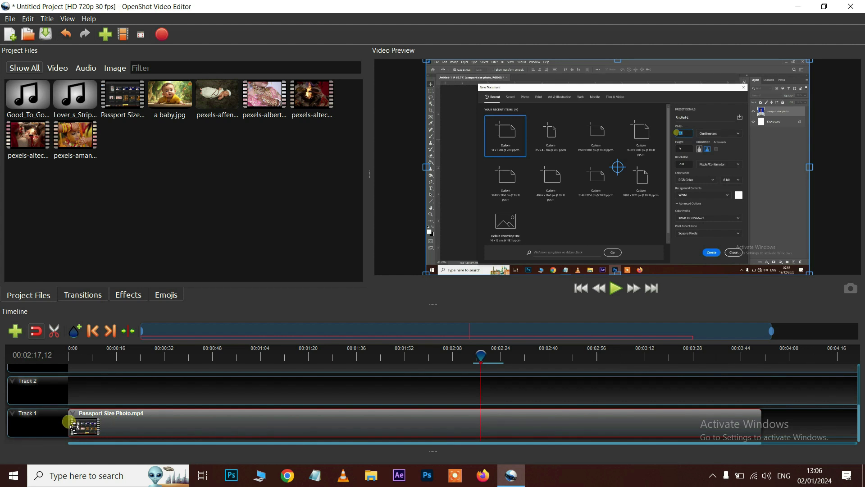
# Trim the passport clip to roughly 2:17–3:17 and slide it to 0:00 on Track 1
pyautogui.moveTo(71, 423); pyautogui.dragTo(480, 411)
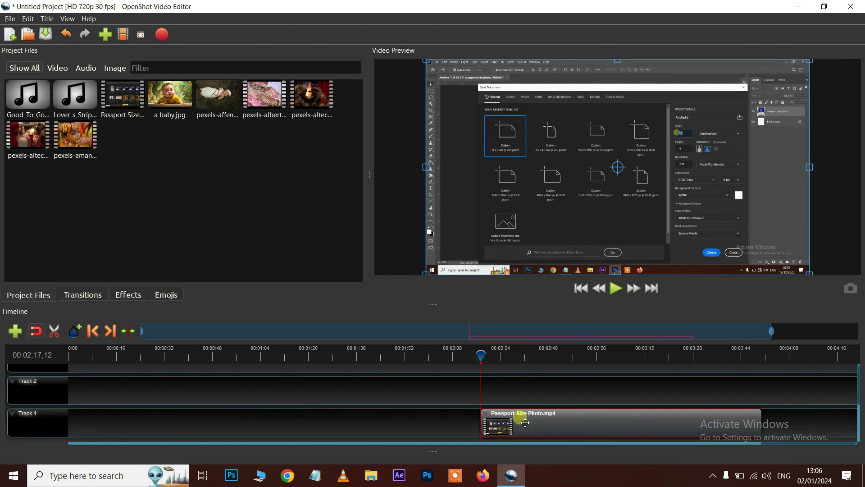
pyautogui.moveTo(481, 355); pyautogui.dragTo(667, 367)
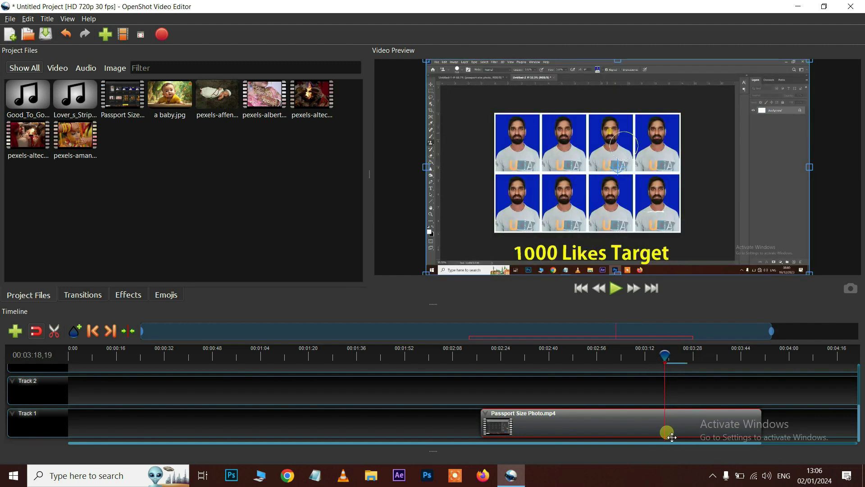
pyautogui.moveTo(764, 421); pyautogui.dragTo(665, 428)
pyautogui.click(659, 358)
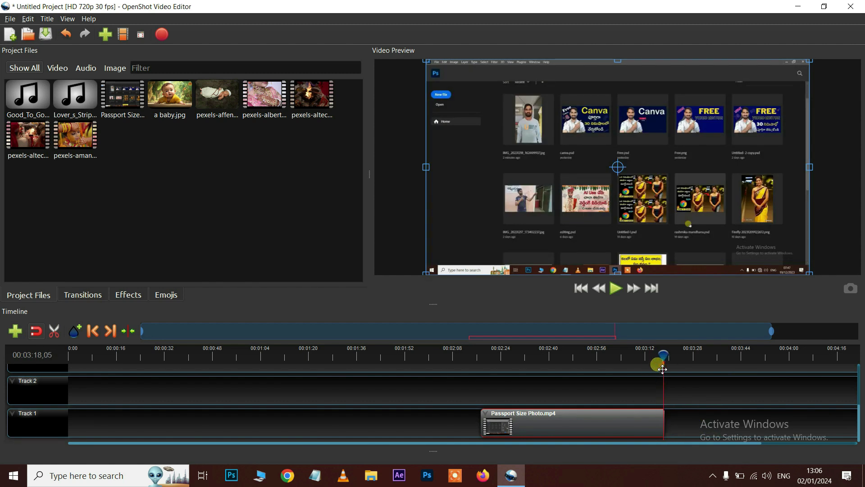
pyautogui.moveTo(572, 433); pyautogui.dragTo(171, 434)
pyautogui.moveTo(85, 354); pyautogui.dragTo(64, 362)
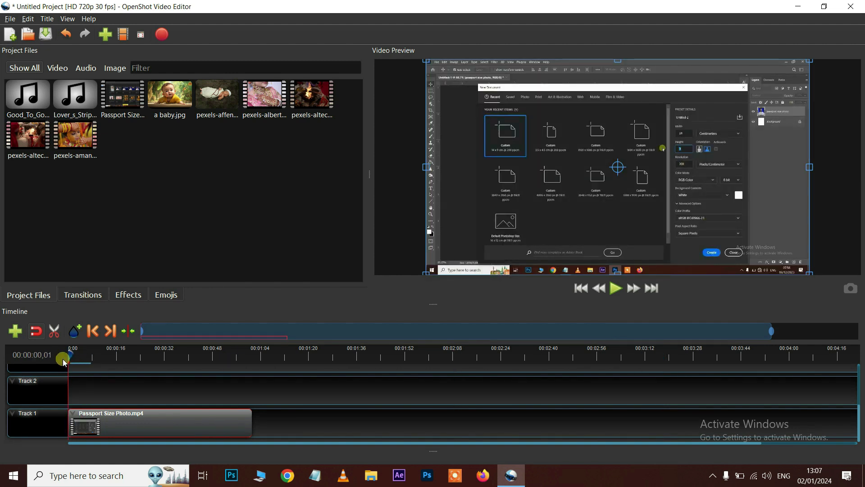
pyautogui.press('space')
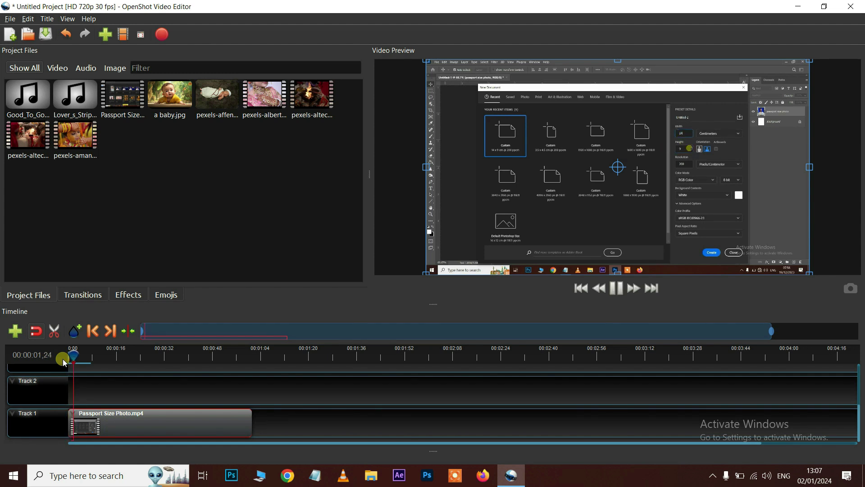
pyautogui.click(244, 356)
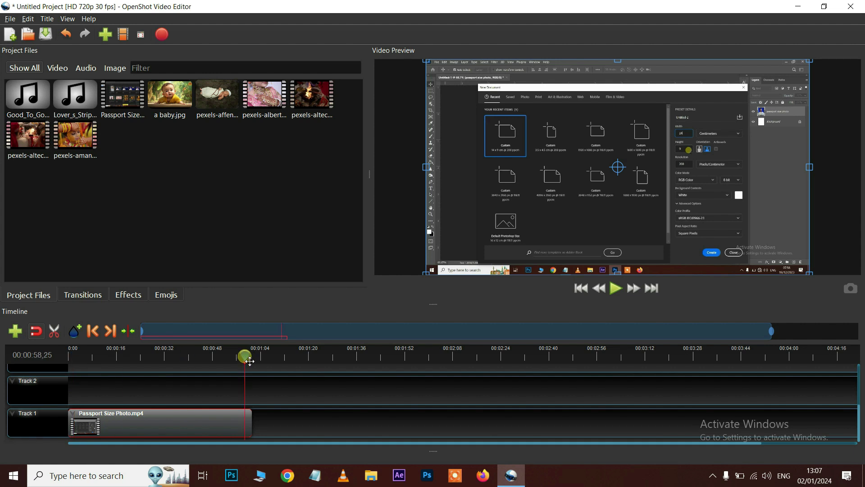
pyautogui.press('space')
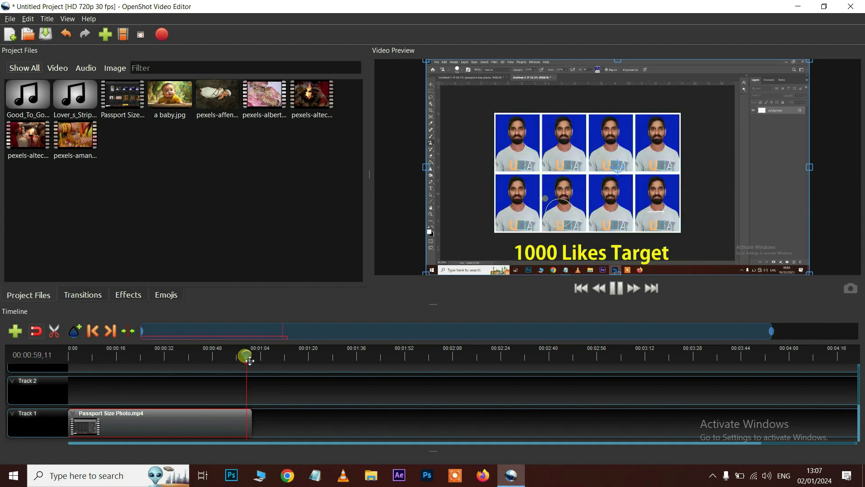
pyautogui.click(210, 356)
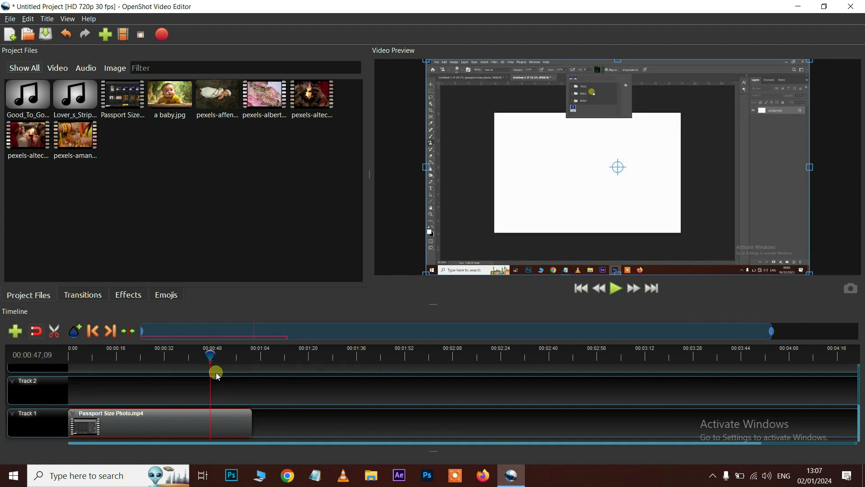
pyautogui.moveTo(174, 370); pyautogui.dragTo(84, 365)
pyautogui.moveTo(83, 365); pyautogui.dragTo(80, 364)
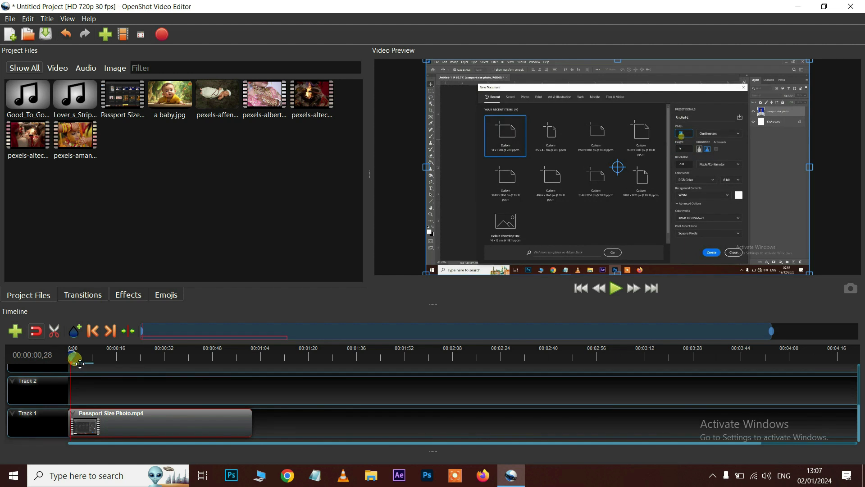
pyautogui.press('space')
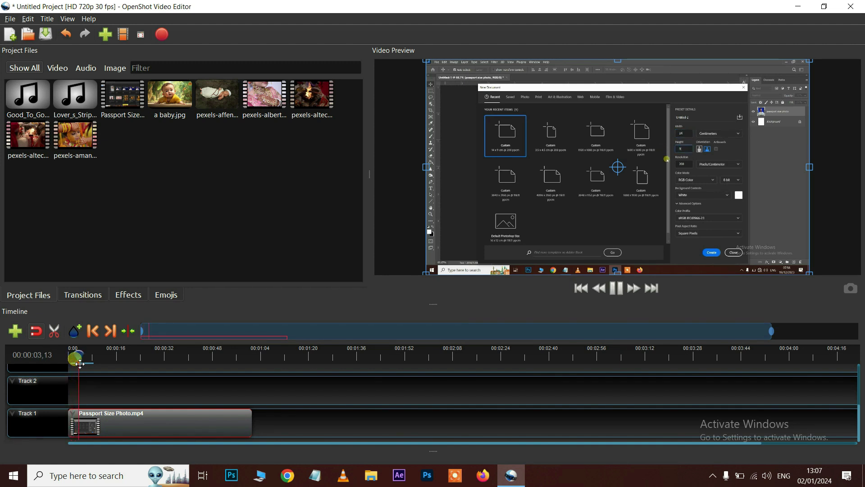
pyautogui.press('space')
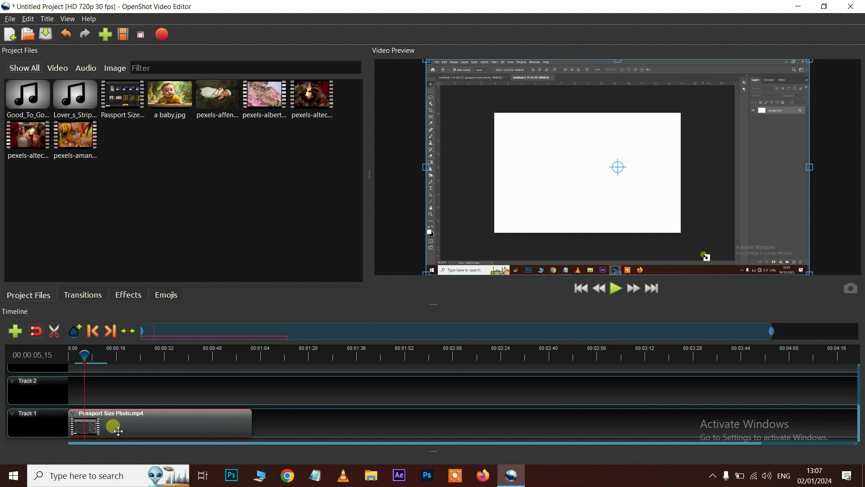
# Slice the Track 1 clip at 00:00:05,15 keeping both sides, and select the second piece
pyautogui.rightClick(96, 426)
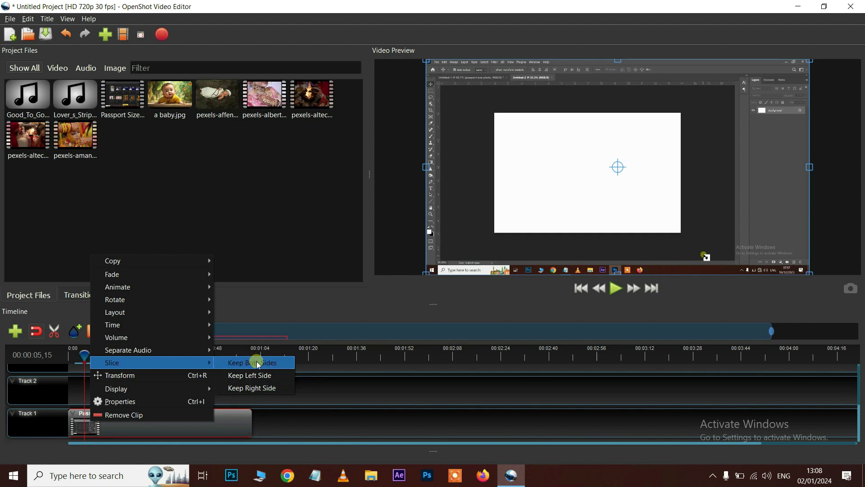
pyautogui.click(252, 364)
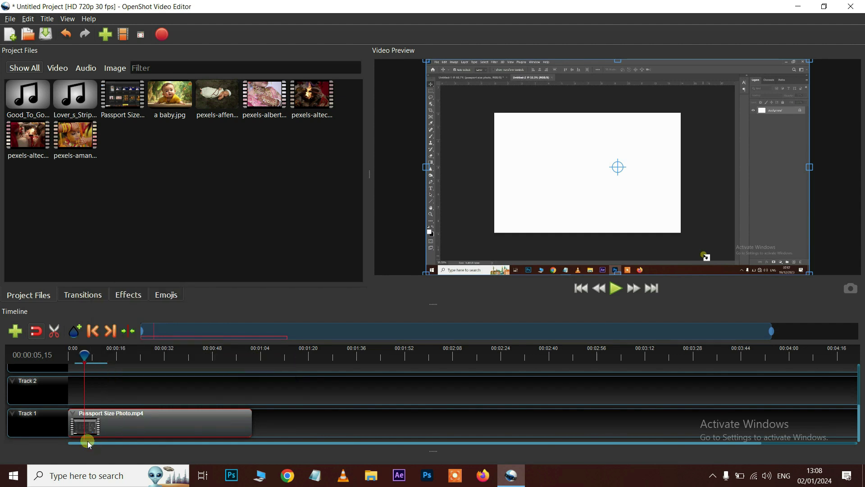
pyautogui.click(95, 431)
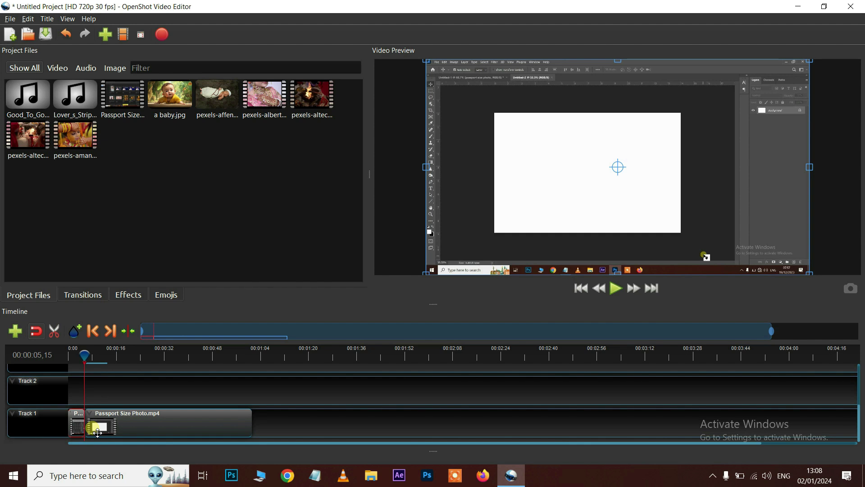
# Split the clip at about 13 seconds with Ctrl+K and delete the piece before it
pyautogui.press('space')
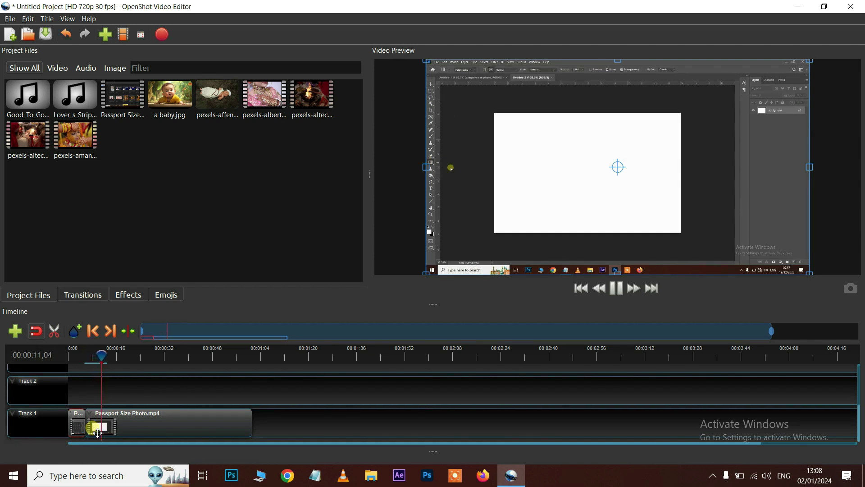
pyautogui.press('space')
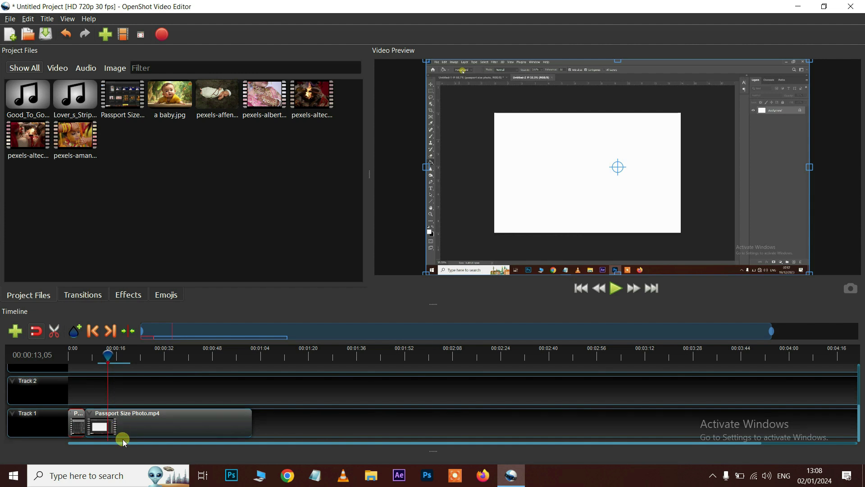
pyautogui.click(121, 427)
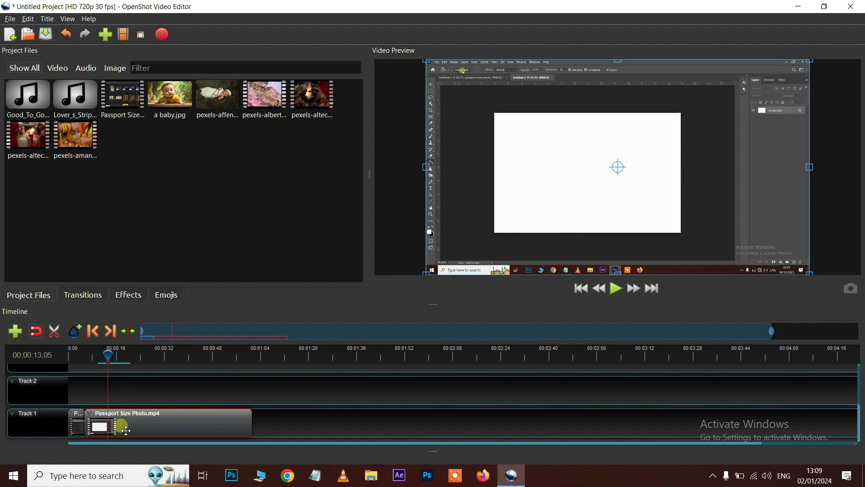
pyautogui.hotkey('ctrl', 'k')
pyautogui.click(101, 429)
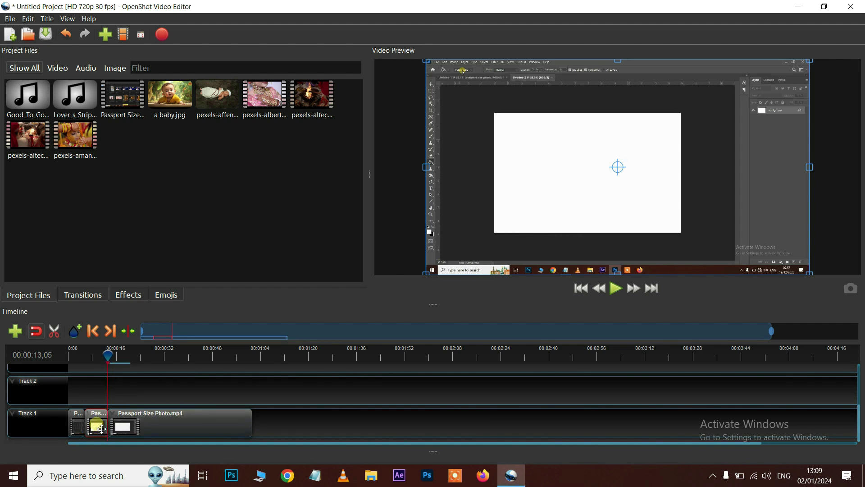
pyautogui.press('Delete')
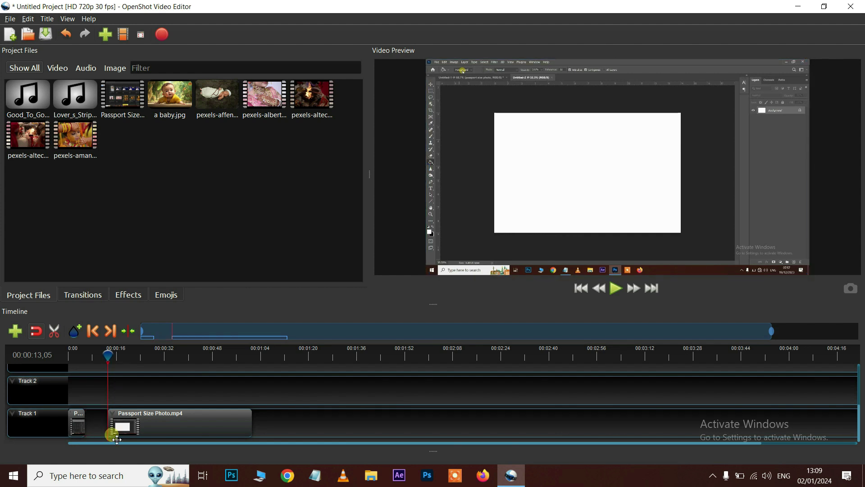
# Slide the remaining Passport Size Photo clip left against the first piece to close the gap
pyautogui.click(117, 430)
pyautogui.moveTo(139, 433); pyautogui.dragTo(118, 432)
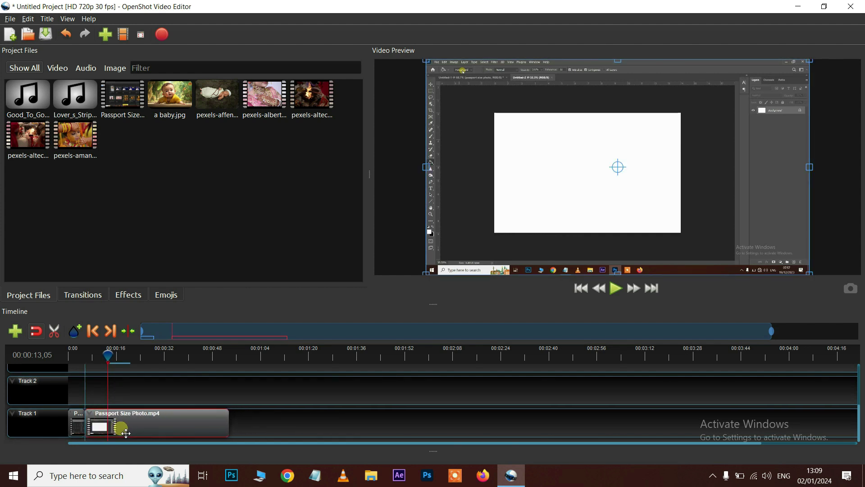
pyautogui.click(98, 364)
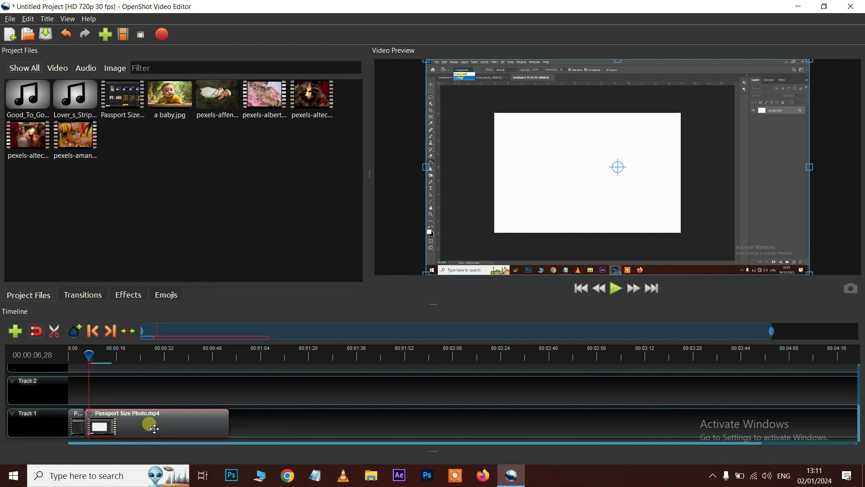
# Place a baby.jpg on Track 2 at about 20 seconds and preview it to around 22 seconds
pyautogui.moveTo(169, 103); pyautogui.dragTo(143, 404)
pyautogui.click(131, 356)
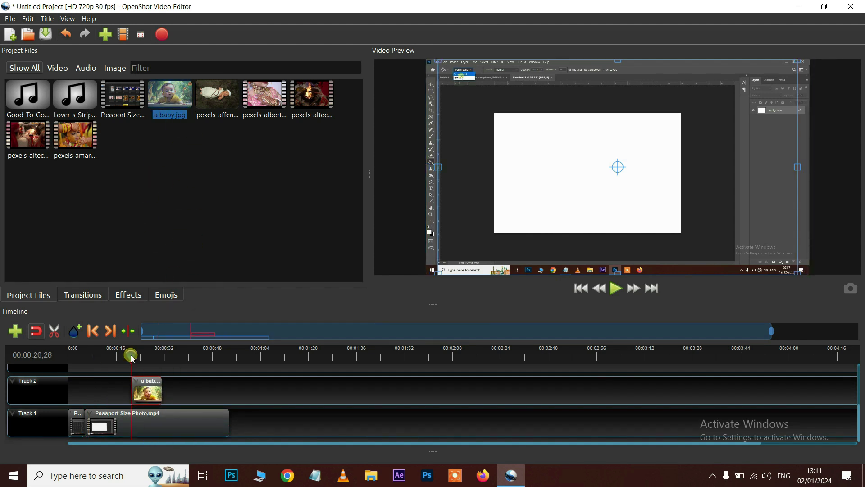
pyautogui.press('space')
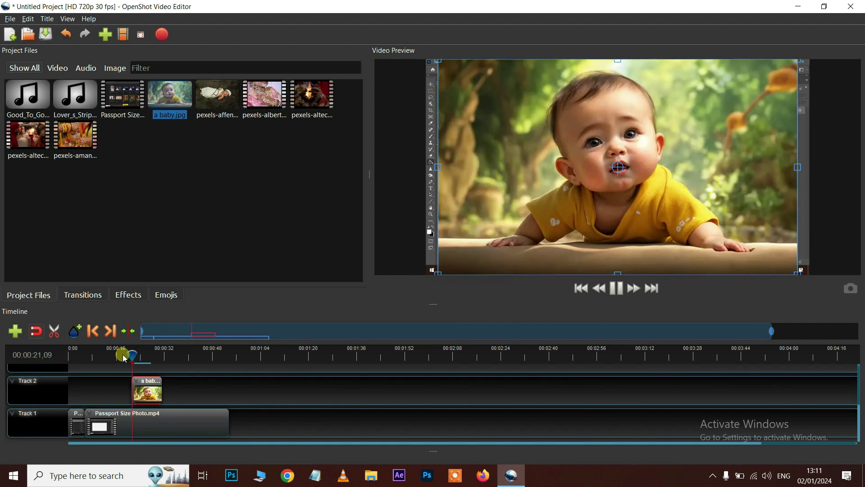
pyautogui.press('space')
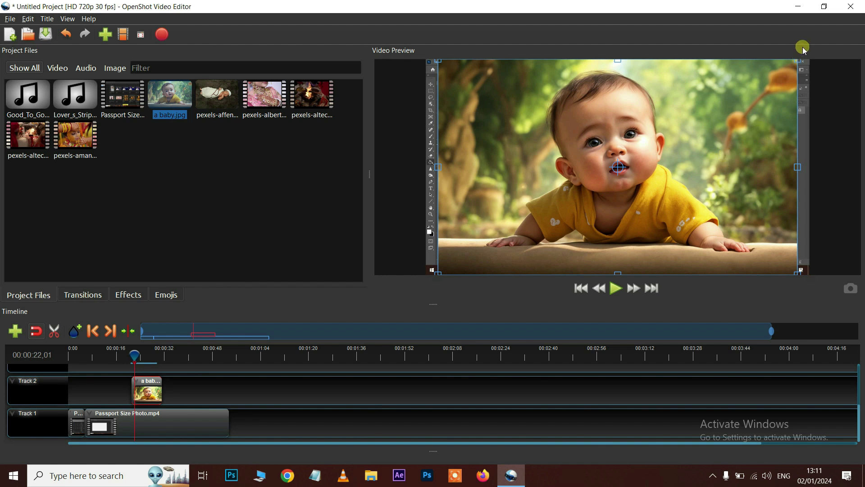
# Scale the baby image up to fill the frame height, then set the playhead near 27 seconds
pyautogui.moveTo(798, 59); pyautogui.dragTo(810, 52)
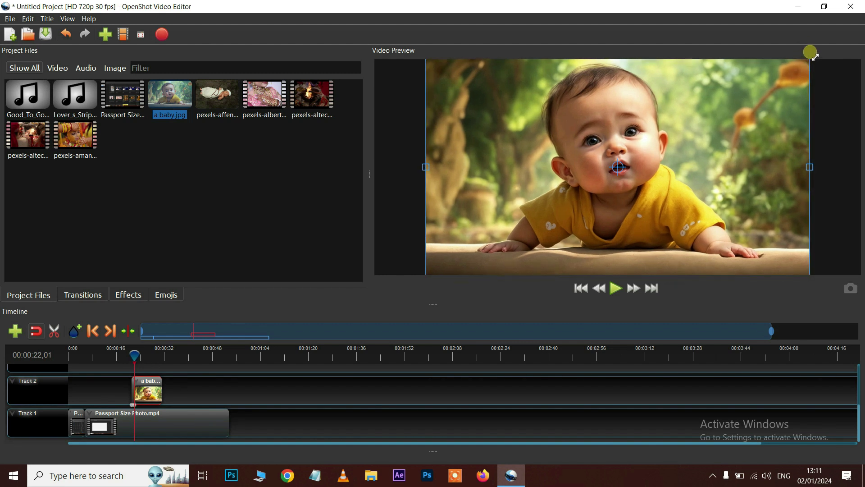
pyautogui.click(174, 422)
pyautogui.click(161, 403)
pyautogui.moveTo(157, 359); pyautogui.dragTo(163, 363)
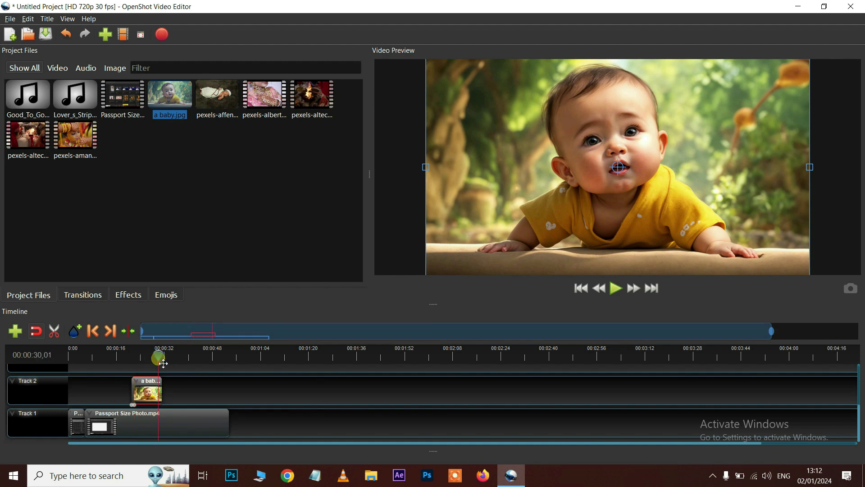
pyautogui.click(160, 395)
pyautogui.moveTo(162, 359); pyautogui.dragTo(156, 362)
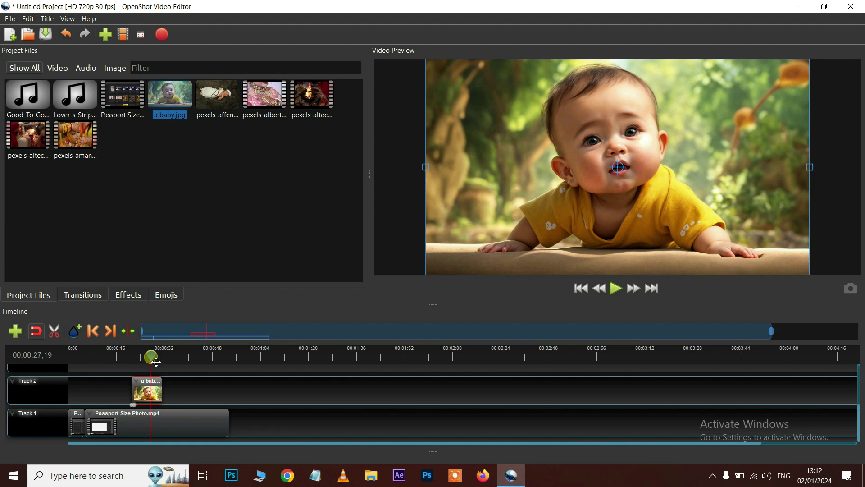
# Shrink the baby image to a small inset and move it into the frame's lower-right corner
pyautogui.moveTo(495, 178); pyautogui.dragTo(577, 201)
pyautogui.moveTo(602, 229); pyautogui.dragTo(458, 247)
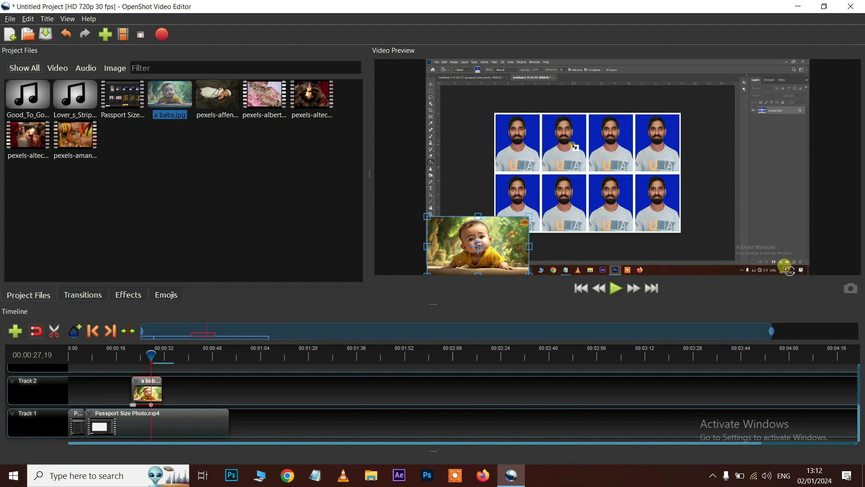
pyautogui.moveTo(785, 266); pyautogui.dragTo(752, 251)
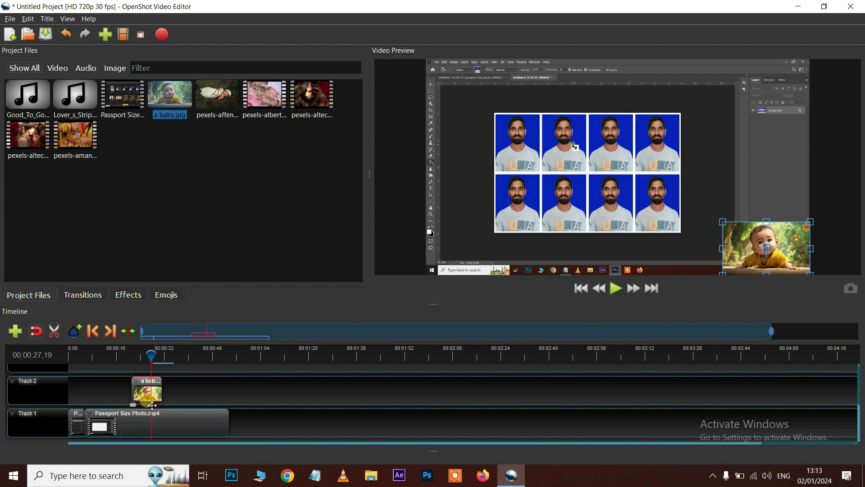
pyautogui.click(187, 361)
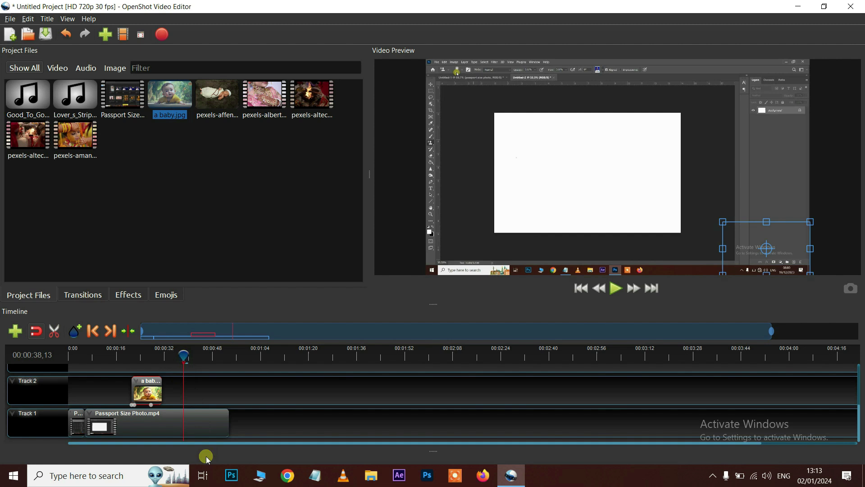
pyautogui.click(199, 429)
pyautogui.rightClick(198, 429)
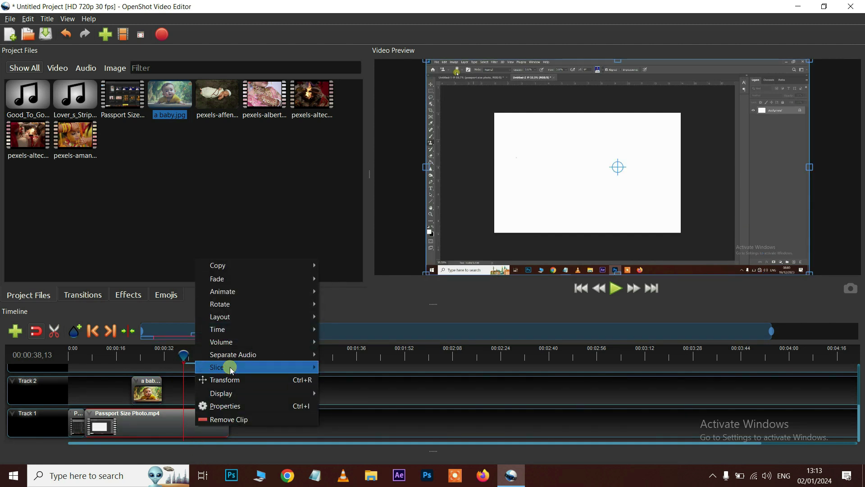
pyautogui.moveTo(228, 367)
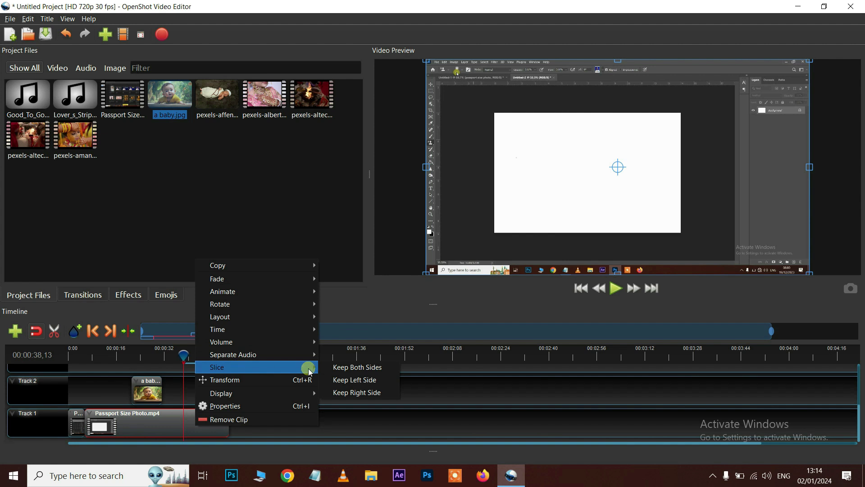
pyautogui.click(350, 380)
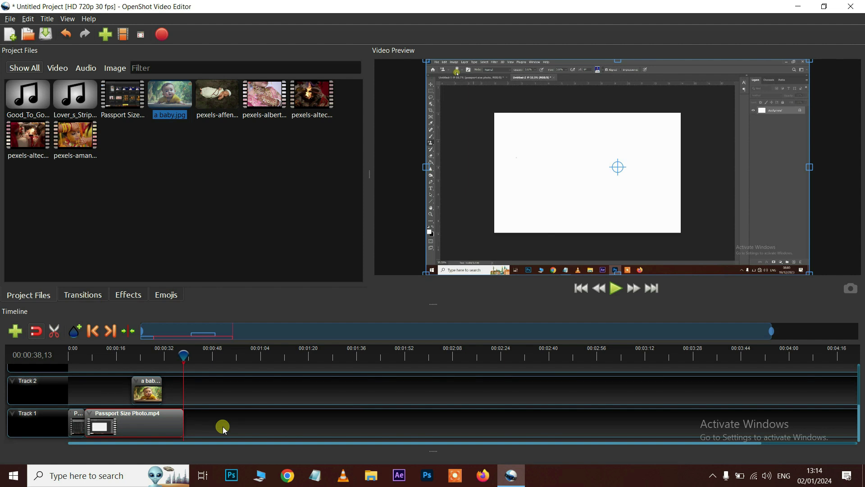
pyautogui.moveTo(222, 426); pyautogui.dragTo(210, 430)
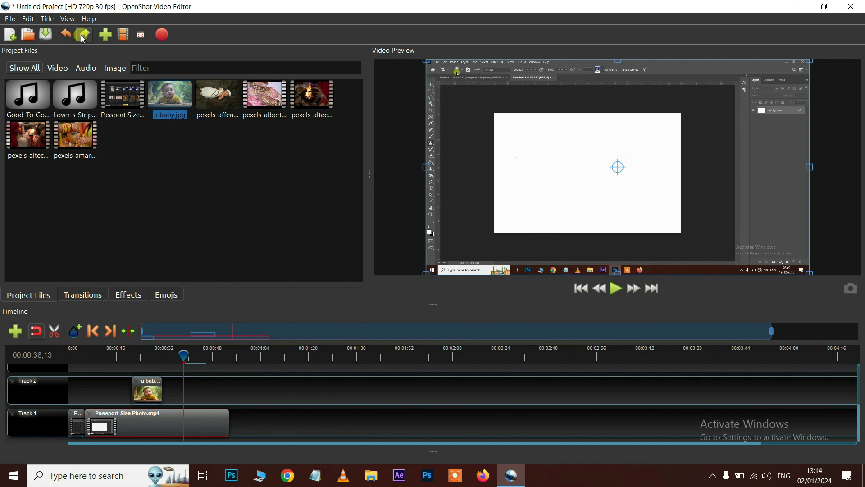
# Redo and then undo the clip trim, restoring the clip's full length
pyautogui.click(85, 35)
pyautogui.click(85, 37)
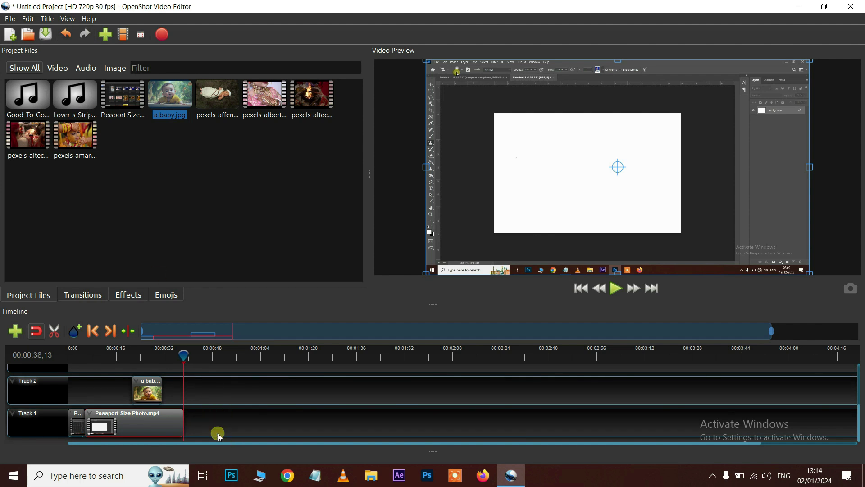
pyautogui.click(65, 36)
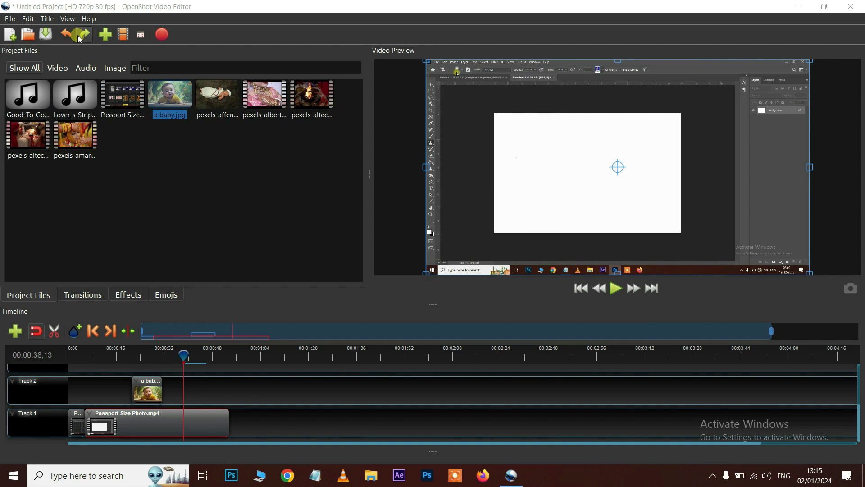
# Show the Preferences' Autosave settings with the 15-step history limit and 3-minute interval
pyautogui.click(29, 20)
pyautogui.click(53, 70)
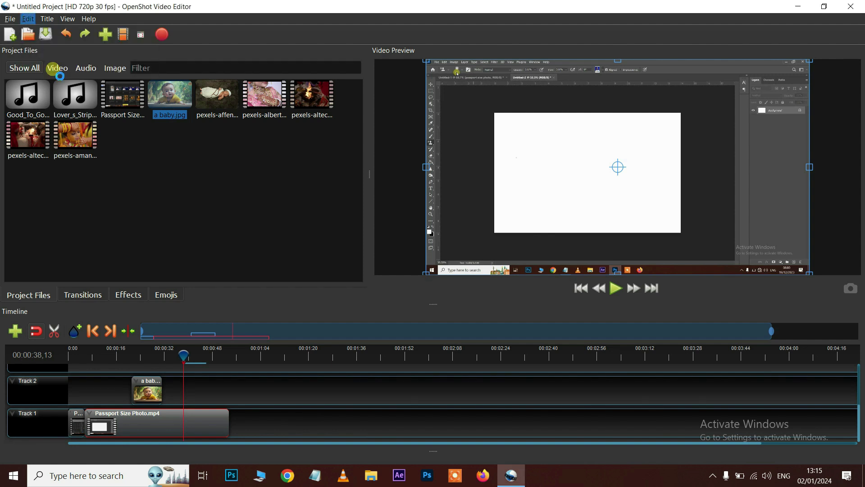
pyautogui.click(374, 178)
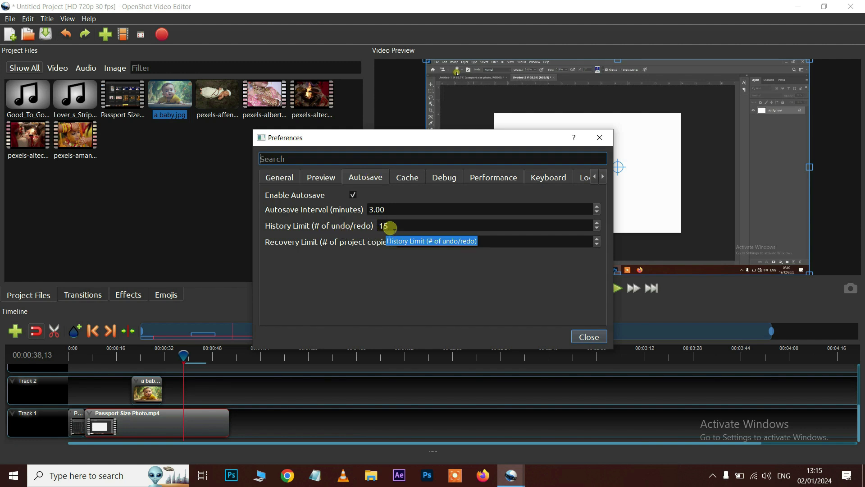
# Change the History Limit to 25 and browse the keyboard shortcut list
pyautogui.moveTo(397, 229); pyautogui.dragTo(372, 230)
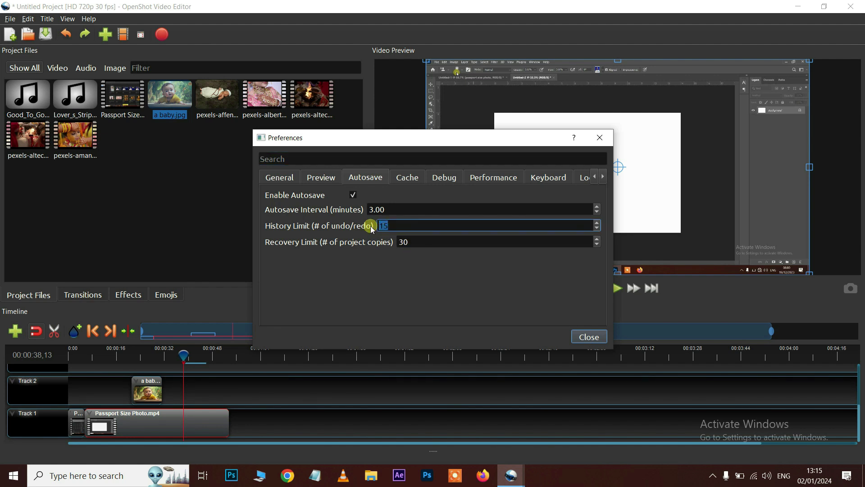
pyautogui.write('25')
pyautogui.click(554, 180)
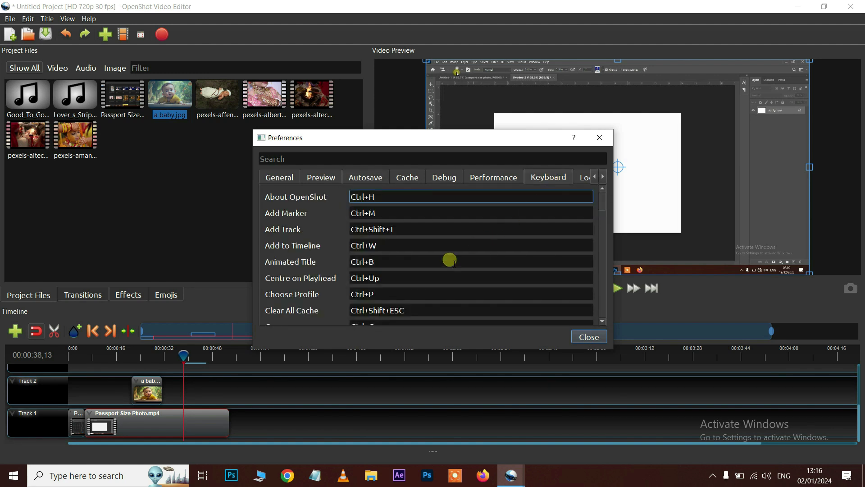
pyautogui.scroll(-1, 301, 257)
pyautogui.scroll(-3, 300, 257)
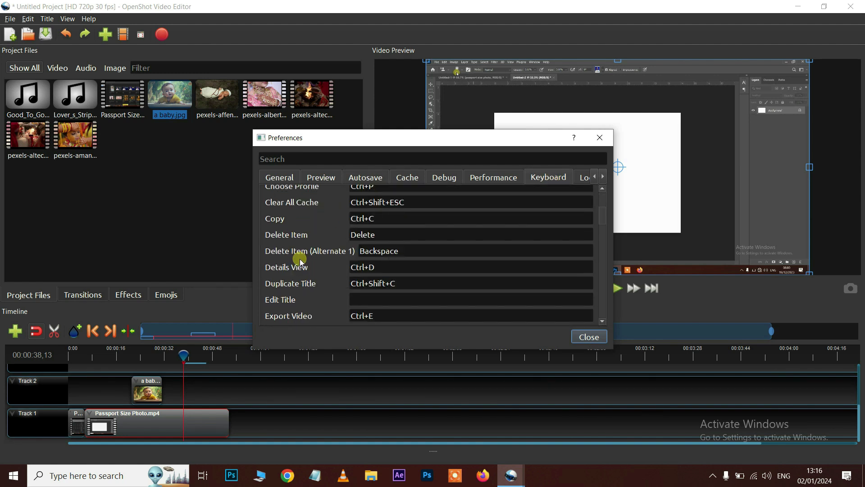
pyautogui.scroll(-6, 301, 261)
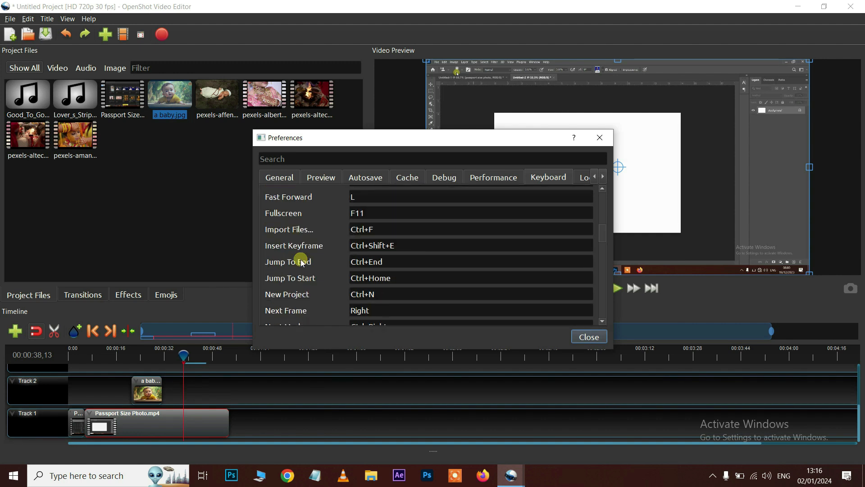
pyautogui.scroll(-5, 301, 261)
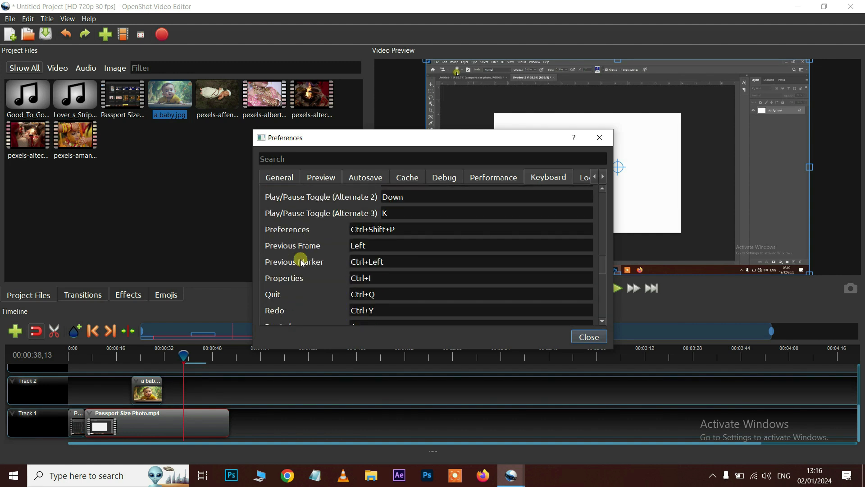
pyautogui.scroll(-1, 319, 293)
pyautogui.scroll(1, 315, 289)
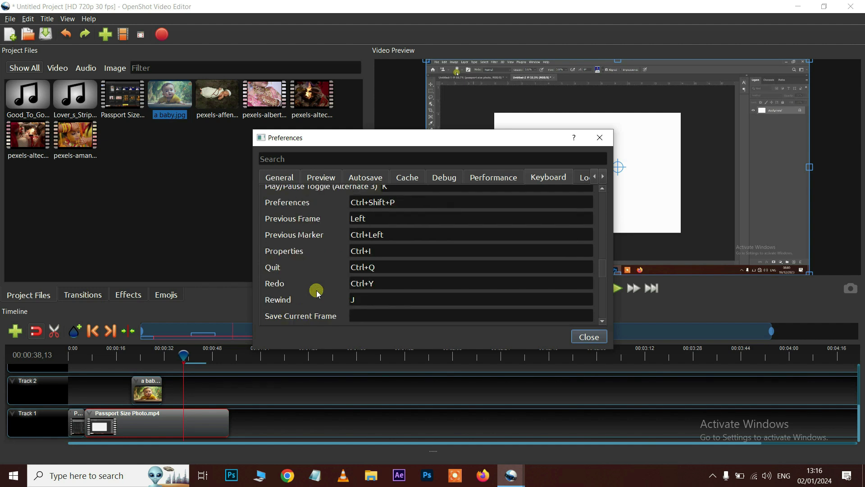
# Inspect the Redo keyboard shortcut field
pyautogui.doubleClick(387, 283)
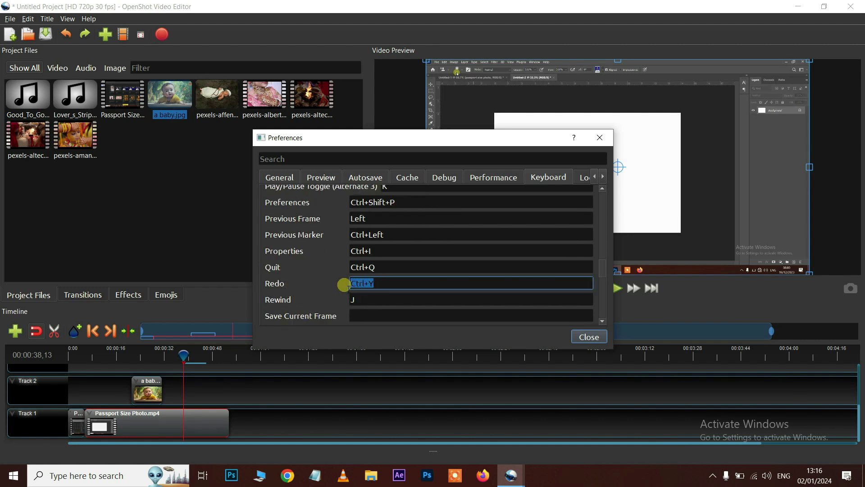
pyautogui.scroll(-6, 387, 285)
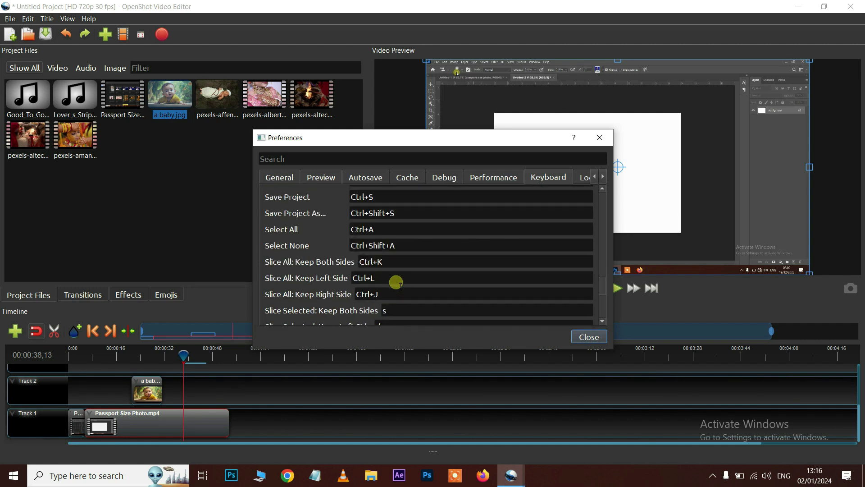
pyautogui.scroll(-1, 396, 281)
pyautogui.scroll(1, 393, 281)
pyautogui.scroll(-1, 390, 281)
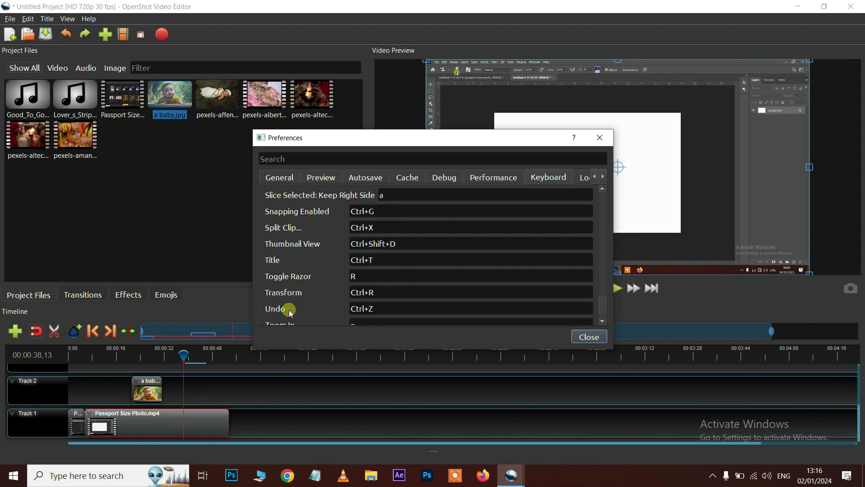
# Inspect the Undo shortcut (Ctrl+Z) and close the Preferences window
pyautogui.doubleClick(383, 309)
pyautogui.moveTo(382, 309); pyautogui.dragTo(343, 311)
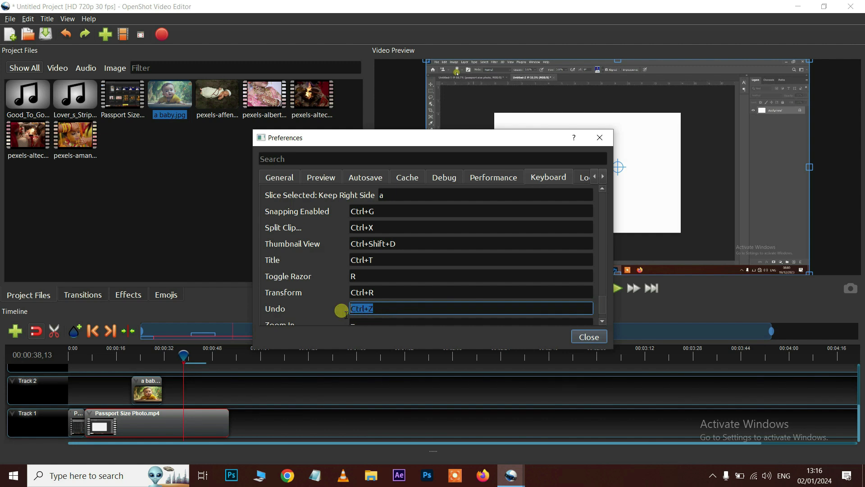
pyautogui.scroll(6, 409, 261)
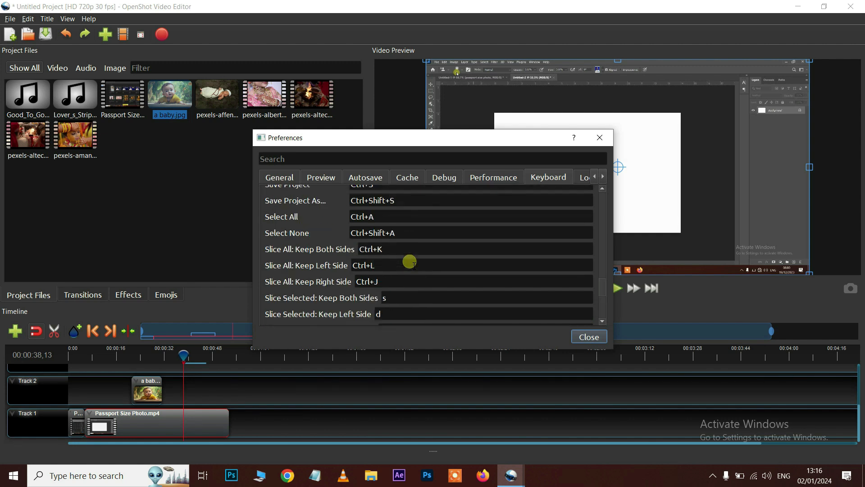
pyautogui.scroll(3, 409, 260)
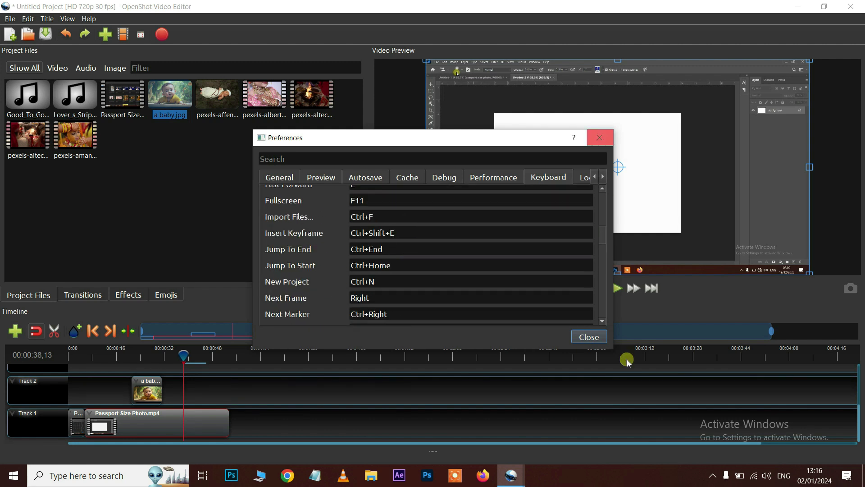
pyautogui.click(590, 337)
pyautogui.rightClick(186, 426)
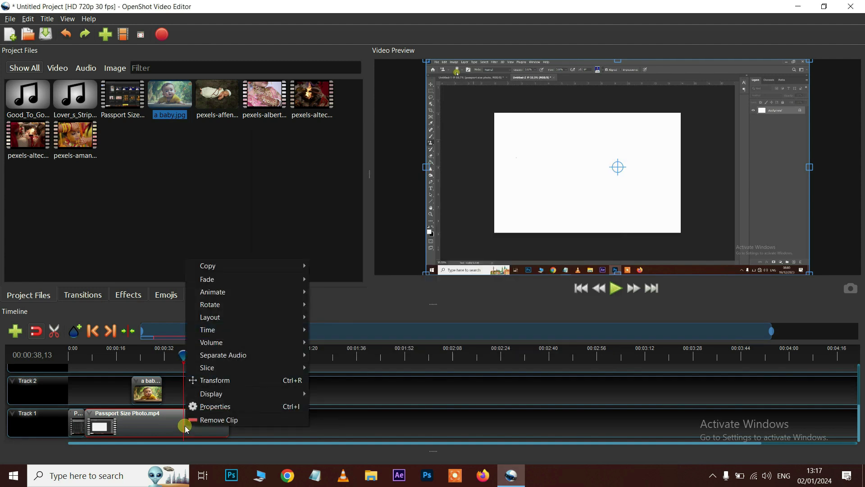
pyautogui.moveTo(234, 368)
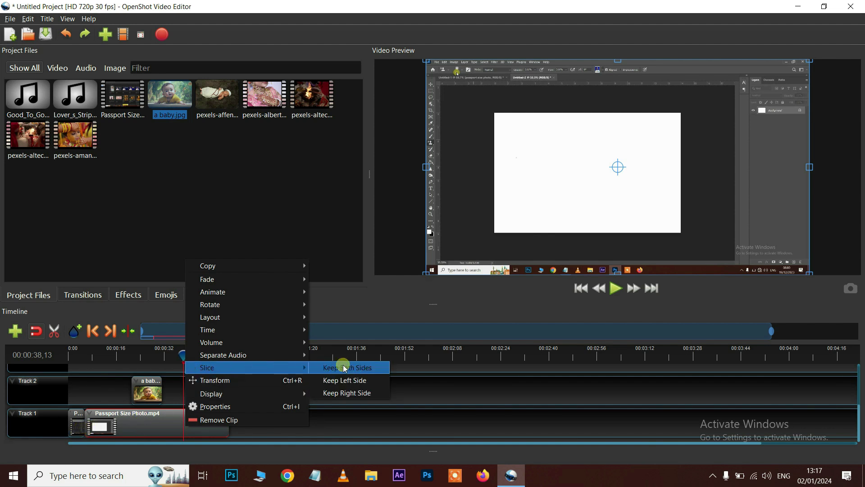
pyautogui.click(351, 393)
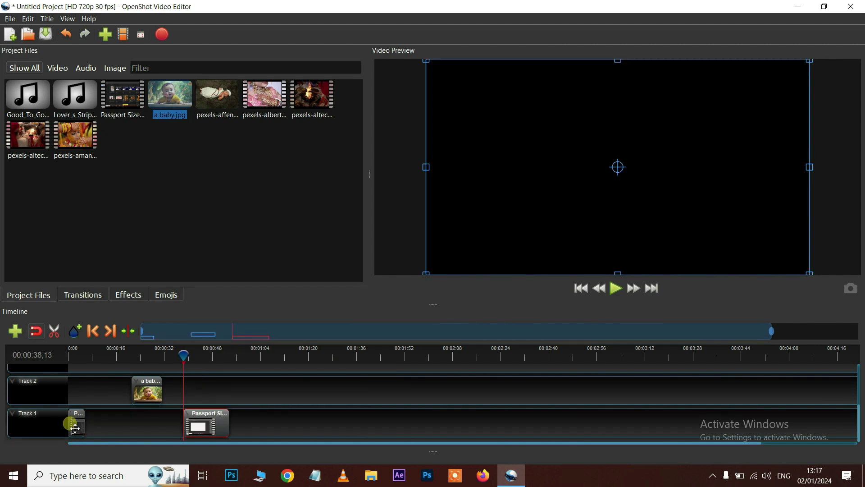
pyautogui.click(84, 421)
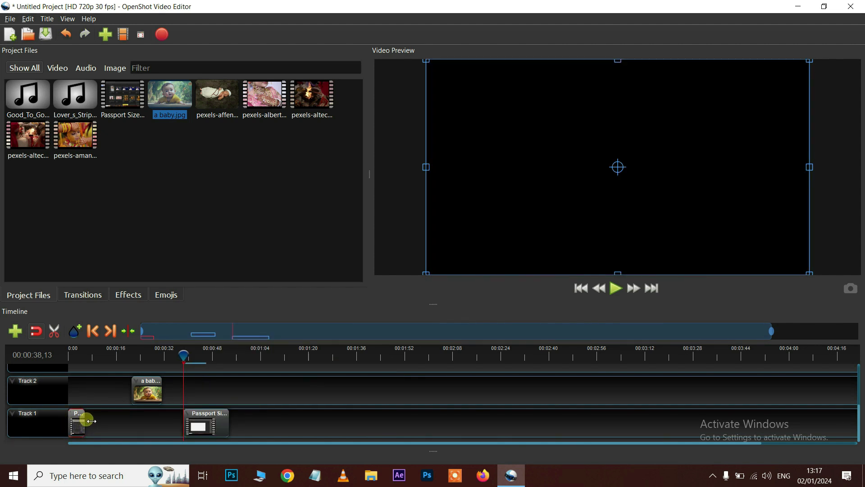
pyautogui.moveTo(143, 427); pyautogui.dragTo(166, 431)
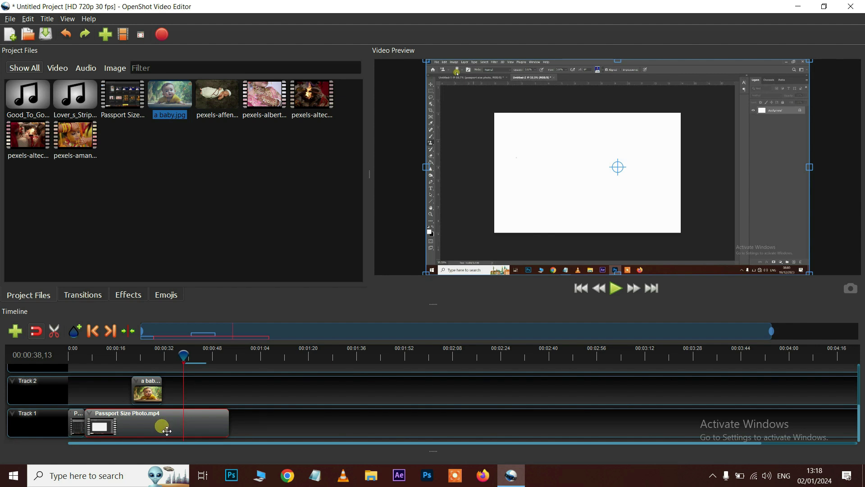
# Turn on Show Waveform for the Passport Size Photo clip and zoom the timeline in
pyautogui.rightClick(163, 425)
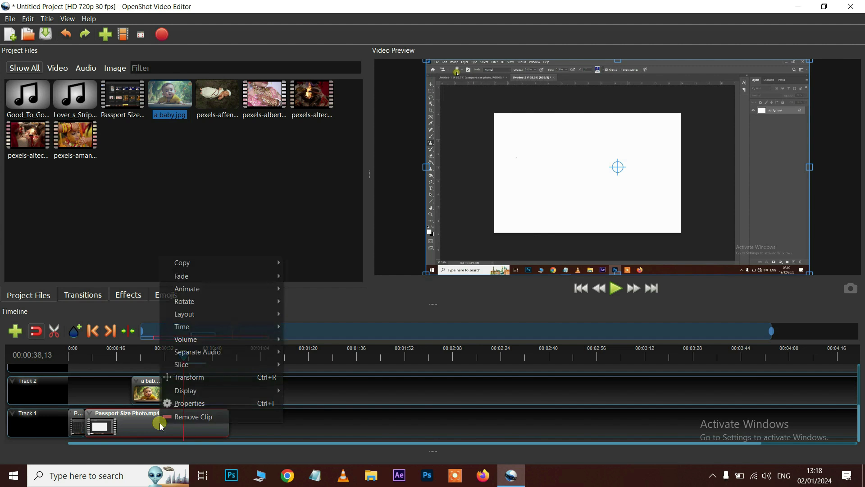
pyautogui.click(227, 393)
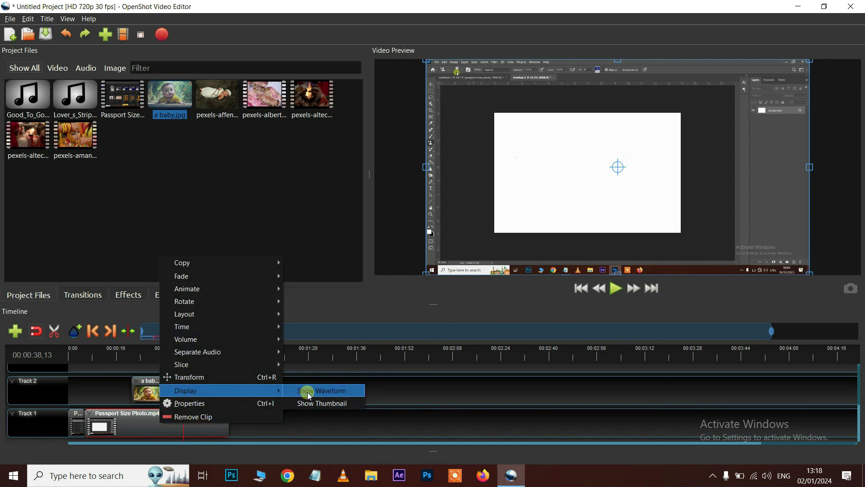
pyautogui.click(309, 395)
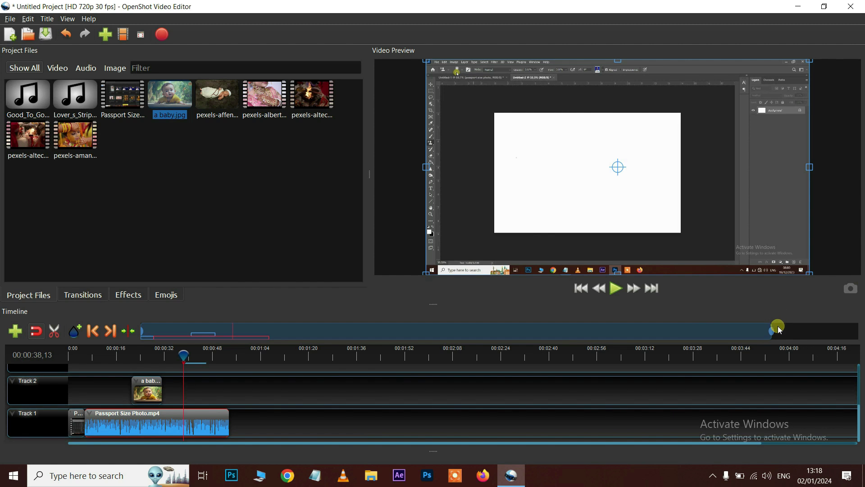
pyautogui.moveTo(772, 330); pyautogui.dragTo(321, 344)
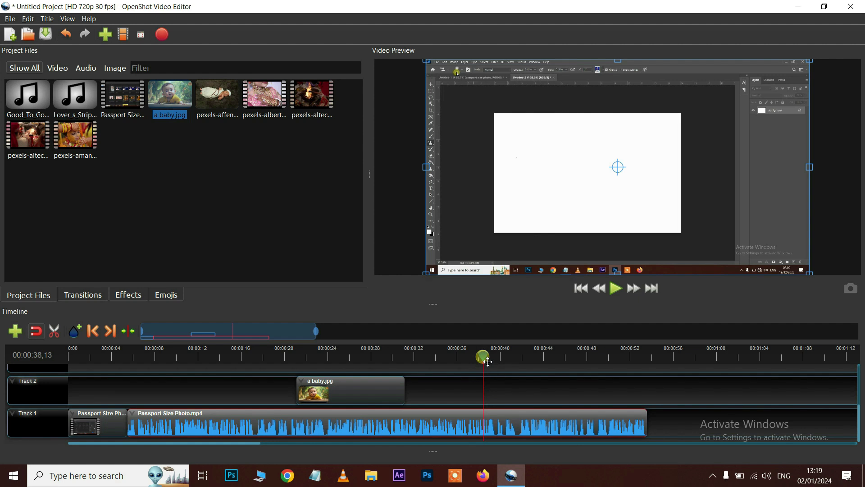
# Play to about 17 seconds and split the Track 1 clip at the playhead
pyautogui.click(230, 362)
pyautogui.click(232, 362)
pyautogui.press('space')
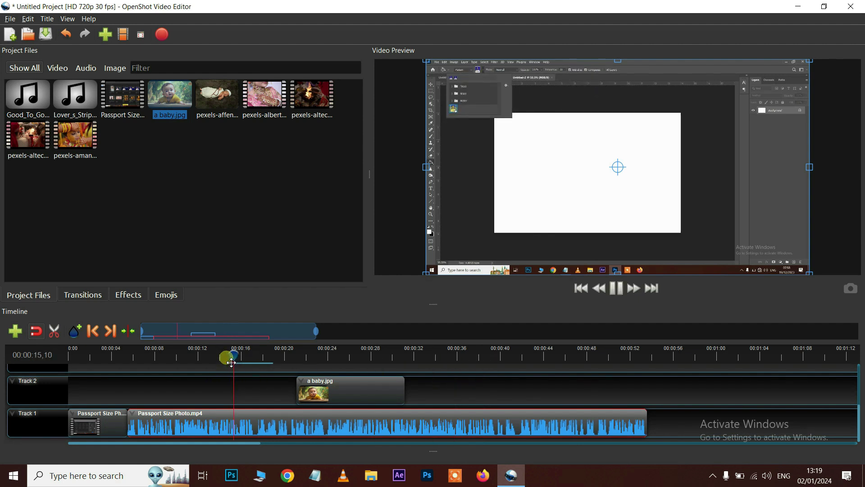
pyautogui.press('space')
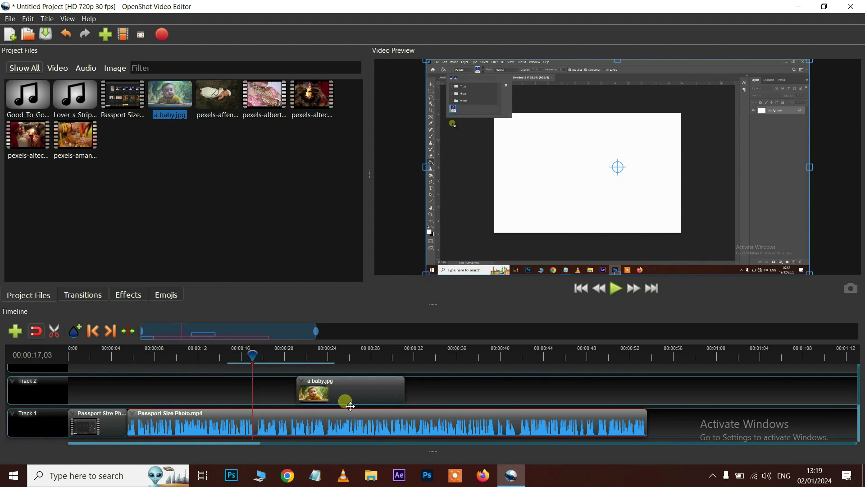
pyautogui.hotkey('ctrl', 'k')
pyautogui.moveTo(253, 359); pyautogui.dragTo(260, 361)
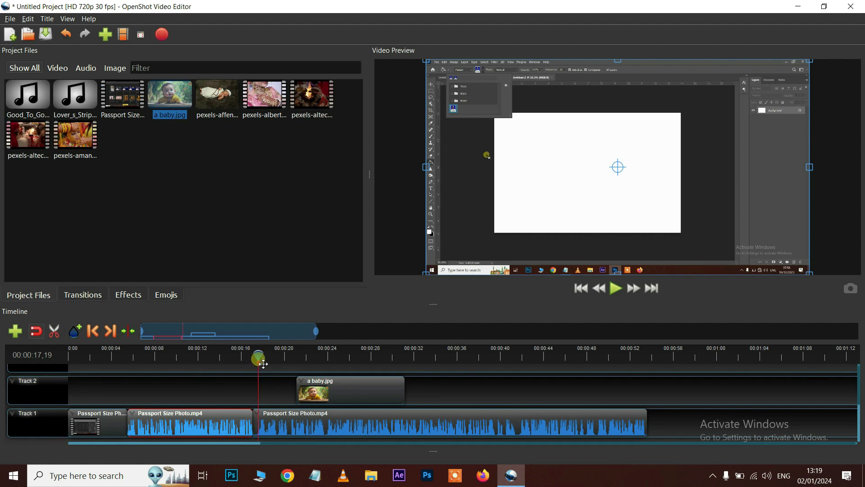
# Trim the start of the second piece and slide it left toward the first
pyautogui.click(270, 434)
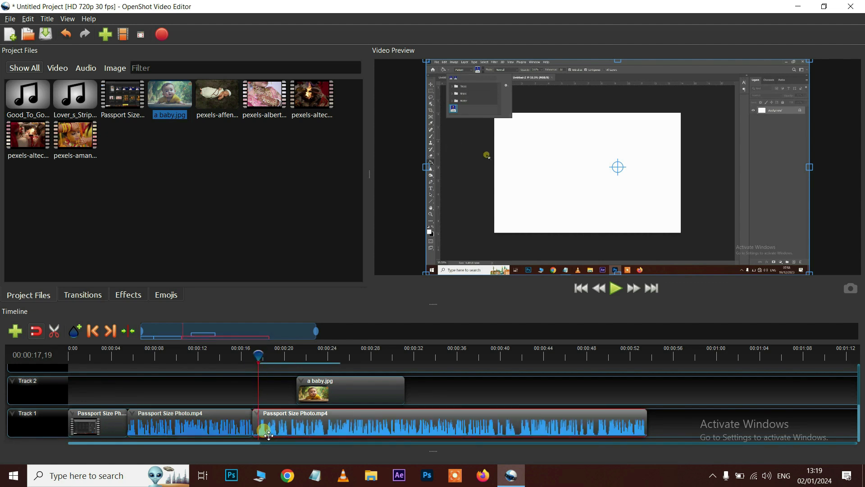
pyautogui.moveTo(262, 432); pyautogui.dragTo(259, 429)
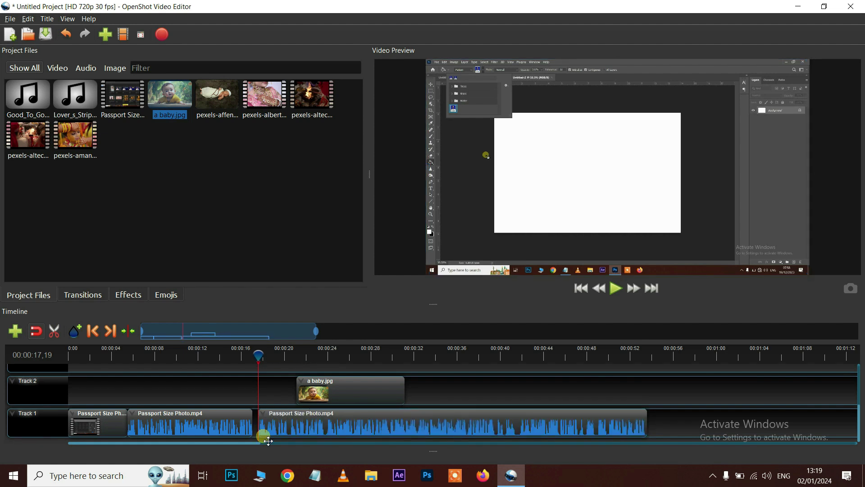
pyautogui.click(303, 431)
pyautogui.moveTo(316, 431); pyautogui.dragTo(317, 433)
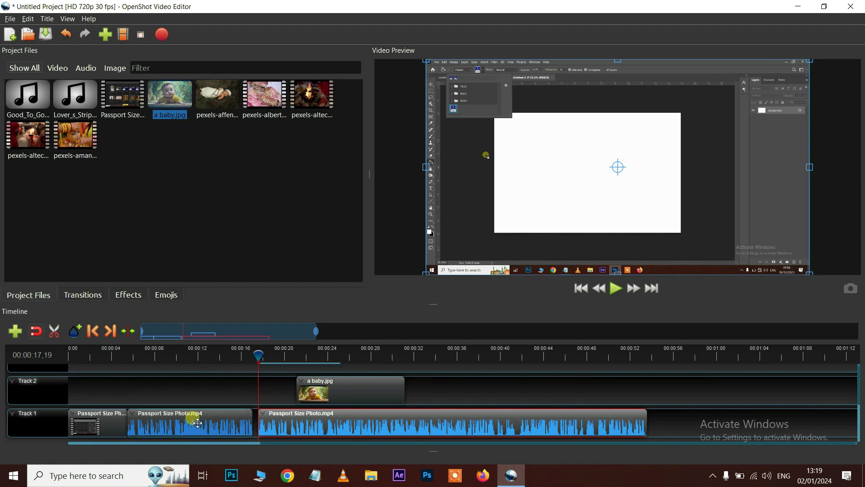
# With snapping toggled, butt the second piece flush against the first, then move the playhead to ~22 seconds
pyautogui.click(36, 331)
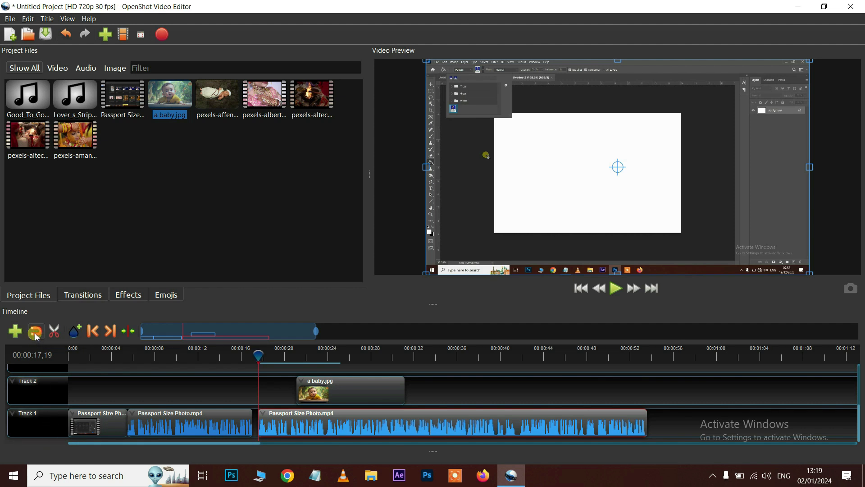
pyautogui.click(35, 334)
pyautogui.moveTo(291, 428); pyautogui.dragTo(270, 425)
pyautogui.click(120, 388)
pyautogui.click(38, 332)
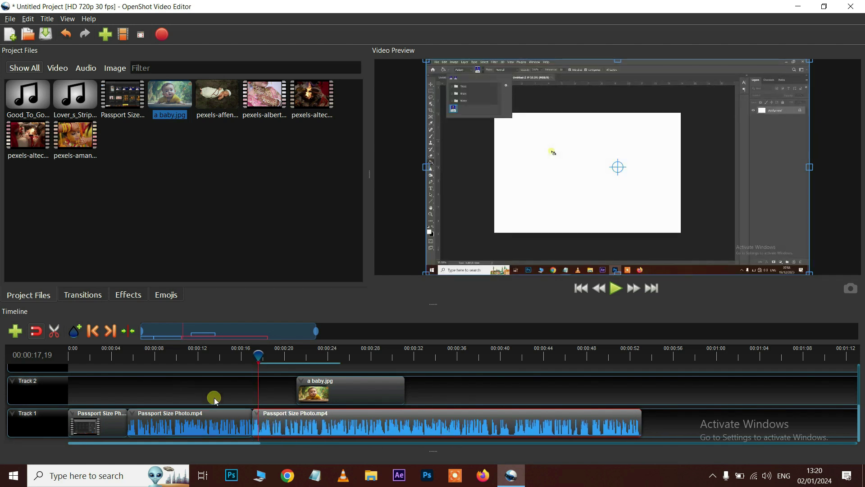
pyautogui.moveTo(263, 355); pyautogui.dragTo(314, 360)
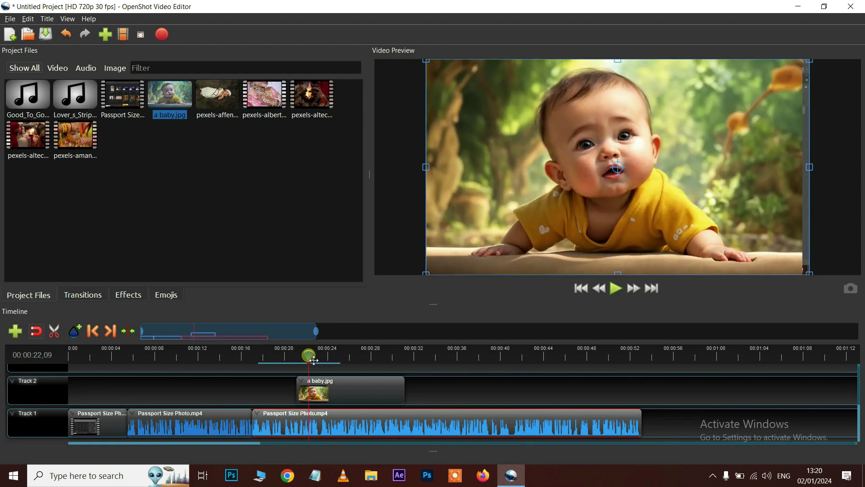
# Razor-cut the long Passport clip near 28, 40, 48 and 52 seconds
pyautogui.click(54, 332)
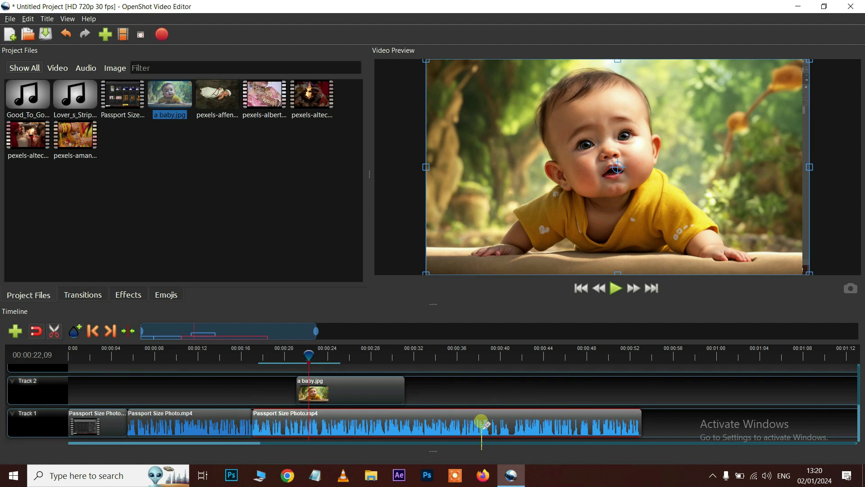
pyautogui.click(488, 411)
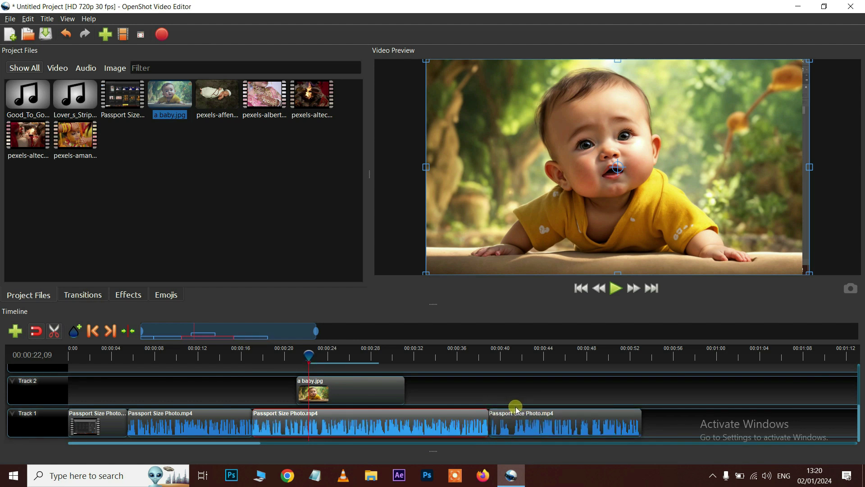
pyautogui.click(516, 413)
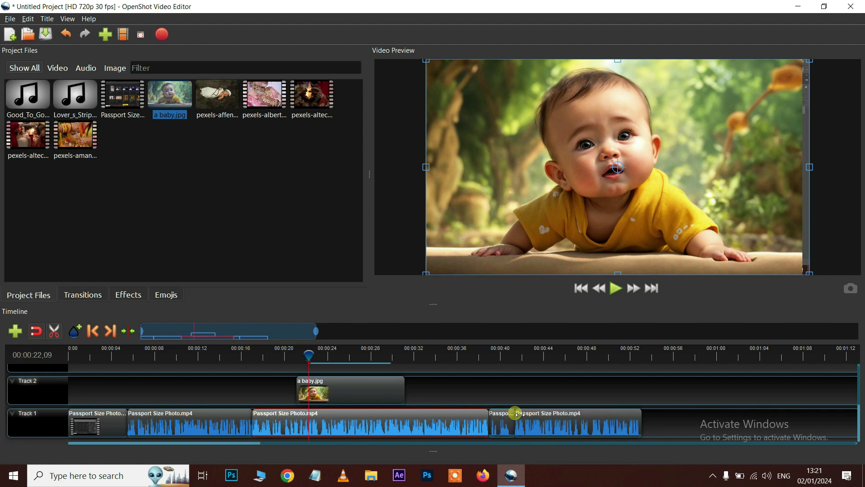
pyautogui.click(580, 413)
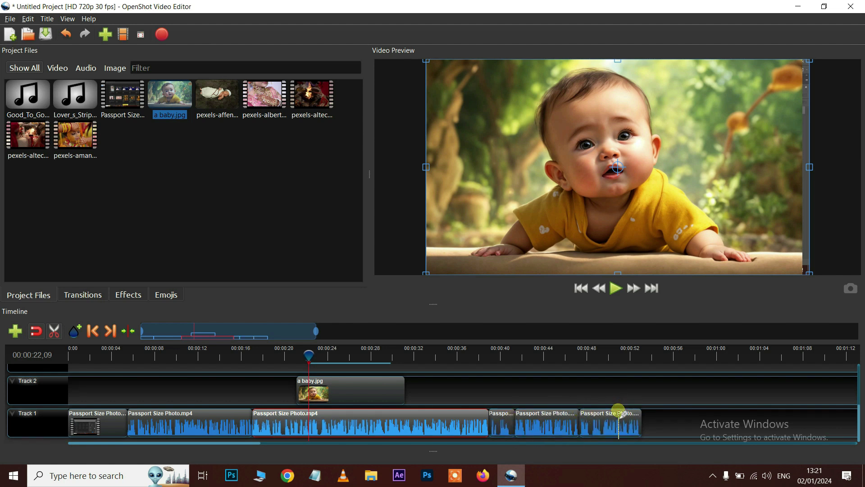
pyautogui.click(619, 413)
pyautogui.click(372, 413)
pyautogui.click(55, 331)
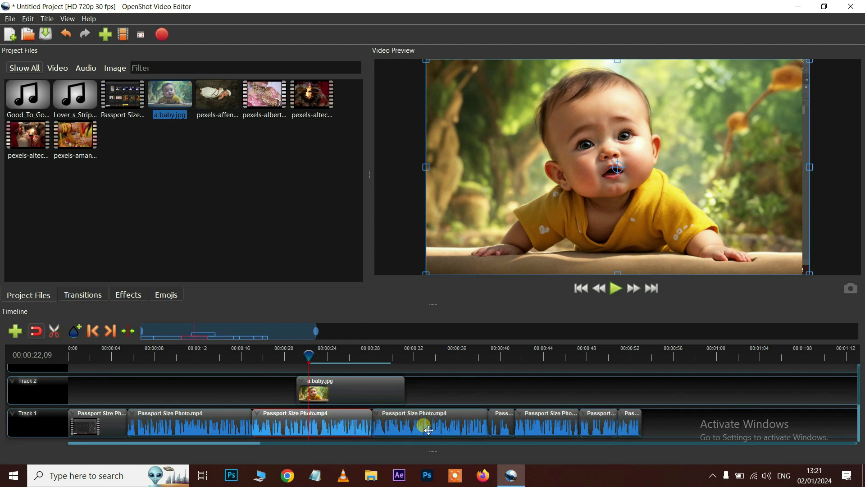
# Select the clip pieces between 28 and 50 seconds and zoom the timeline in
pyautogui.click(425, 427)
pyautogui.click(505, 428)
pyautogui.click(561, 426)
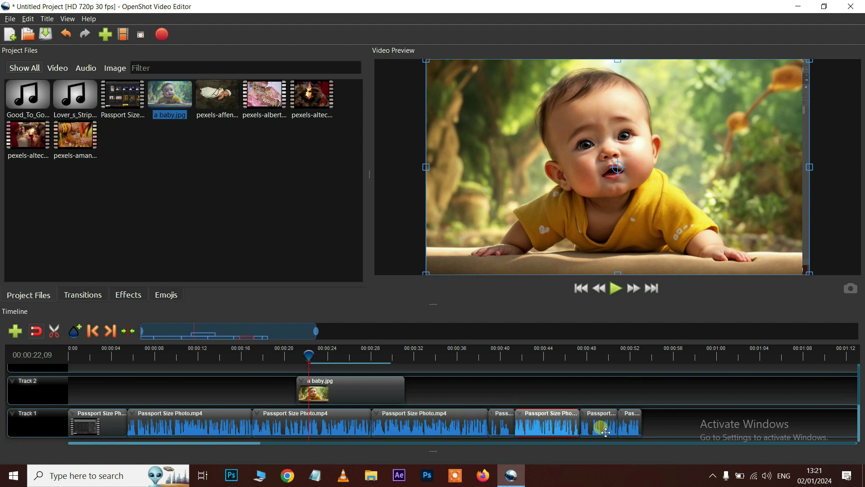
pyautogui.click(599, 426)
pyautogui.click(55, 332)
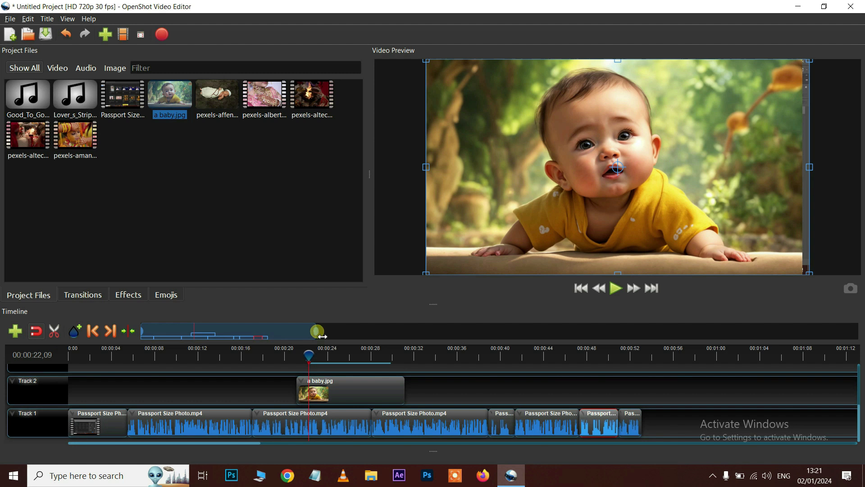
pyautogui.moveTo(323, 336); pyautogui.dragTo(300, 337)
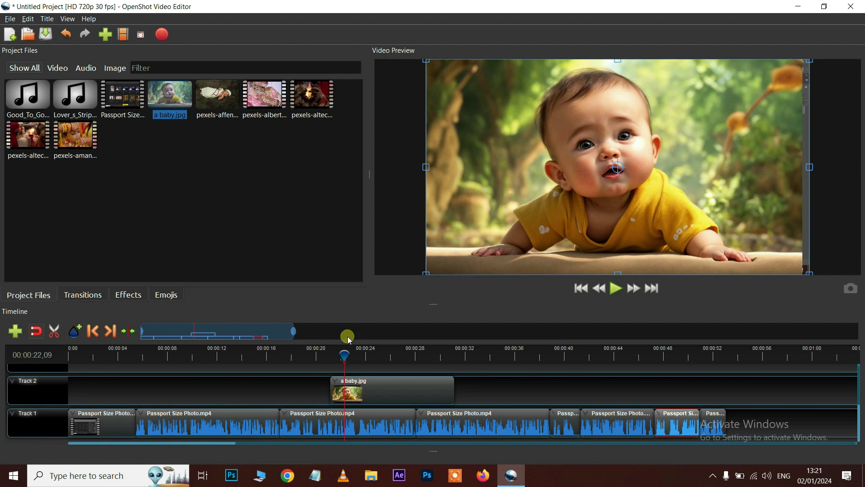
# Remove the empty Tracks 5 and 4
pyautogui.scroll(3, 337, 356)
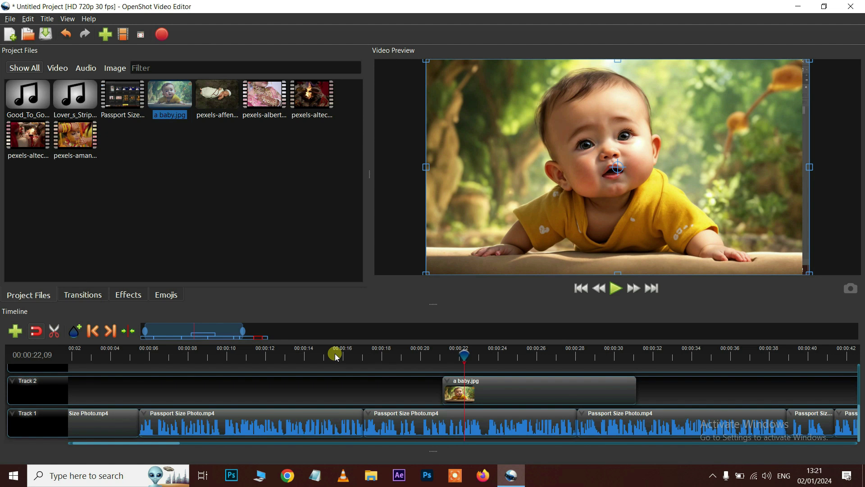
pyautogui.scroll(-1, 337, 356)
pyautogui.scroll(-3, 337, 356)
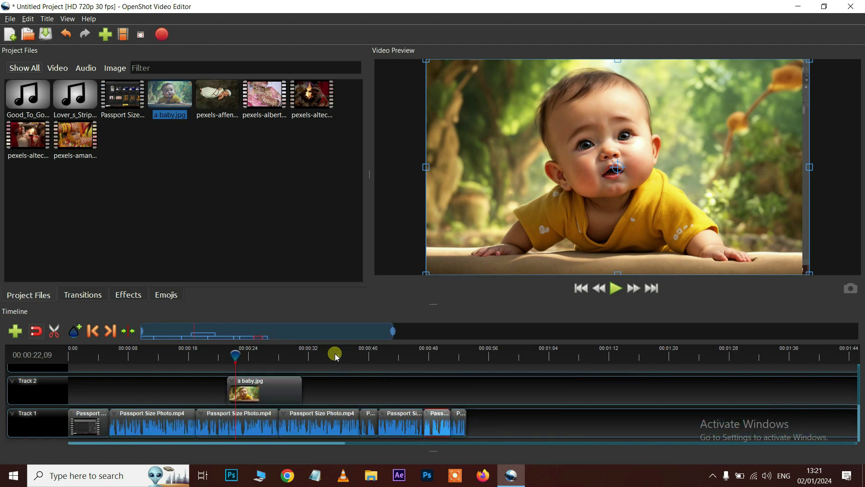
pyautogui.scroll(3, 336, 355)
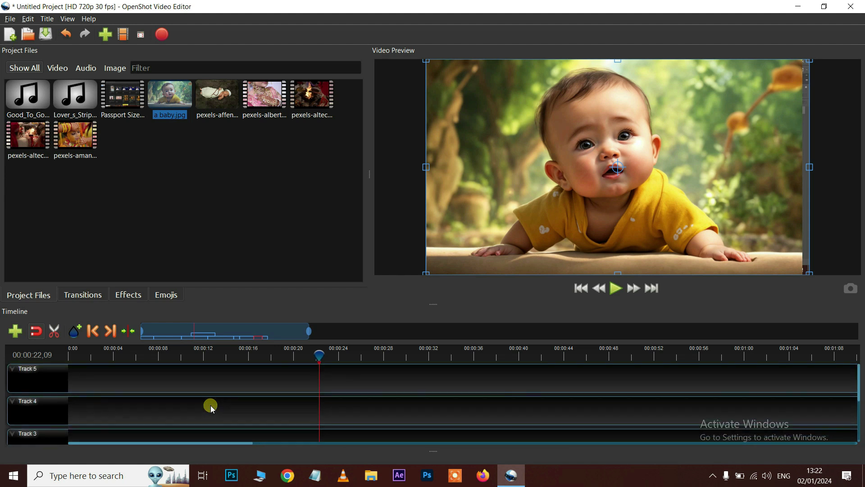
pyautogui.scroll(2, 210, 407)
pyautogui.scroll(-2, 90, 399)
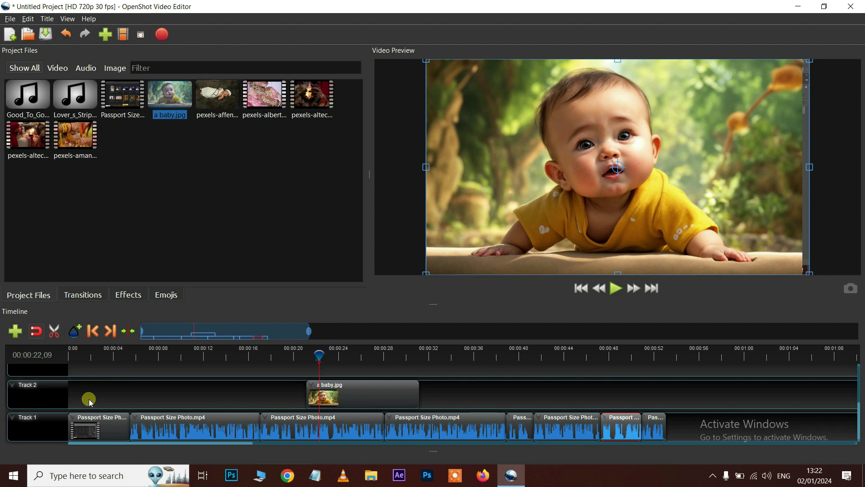
pyautogui.scroll(1, 90, 400)
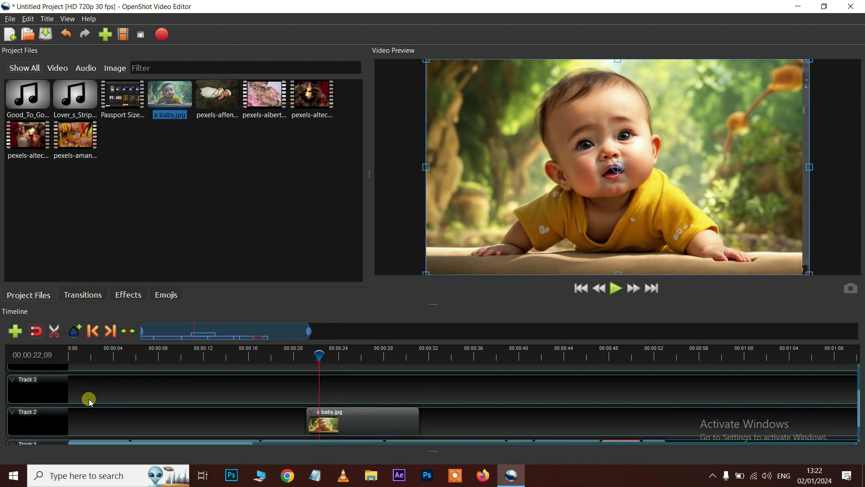
pyautogui.scroll(2, 89, 399)
pyautogui.rightClick(47, 378)
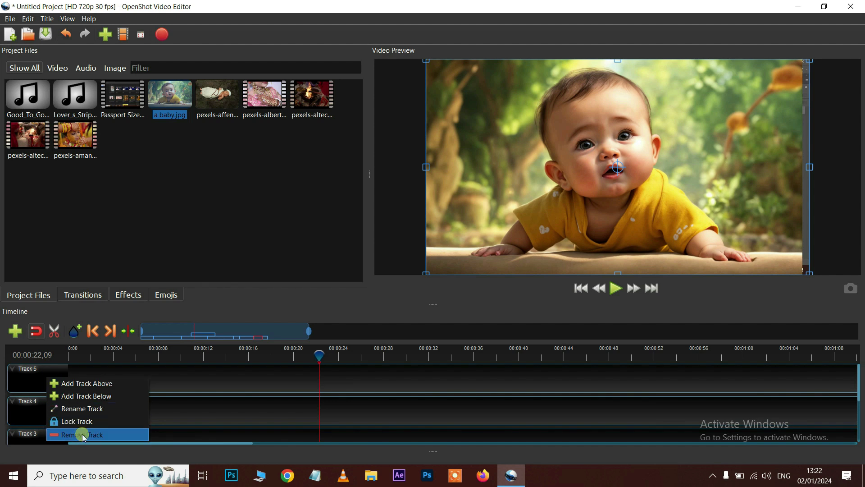
pyautogui.click(84, 435)
pyautogui.rightClick(44, 375)
pyautogui.click(77, 431)
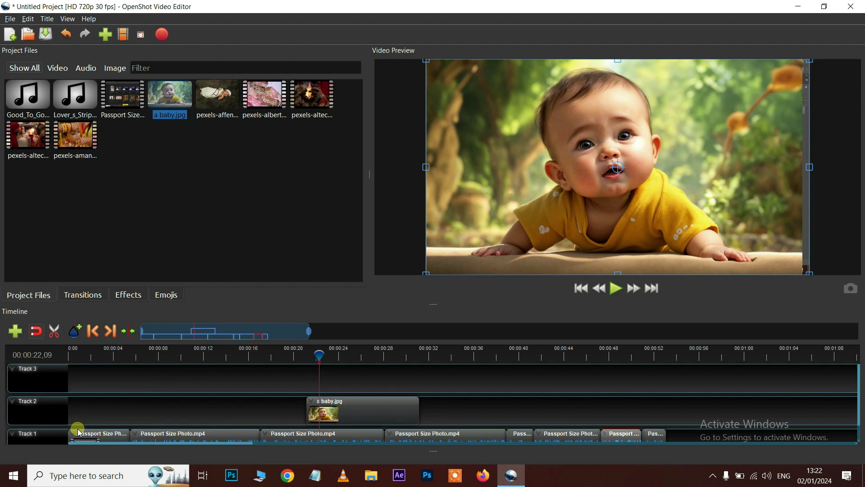
# Add a new empty track below the video clips track and another above it
pyautogui.scroll(-1, 77, 411)
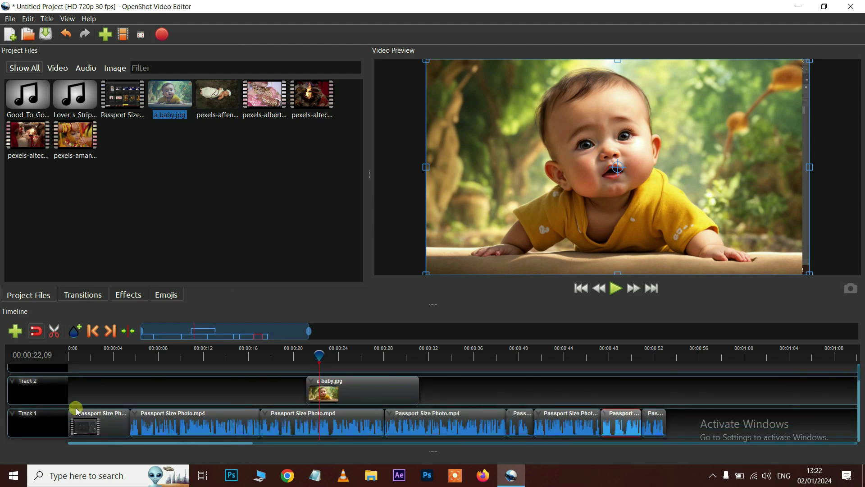
pyautogui.scroll(1, 78, 411)
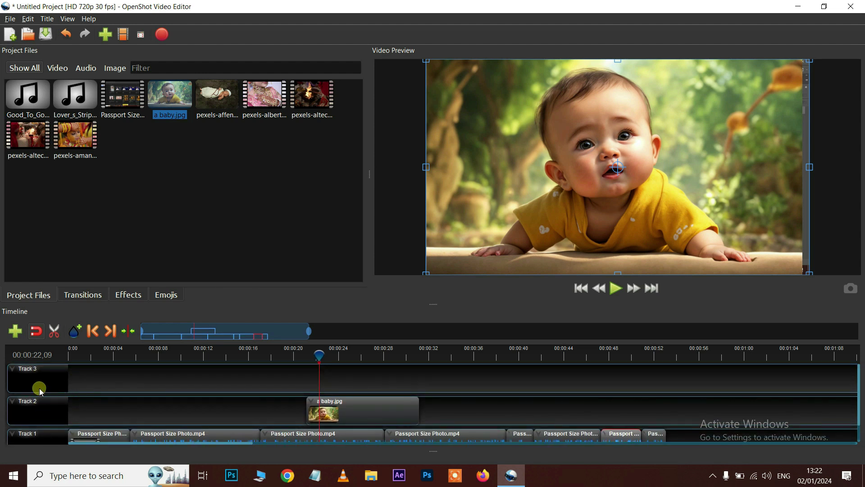
pyautogui.scroll(-1, 134, 423)
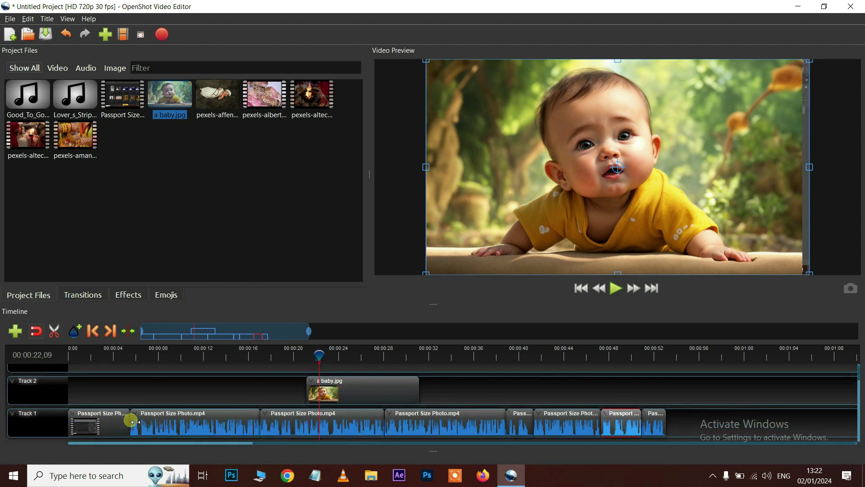
pyautogui.scroll(1, 119, 423)
pyautogui.scroll(-1, 112, 415)
pyautogui.rightClick(33, 424)
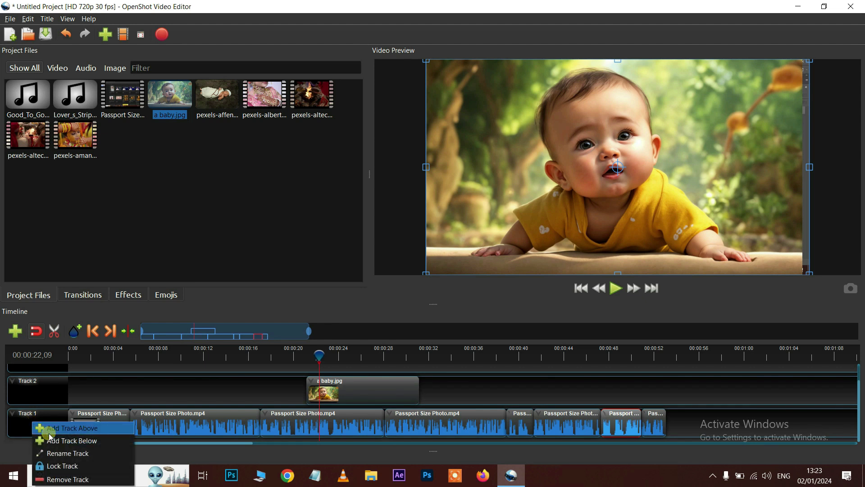
pyautogui.click(87, 441)
pyautogui.scroll(-1, 248, 399)
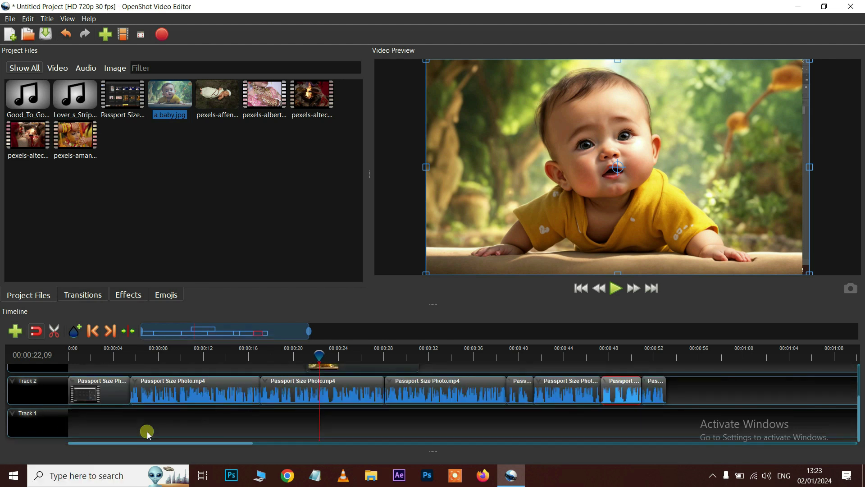
pyautogui.scroll(1, 183, 424)
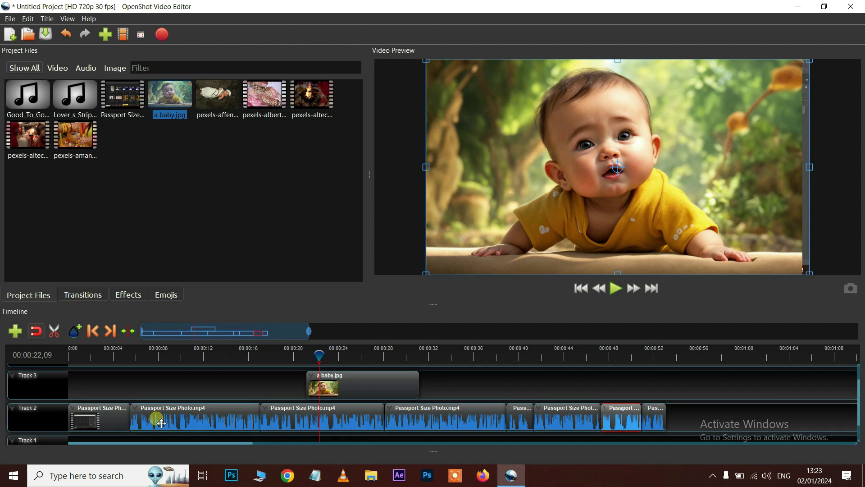
pyautogui.rightClick(43, 421)
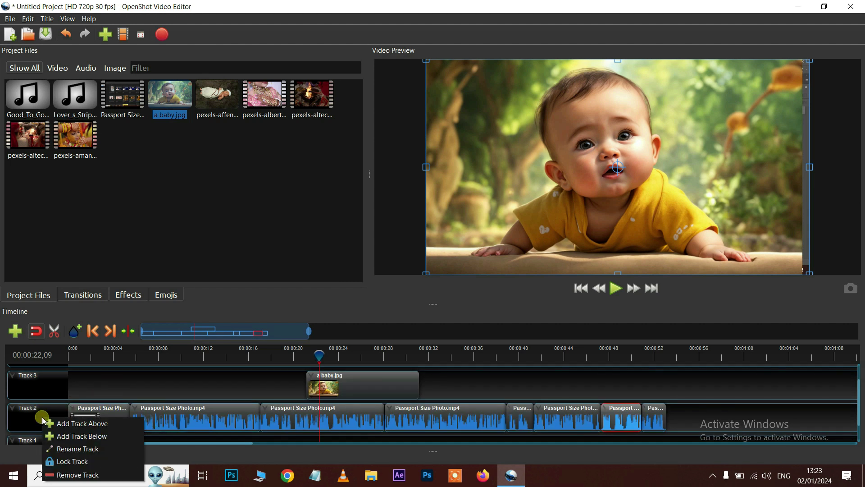
pyautogui.click(72, 423)
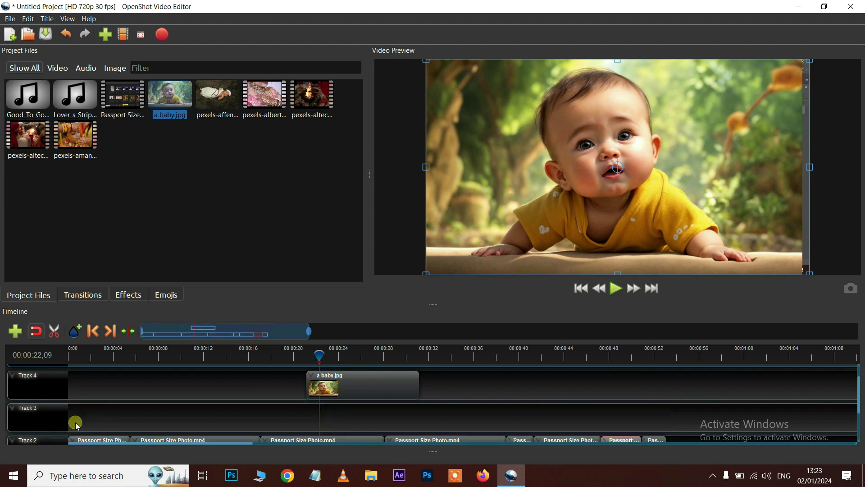
# Delete the extra empty Tracks 3 and 4, leaving three tracks
pyautogui.scroll(-1, 248, 403)
pyautogui.scroll(1, 266, 400)
pyautogui.scroll(-1, 266, 400)
pyautogui.rightClick(54, 386)
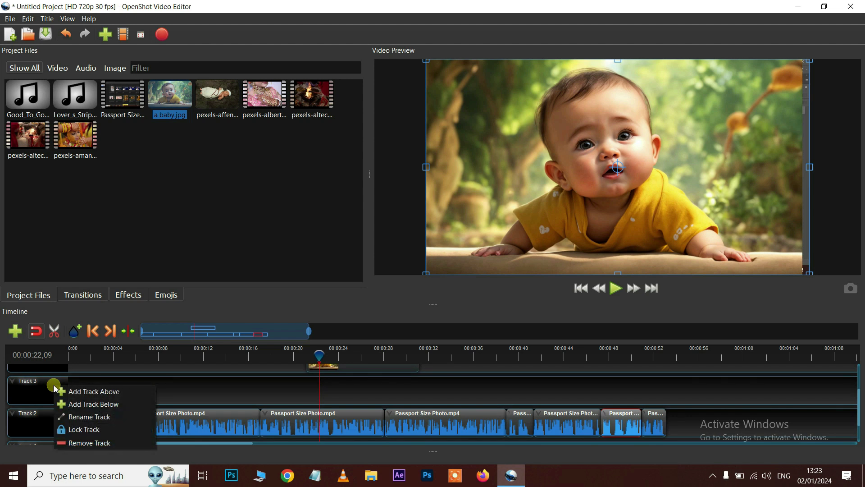
pyautogui.click(86, 441)
pyautogui.scroll(1, 22, 379)
pyautogui.rightClick(22, 376)
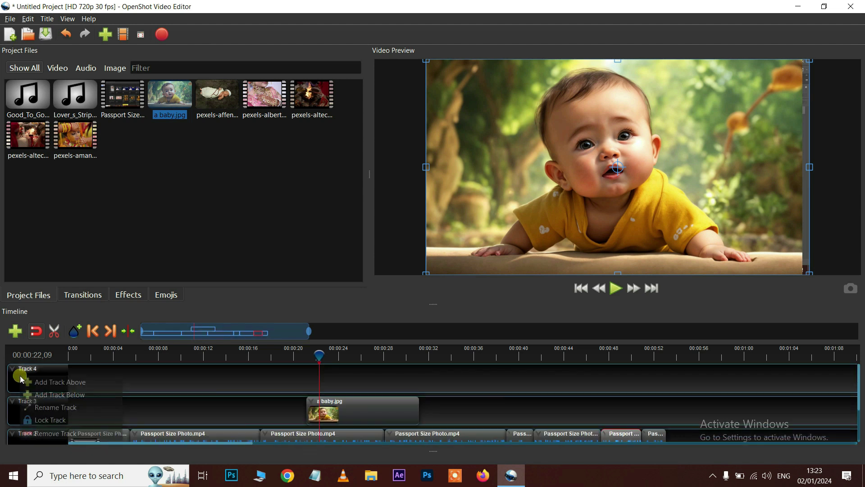
pyautogui.click(48, 436)
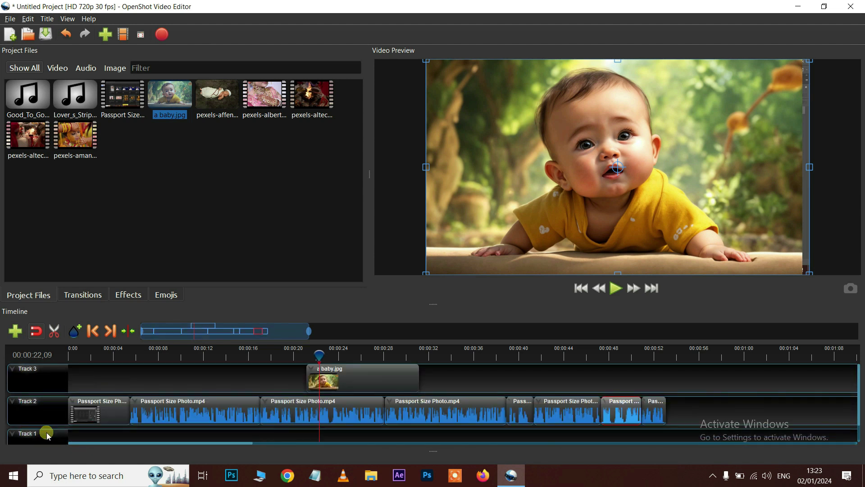
pyautogui.rightClick(34, 413)
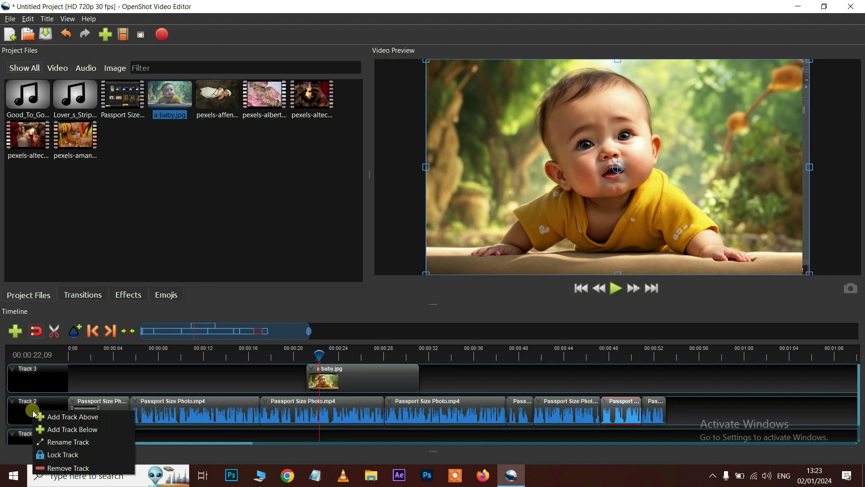
# Lock Track 2 and move the playhead back to 00:00:19,13
pyautogui.click(57, 459)
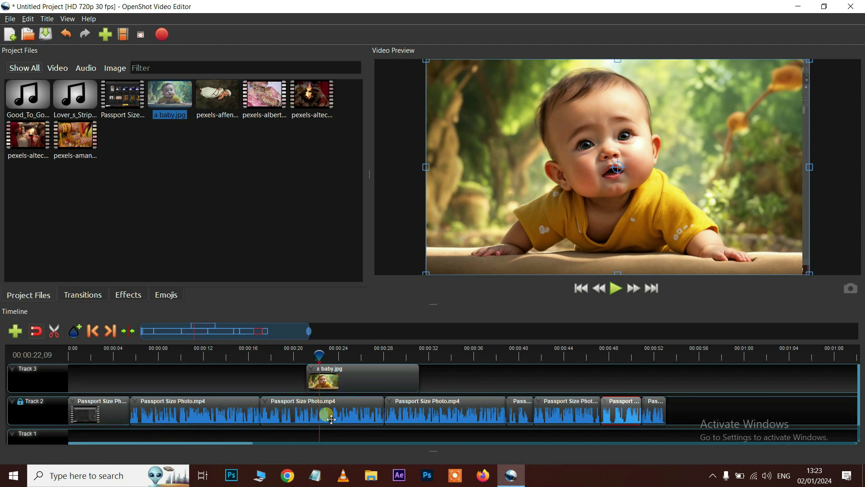
pyautogui.moveTo(318, 356); pyautogui.dragTo(288, 356)
pyautogui.click(283, 417)
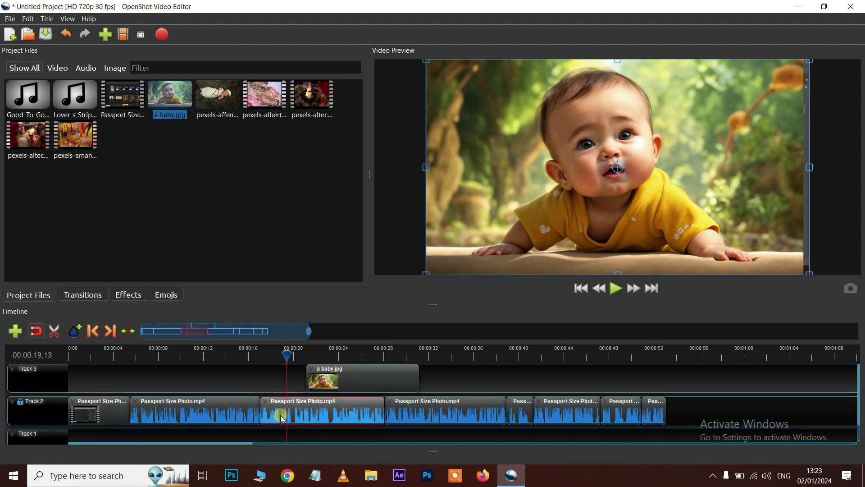
pyautogui.click(54, 331)
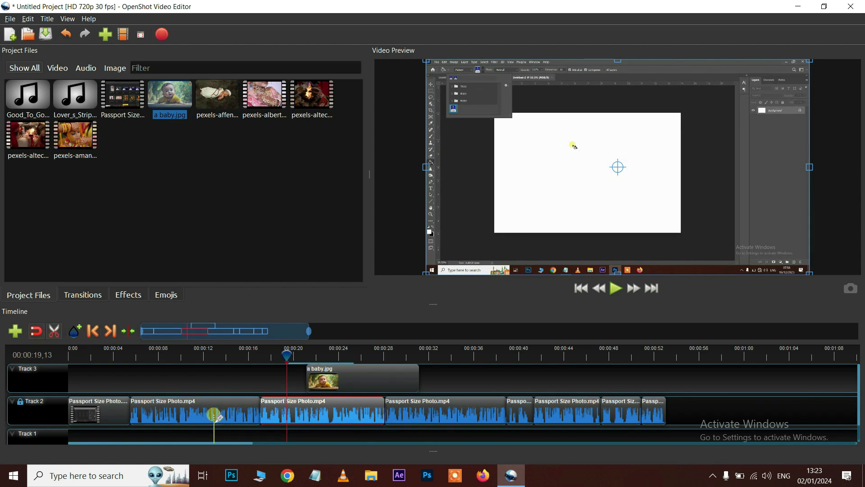
pyautogui.click(54, 331)
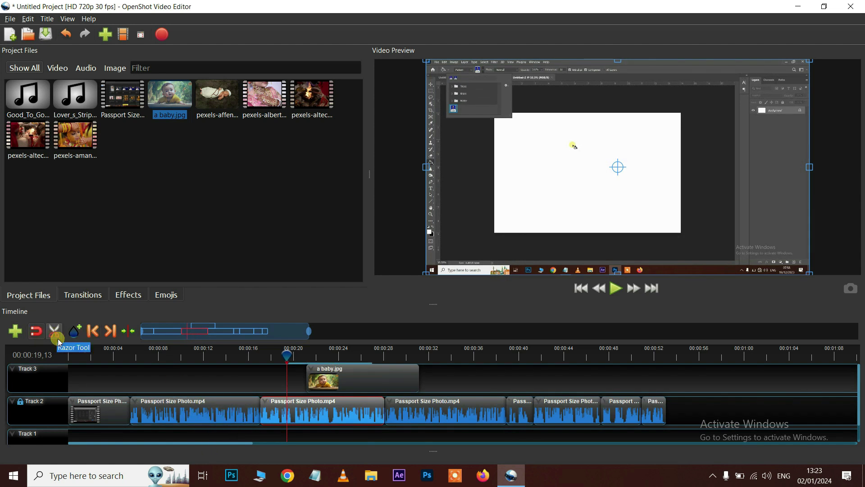
# Unlock Track 2 again
pyautogui.rightClick(20, 407)
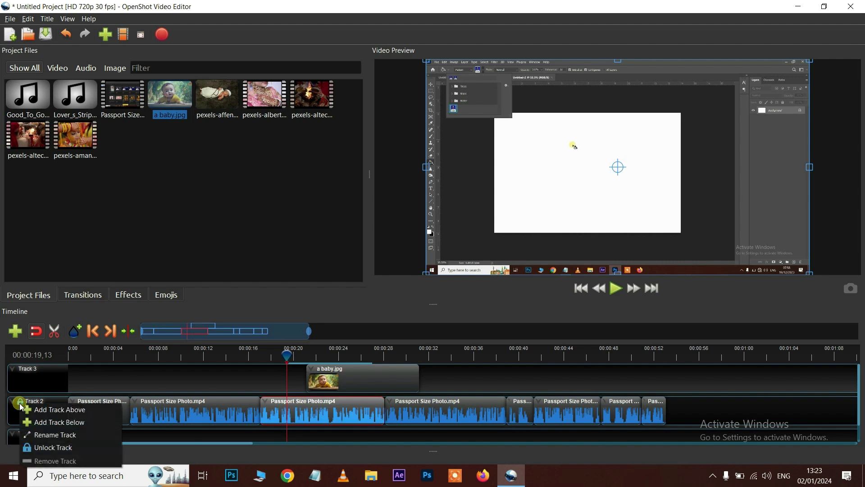
pyautogui.click(38, 451)
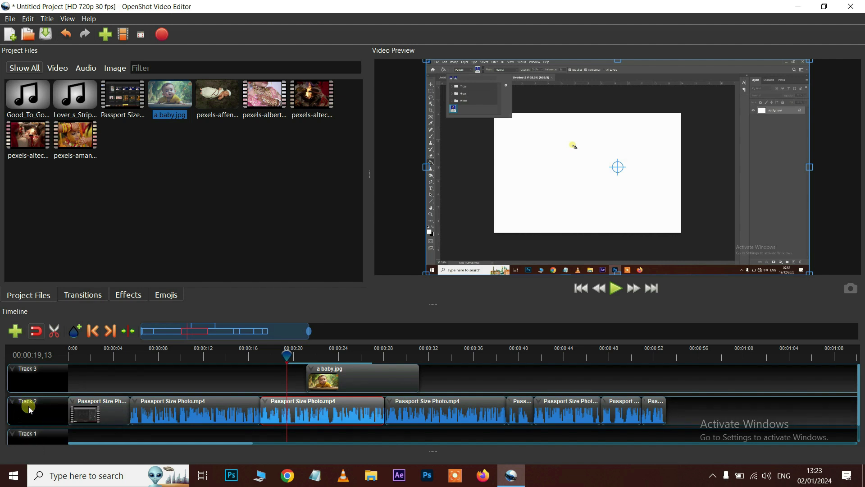
pyautogui.scroll(-1, 211, 406)
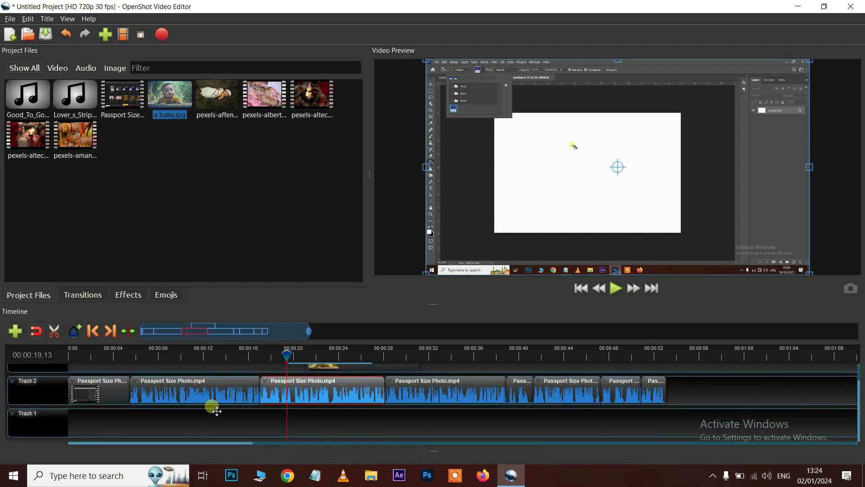
# Rename the empty Track 1 to Audio
pyautogui.rightClick(35, 422)
pyautogui.click(52, 453)
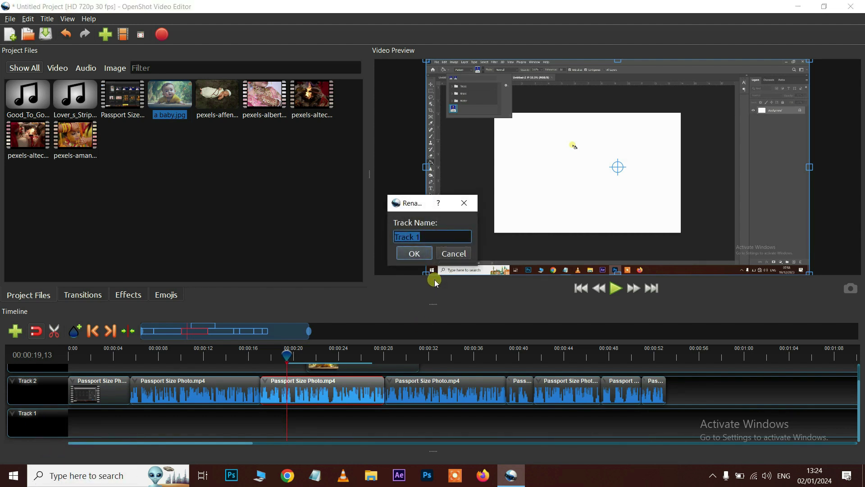
pyautogui.write('Audio')
pyautogui.click(403, 253)
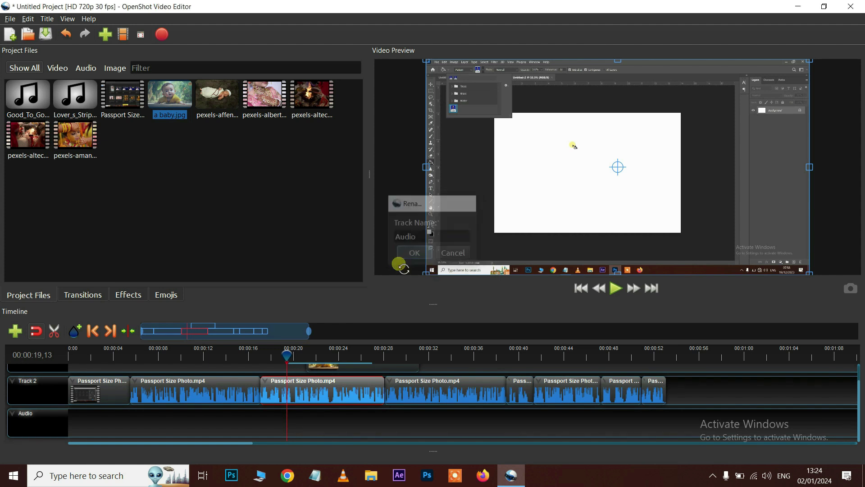
# Rename Track 2, holding the passport pieces, to Video
pyautogui.rightClick(36, 389)
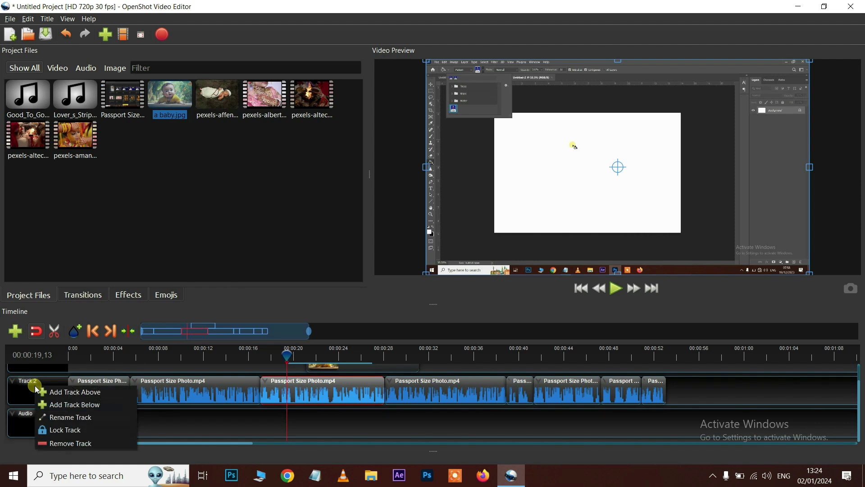
pyautogui.click(58, 417)
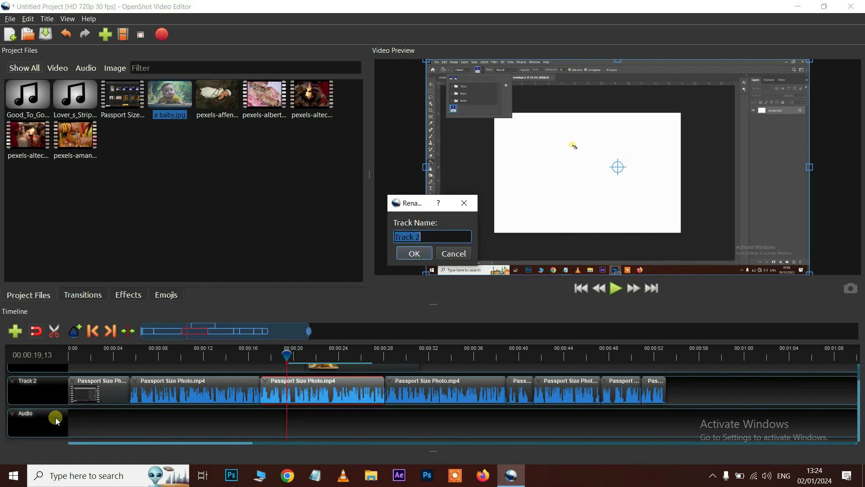
pyautogui.write('Video')
pyautogui.click(408, 253)
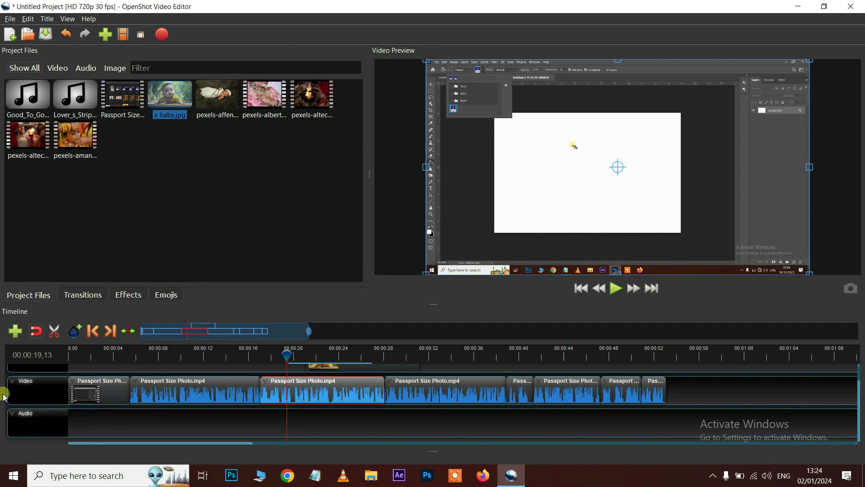
# Rename Track 3, holding baby.jpg, to Images
pyautogui.scroll(1, 170, 406)
pyautogui.rightClick(34, 381)
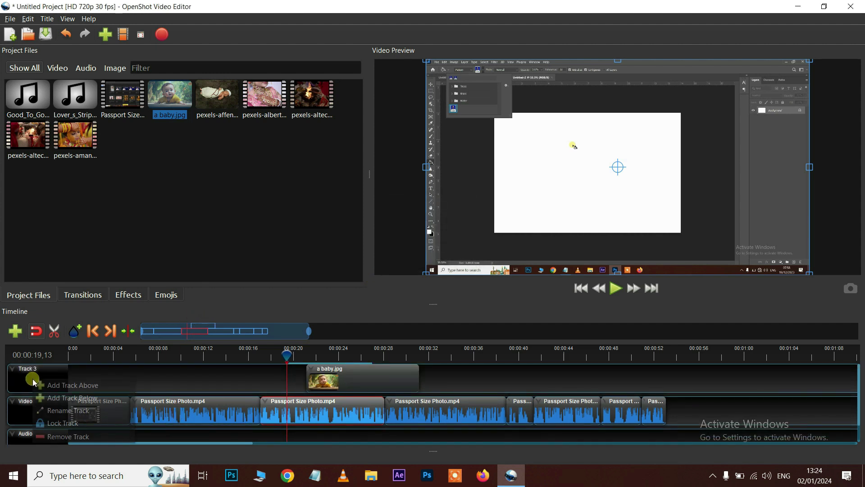
pyautogui.click(67, 411)
pyautogui.write('Images')
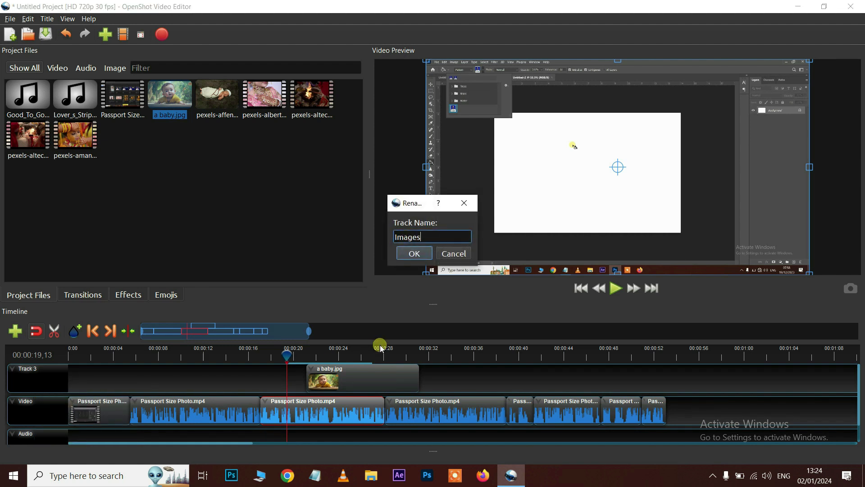
pyautogui.click(414, 253)
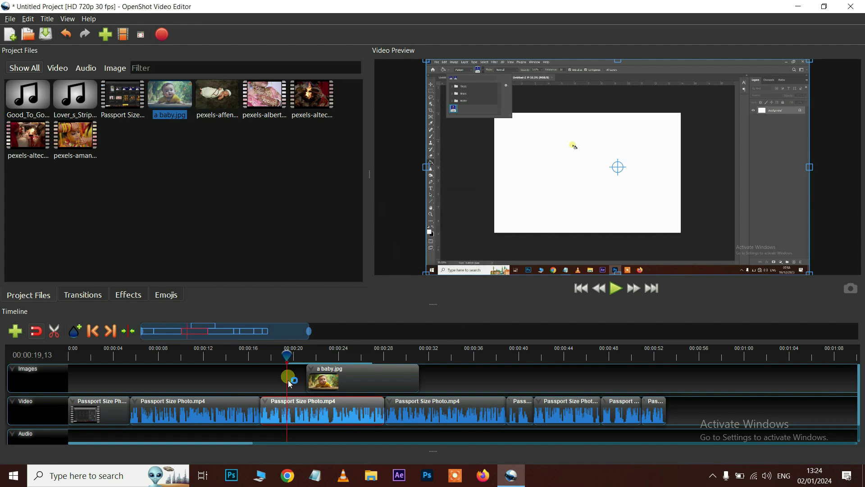
# Drop Good_To_Go excellent.mp3 from Project Files onto the start of the Audio track
pyautogui.scroll(-1, 140, 441)
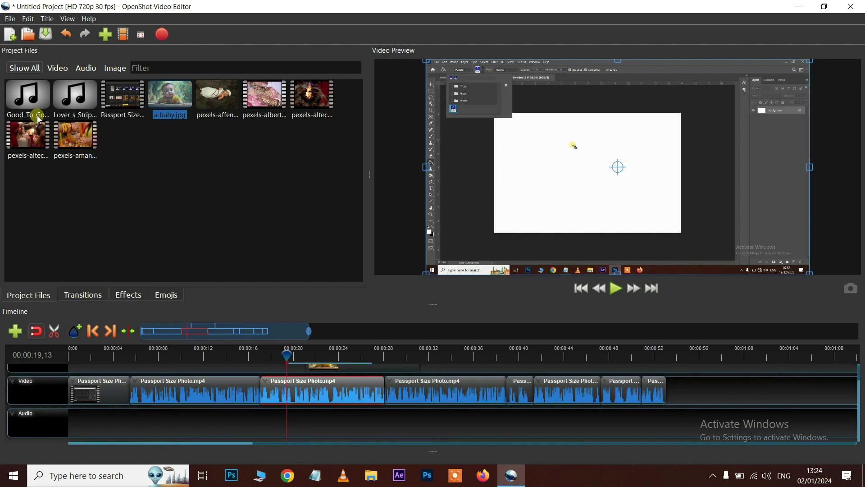
pyautogui.click(34, 100)
pyautogui.moveTo(35, 100); pyautogui.dragTo(79, 438)
pyautogui.click(239, 356)
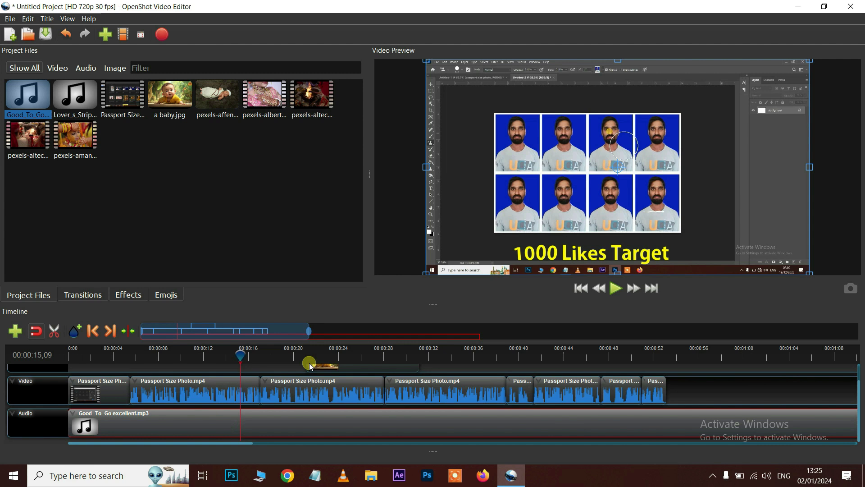
# Position the playhead at about 53 seconds, where the video clips end, checking with playback
pyautogui.moveTo(652, 356)
pyautogui.mouseDown()
pyautogui.moveTo(705, 362)
pyautogui.moveTo(660, 363)
pyautogui.mouseUp()
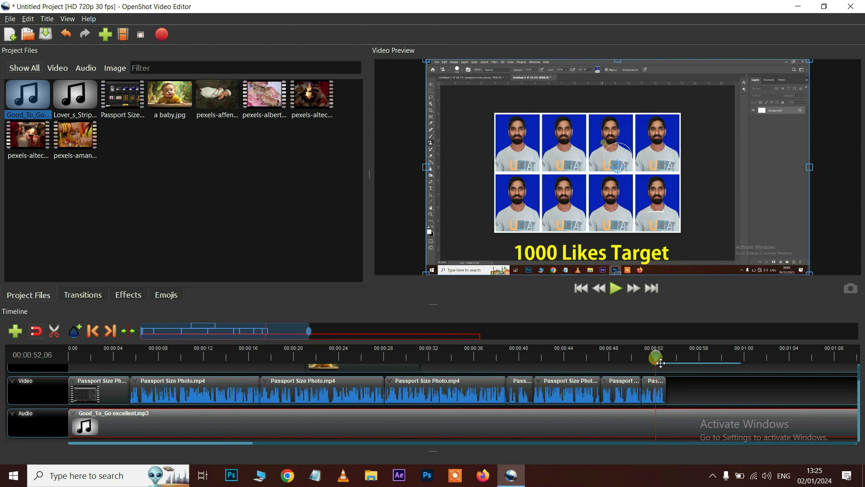
pyautogui.press('space')
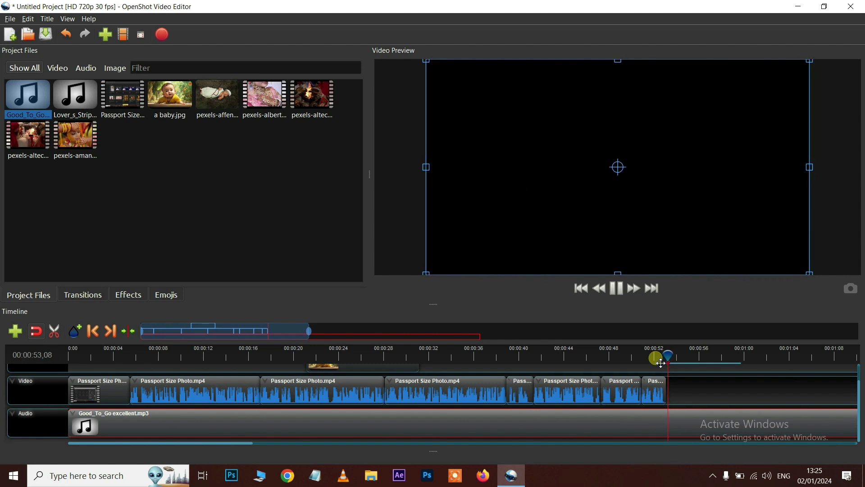
pyautogui.press('space')
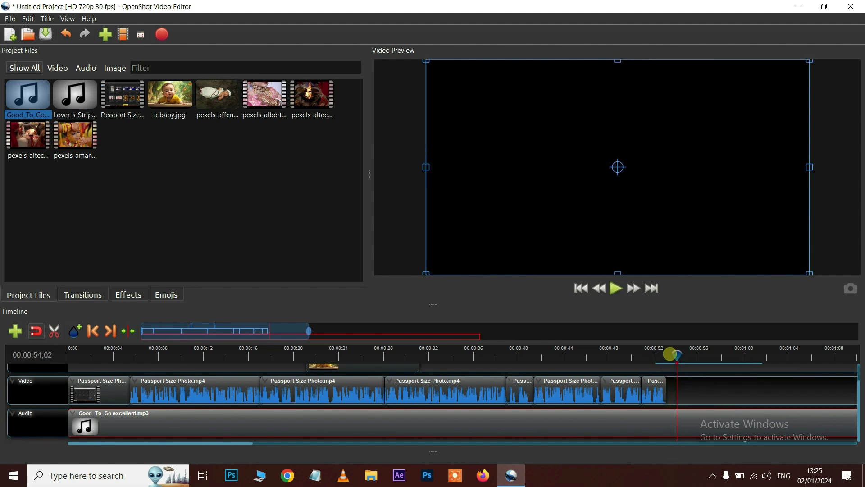
pyautogui.moveTo(673, 355); pyautogui.dragTo(667, 355)
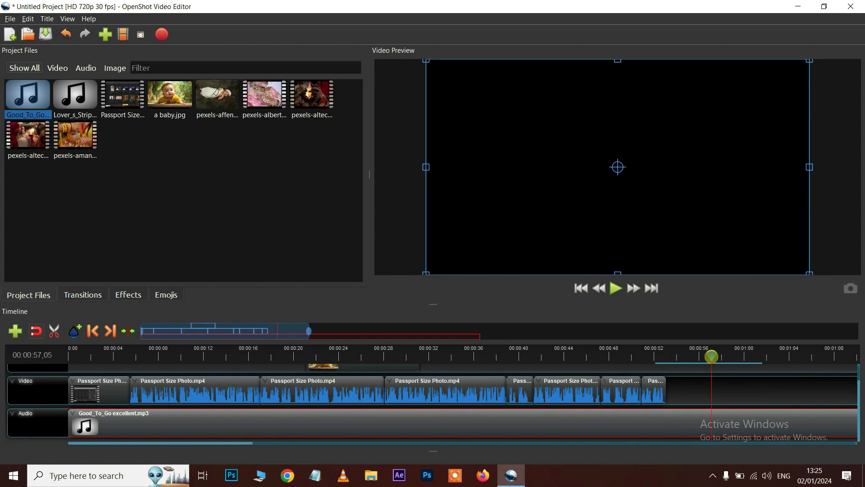
pyautogui.moveTo(671, 359); pyautogui.dragTo(667, 361)
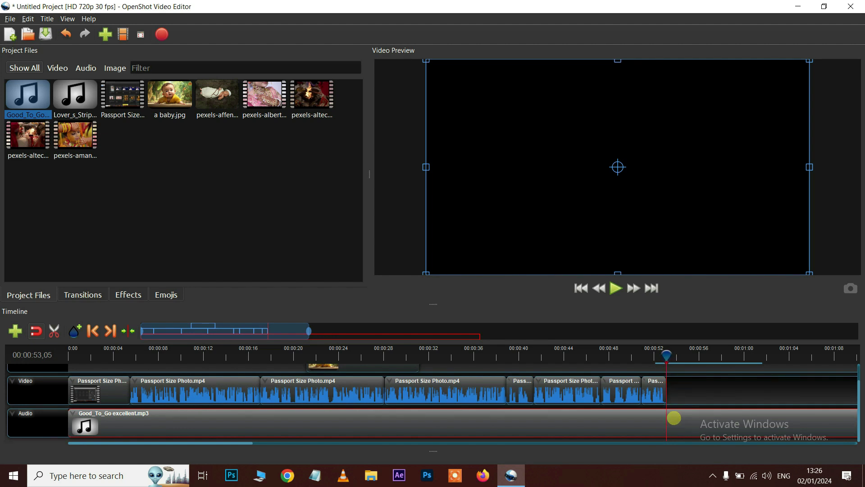
# Slice the music at the playhead keeping the left side, then replay the ending from about 51 seconds
pyautogui.rightClick(674, 417)
pyautogui.moveTo(693, 359)
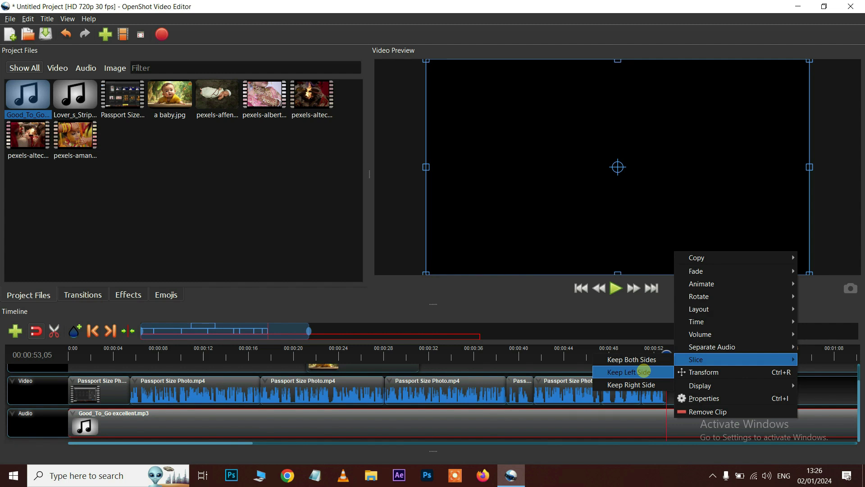
pyautogui.click(643, 371)
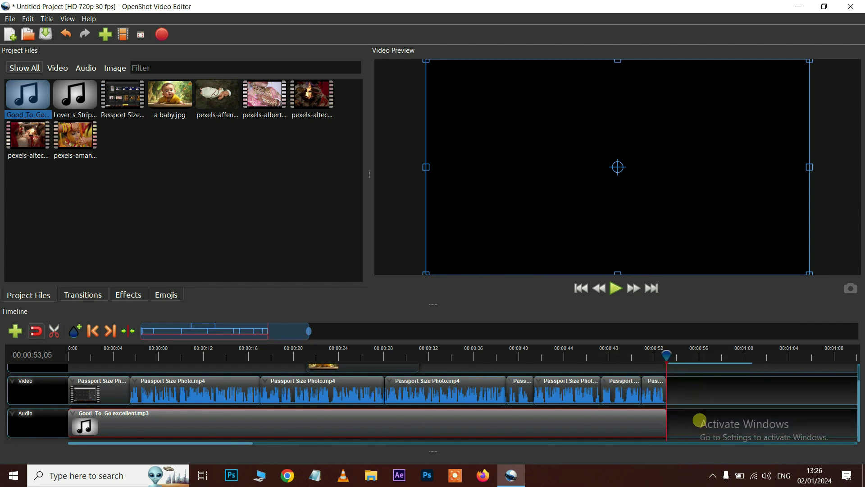
pyautogui.moveTo(666, 357); pyautogui.dragTo(645, 360)
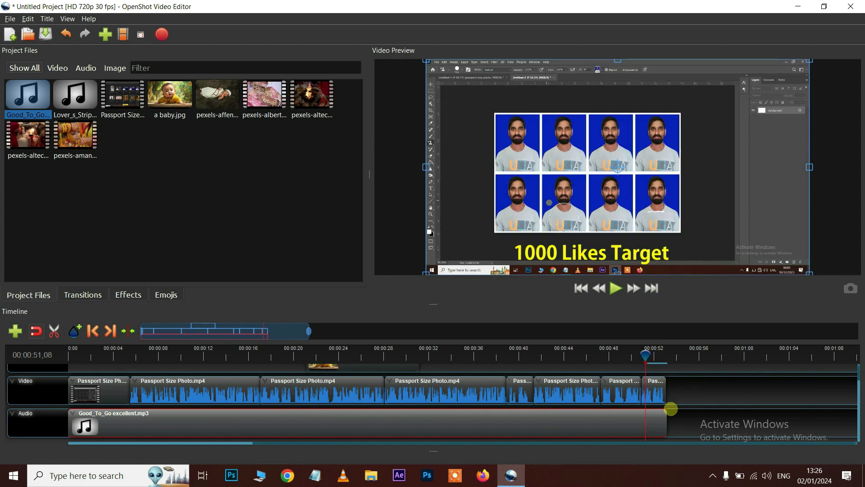
pyautogui.press('space')
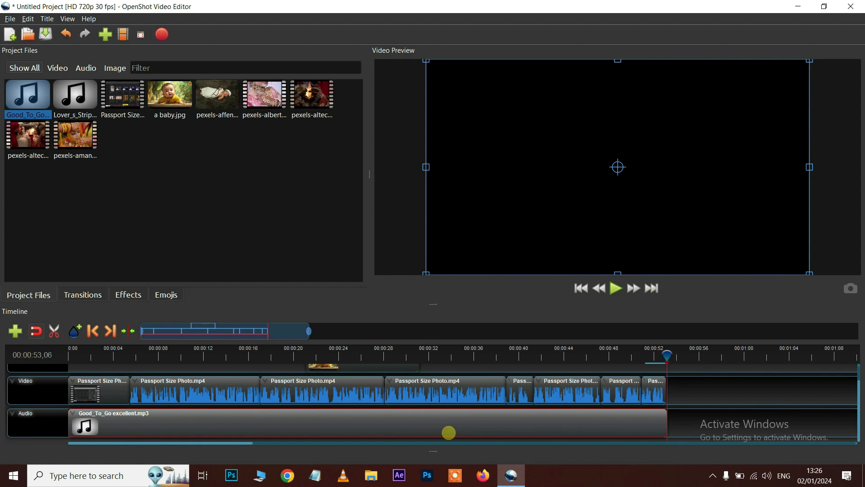
pyautogui.click(407, 350)
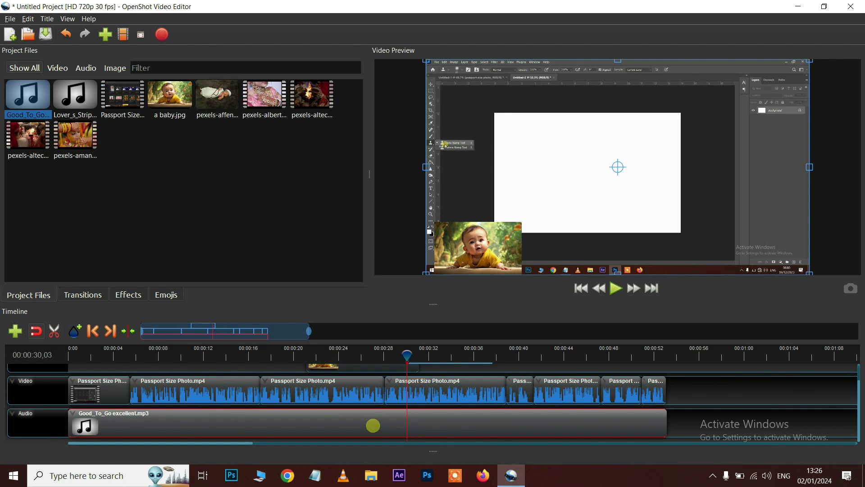
# Lower the entire music clip's volume to 10% and play it to listen
pyautogui.rightClick(374, 423)
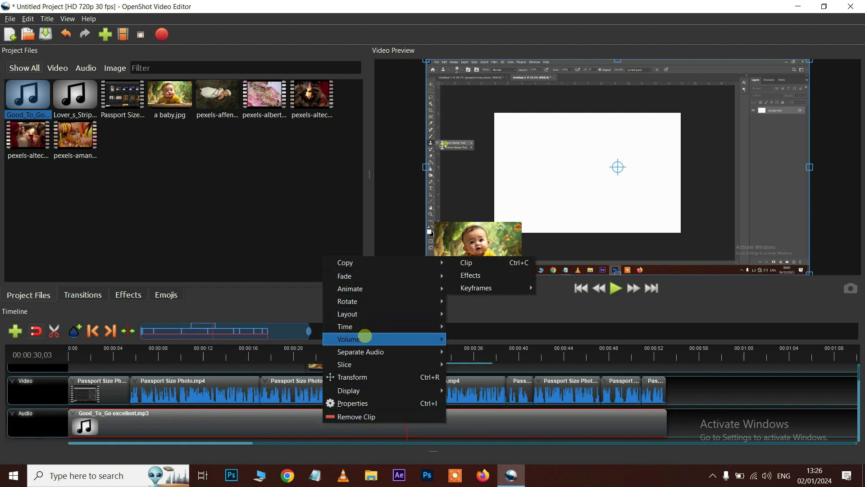
pyautogui.moveTo(365, 338)
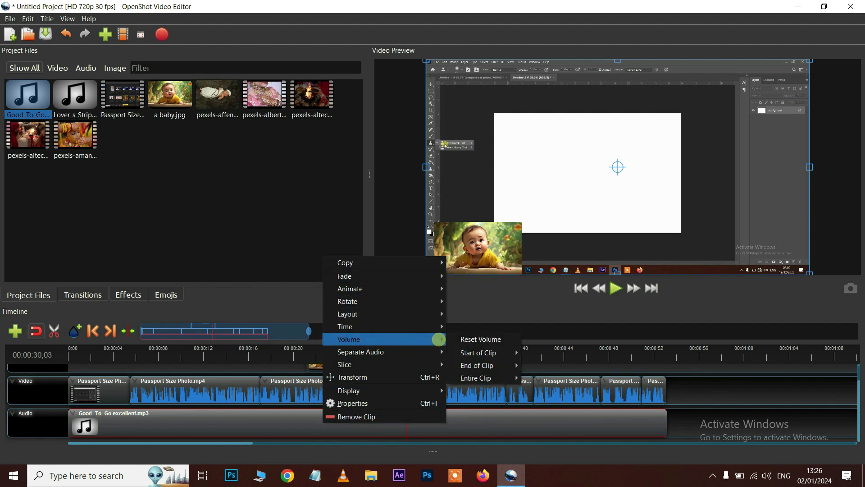
pyautogui.moveTo(484, 378)
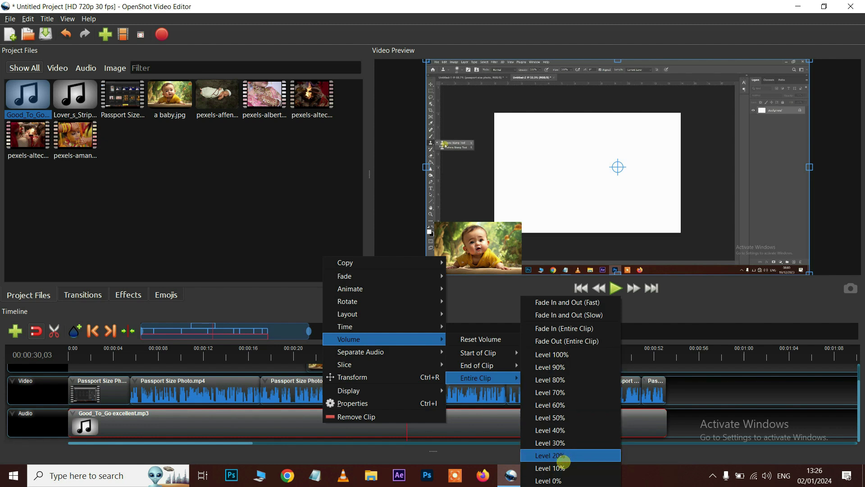
pyautogui.click(564, 463)
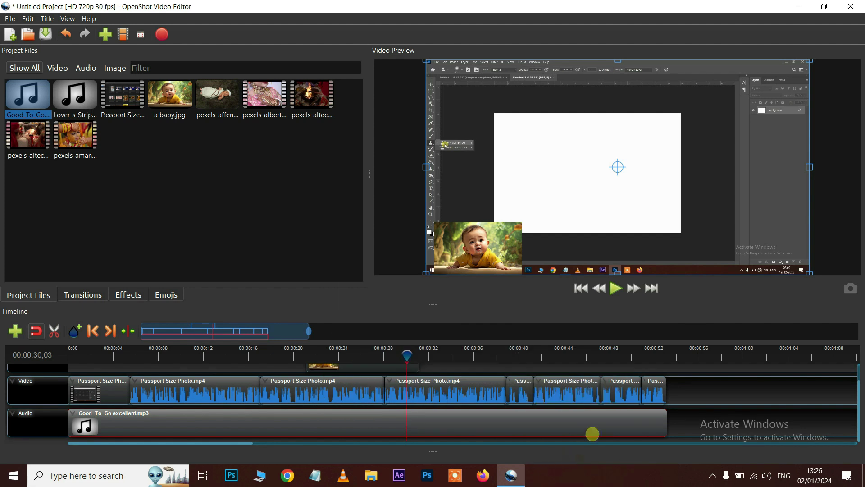
pyautogui.press('space')
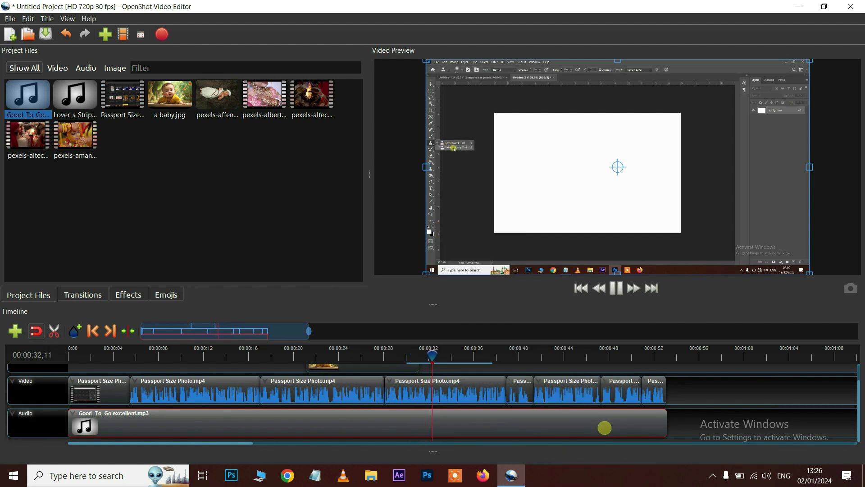
pyautogui.press('space')
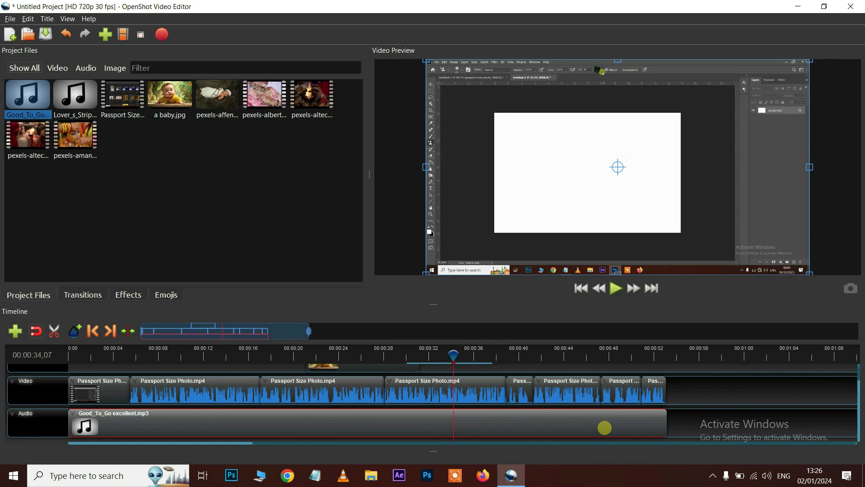
# Delete the music clip and select the third Passport Size Photo.mp4 clip
pyautogui.rightClick(514, 425)
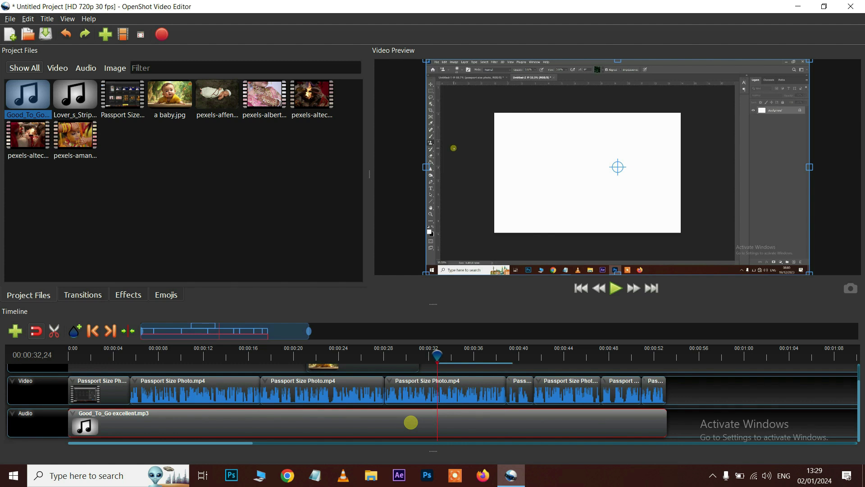
pyautogui.press('Delete')
pyautogui.click(419, 391)
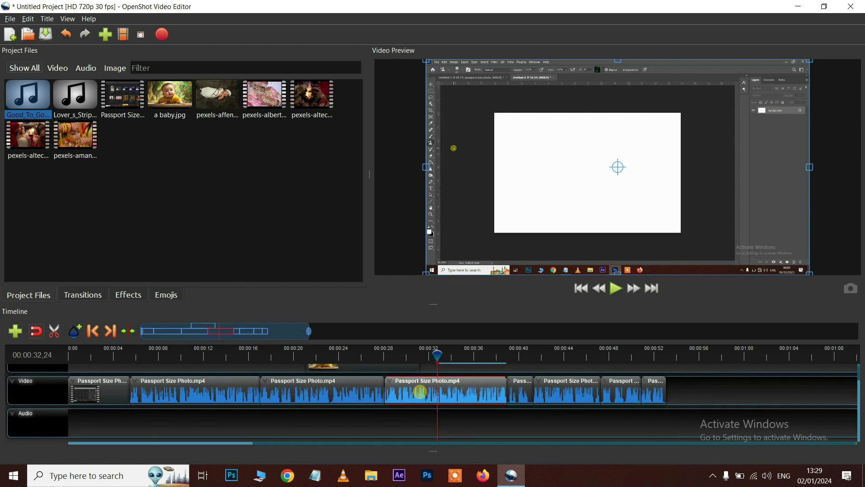
# Separate the third Passport Size Photo.mp4 clip's audio into a single all-channels clip
pyautogui.rightClick(420, 391)
pyautogui.click(417, 421)
pyautogui.click(420, 396)
pyautogui.rightClick(419, 387)
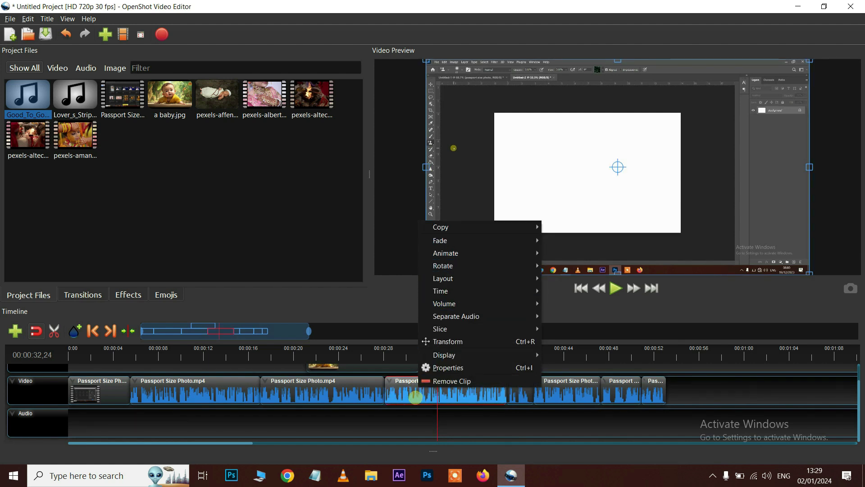
pyautogui.moveTo(459, 317)
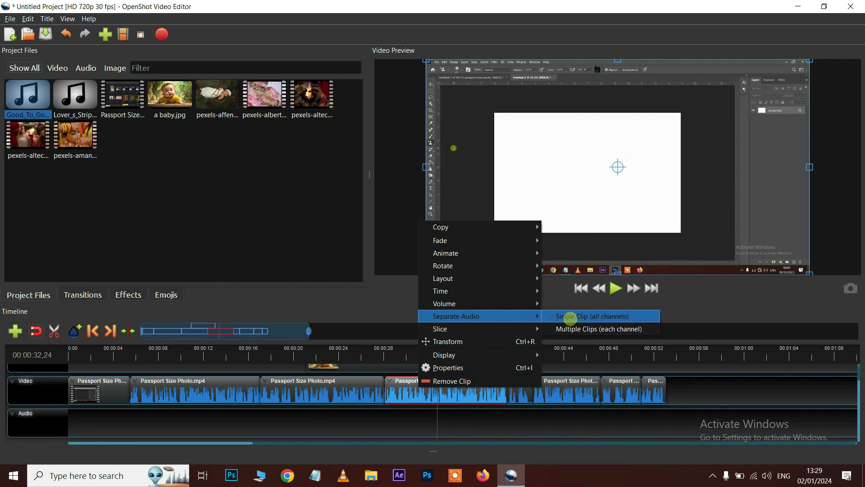
pyautogui.click(575, 317)
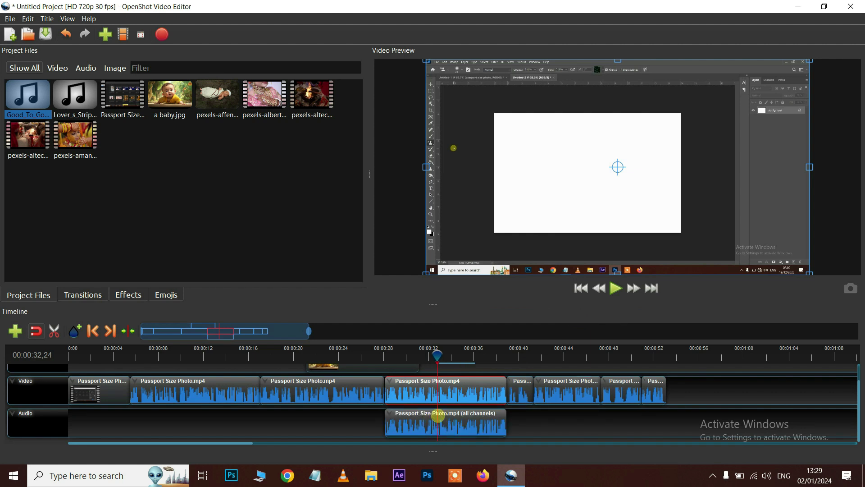
# Move the separated audio clip later, then back beneath its video clip
pyautogui.click(446, 424)
pyautogui.moveTo(466, 428); pyautogui.dragTo(675, 428)
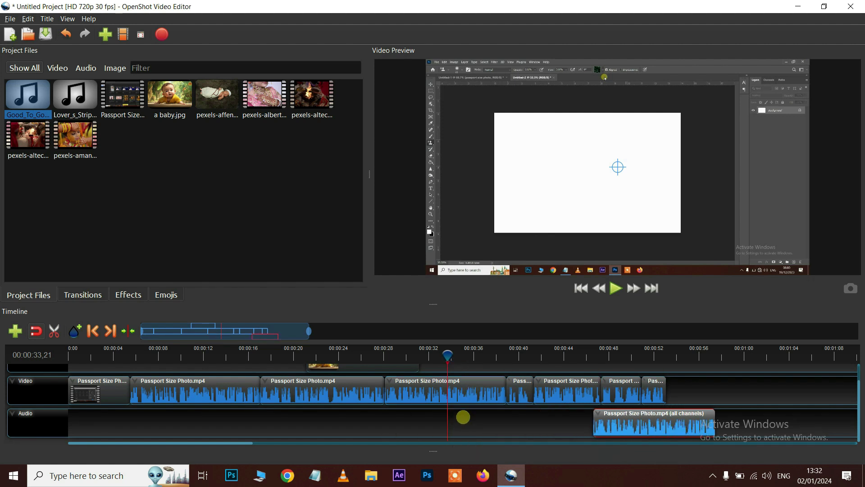
pyautogui.press('space')
pyautogui.press('space')
pyautogui.moveTo(626, 421); pyautogui.dragTo(381, 425)
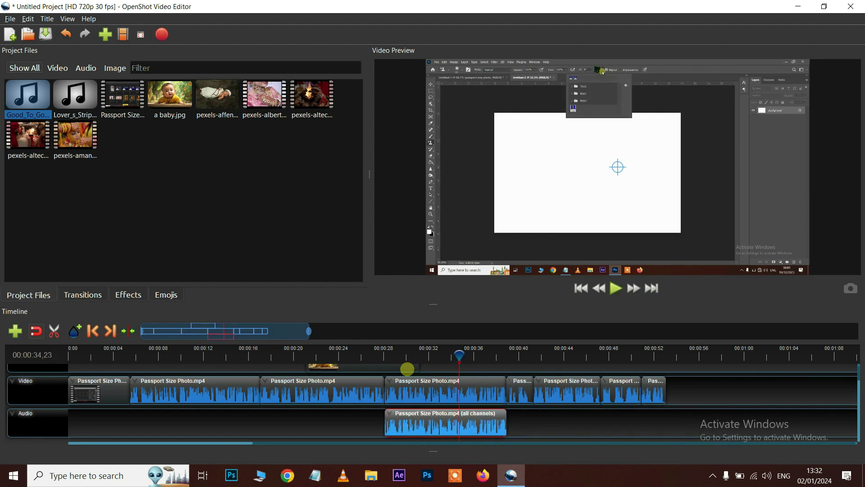
pyautogui.click(410, 350)
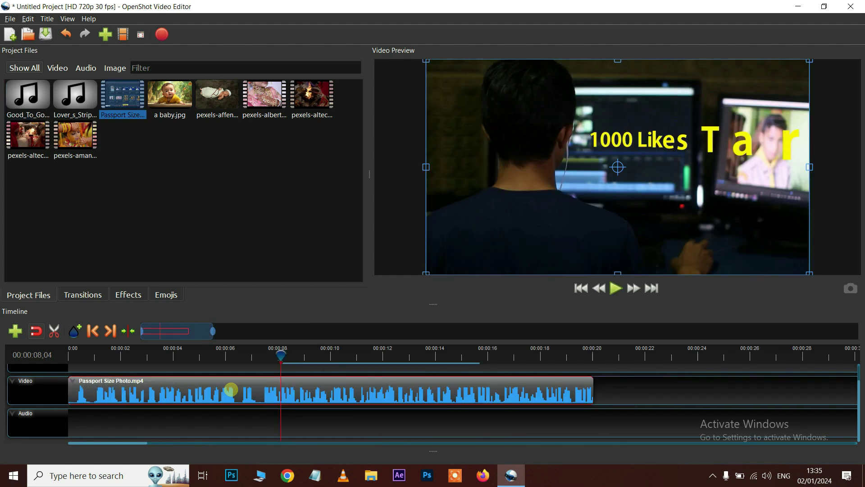
# Set the Passport Size Photo clip to play forward at 2X speed
pyautogui.rightClick(231, 388)
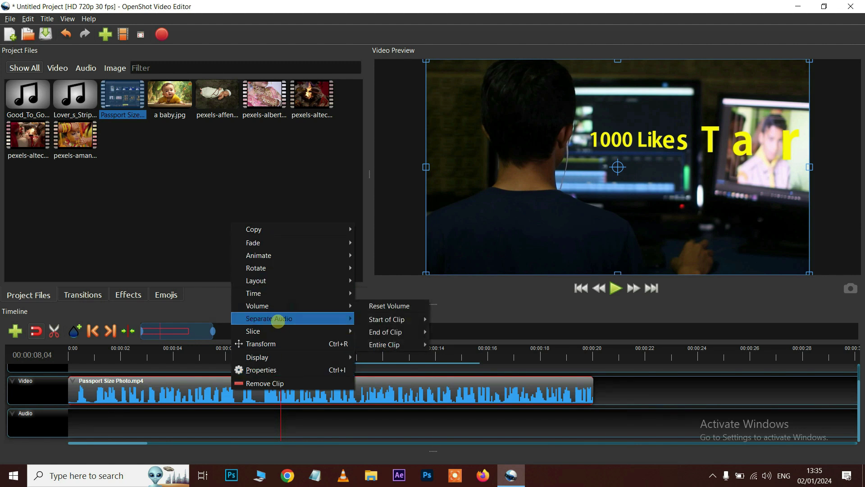
pyautogui.moveTo(264, 292)
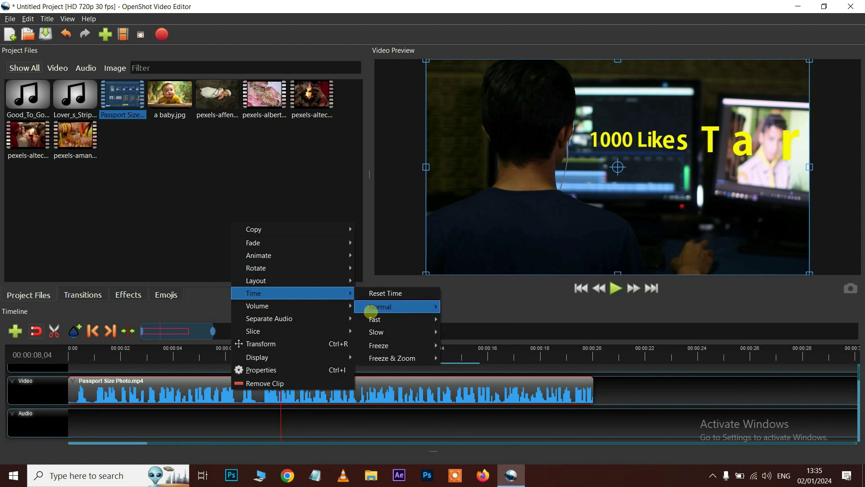
pyautogui.moveTo(372, 319)
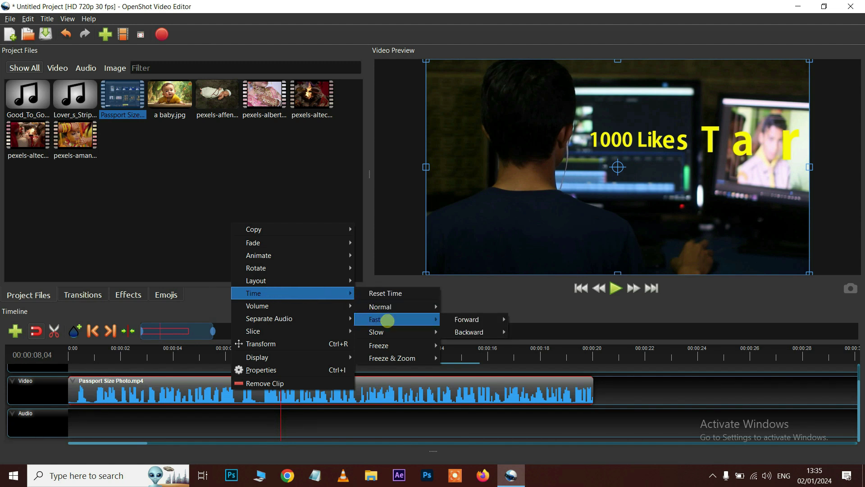
pyautogui.moveTo(462, 319)
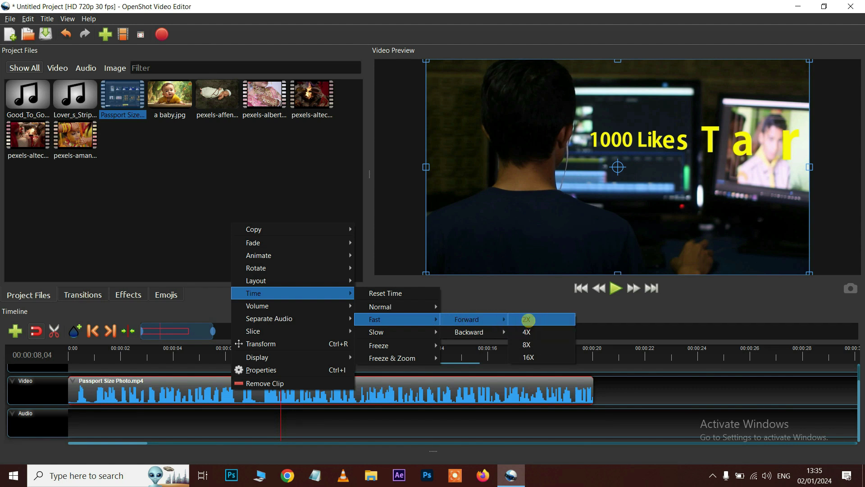
pyautogui.click(528, 320)
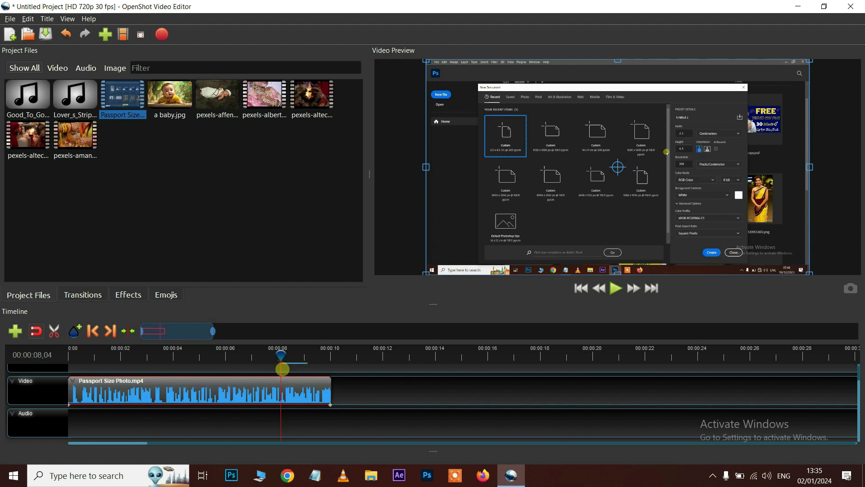
# Play the sped-up clip from its start to preview it
pyautogui.moveTo(282, 355); pyautogui.dragTo(249, 354)
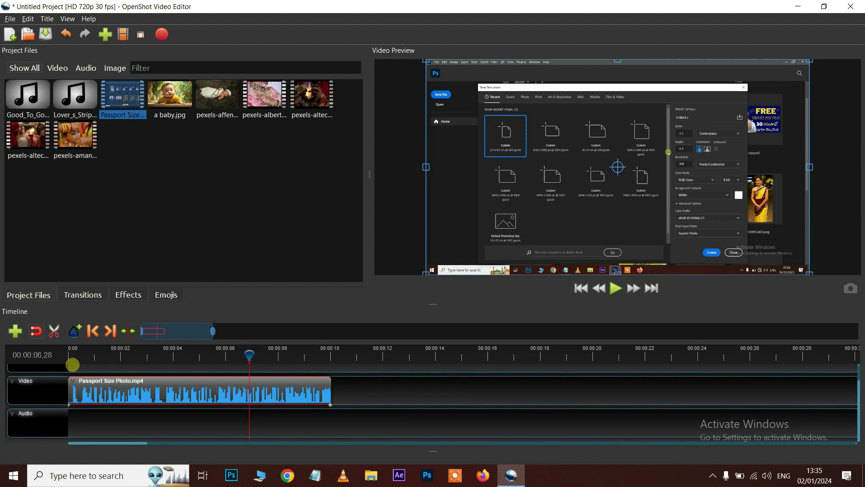
pyautogui.moveTo(81, 364); pyautogui.dragTo(64, 360)
pyautogui.press('space')
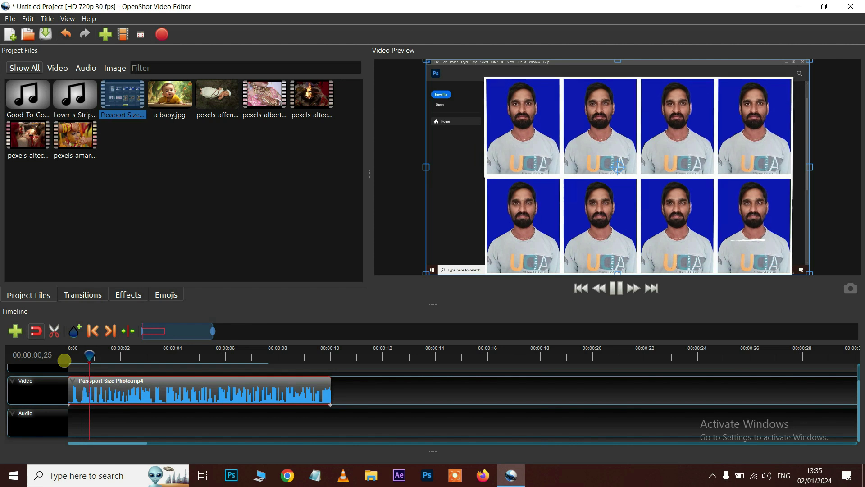
pyautogui.press('space')
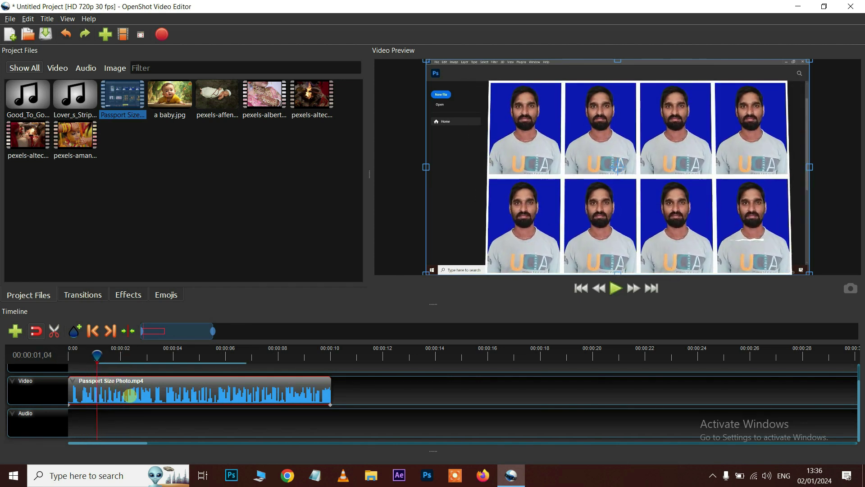
pyautogui.rightClick(130, 395)
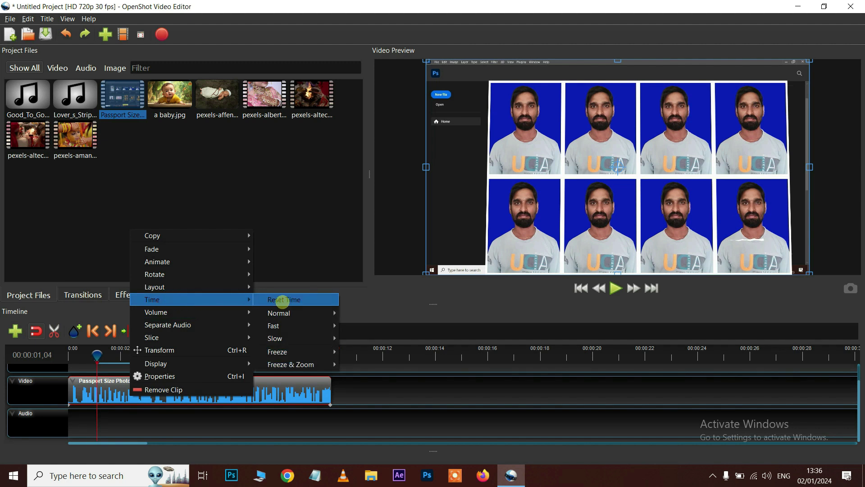
# Reset the clip's timing and set it to play backward at 2X speed
pyautogui.click(292, 299)
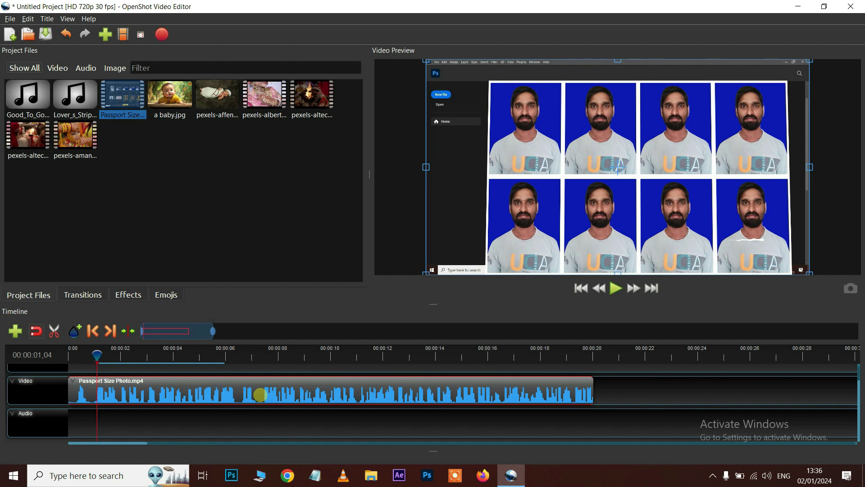
pyautogui.rightClick(255, 395)
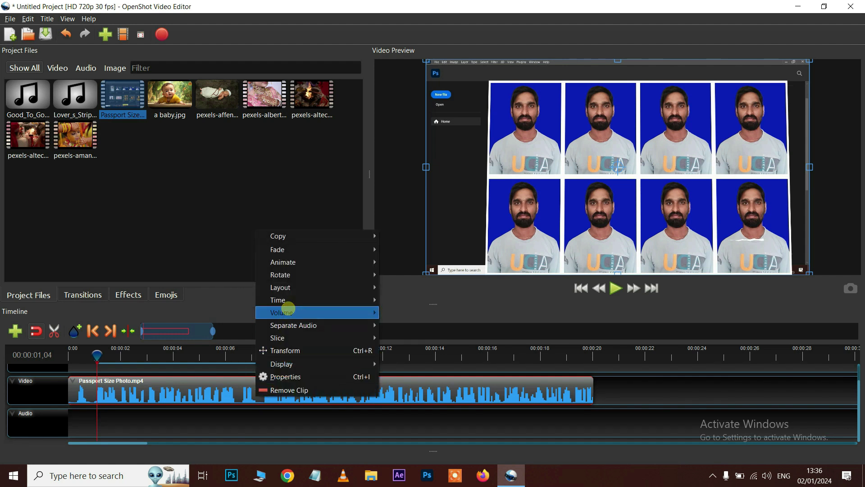
pyautogui.moveTo(290, 296)
pyautogui.moveTo(403, 326)
pyautogui.moveTo(498, 326)
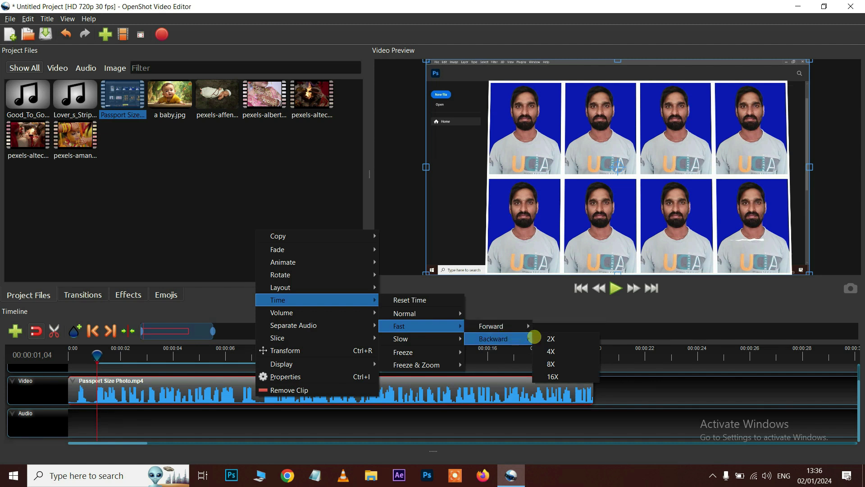
pyautogui.click(546, 338)
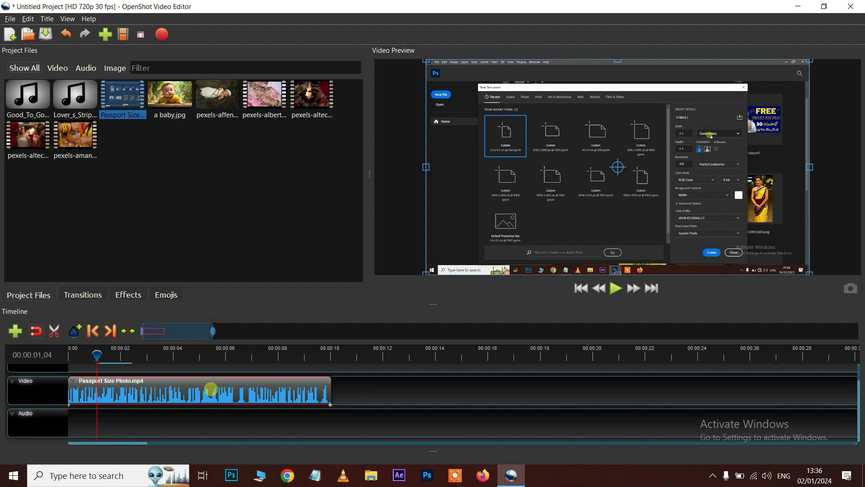
# Play the reversed 2X clip to preview it
pyautogui.press('space')
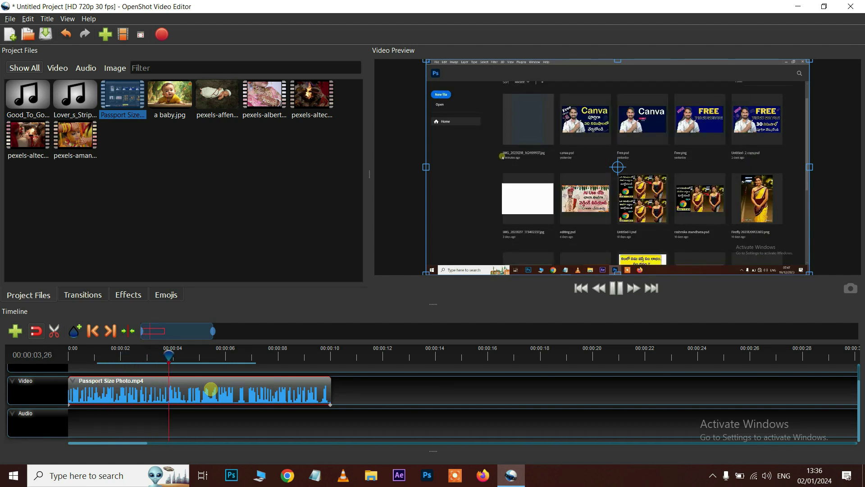
pyautogui.press('space')
pyautogui.rightClick(200, 390)
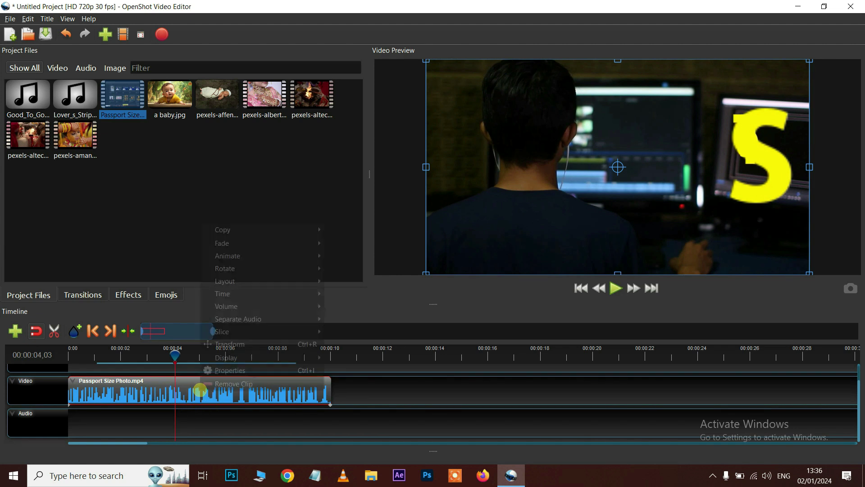
# Reset the clip's timing, then slow it to 1/2X forward and preview it
pyautogui.moveTo(231, 290)
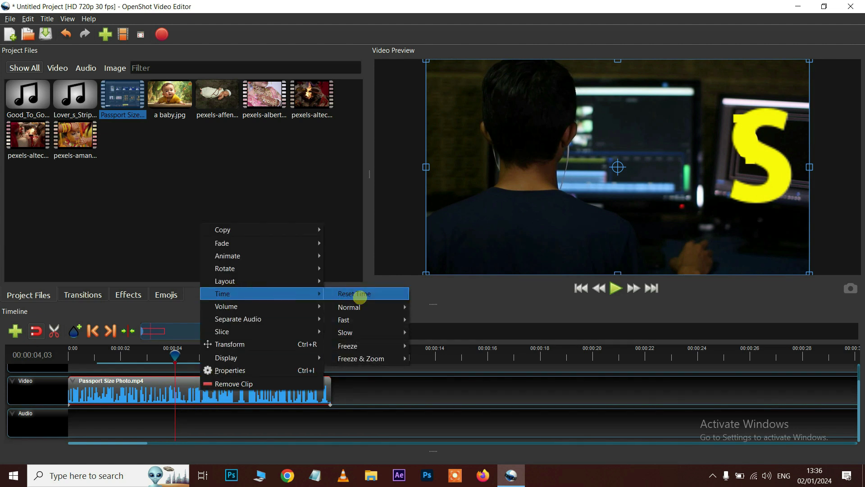
pyautogui.click(360, 295)
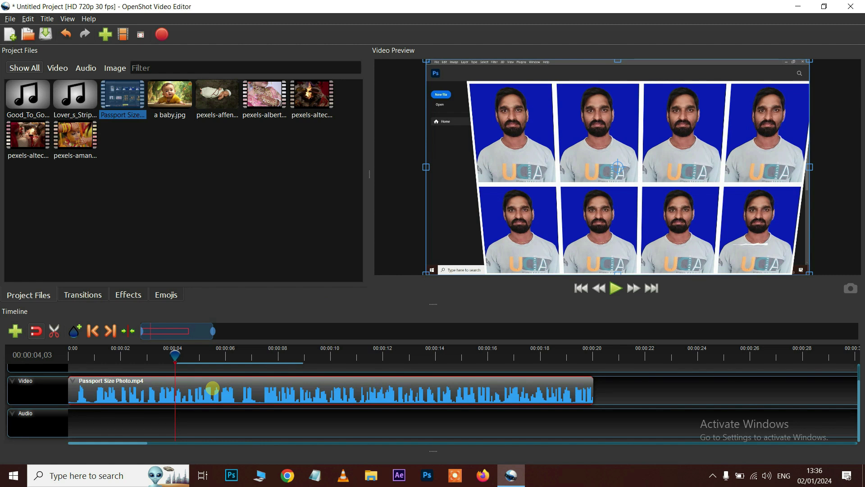
pyautogui.rightClick(212, 389)
pyautogui.moveTo(235, 292)
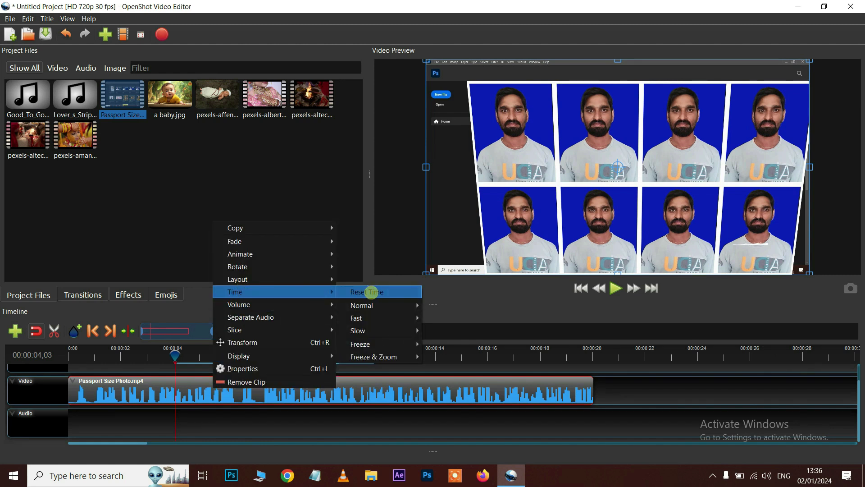
pyautogui.moveTo(447, 330)
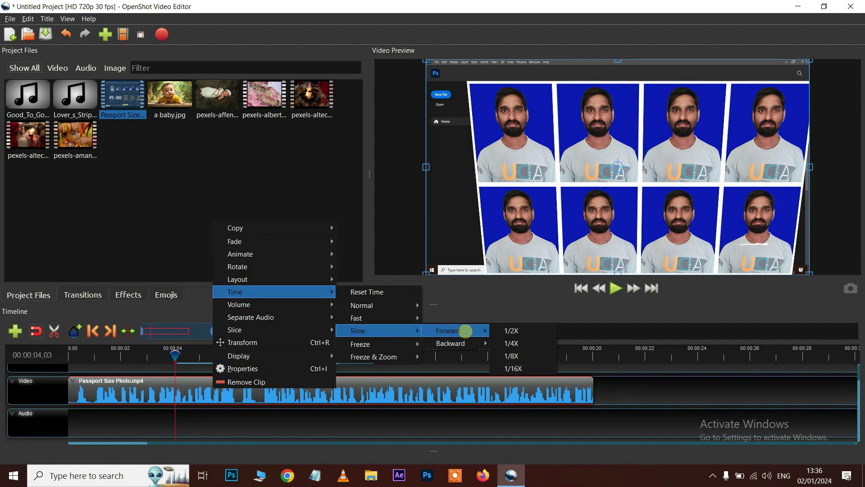
pyautogui.click(508, 330)
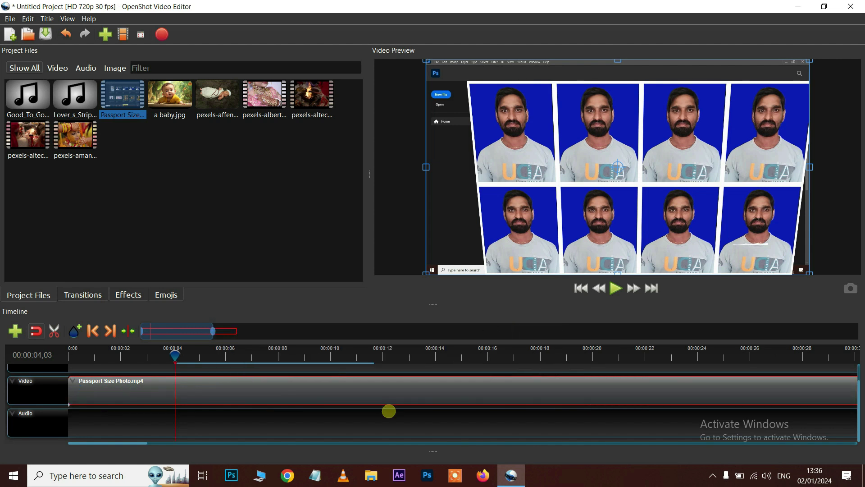
pyautogui.press('space')
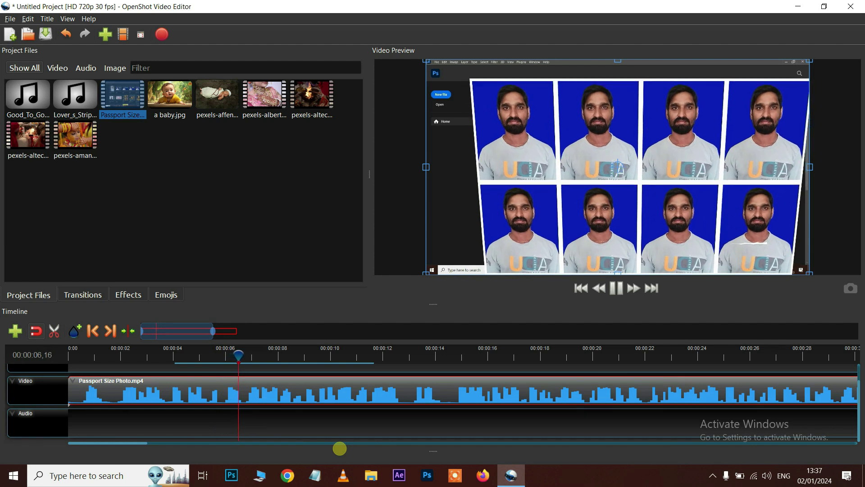
# Reset the clip's timing back to normal speed, about 20 seconds long
pyautogui.rightClick(310, 387)
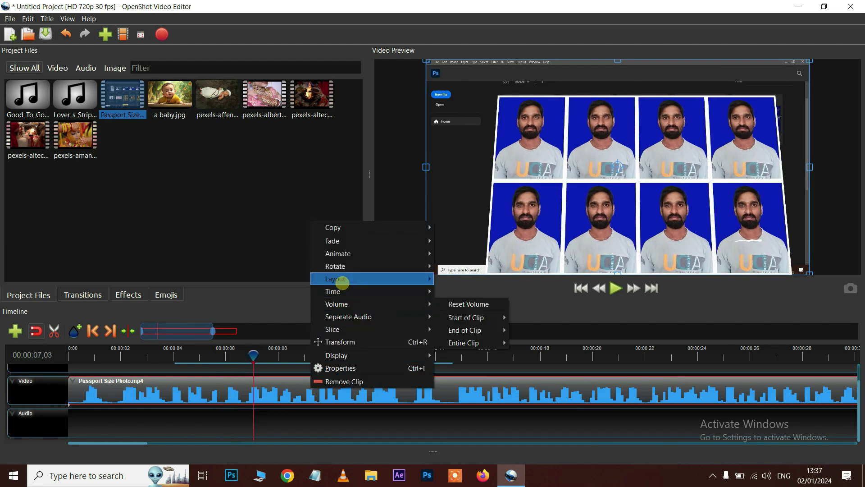
pyautogui.moveTo(338, 291)
pyautogui.click(460, 291)
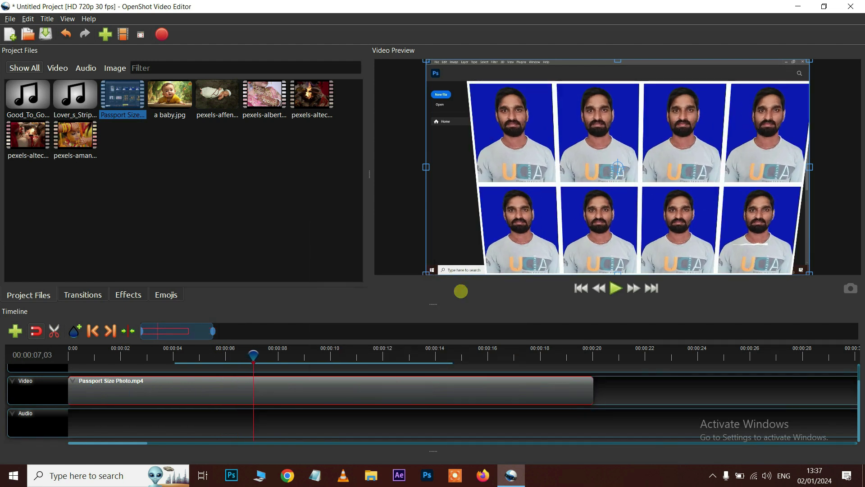
# Freeze the clip's frame at 7 seconds for 2 seconds, then review it from about 4 seconds
pyautogui.rightClick(261, 391)
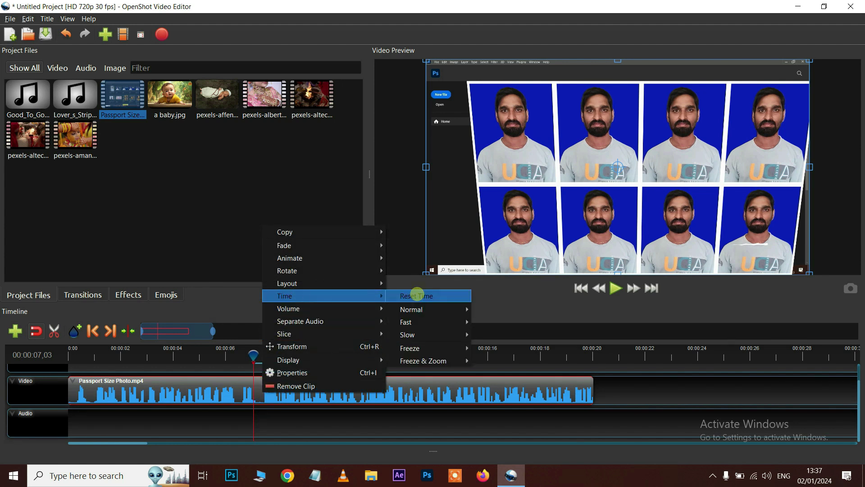
pyautogui.moveTo(429, 333)
pyautogui.moveTo(514, 336)
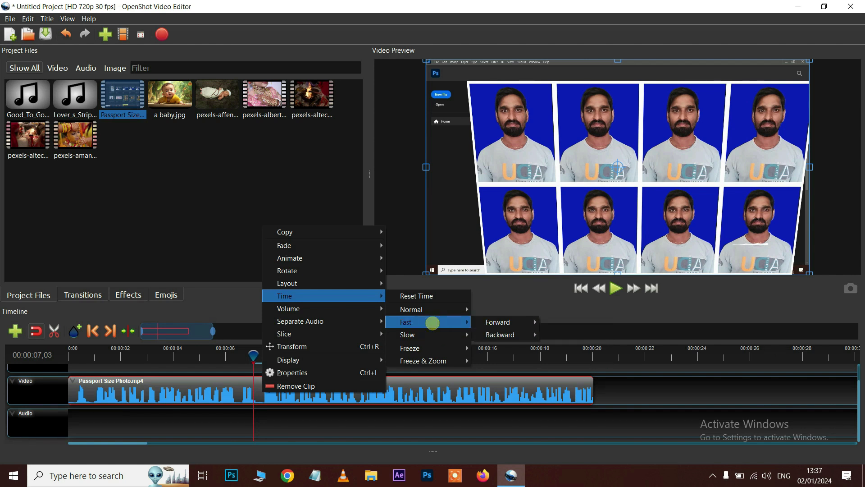
pyautogui.moveTo(418, 349)
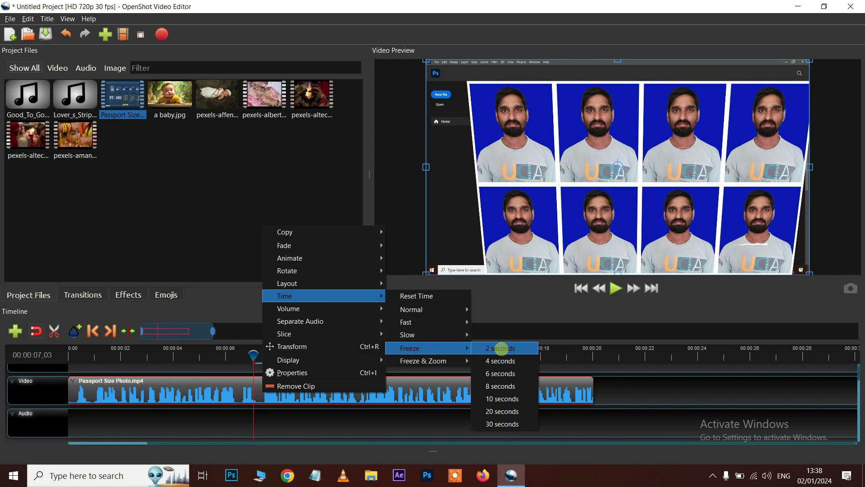
pyautogui.click(502, 348)
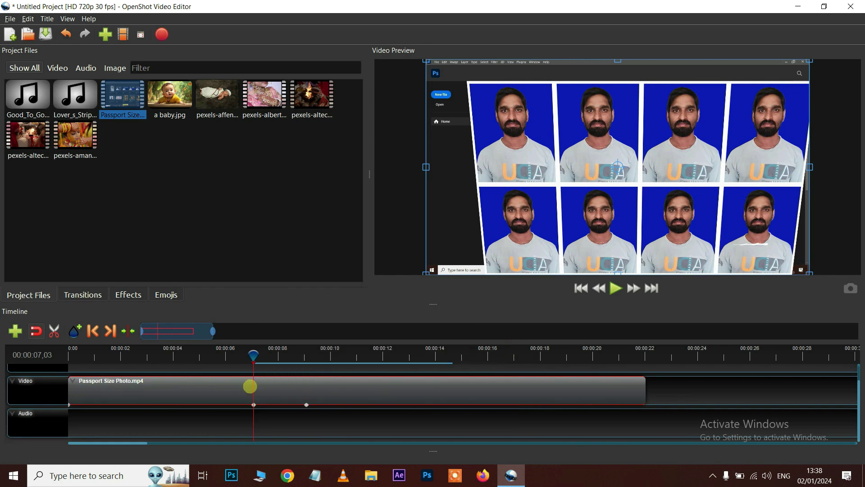
pyautogui.moveTo(193, 351); pyautogui.dragTo(187, 351)
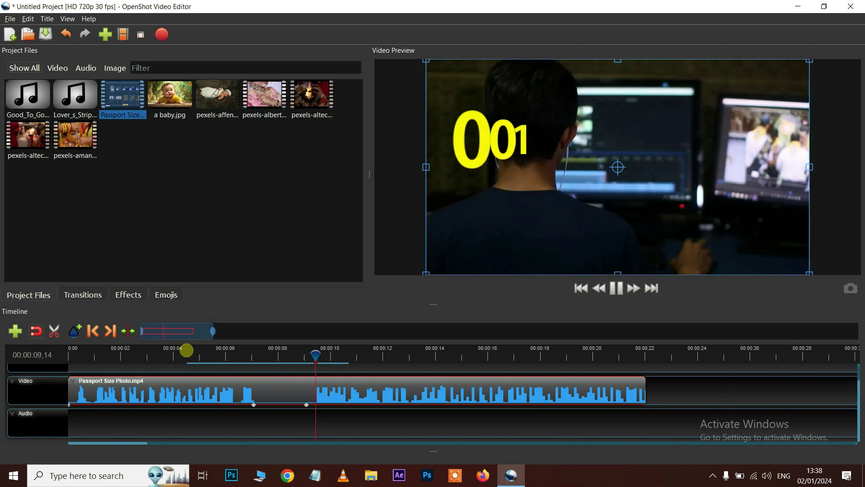
pyautogui.press('space')
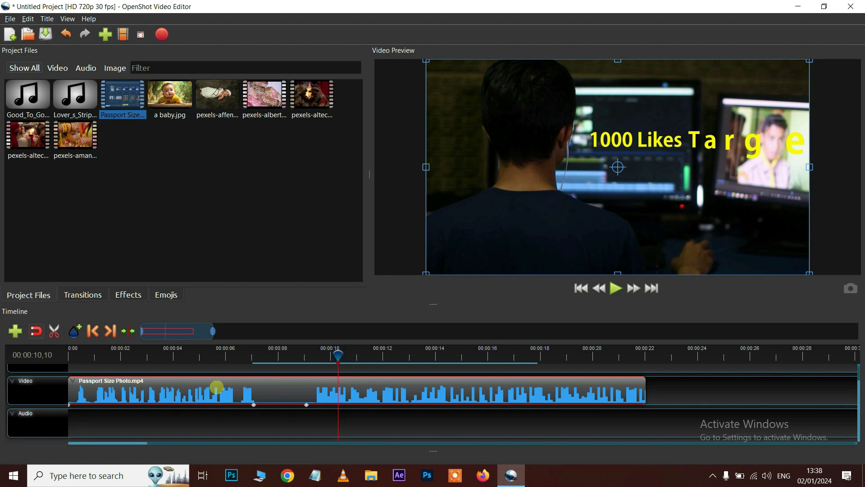
# Show the clip's Time > Freeze seconds options at the 10-second point
pyautogui.rightClick(285, 391)
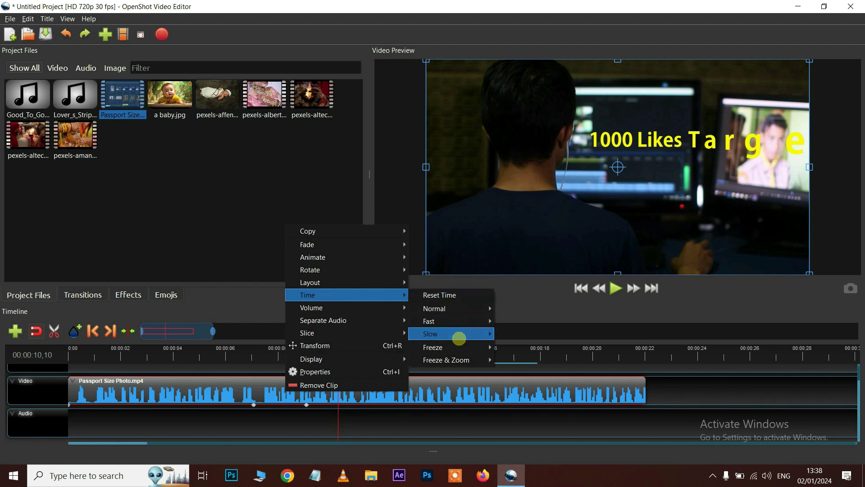
pyautogui.moveTo(459, 347)
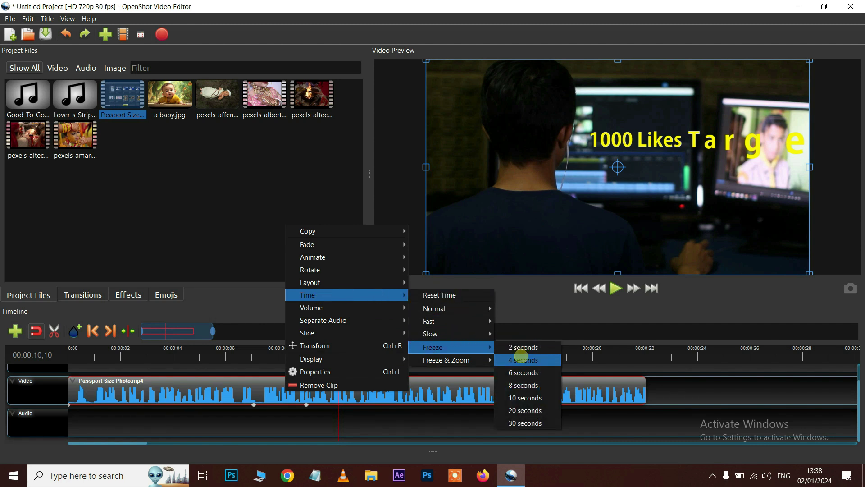
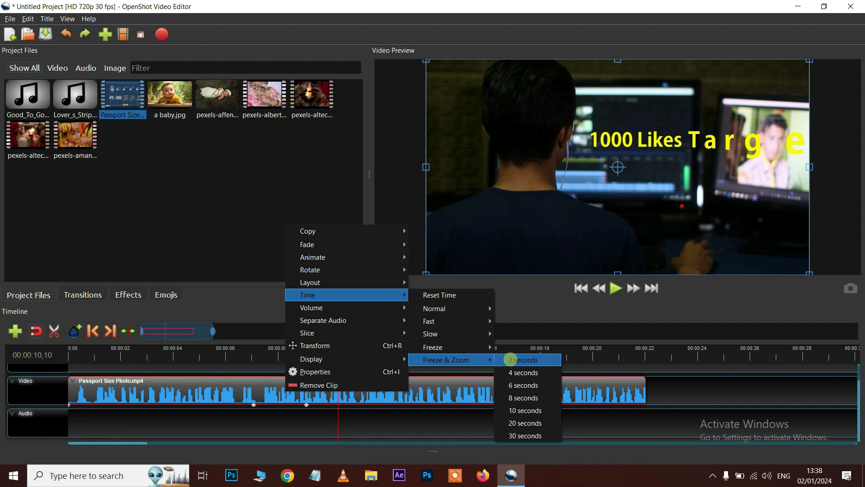
# Apply a 2-second Freeze & Zoom to the Passport Size Photo clip and preview it from about 9 seconds
pyautogui.click(510, 359)
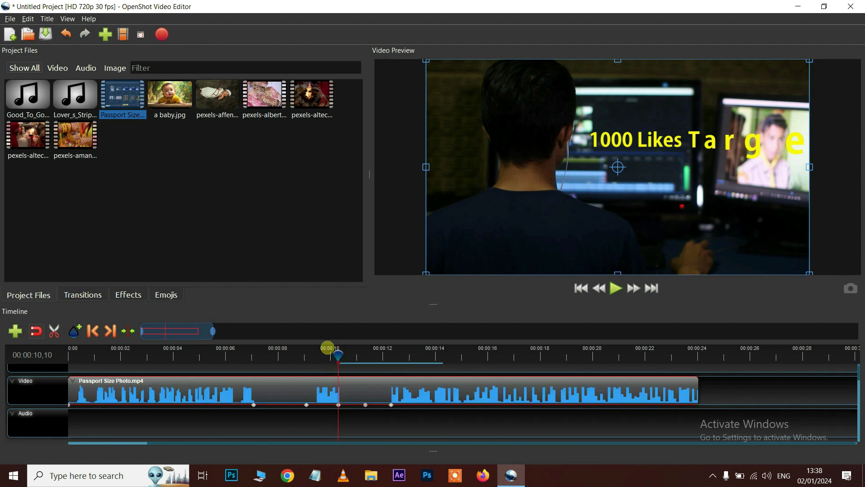
pyautogui.click(320, 348)
pyautogui.press('space')
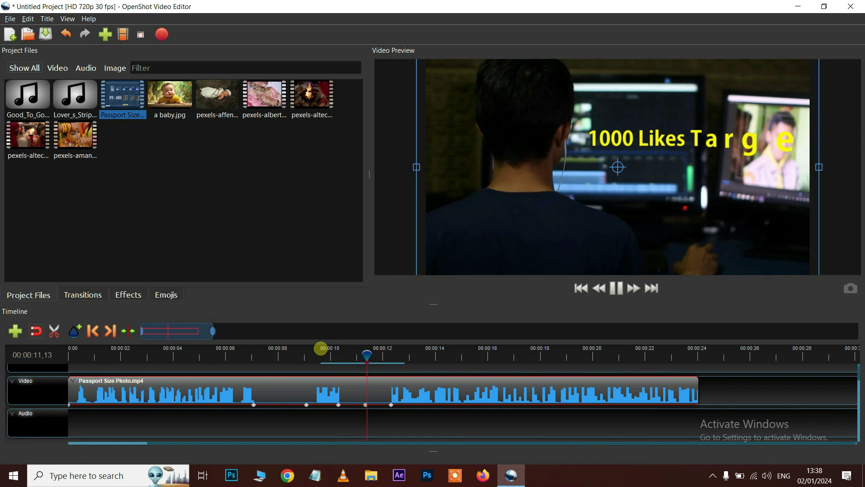
pyautogui.press('space')
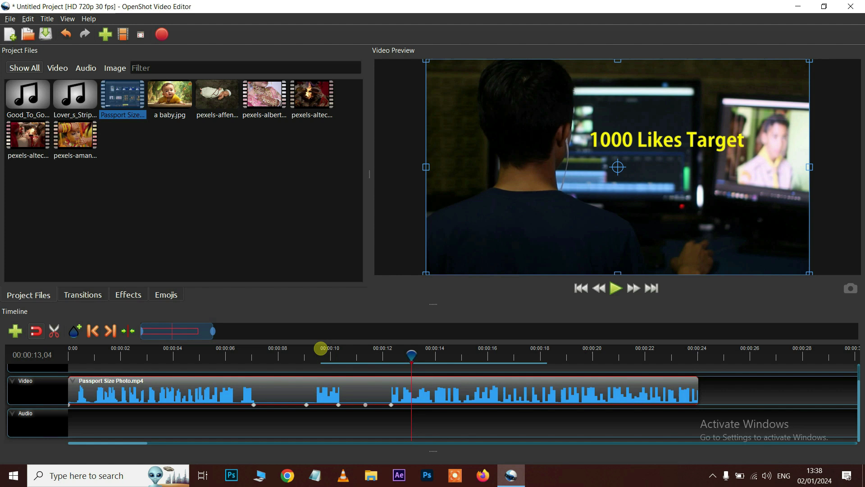
# Remove the Passport Size Photo clip from the timeline using its context menu
pyautogui.rightClick(493, 391)
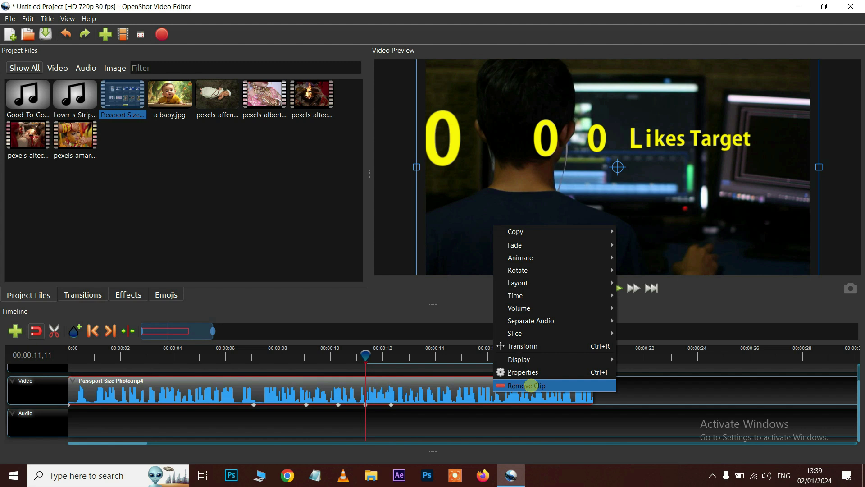
pyautogui.click(527, 385)
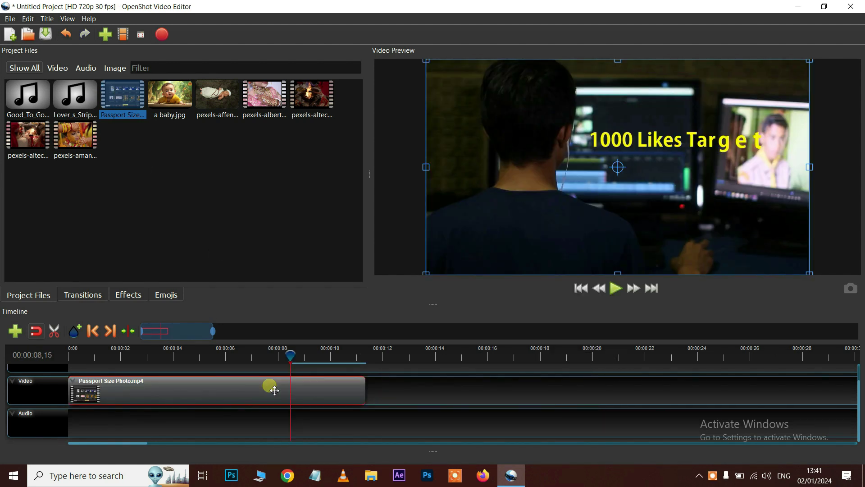
pyautogui.rightClick(271, 388)
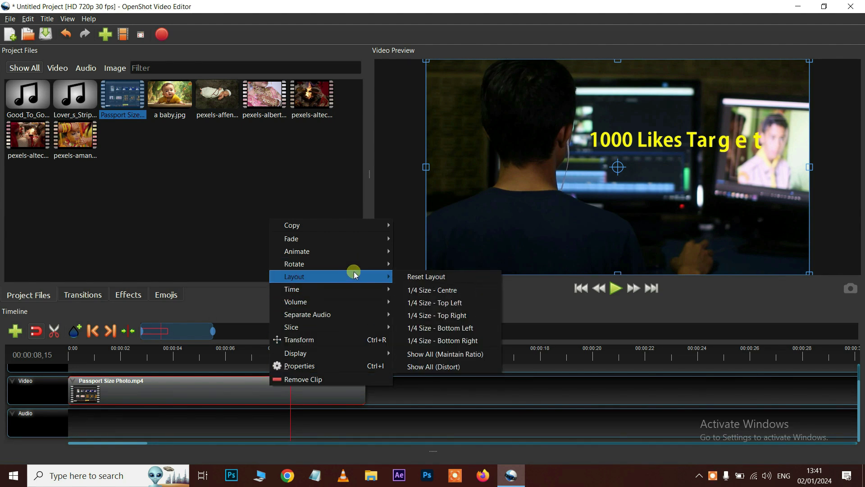
# Place a baby.jpg on the Images track, trim it shorter, and shrink it over the passport photos
pyautogui.click(435, 400)
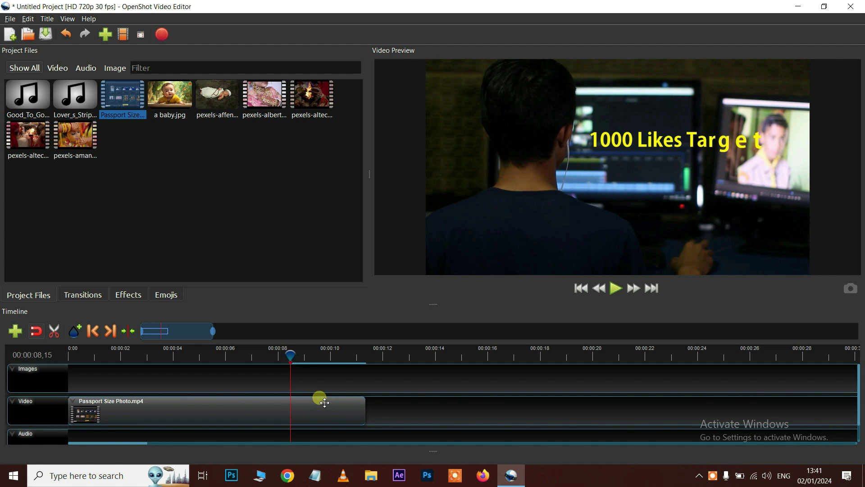
pyautogui.moveTo(166, 107); pyautogui.dragTo(139, 388)
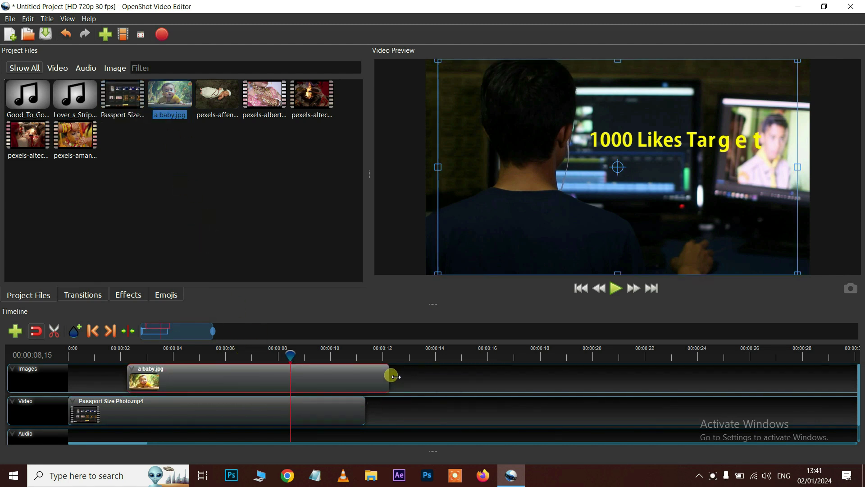
pyautogui.moveTo(390, 374); pyautogui.dragTo(242, 377)
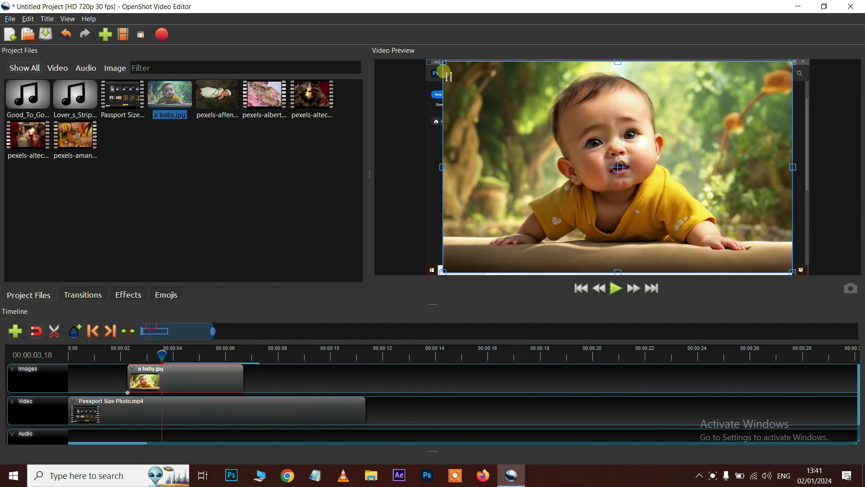
pyautogui.click(444, 64)
pyautogui.moveTo(536, 129); pyautogui.dragTo(527, 108)
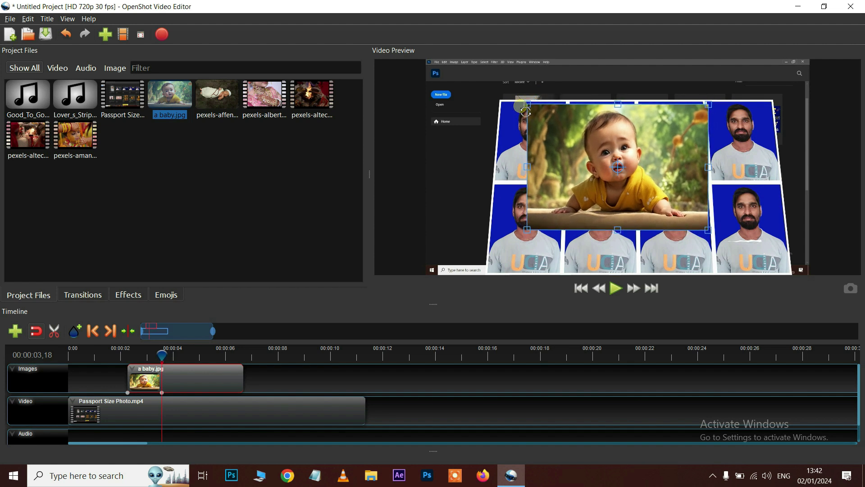
pyautogui.rightClick(181, 380)
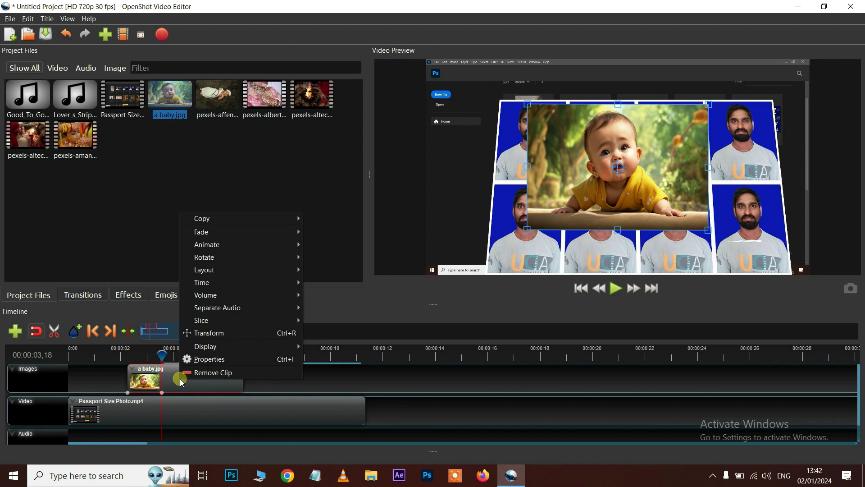
pyautogui.moveTo(229, 317)
pyautogui.moveTo(221, 257)
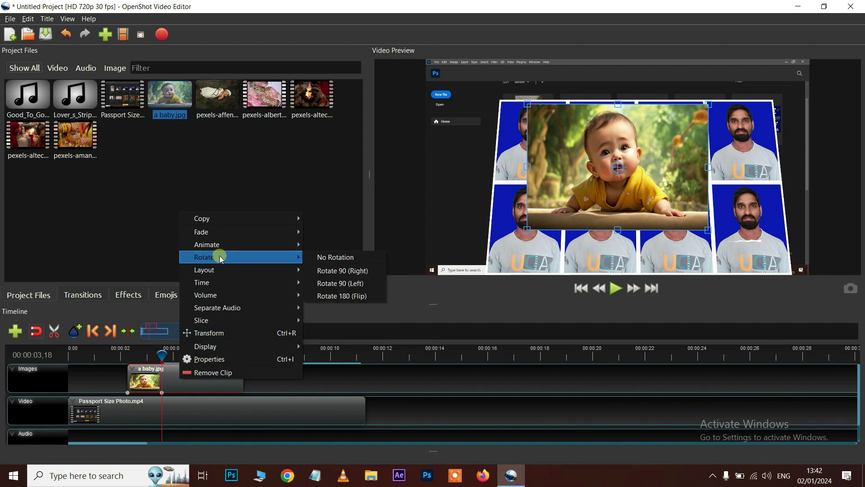
pyautogui.click(330, 272)
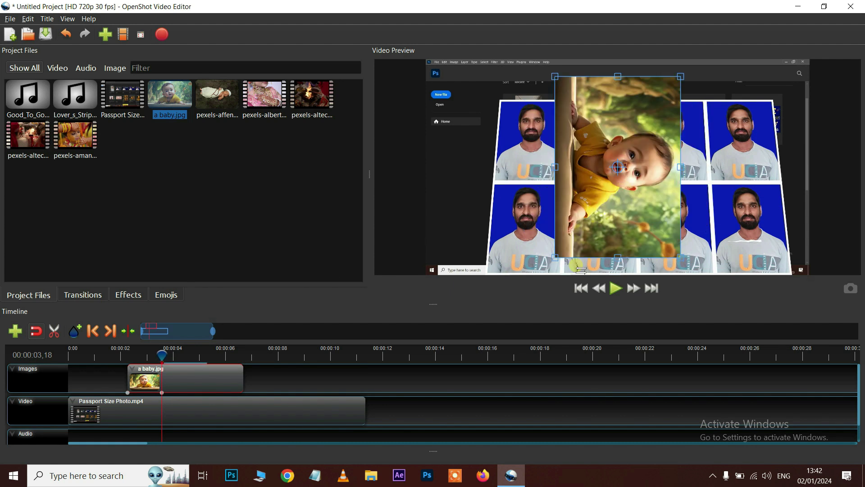
pyautogui.rightClick(216, 385)
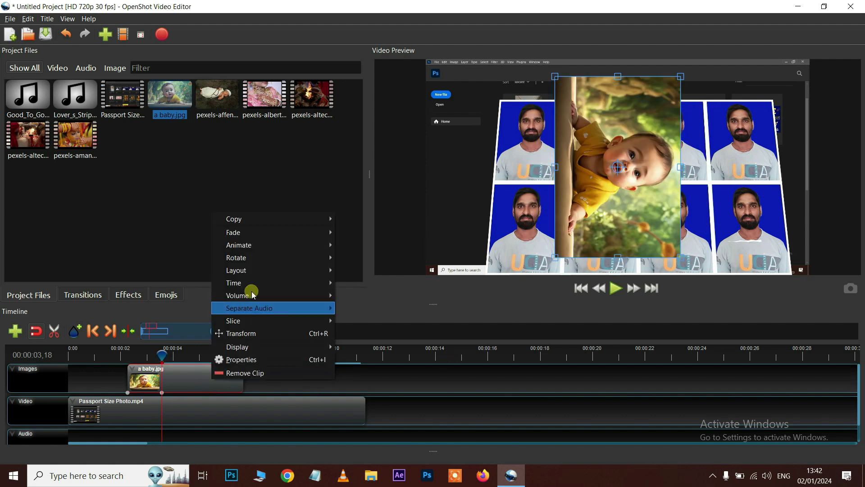
pyautogui.moveTo(259, 262)
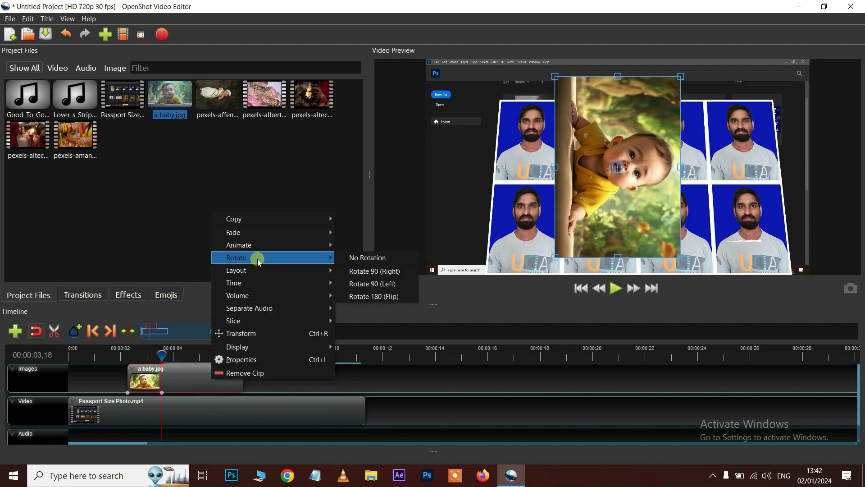
pyautogui.click(378, 284)
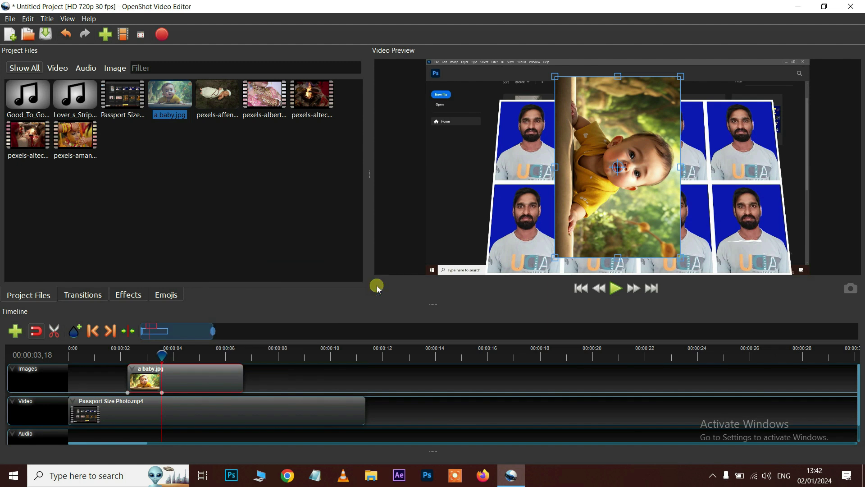
pyautogui.rightClick(204, 379)
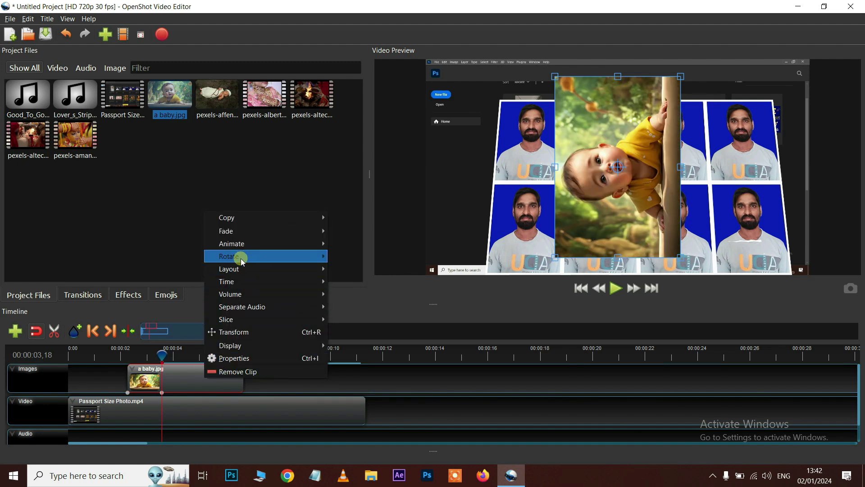
pyautogui.moveTo(242, 256)
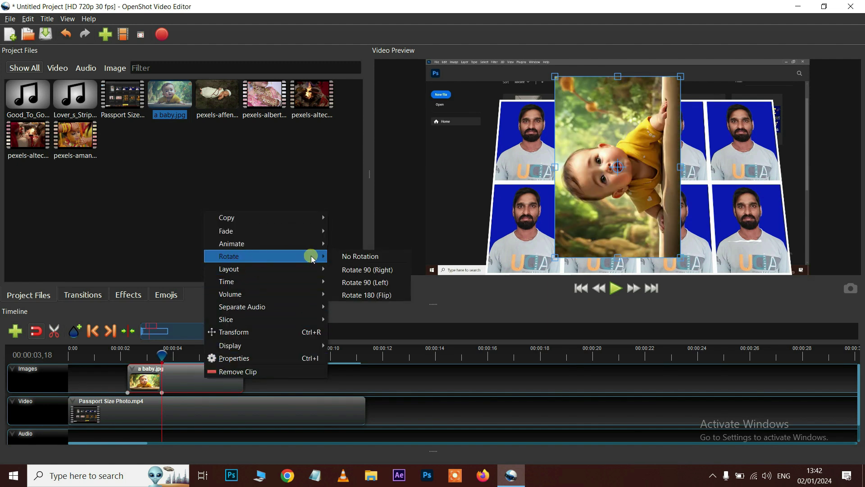
pyautogui.click(368, 295)
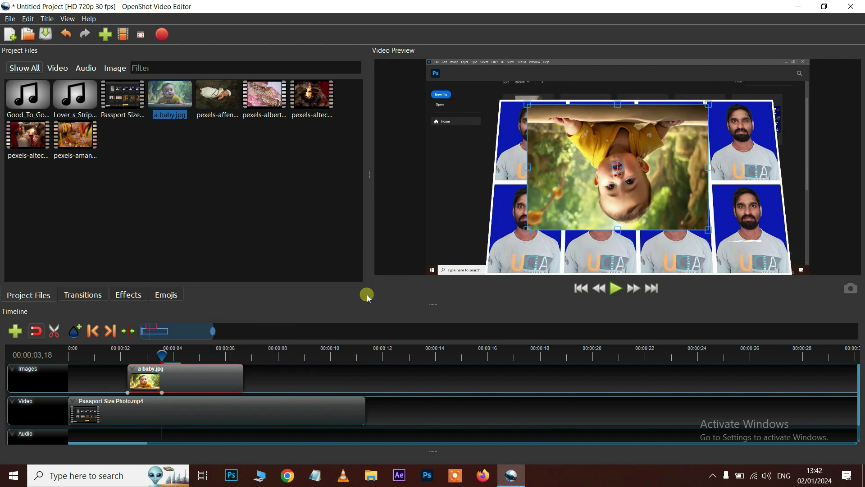
pyautogui.rightClick(196, 384)
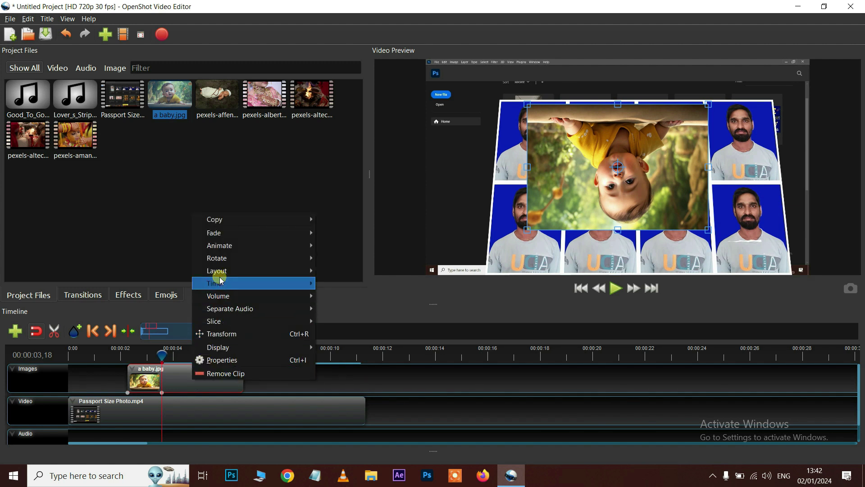
pyautogui.moveTo(224, 259)
pyautogui.click(366, 258)
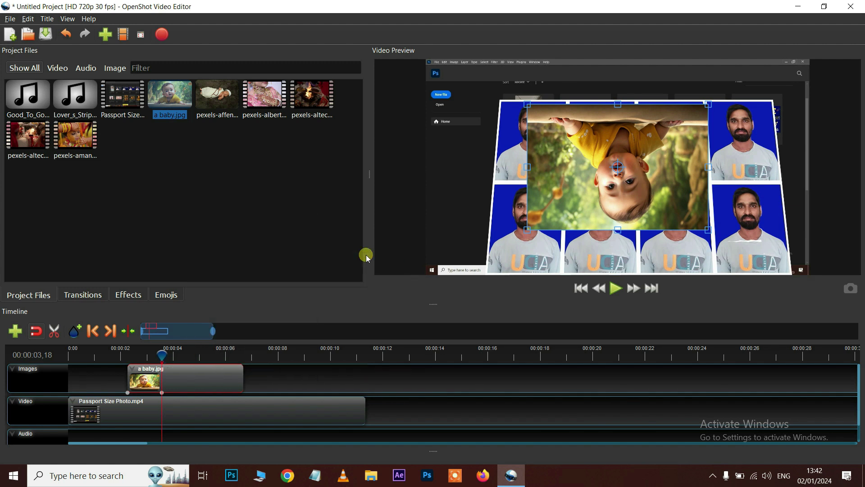
pyautogui.moveTo(683, 151); pyautogui.dragTo(588, 209)
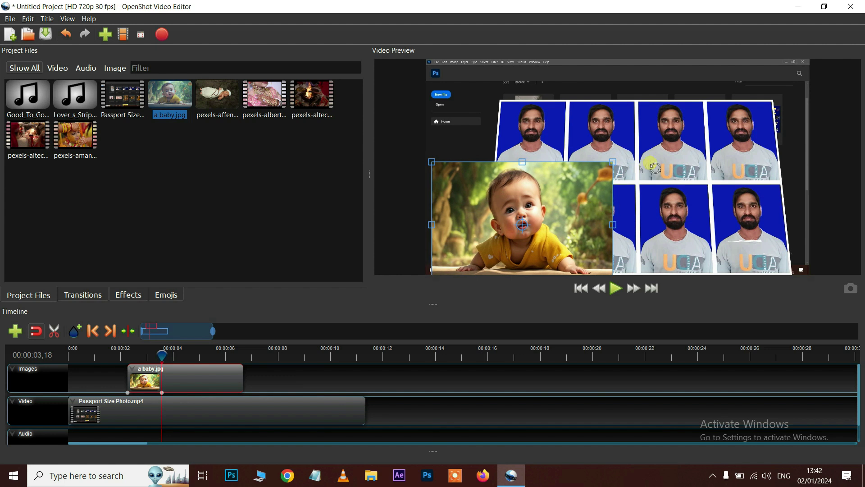
# Give the a baby.jpg clip a slow fade-in (Fade In (Slow)) at its start
pyautogui.rightClick(213, 412)
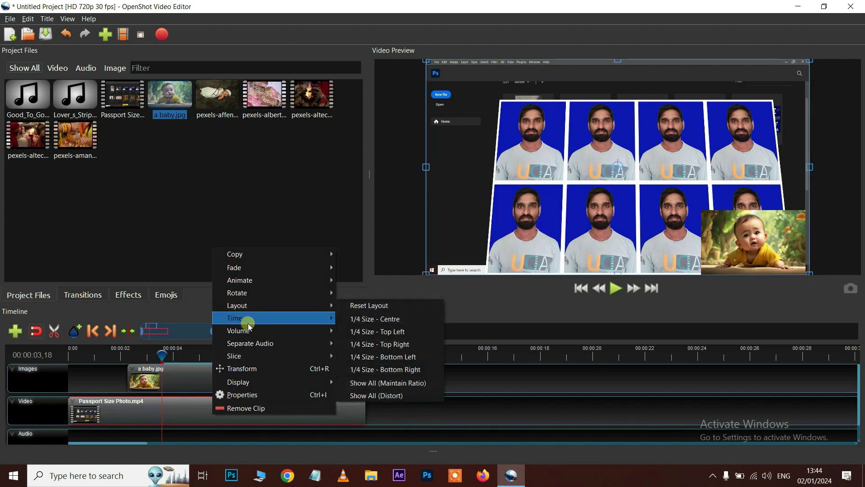
pyautogui.moveTo(269, 334)
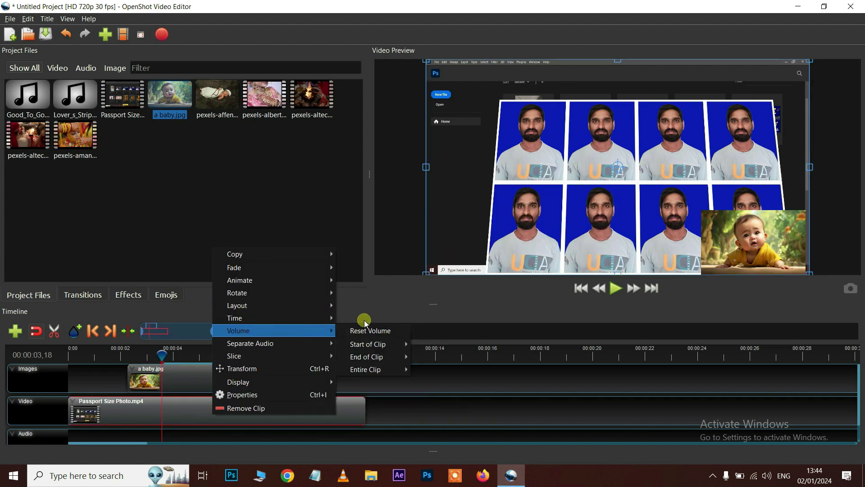
pyautogui.moveTo(377, 369)
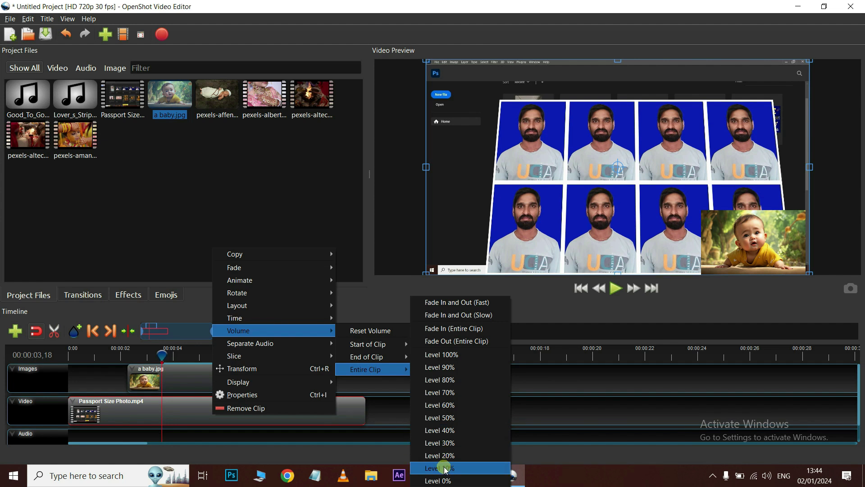
pyautogui.moveTo(367, 345)
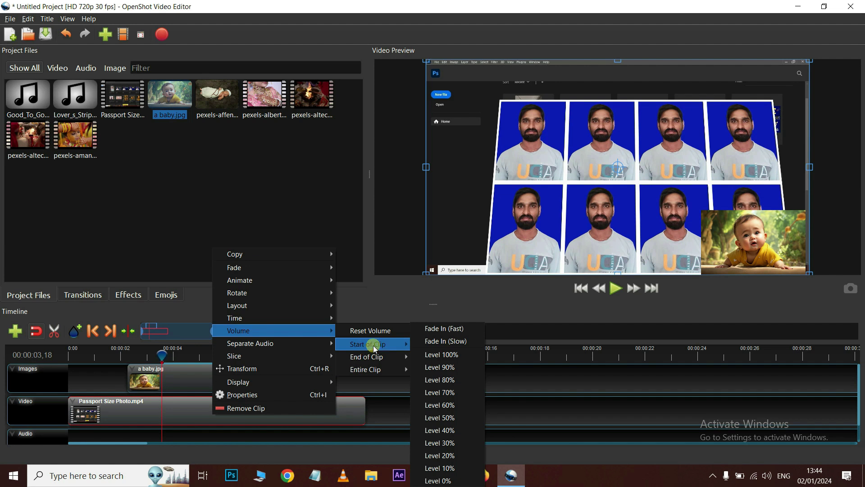
pyautogui.click(445, 341)
# Play from the timeline start to check the fade-in, ending near 00:00:01,02
pyautogui.moveTo(106, 355); pyautogui.dragTo(65, 362)
pyautogui.press('space')
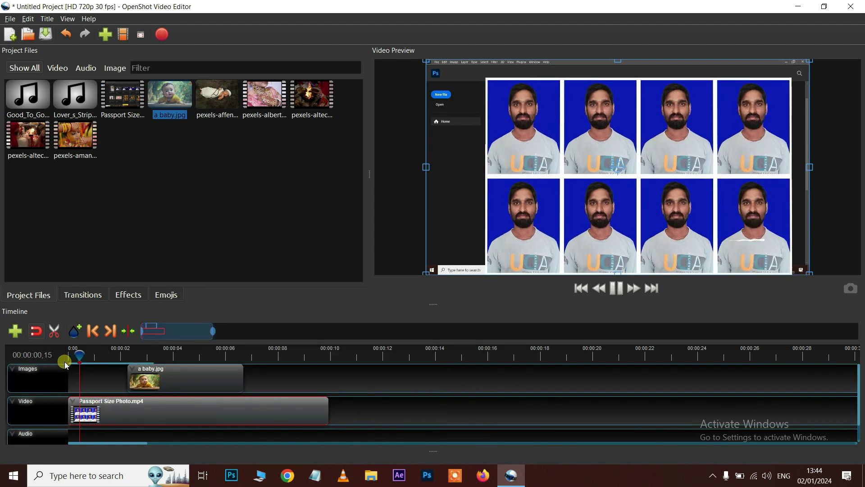
pyautogui.press('space')
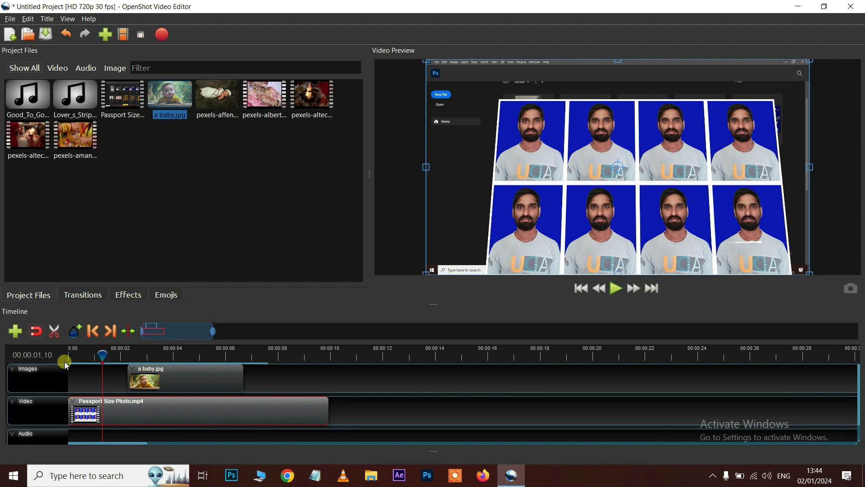
pyautogui.moveTo(109, 359)
pyautogui.mouseDown()
pyautogui.moveTo(78, 360)
pyautogui.moveTo(97, 368)
pyautogui.mouseUp()
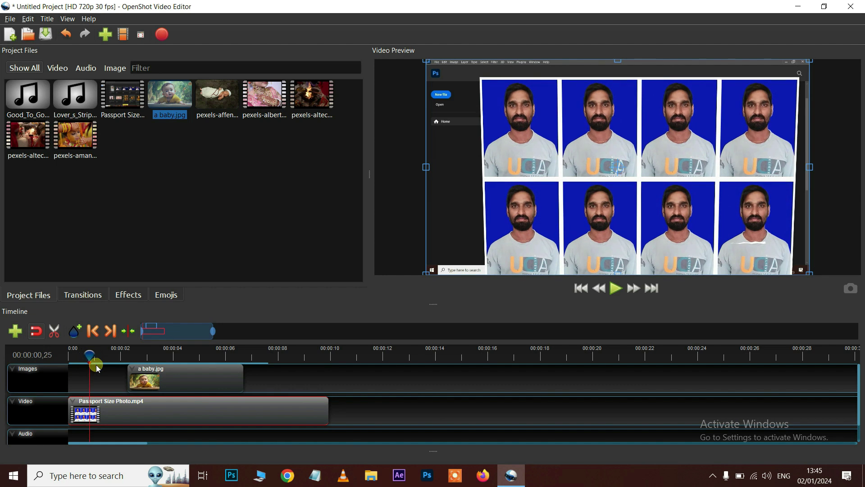
# Give the Passport Size Photo clip's sound a slow fade-in at its start
pyautogui.rightClick(142, 417)
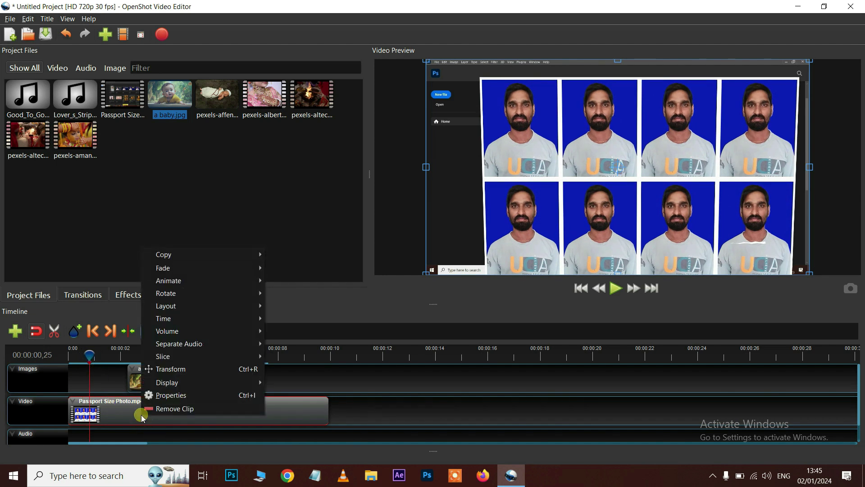
pyautogui.moveTo(233, 331)
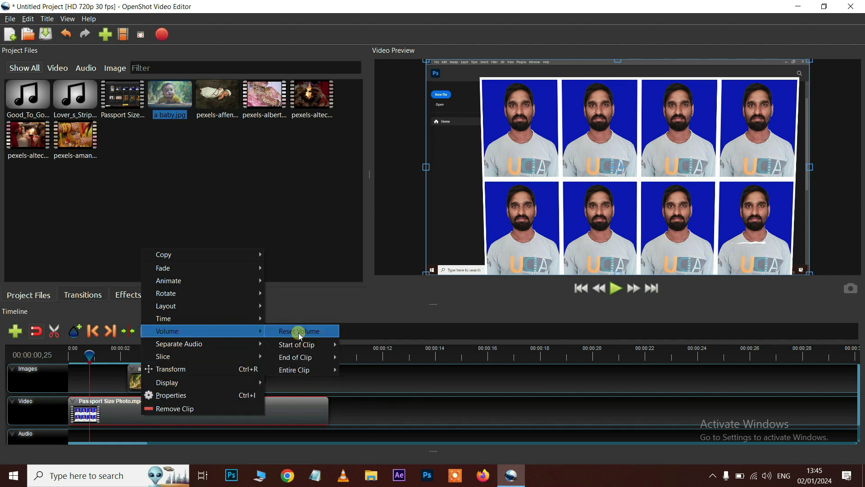
pyautogui.moveTo(300, 345)
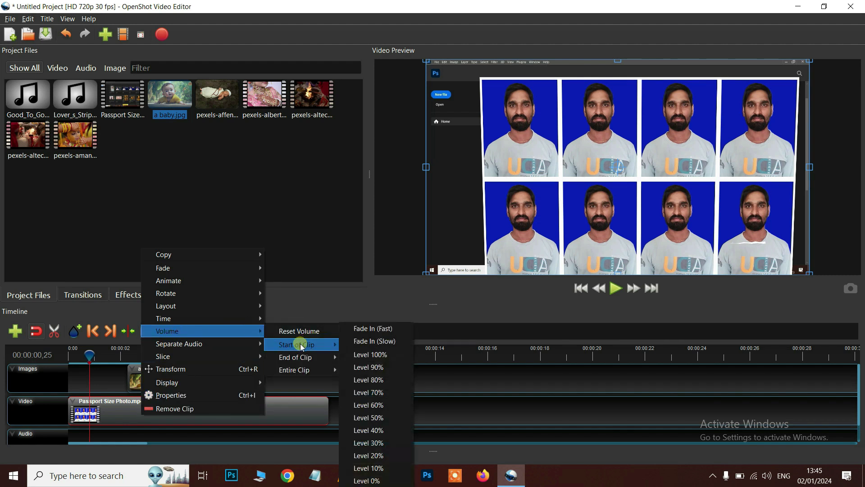
pyautogui.click(378, 341)
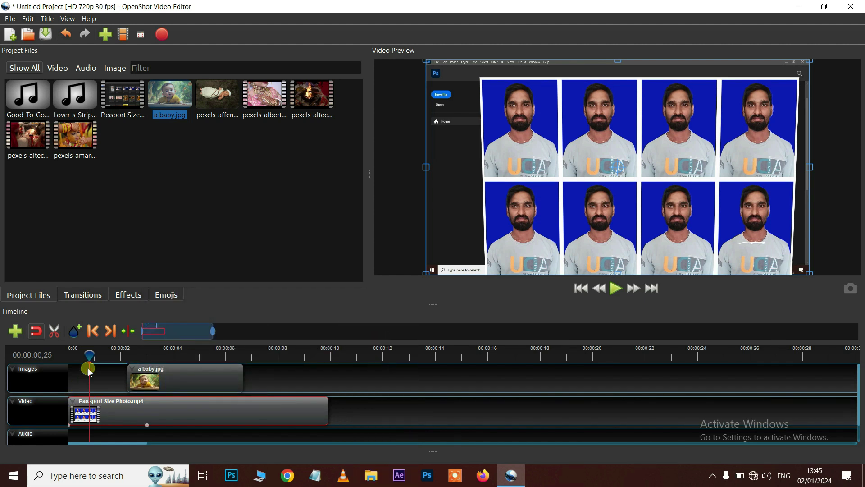
# Preview the fade-in from the start, then play from around six seconds near the clip's end
pyautogui.moveTo(89, 357); pyautogui.dragTo(66, 365)
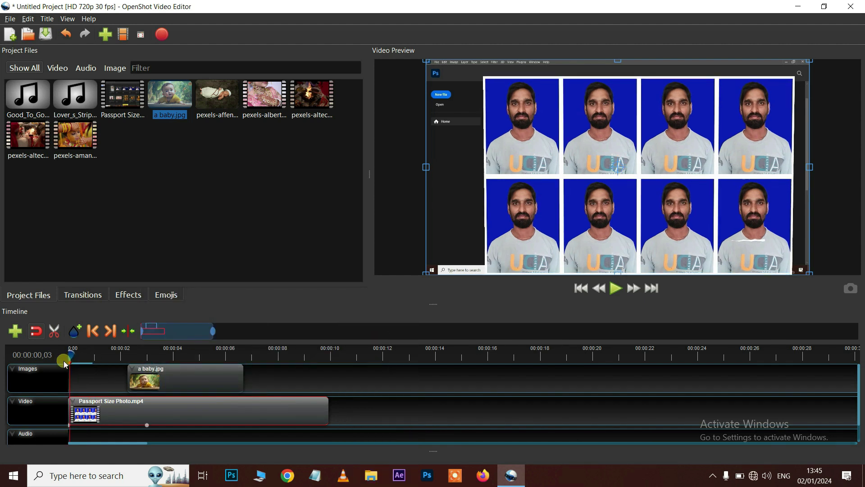
pyautogui.press('space')
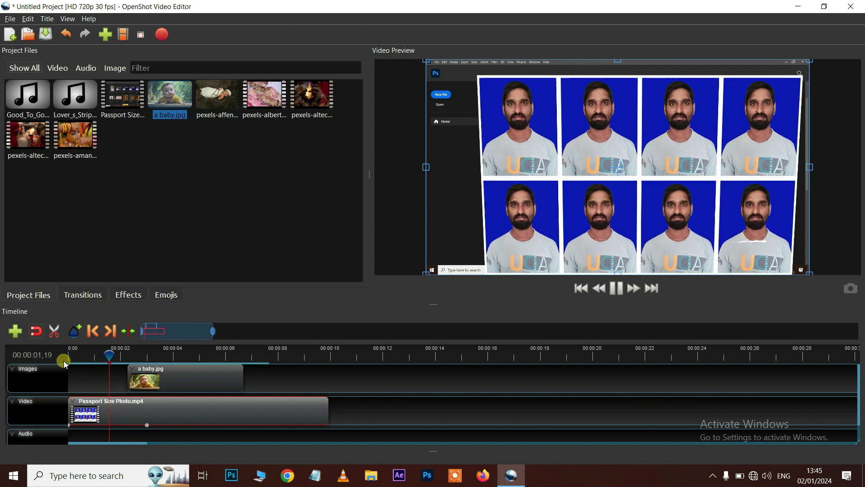
pyautogui.press('space')
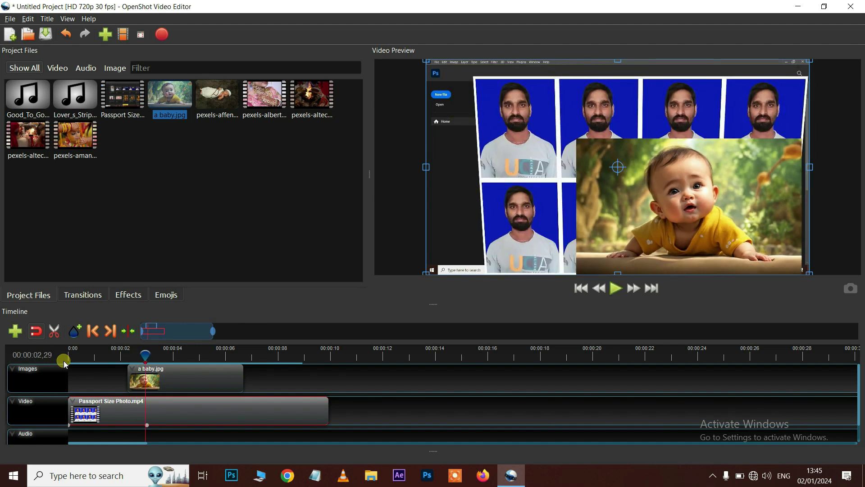
pyautogui.moveTo(146, 356); pyautogui.dragTo(230, 356)
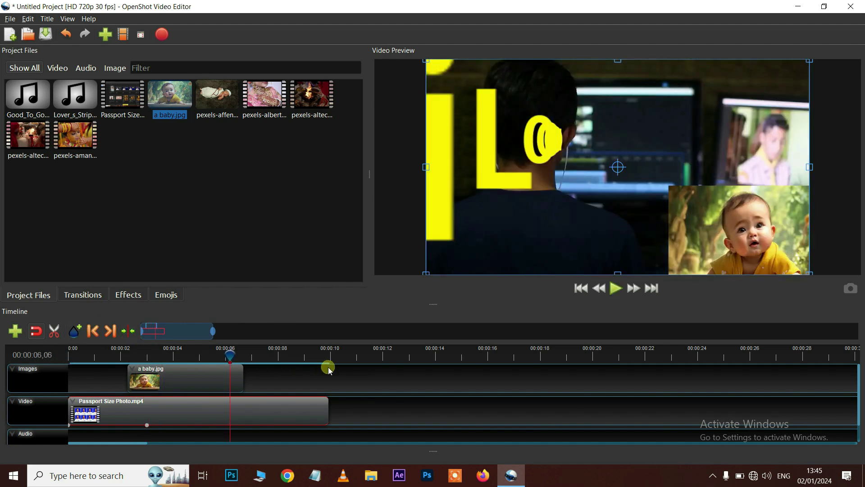
pyautogui.click(315, 356)
pyautogui.click(282, 356)
pyautogui.press('space')
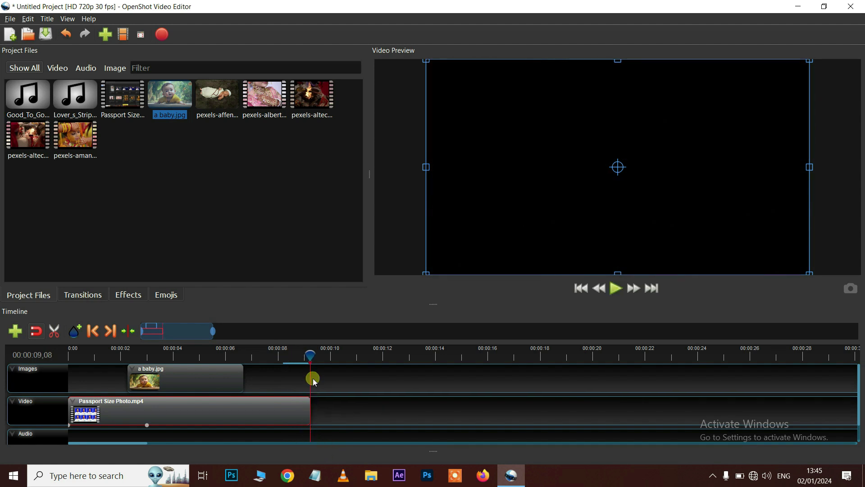
pyautogui.moveTo(309, 354); pyautogui.dragTo(293, 362)
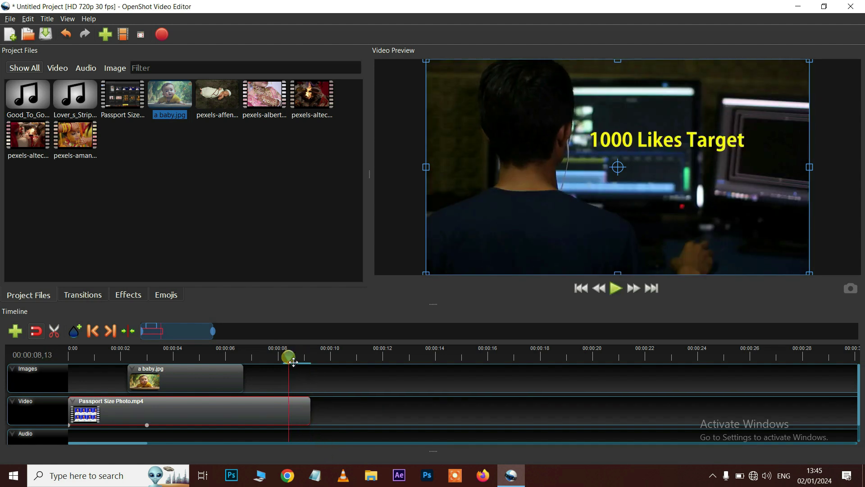
# Add a slow volume fade-out to the Passport Size Photo clip's end and play to preview it
pyautogui.rightClick(270, 414)
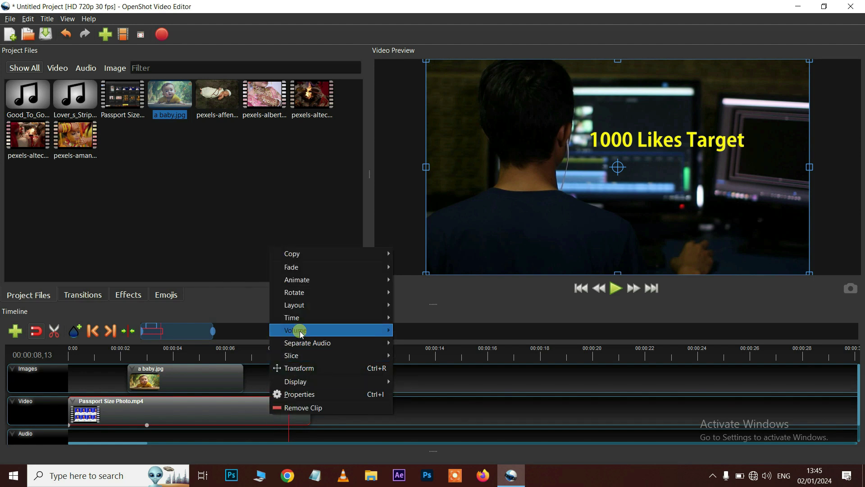
pyautogui.moveTo(388, 330)
pyautogui.moveTo(435, 347)
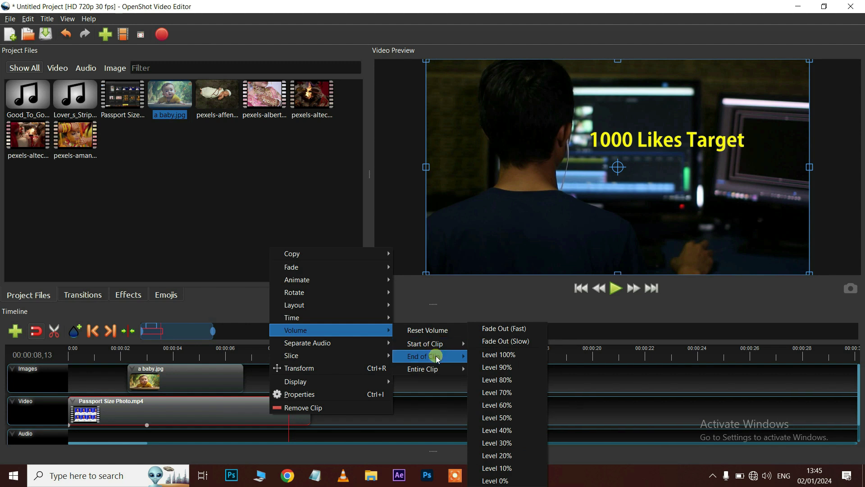
pyautogui.click(509, 340)
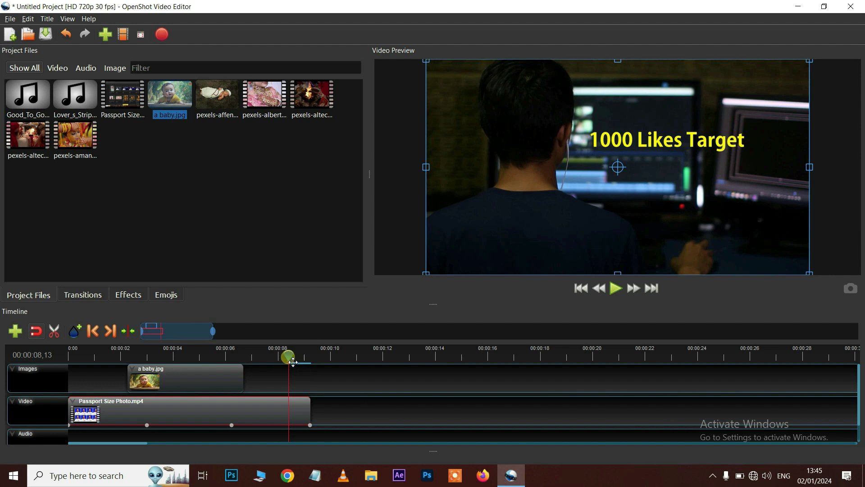
pyautogui.press('space')
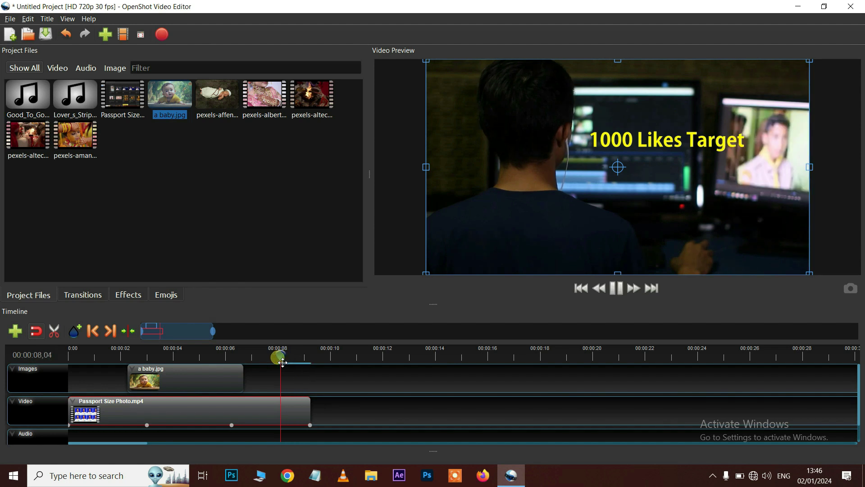
# Play the ending from about 6.29 seconds to check the fade-out, then return to six seconds
pyautogui.click(252, 358)
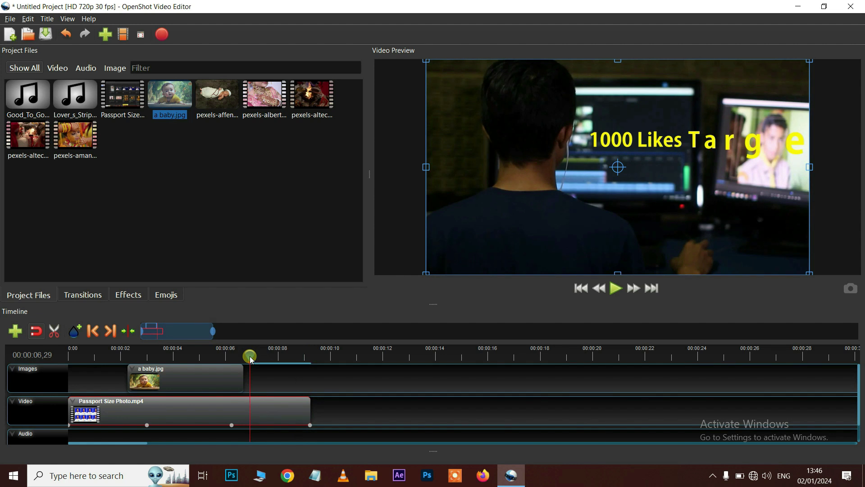
pyautogui.press('space')
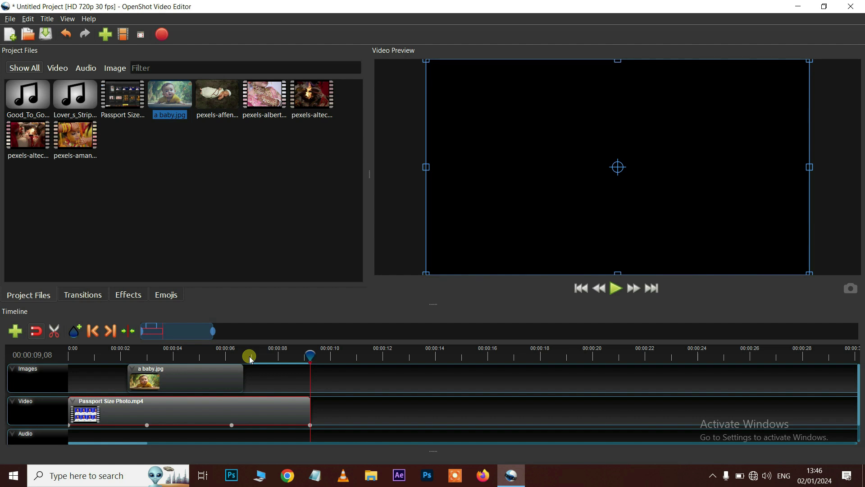
pyautogui.moveTo(251, 359); pyautogui.dragTo(232, 356)
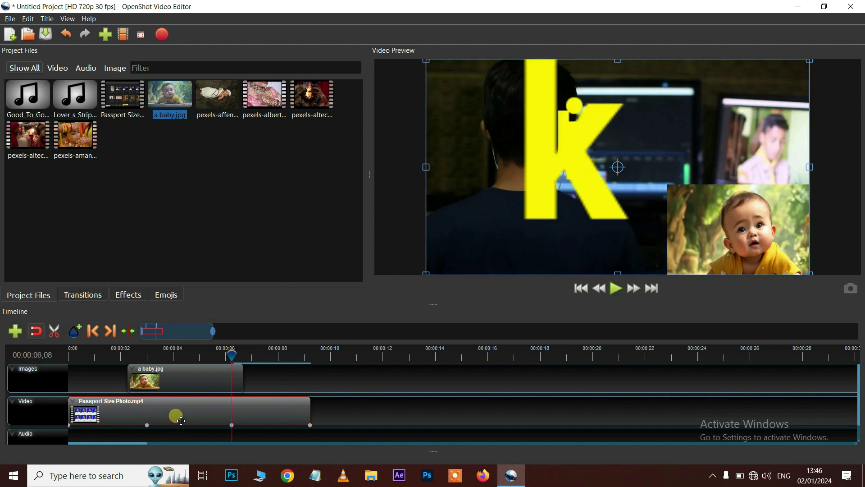
# Bring up the context menu for the Passport Size Photo clip
pyautogui.rightClick(180, 420)
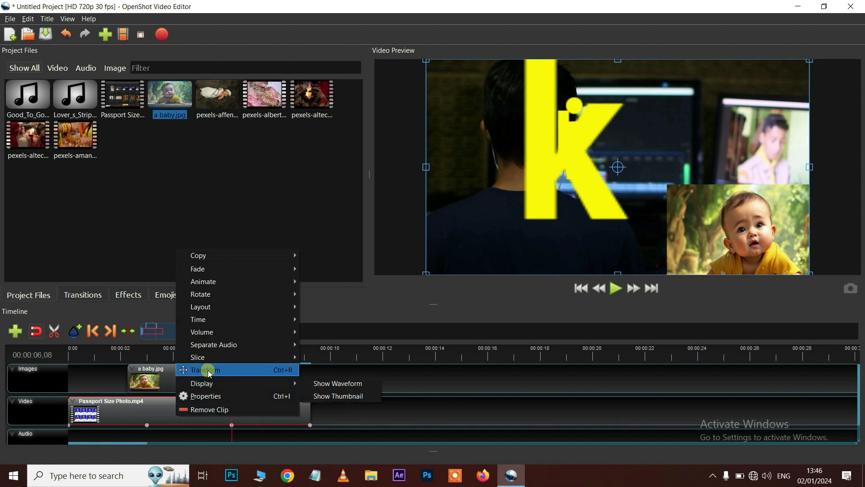
pyautogui.moveTo(209, 360)
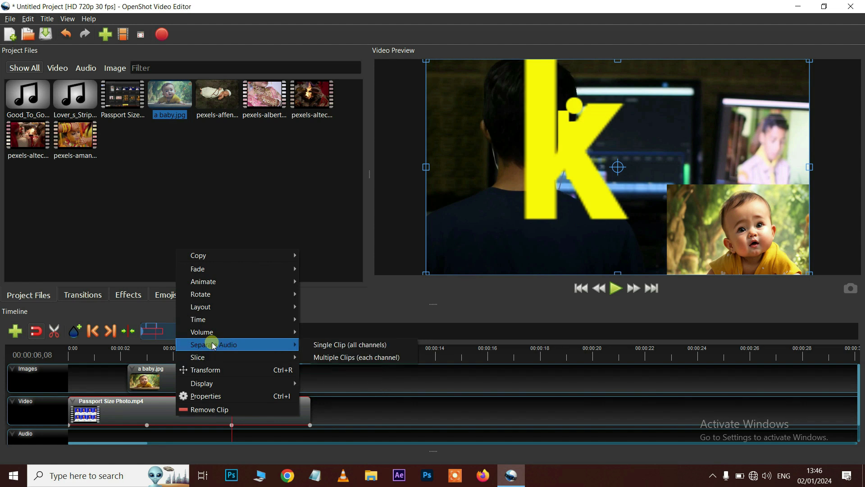
pyautogui.moveTo(214, 325)
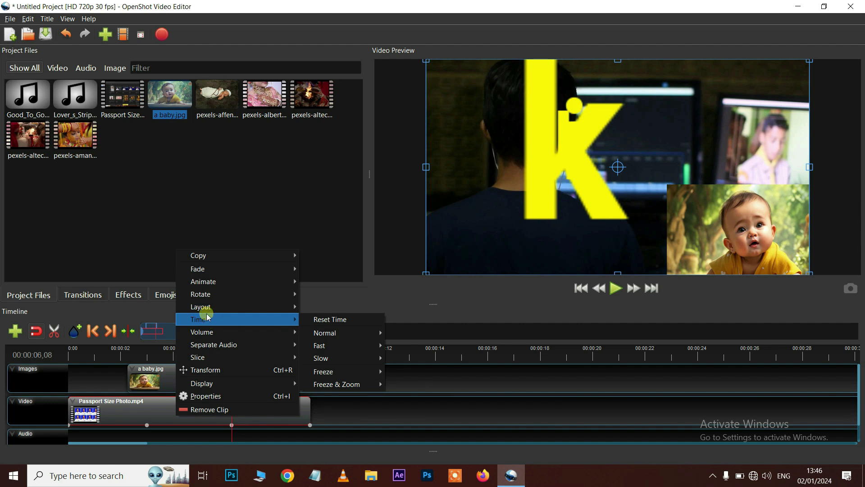
pyautogui.moveTo(204, 310)
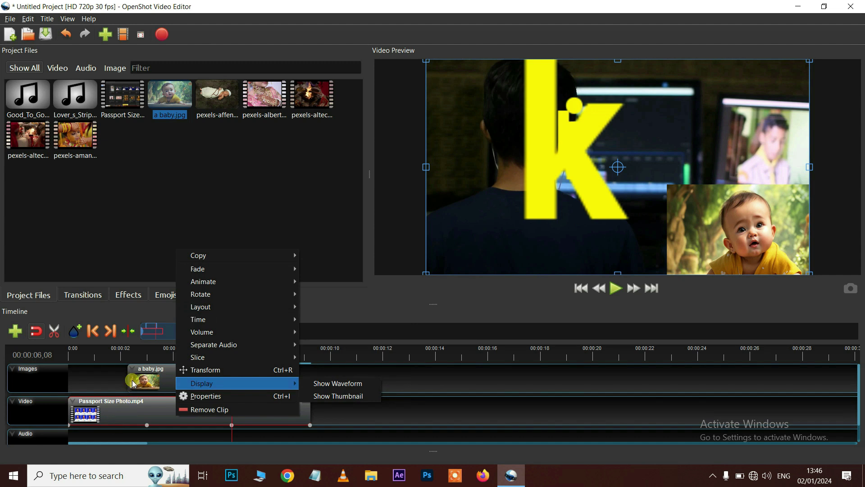
# Apply a quarter-size centred layout to the a baby.jpg clip, then enlarge it in the preview
pyautogui.click(173, 380)
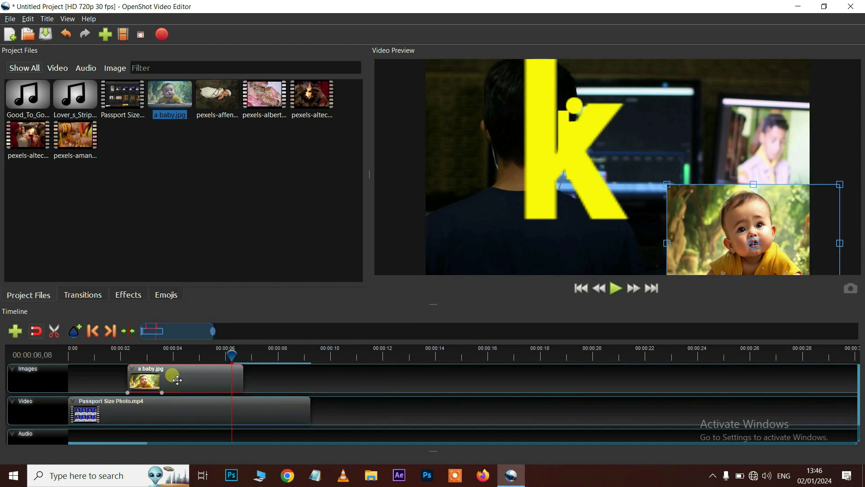
pyautogui.rightClick(182, 377)
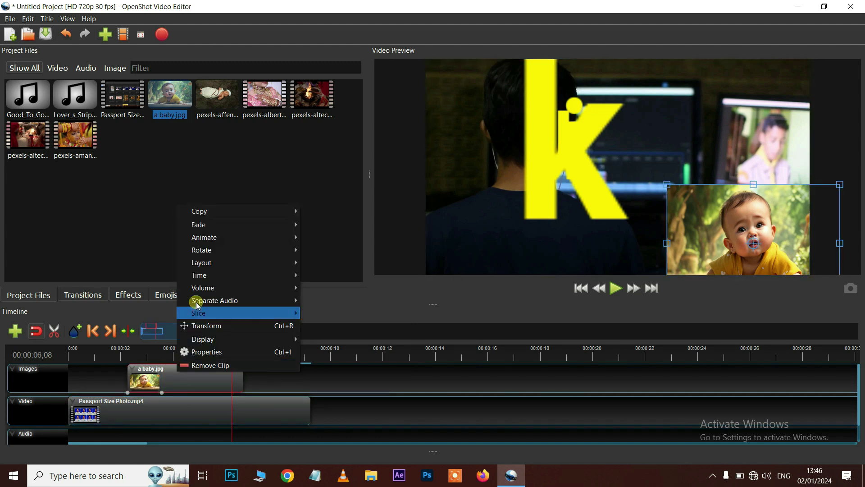
pyautogui.moveTo(202, 266)
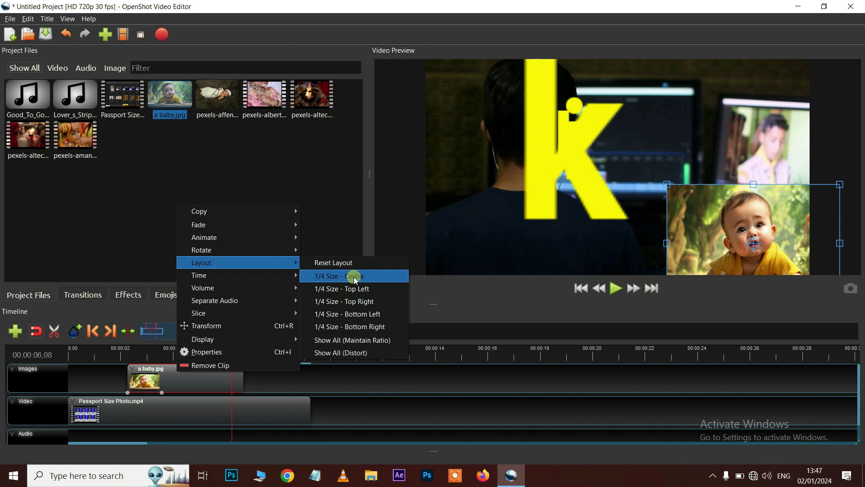
pyautogui.click(355, 280)
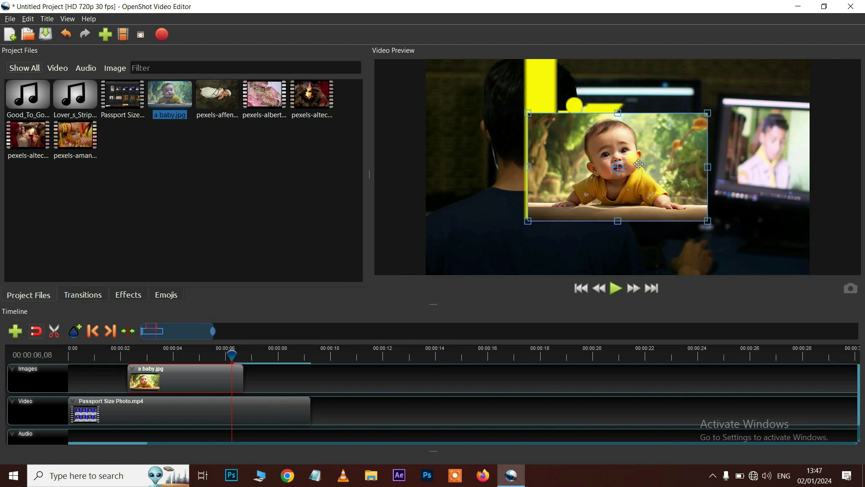
pyautogui.moveTo(706, 114); pyautogui.dragTo(787, 64)
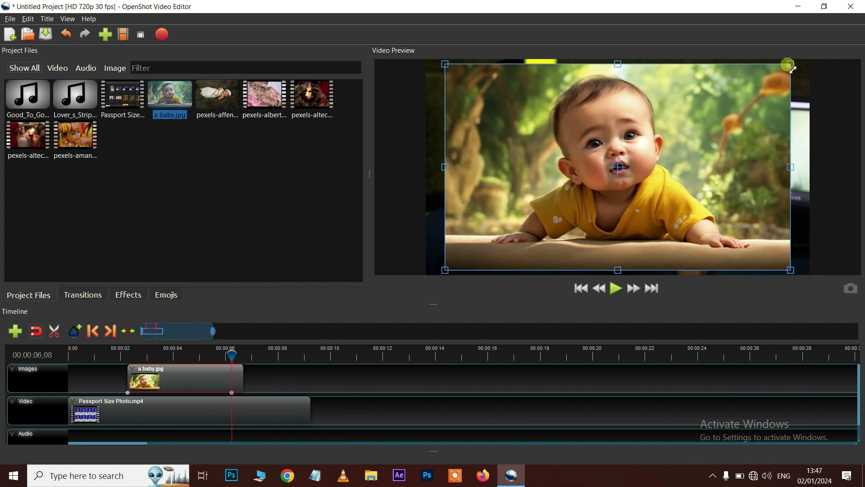
# Switch the baby image to 1/4 Size - Top Right and fine-tune it into the top-right corner
pyautogui.rightClick(209, 383)
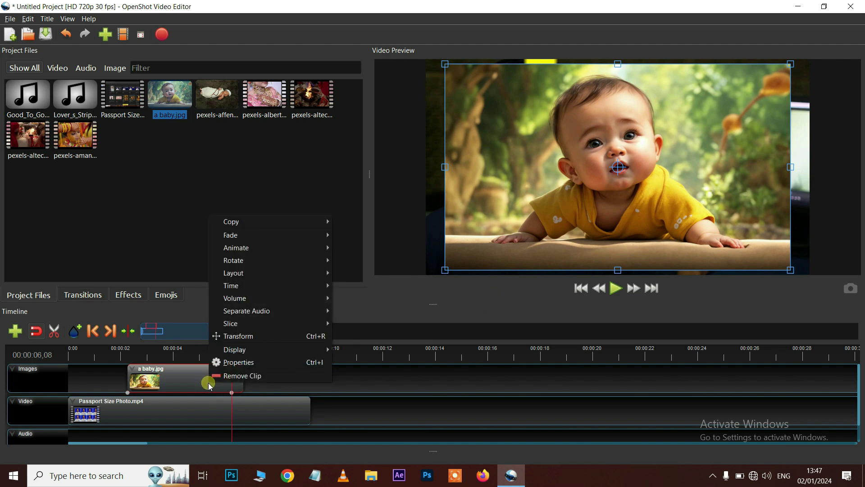
pyautogui.moveTo(239, 276)
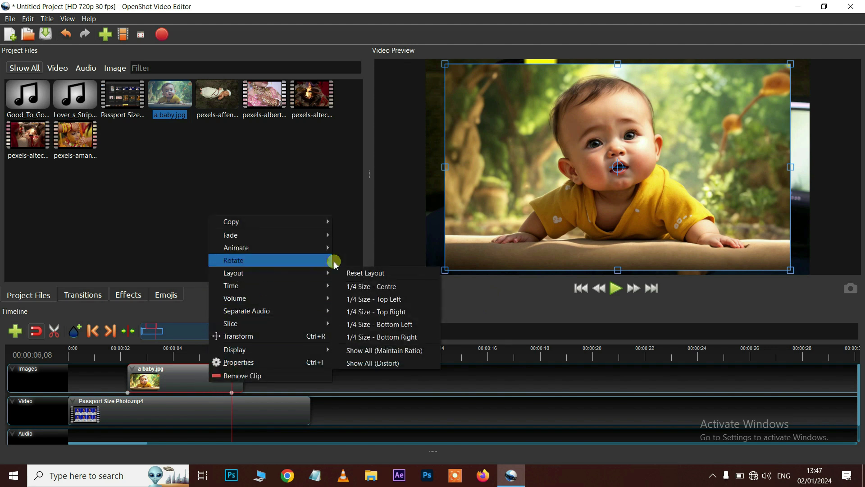
pyautogui.click(367, 313)
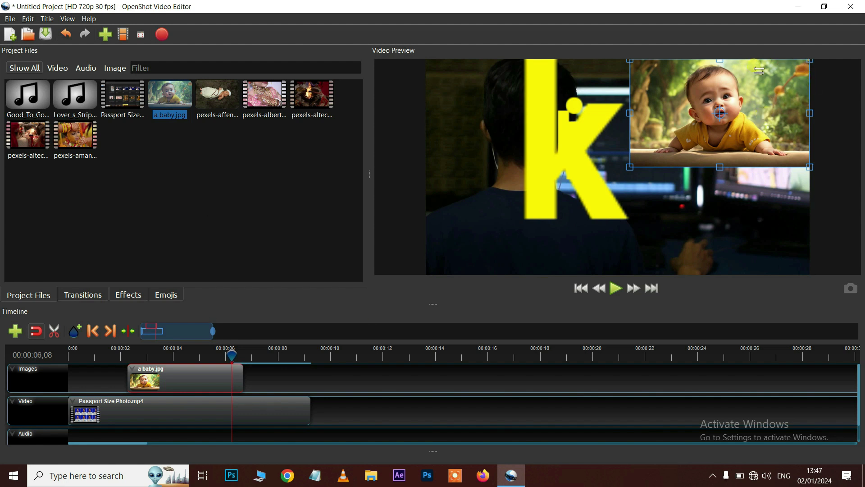
pyautogui.moveTo(661, 168); pyautogui.dragTo(594, 238)
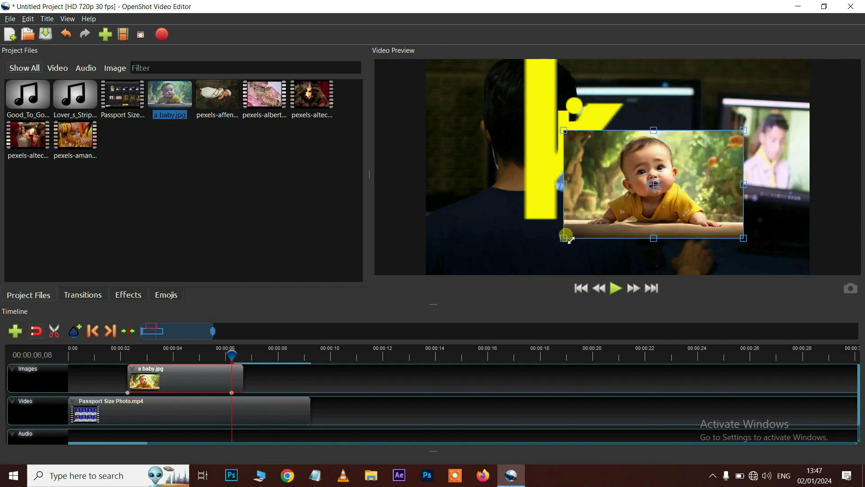
pyautogui.moveTo(592, 224)
pyautogui.mouseDown()
pyautogui.moveTo(593, 216)
pyautogui.moveTo(598, 226)
pyautogui.mouseUp()
pyautogui.moveTo(651, 155); pyautogui.dragTo(717, 80)
pyautogui.click(185, 417)
# Delete the Passport Size Photo and a baby.jpg clips, drop pexels-aman-ragde-12587431 onto the Video track, and play it
pyautogui.rightClick(189, 422)
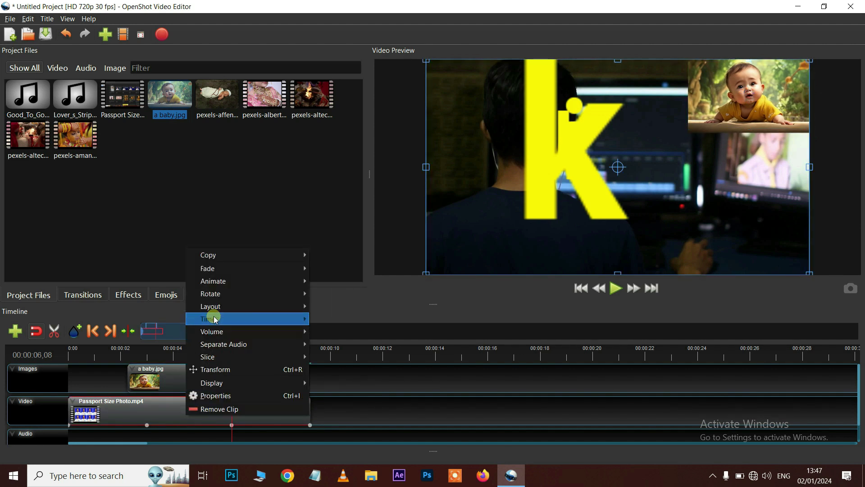
pyautogui.moveTo(216, 296)
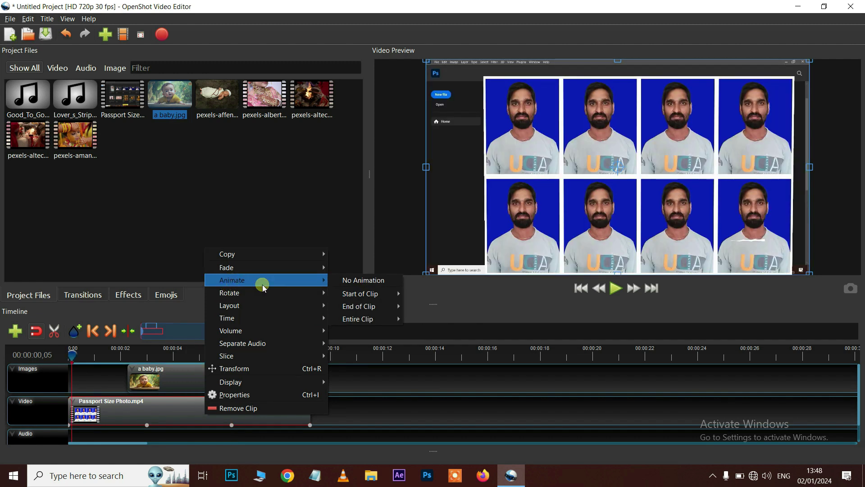
pyautogui.click(346, 386)
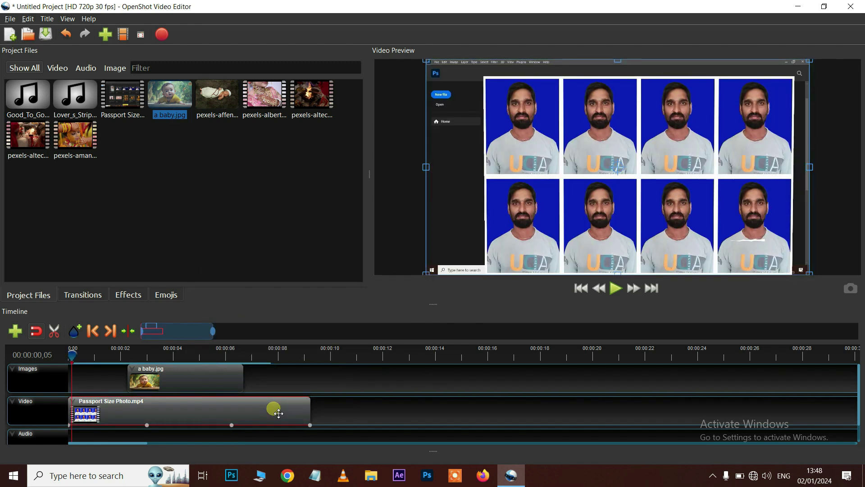
pyautogui.press('Delete')
pyautogui.click(148, 381)
pyautogui.press('Delete')
pyautogui.moveTo(78, 155); pyautogui.dragTo(86, 403)
pyautogui.click(616, 288)
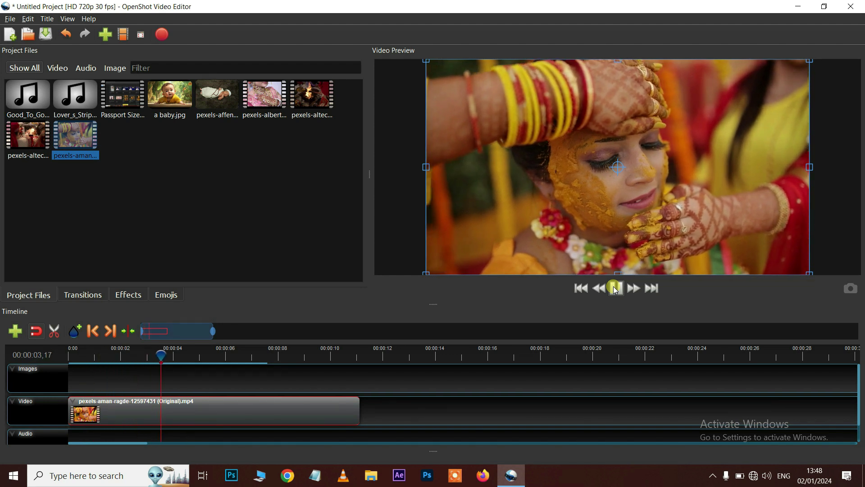
# Stop playback and add a Zoom In (50% to 100%) animation to the start of the wedding clip
pyautogui.click(616, 289)
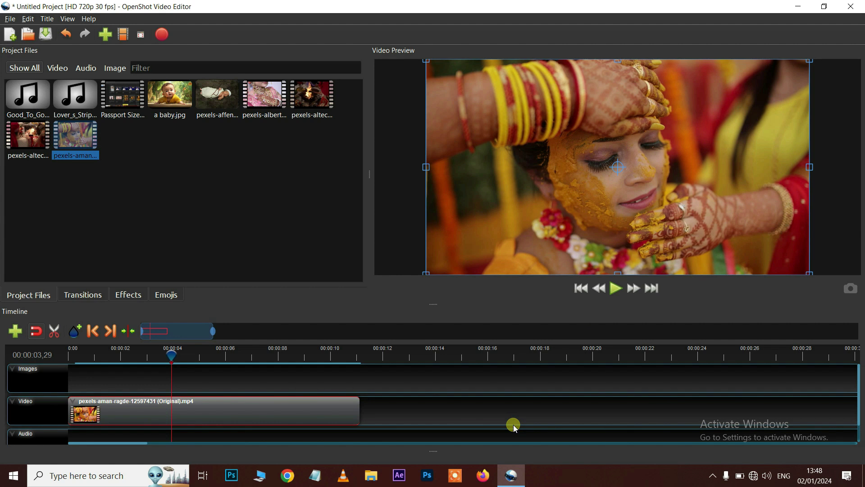
pyautogui.moveTo(171, 356); pyautogui.dragTo(63, 359)
pyautogui.click(112, 415)
pyautogui.rightClick(116, 418)
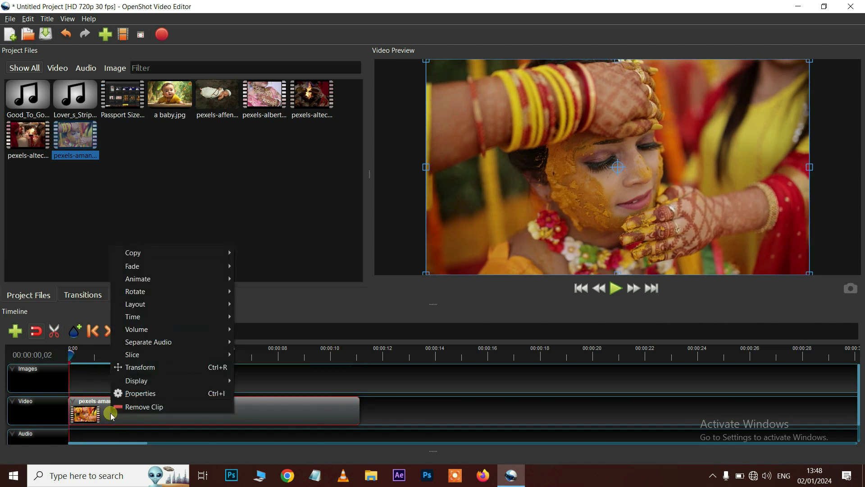
pyautogui.moveTo(158, 282)
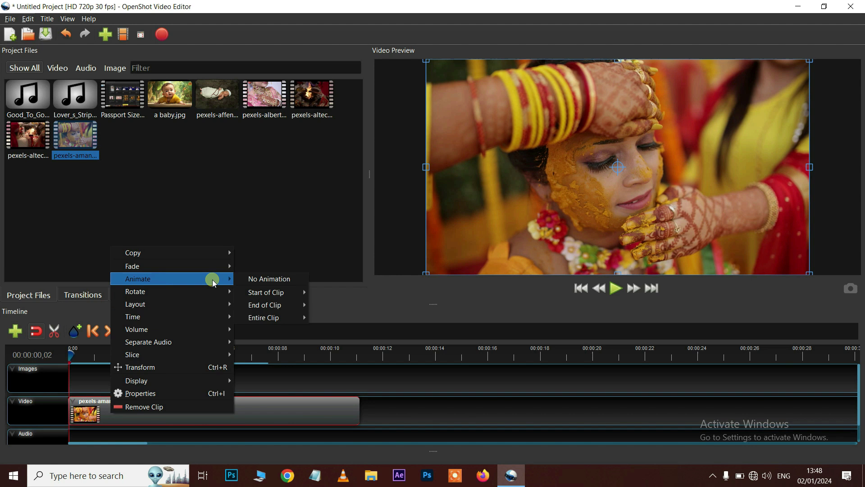
pyautogui.moveTo(263, 295)
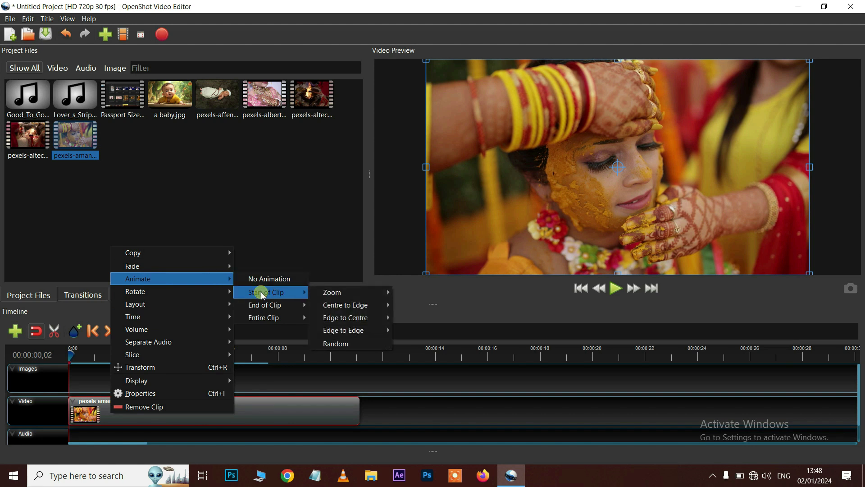
pyautogui.moveTo(324, 295)
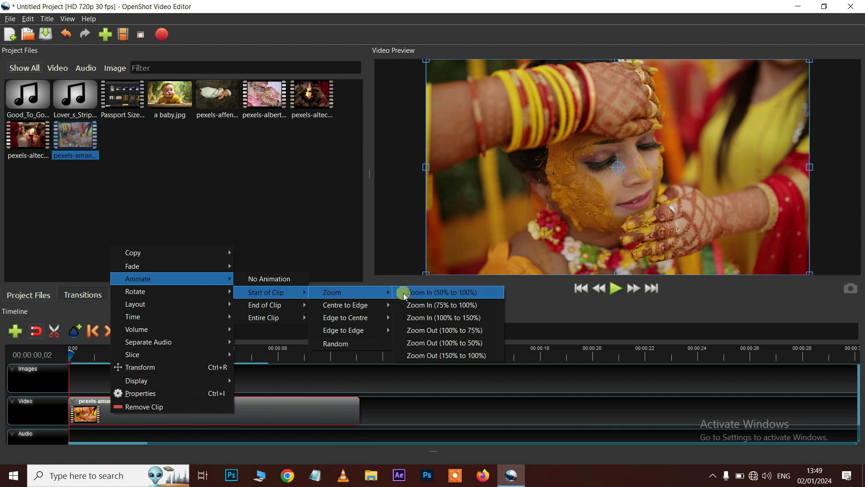
pyautogui.click(417, 293)
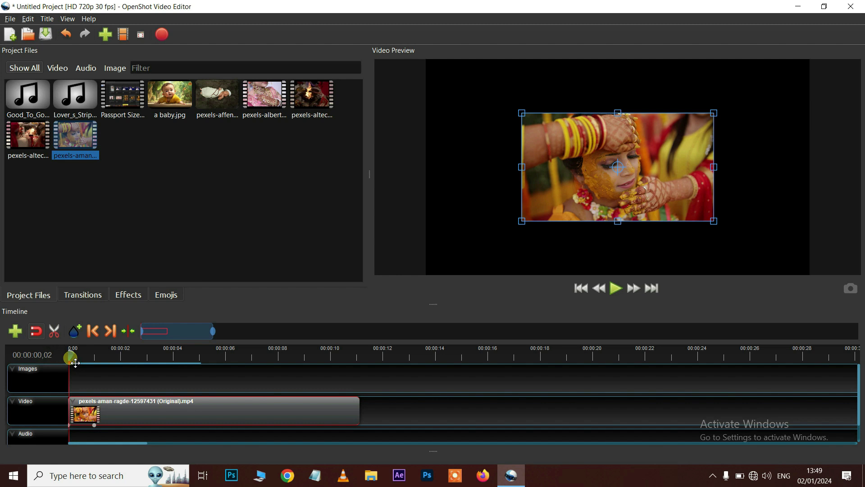
# Play back to check the zoom-in, then return the playhead to the start
pyautogui.press('space')
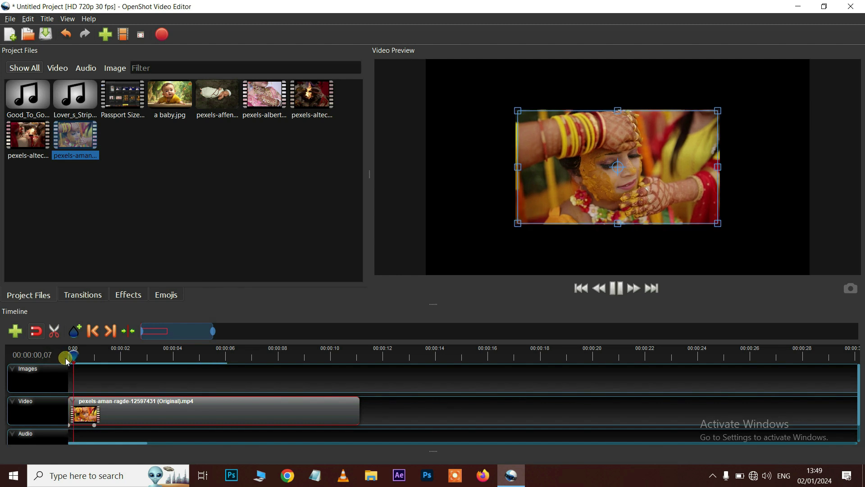
pyautogui.press('space')
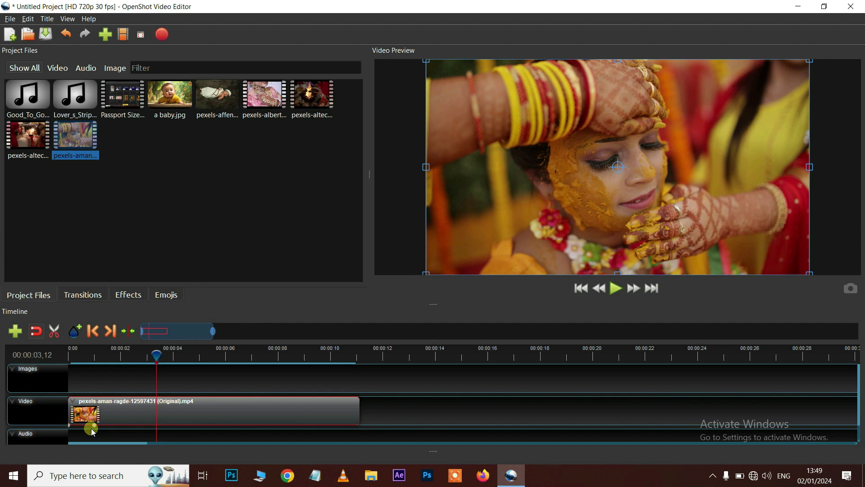
pyautogui.press('Home')
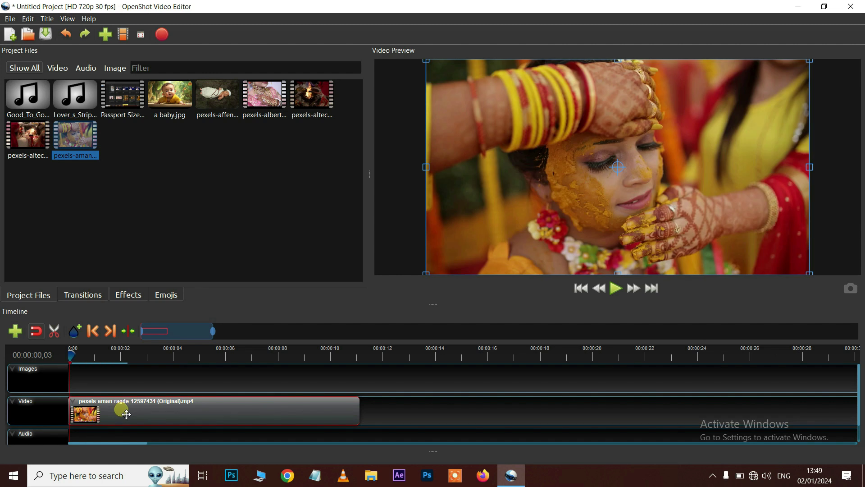
# Add a Zoom Out (100% to 50%) animation to the end of the wedding clip
pyautogui.rightClick(126, 414)
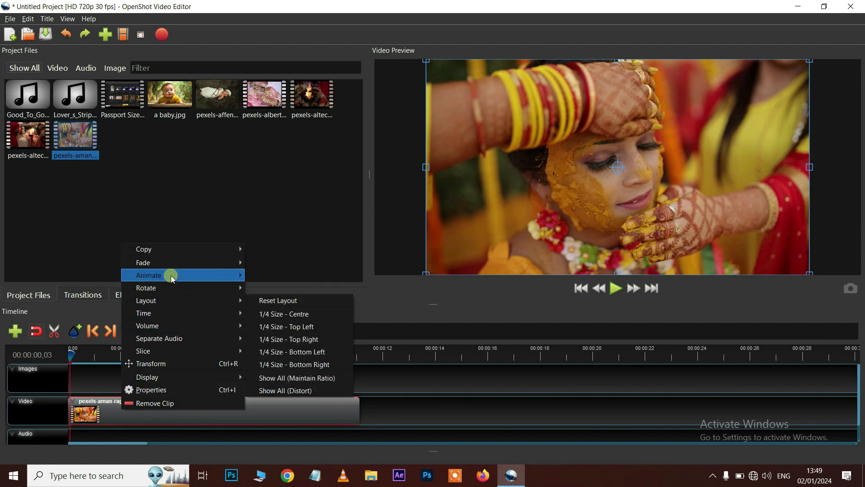
pyautogui.moveTo(284, 305)
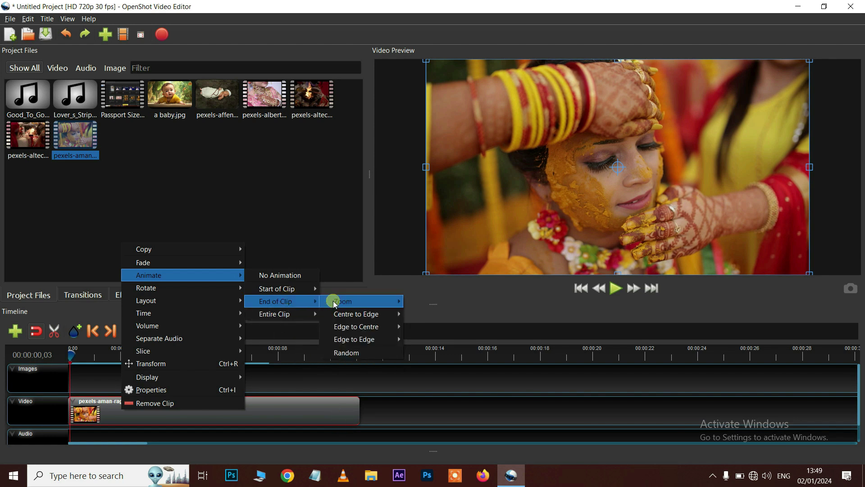
pyautogui.moveTo(337, 303)
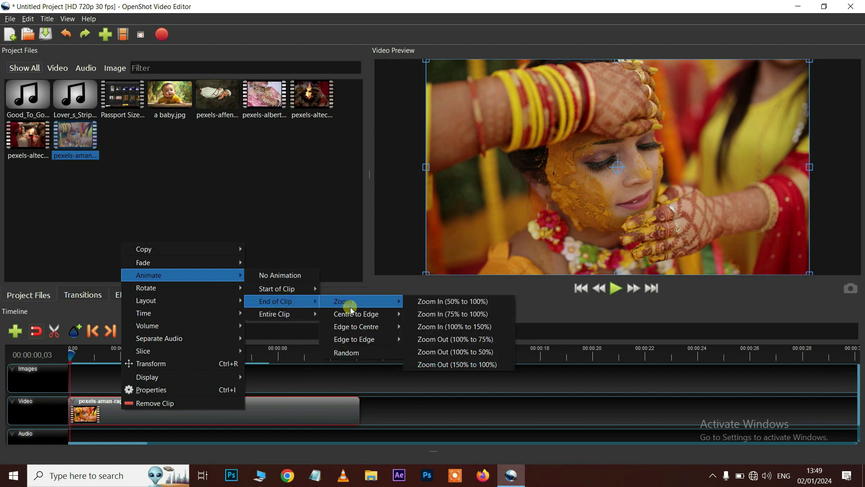
pyautogui.click(458, 355)
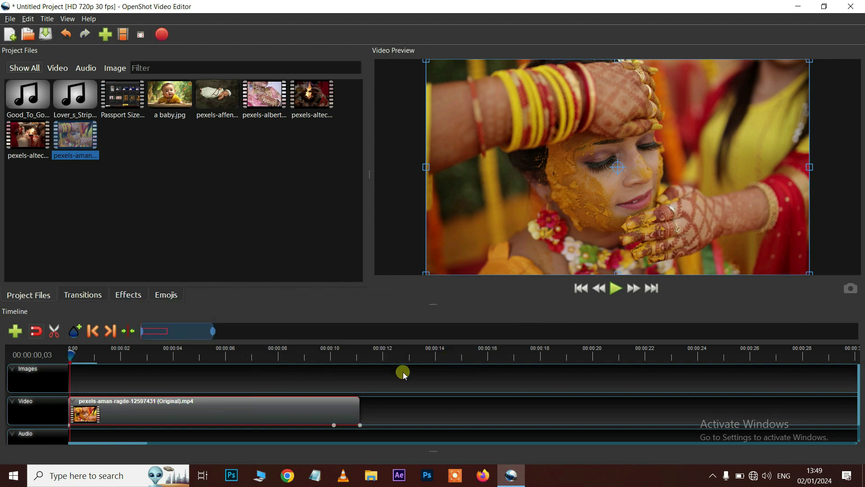
# Play the clip's ending to check the zoom-out, settling the playhead at 10 seconds
pyautogui.click(323, 356)
pyautogui.press('space')
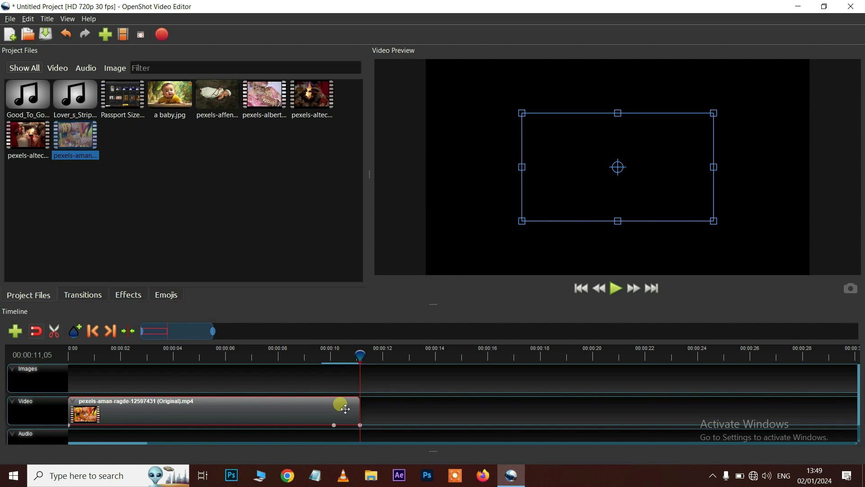
pyautogui.moveTo(242, 349); pyautogui.dragTo(373, 350)
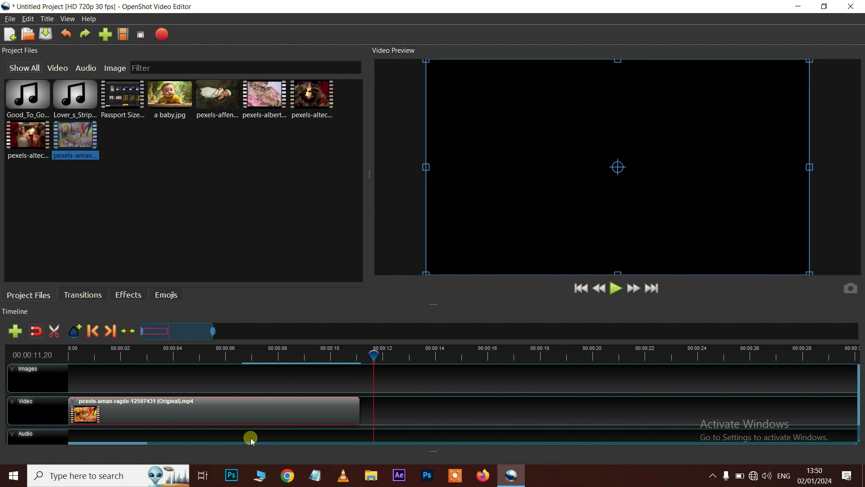
pyautogui.scroll(-1, 148, 423)
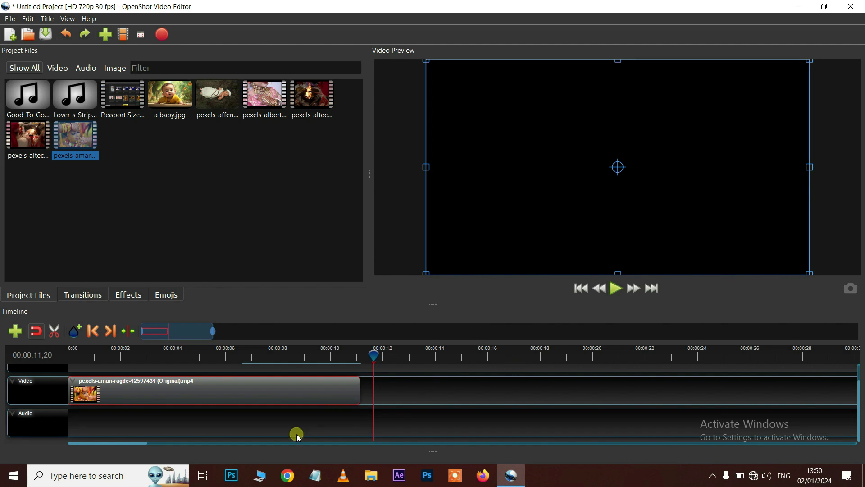
pyautogui.click(332, 354)
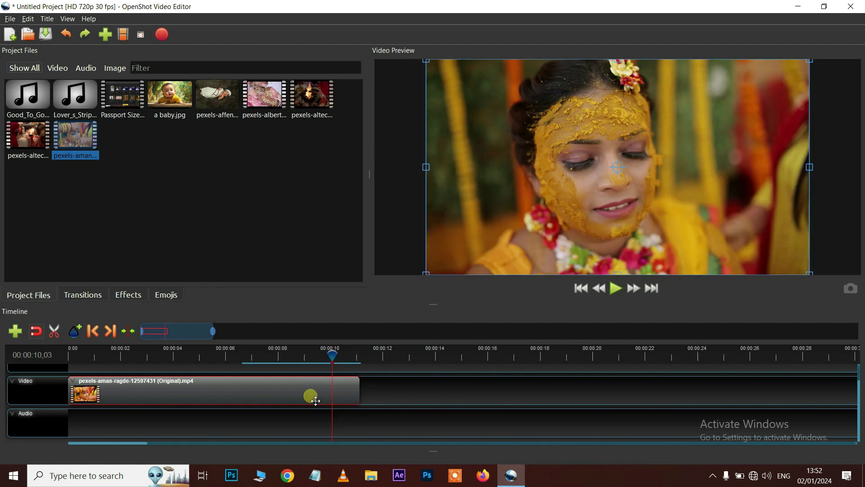
pyautogui.rightClick(316, 400)
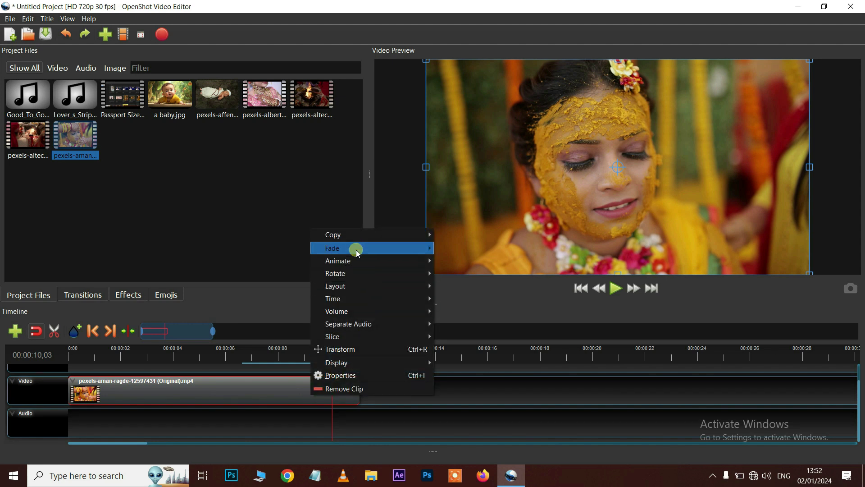
pyautogui.moveTo(356, 253)
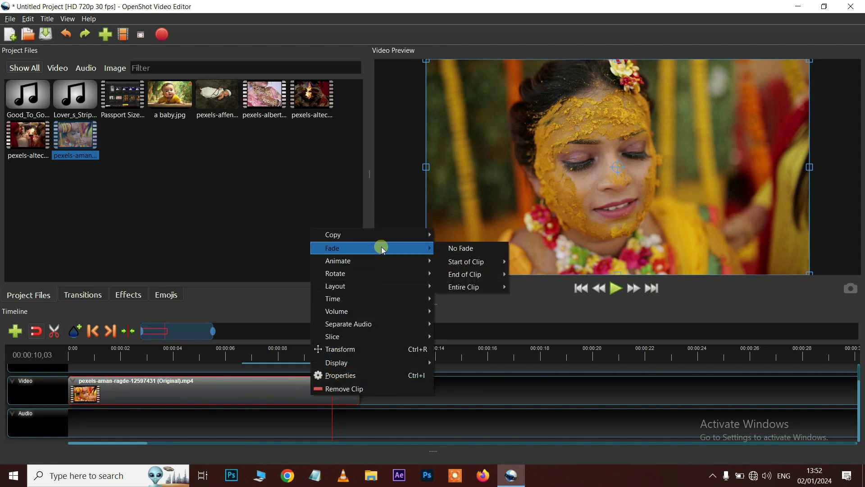
pyautogui.moveTo(343, 311)
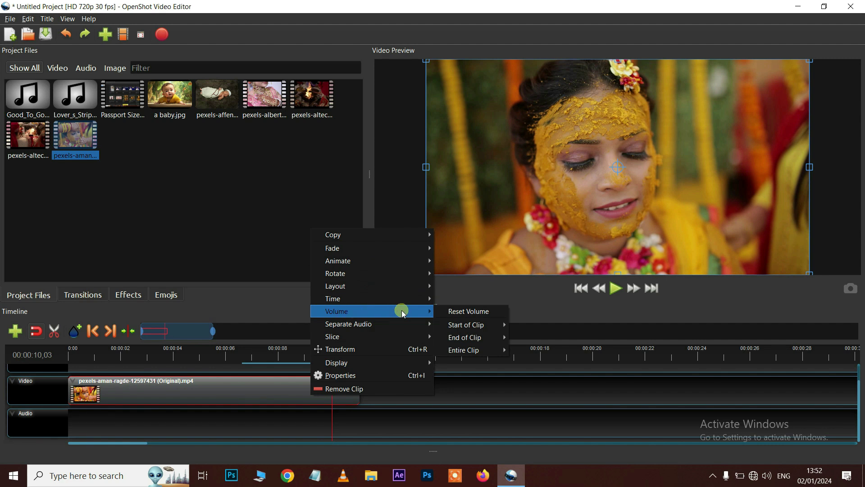
pyautogui.moveTo(477, 327)
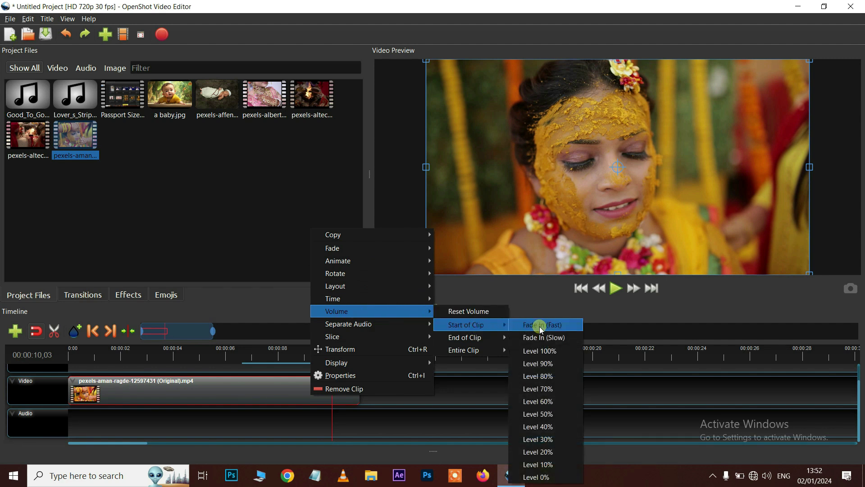
pyautogui.moveTo(458, 337)
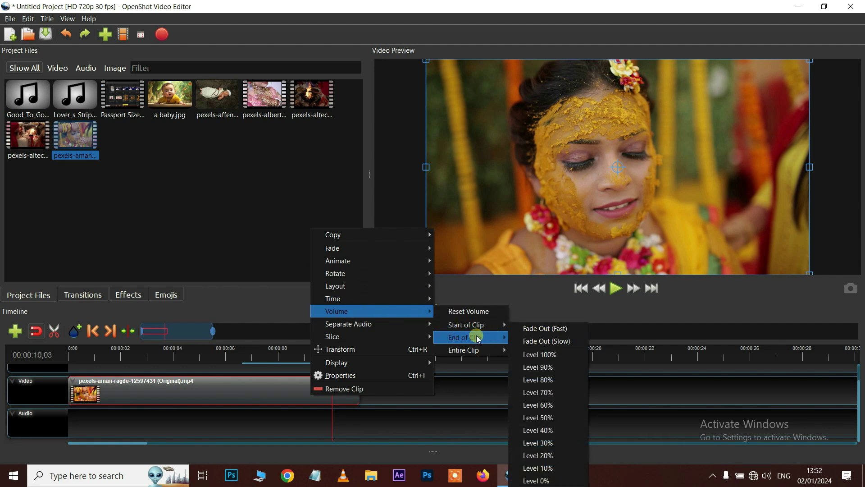
pyautogui.click(251, 397)
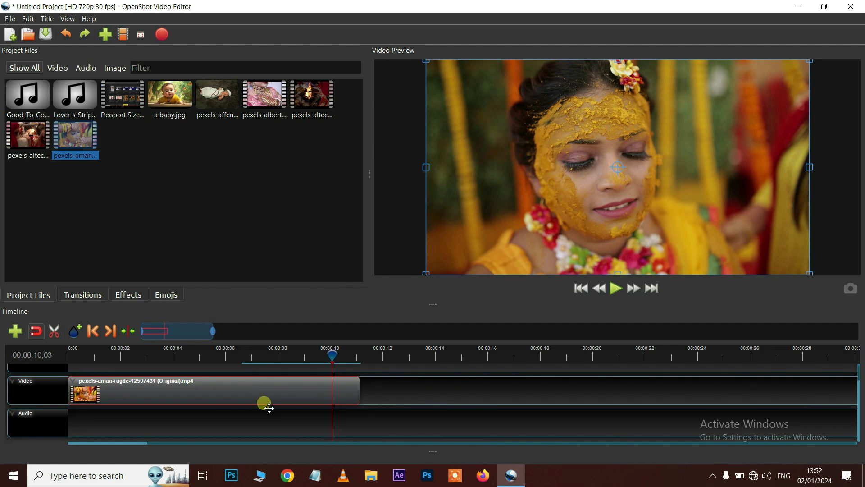
pyautogui.rightClick(252, 391)
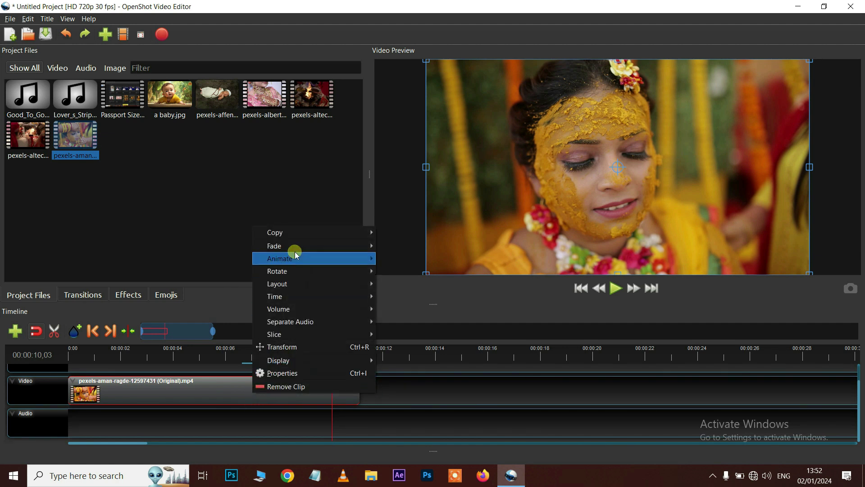
pyautogui.moveTo(280, 245)
pyautogui.moveTo(399, 257)
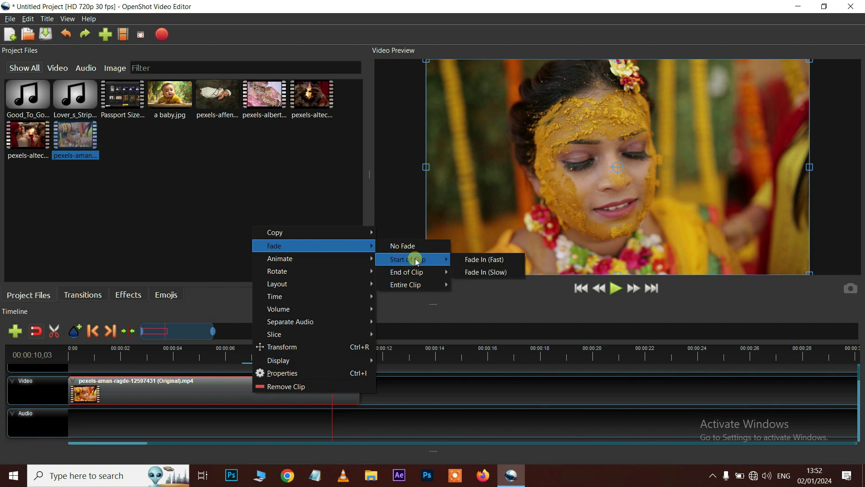
pyautogui.click(488, 273)
pyautogui.moveTo(332, 357); pyautogui.dragTo(62, 356)
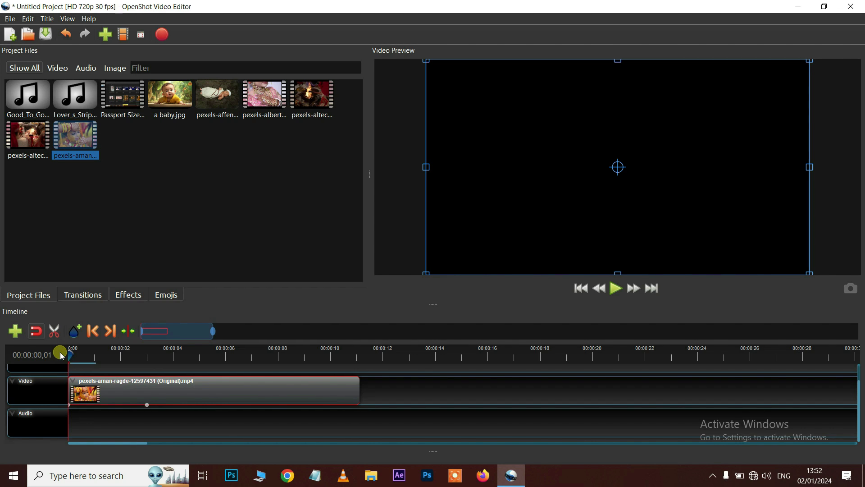
pyautogui.press('space')
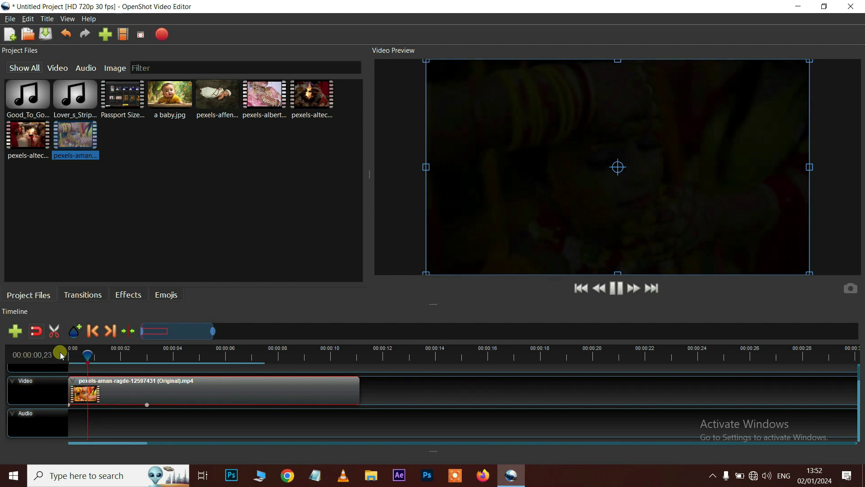
pyautogui.press('space')
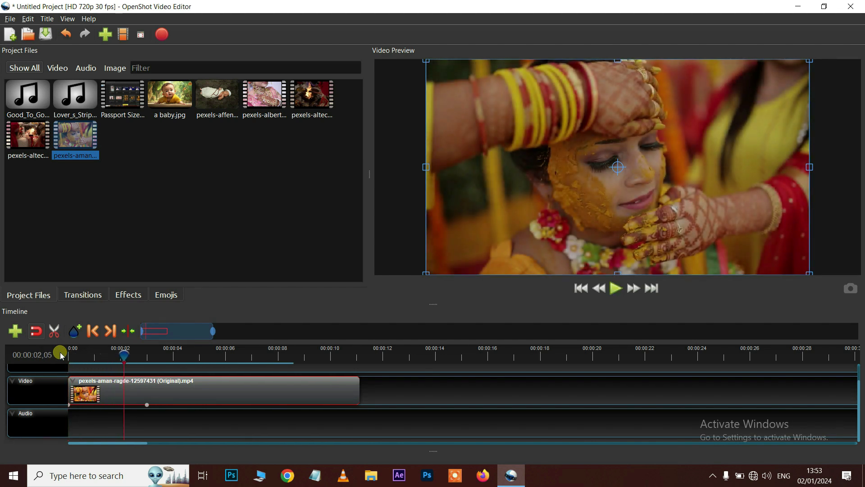
pyautogui.press('space')
pyautogui.press('space')
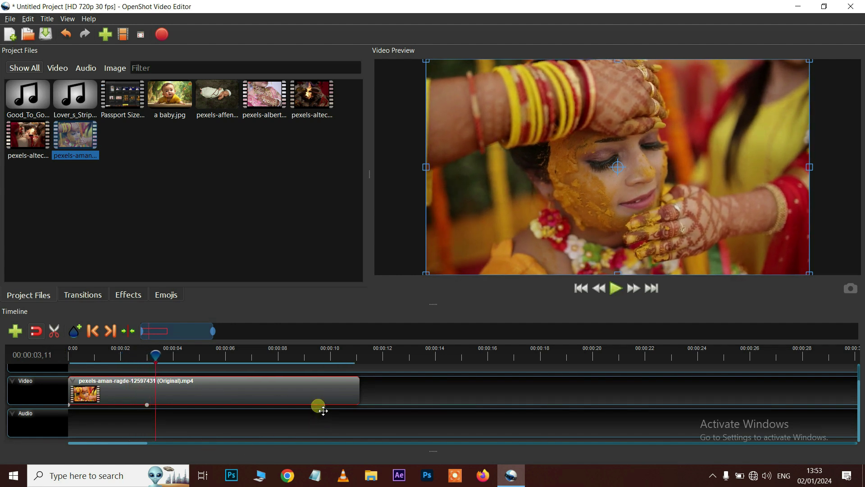
pyautogui.rightClick(306, 394)
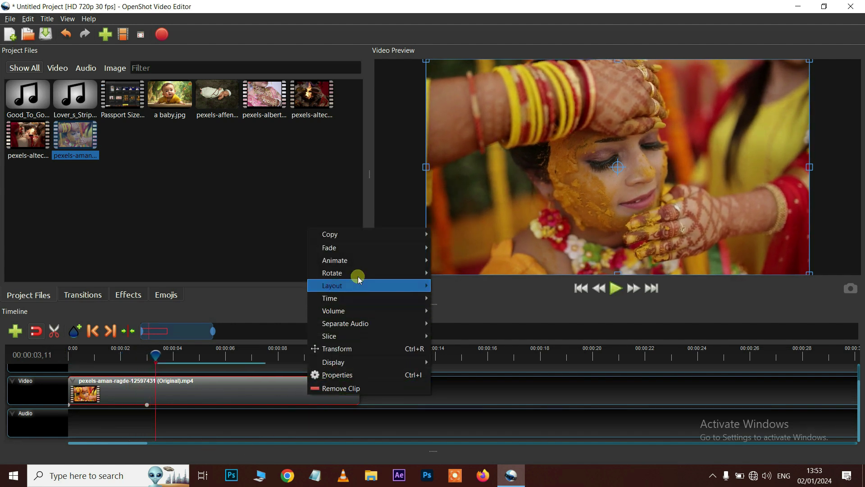
# Give the pexels-aman wedding clip a Fade Out (Slow) at its end and play to check it
pyautogui.moveTo(484, 276)
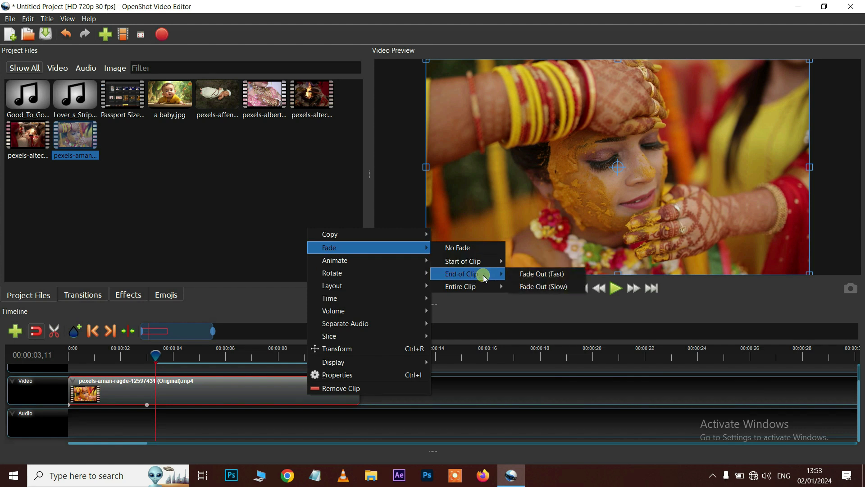
pyautogui.click(542, 291)
pyautogui.click(260, 355)
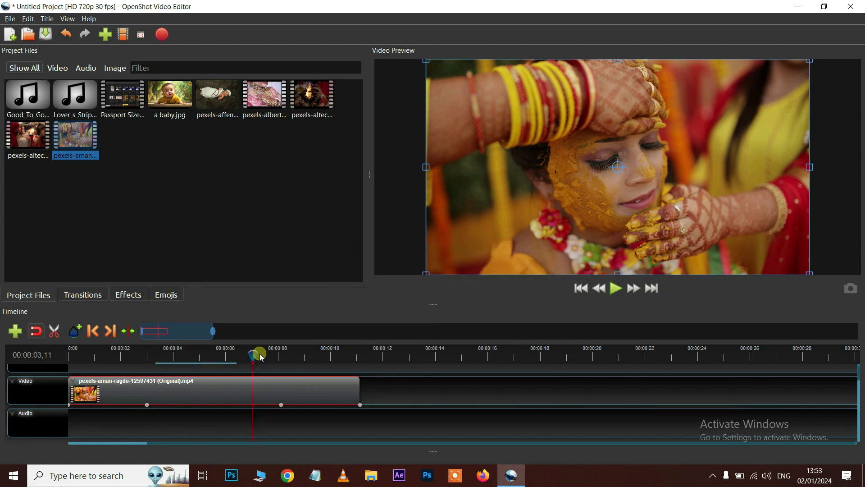
pyautogui.press('space')
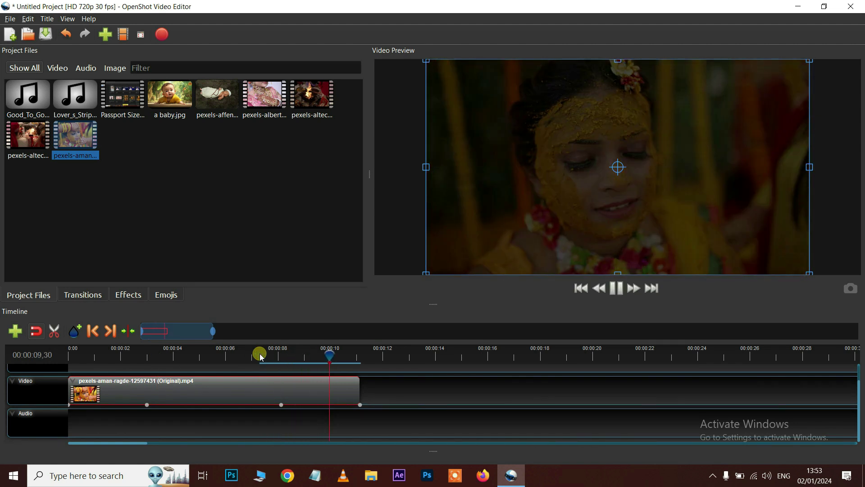
# Open the Properties panel for the wedding clip
pyautogui.rightClick(215, 390)
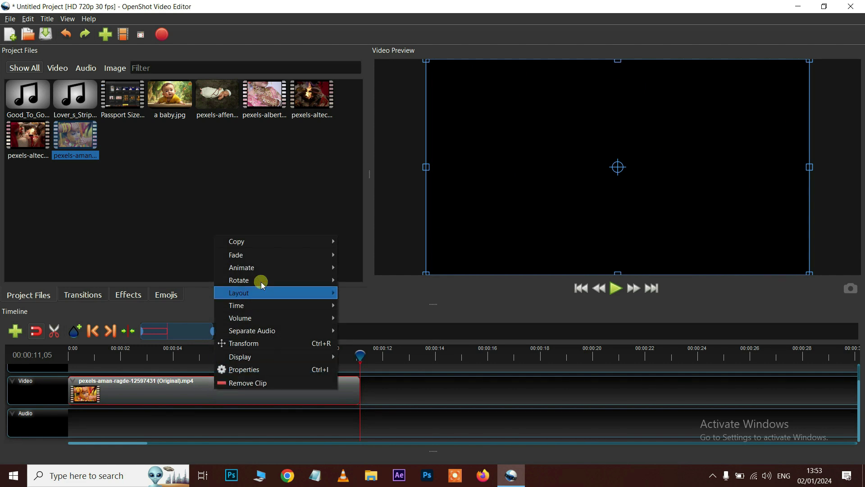
pyautogui.click(263, 373)
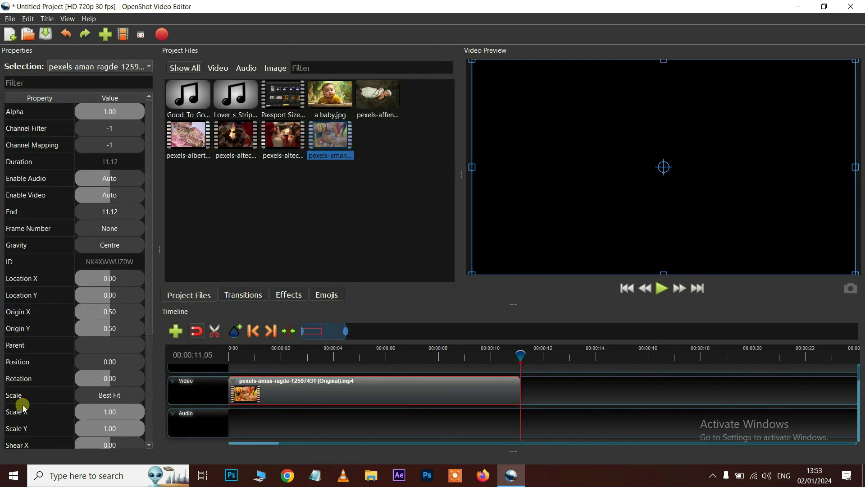
pyautogui.scroll(-1, 45, 211)
pyautogui.scroll(-2, 45, 211)
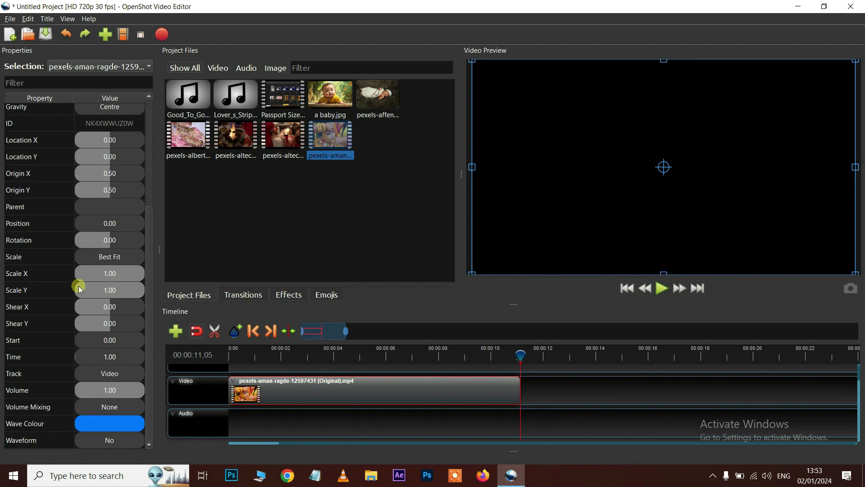
pyautogui.scroll(3, 80, 289)
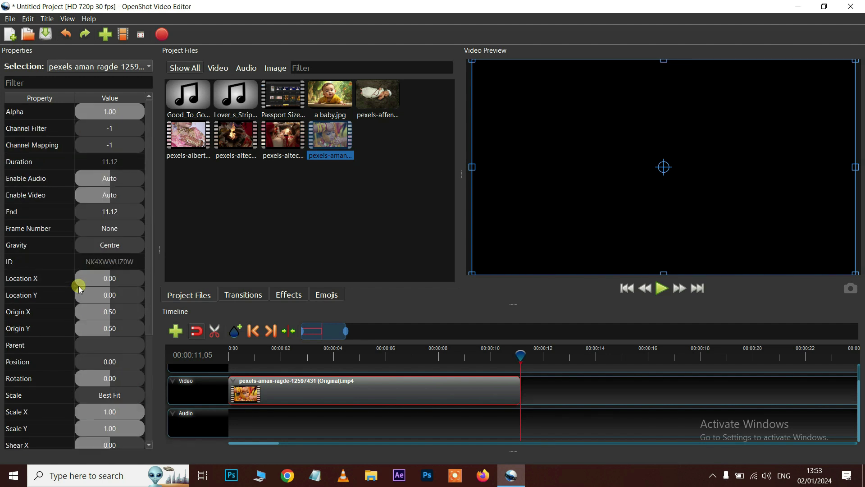
pyautogui.scroll(-2, 79, 289)
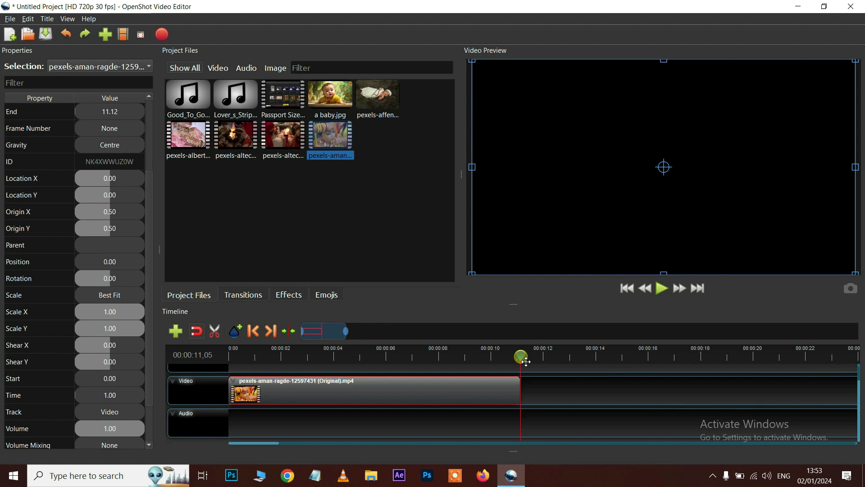
# Return the playhead to the wedding clip's first frame and bring up Scale X keyframe options
pyautogui.moveTo(521, 356); pyautogui.dragTo(499, 356)
pyautogui.moveTo(246, 359)
pyautogui.mouseDown()
pyautogui.moveTo(234, 359)
pyautogui.moveTo(260, 359)
pyautogui.moveTo(233, 360)
pyautogui.mouseUp()
pyautogui.scroll(3, 101, 348)
pyautogui.scroll(-3, 93, 347)
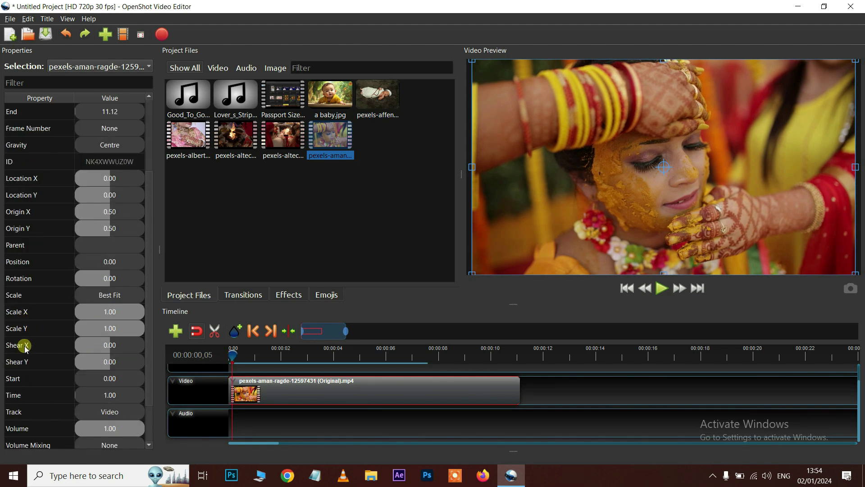
pyautogui.rightClick(20, 314)
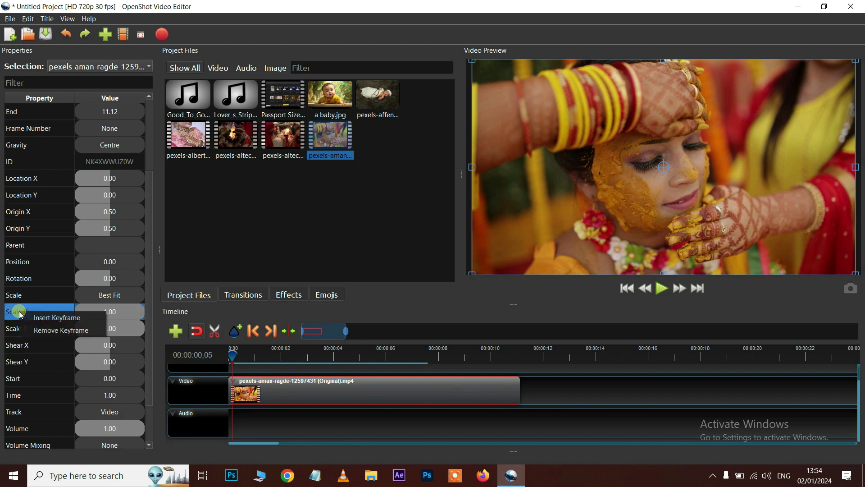
# Insert Scale X and Scale Y keyframes at the start of the wedding clip
pyautogui.click(38, 318)
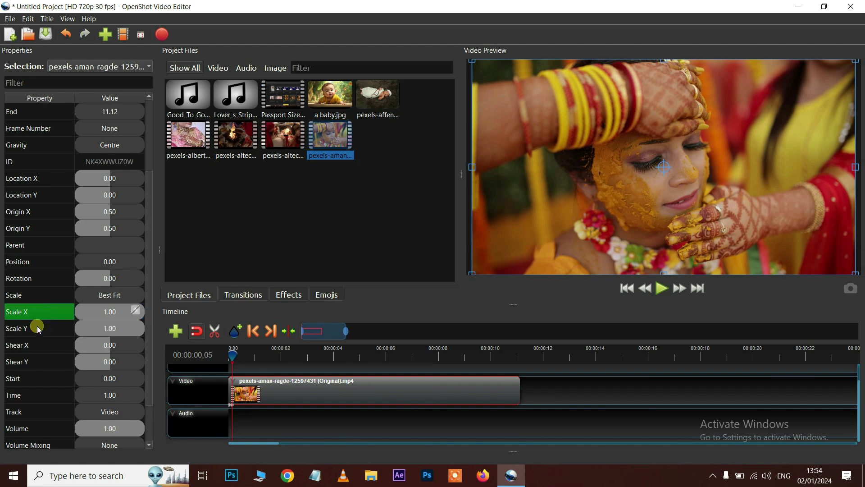
pyautogui.click(18, 331)
pyautogui.rightClick(18, 331)
pyautogui.click(35, 332)
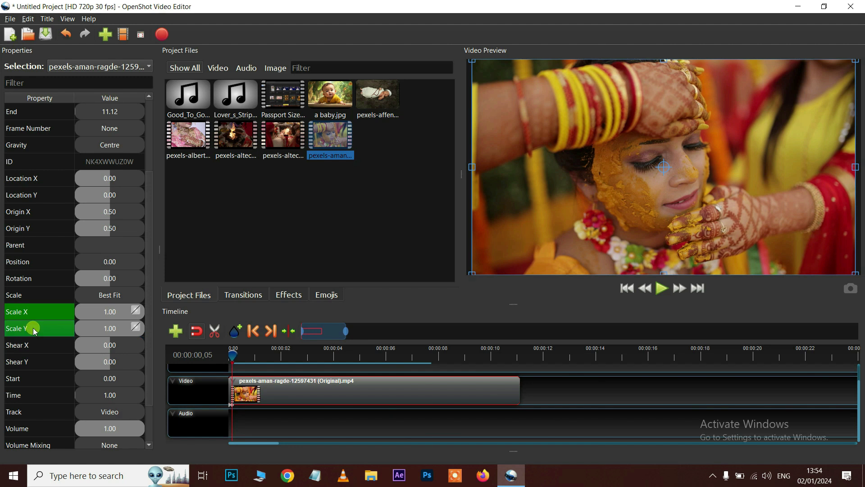
# At about one second, shrink the clip to 0.54 scale with 0.04 shear
pyautogui.moveTo(233, 355); pyautogui.dragTo(268, 361)
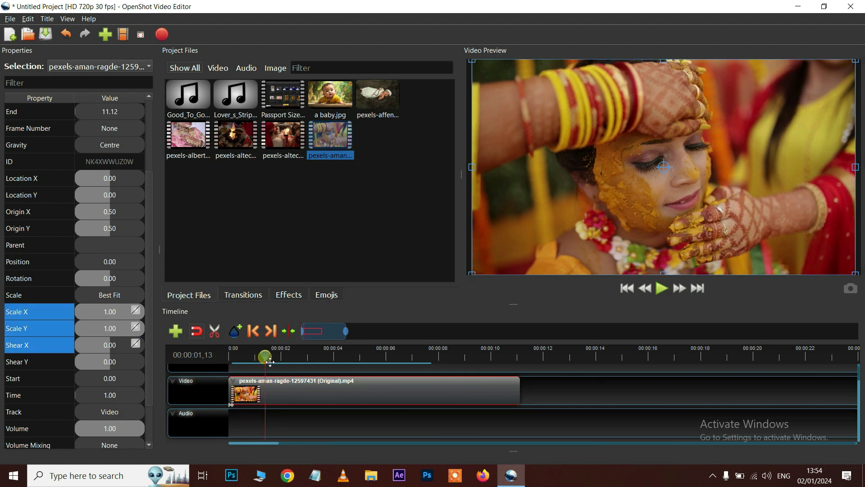
pyautogui.moveTo(110, 313); pyautogui.dragTo(121, 328)
pyautogui.moveTo(269, 358); pyautogui.dragTo(229, 355)
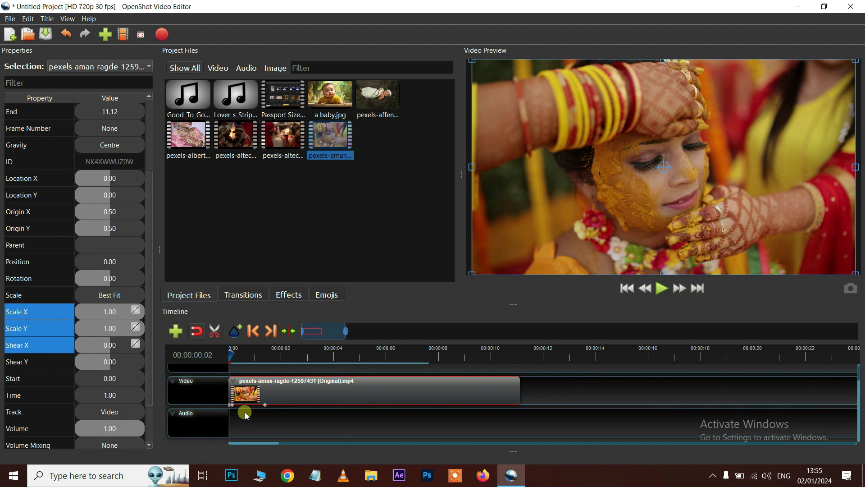
# At about two seconds, set Scale X and Scale Y back to 1.00
pyautogui.press('space')
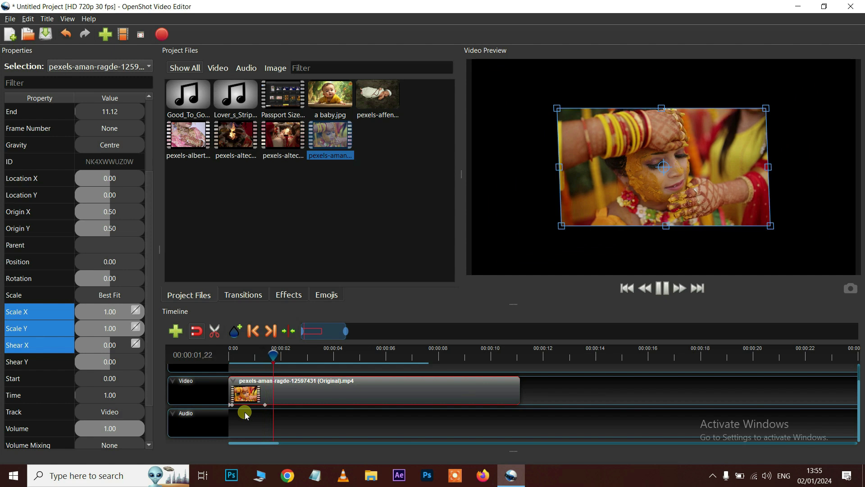
pyautogui.press('space')
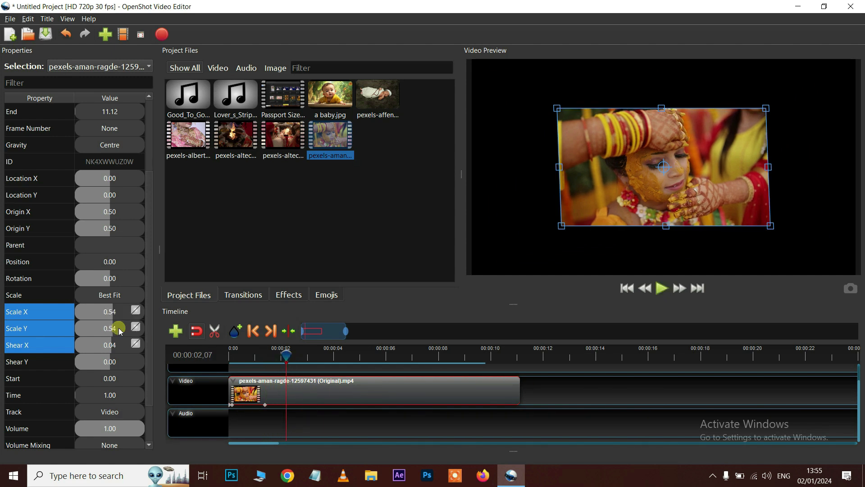
pyautogui.doubleClick(108, 311)
pyautogui.write('1')
pyautogui.press('Return')
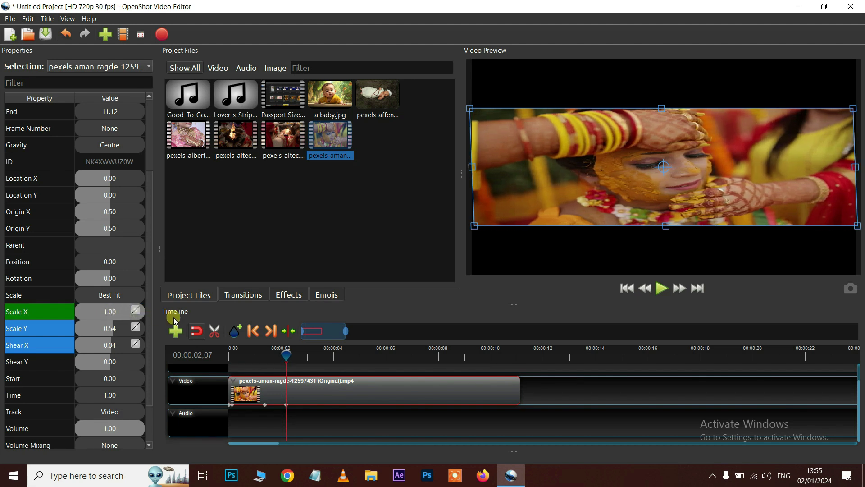
pyautogui.moveTo(119, 330); pyautogui.dragTo(135, 332)
# Replay the shrink-and-regrow animation from the clip start
pyautogui.moveTo(287, 355); pyautogui.dragTo(222, 356)
pyautogui.press('space')
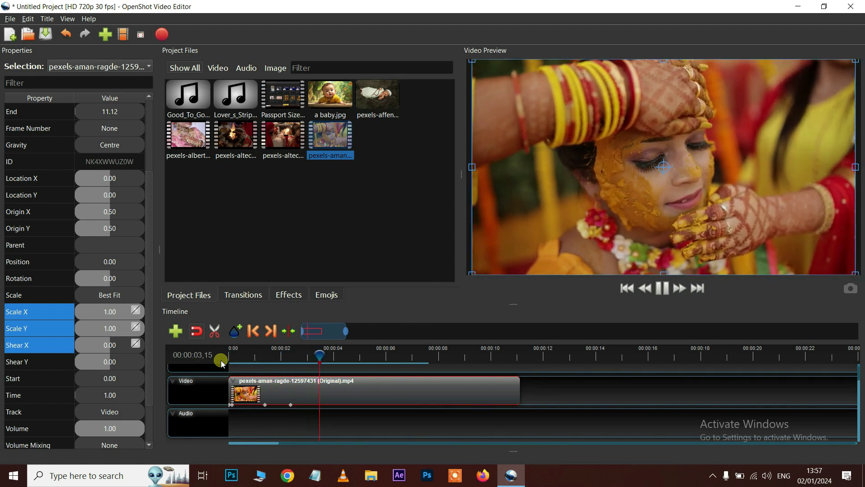
pyautogui.press('space')
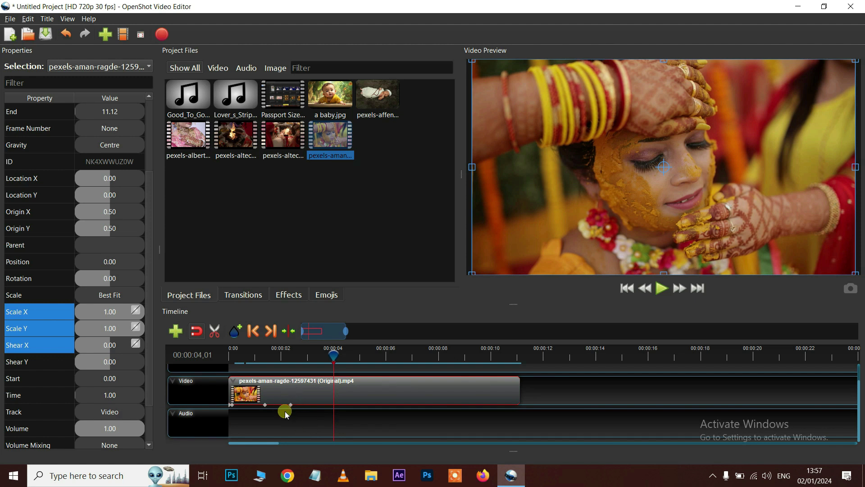
pyautogui.click(253, 329)
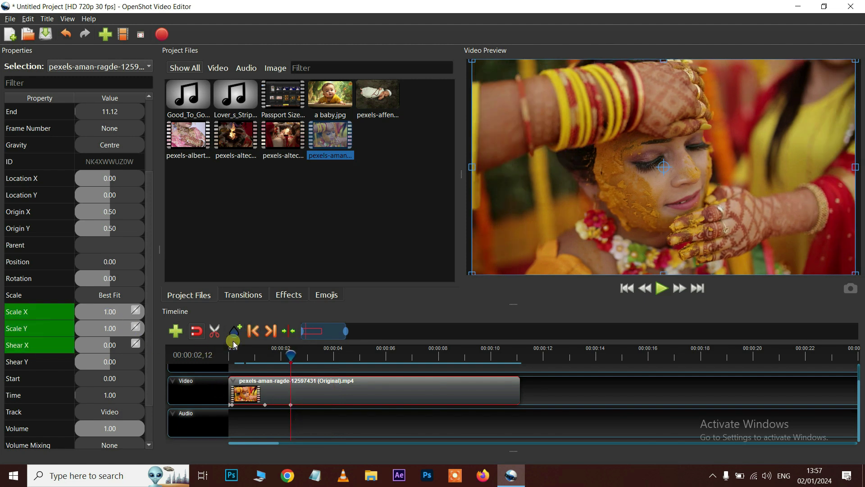
pyautogui.click(254, 332)
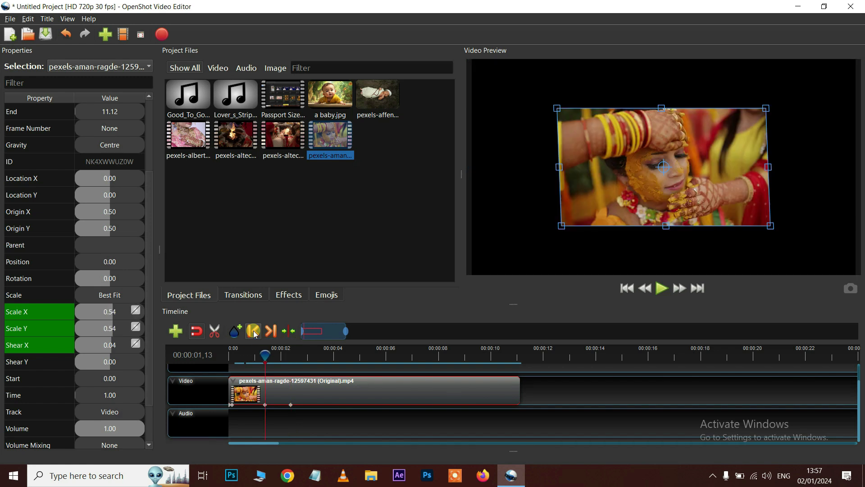
pyautogui.click(253, 332)
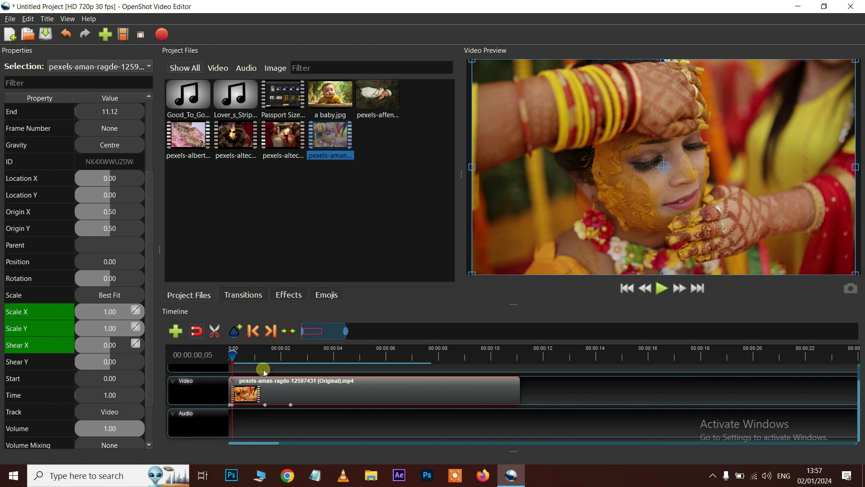
pyautogui.click(271, 331)
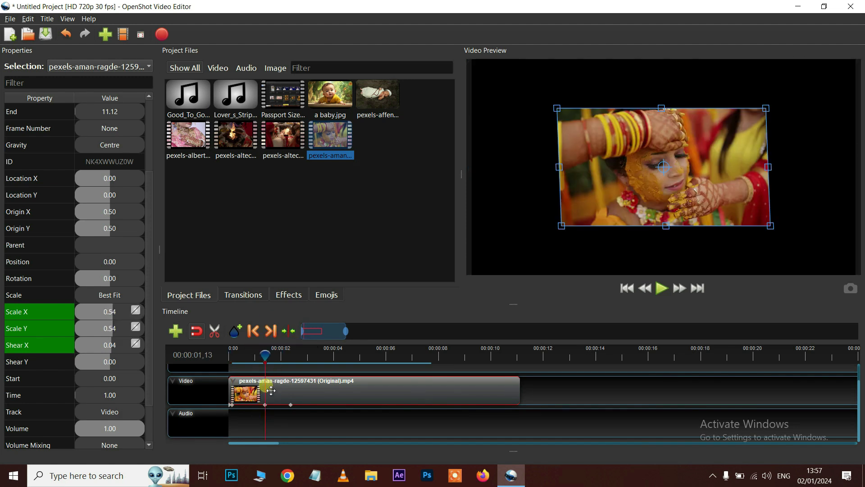
pyautogui.click(271, 331)
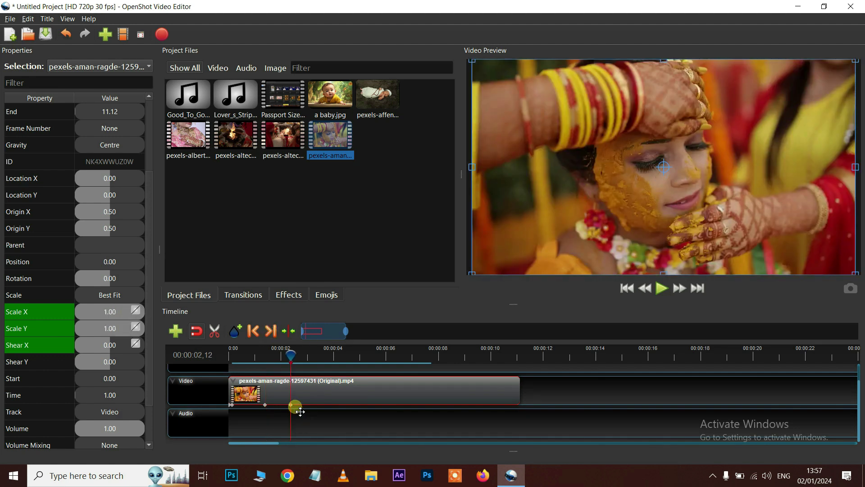
pyautogui.scroll(-1, 131, 360)
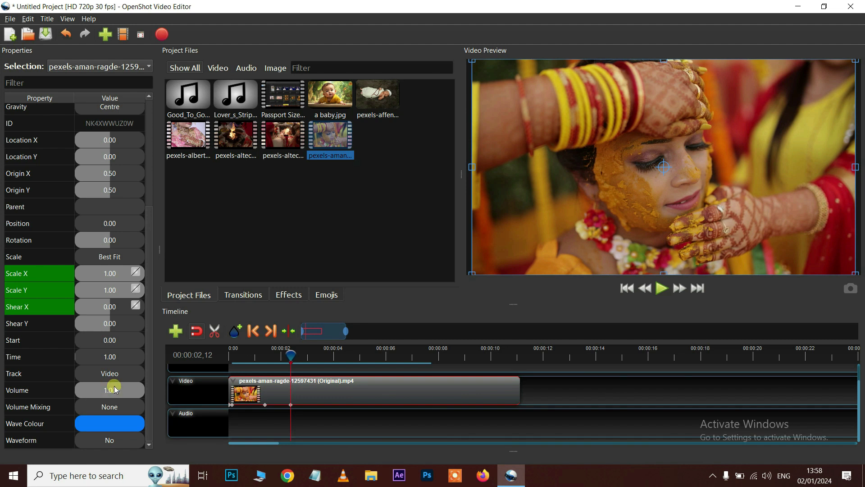
# Replace the wedding clip on the Video track with Passport Size Photo.mp4
pyautogui.click(339, 396)
pyautogui.press('Delete')
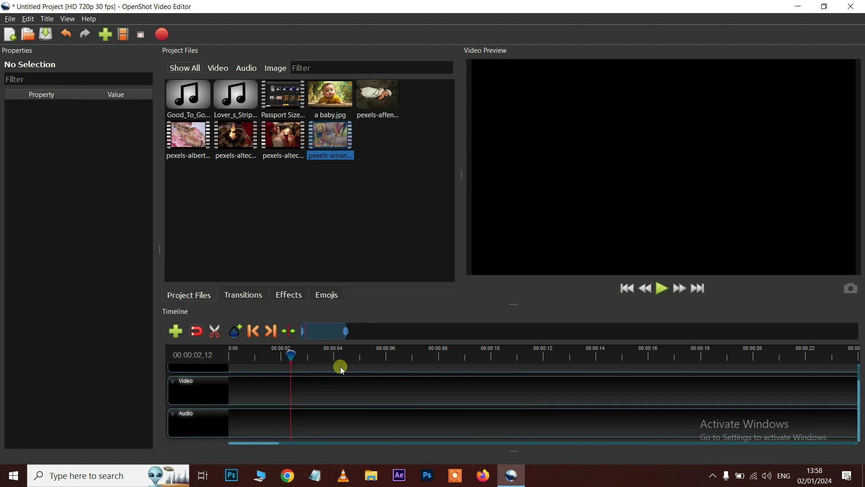
pyautogui.click(285, 98)
pyautogui.moveTo(285, 97); pyautogui.dragTo(291, 387)
# Turn on Show Waveform for the Passport Size Photo clip
pyautogui.rightClick(289, 391)
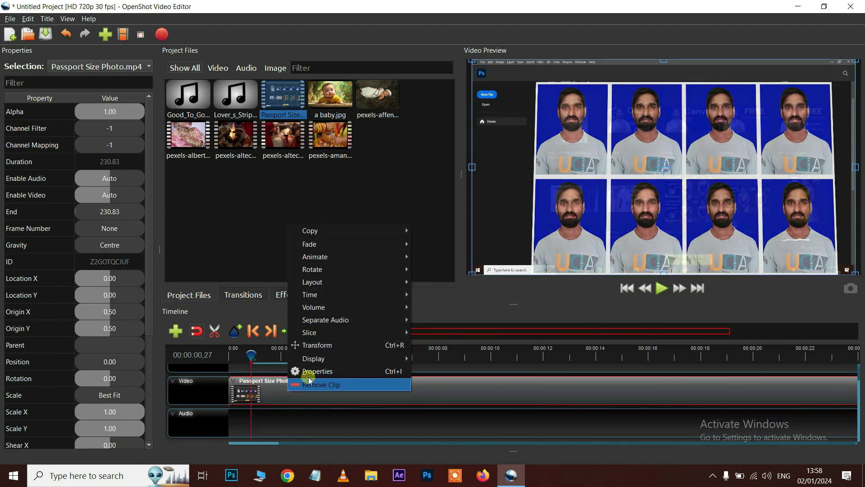
pyautogui.moveTo(332, 359)
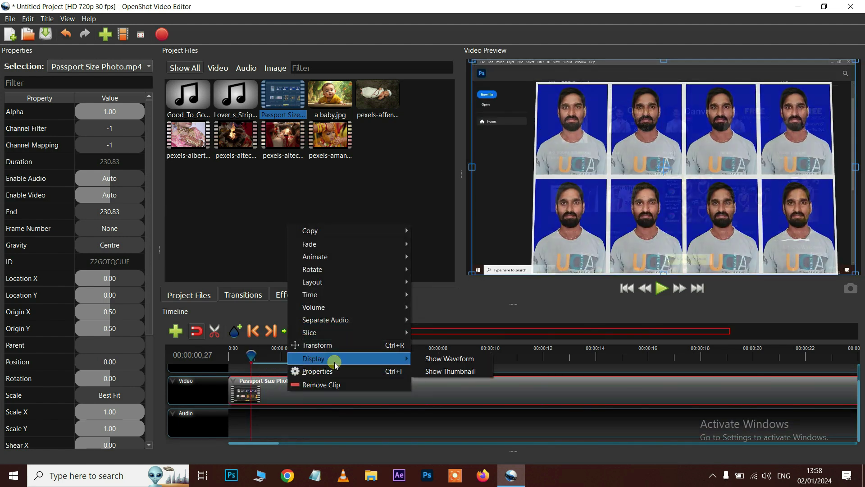
pyautogui.click(461, 362)
pyautogui.click(252, 399)
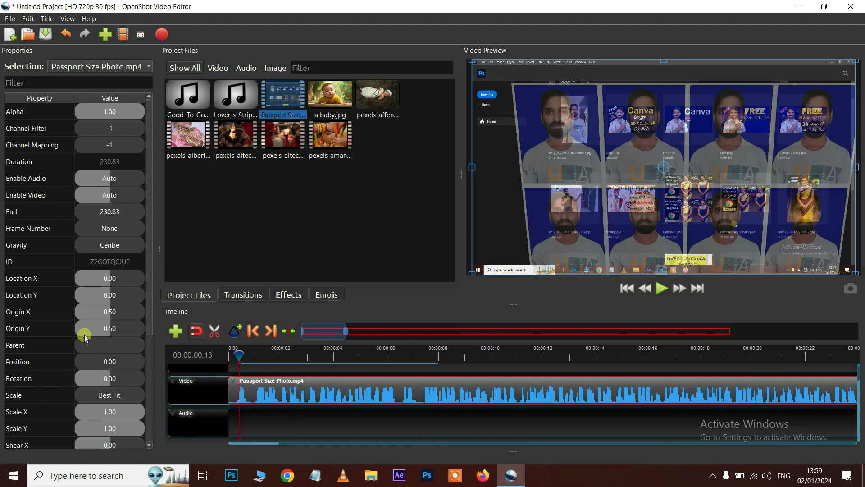
# Insert a Volume keyframe at 1.00 at the clip's start
pyautogui.scroll(-2, 68, 333)
pyautogui.scroll(-1, 68, 333)
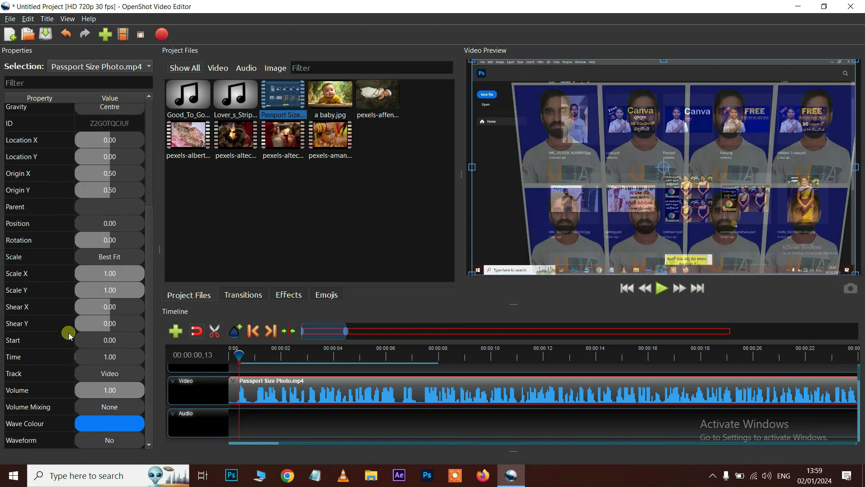
pyautogui.rightClick(21, 393)
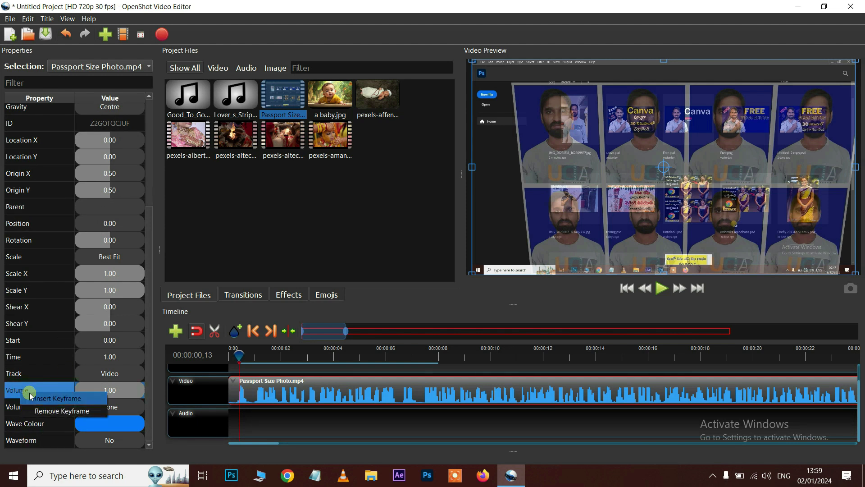
pyautogui.click(45, 398)
# Lower the clip volume to 0.40 at about 2.29 seconds
pyautogui.click(283, 360)
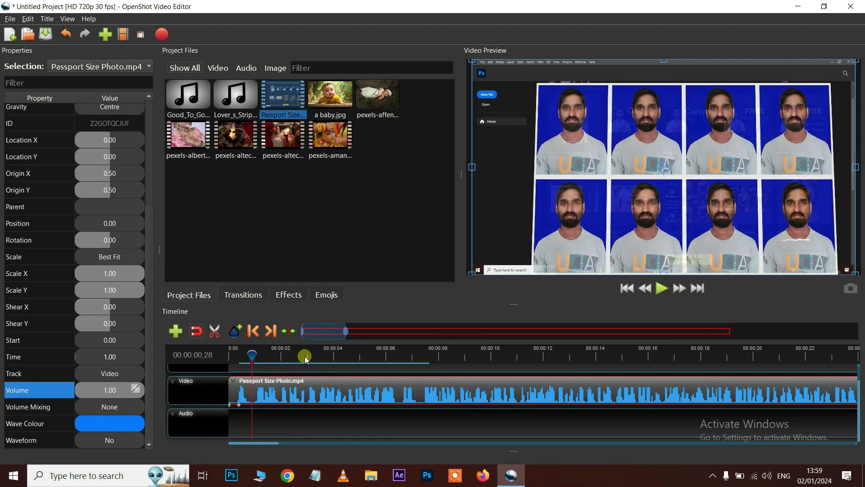
pyautogui.click(306, 356)
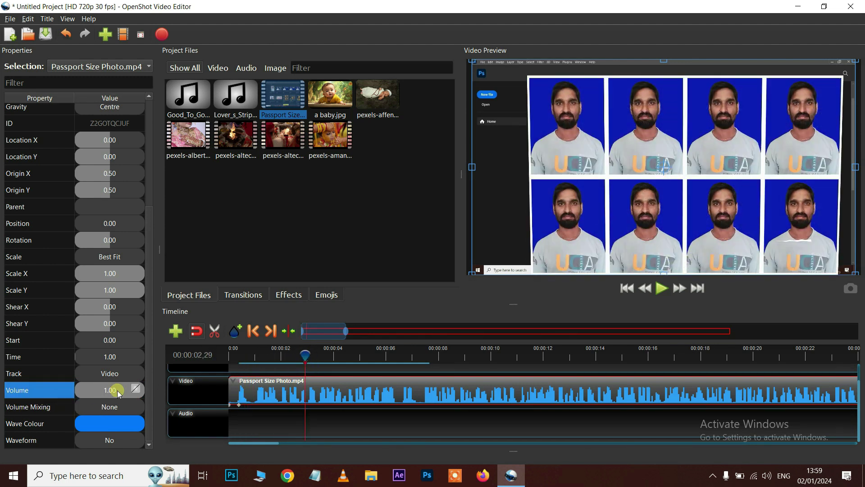
pyautogui.moveTo(113, 394); pyautogui.dragTo(102, 391)
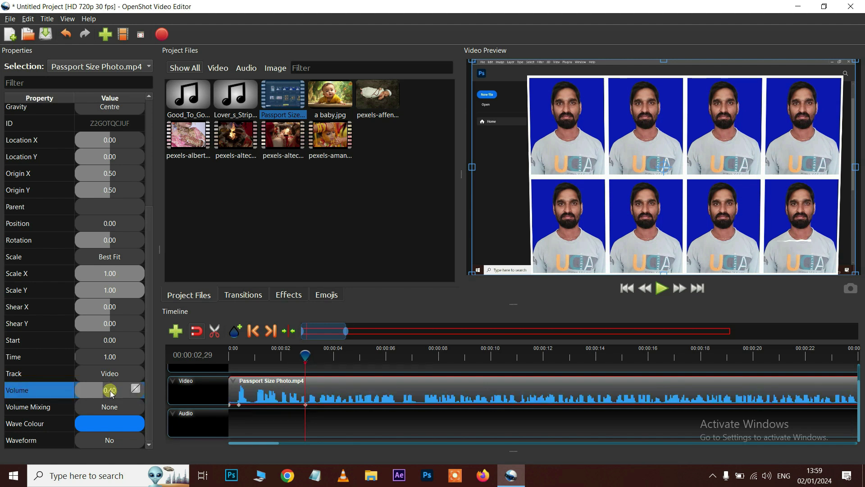
# Raise the volume to 0.76 around six seconds and play back the changes
pyautogui.moveTo(306, 355); pyautogui.dragTo(396, 357)
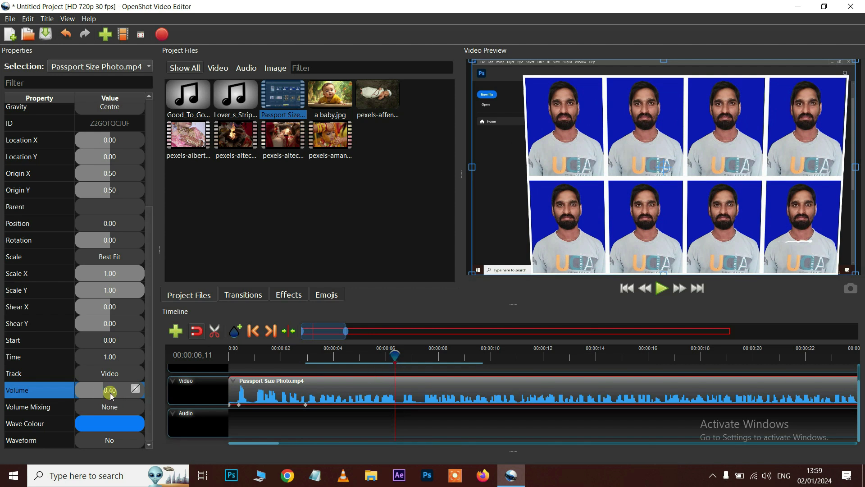
pyautogui.moveTo(125, 395)
pyautogui.mouseDown()
pyautogui.moveTo(112, 390)
pyautogui.moveTo(153, 395)
pyautogui.mouseUp()
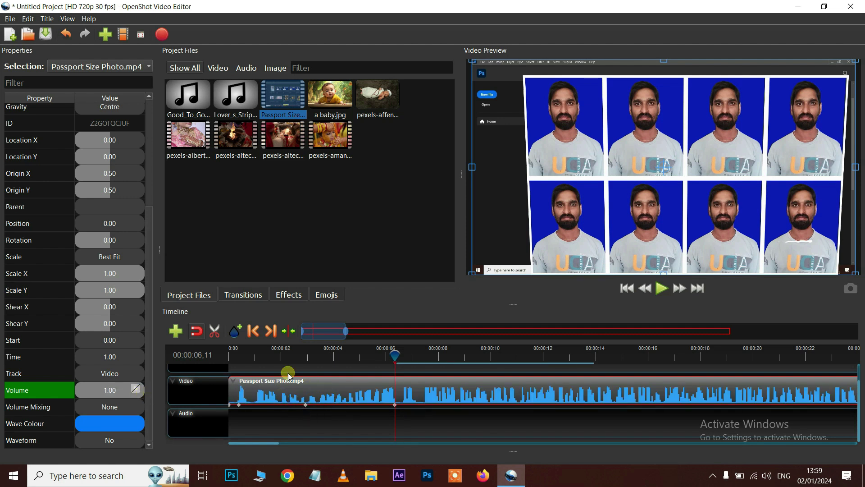
pyautogui.click(248, 356)
pyautogui.press('space')
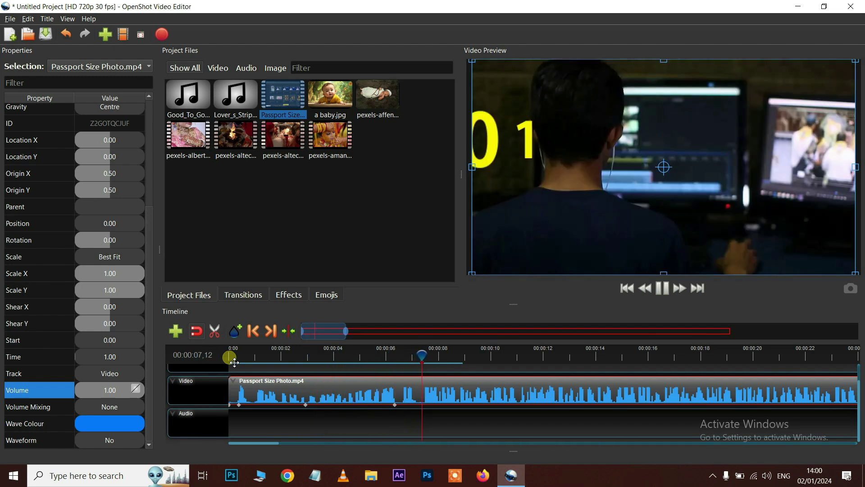
# Stop playback, reselect the Passport Size Photo clip, and browse Transitions, Effects and Emojis libraries
pyautogui.press('space')
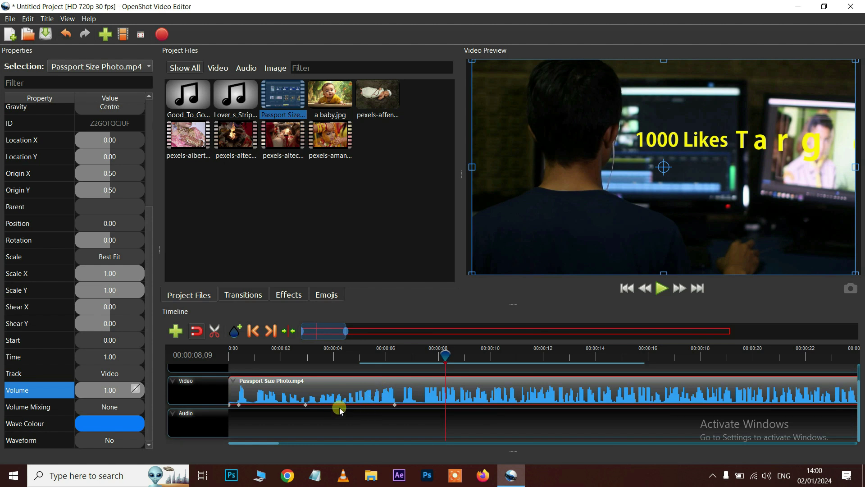
pyautogui.click(339, 407)
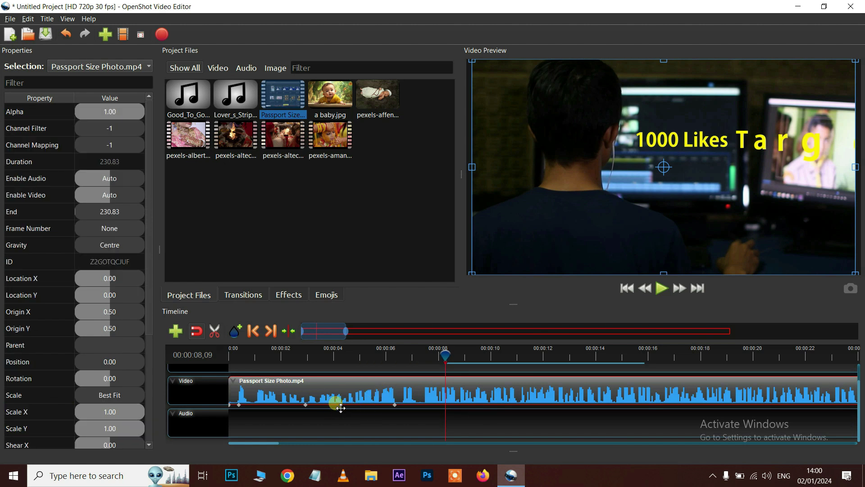
pyautogui.click(248, 302)
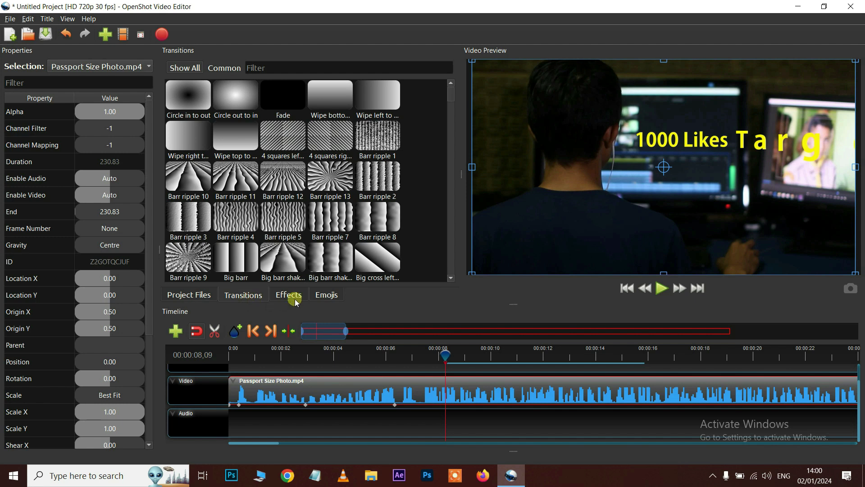
pyautogui.click(293, 298)
pyautogui.click(339, 294)
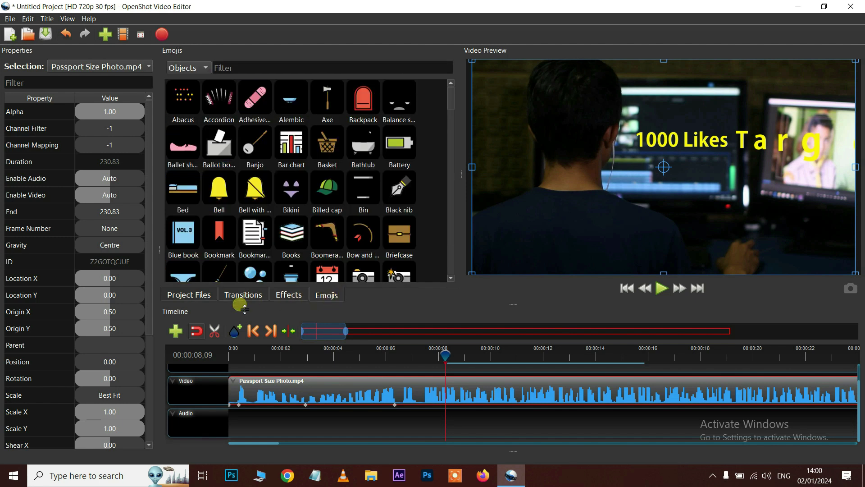
pyautogui.click(241, 295)
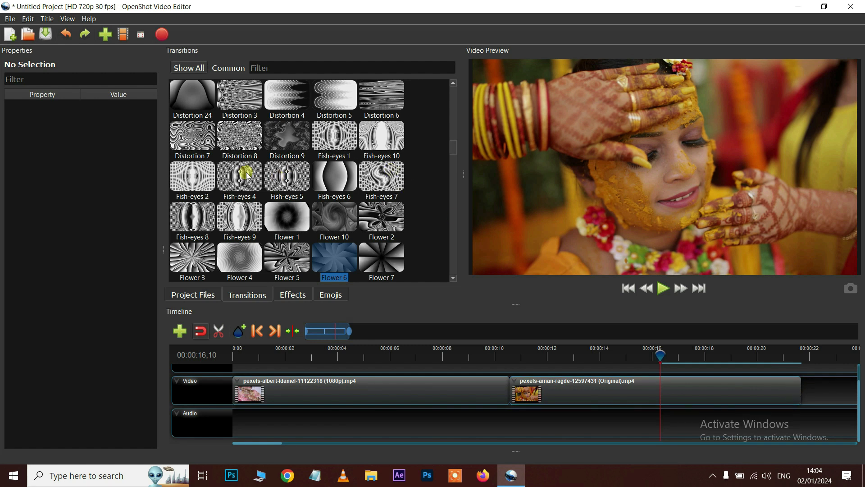
# Try the Boxes 4 transition on the Video track, then delete it
pyautogui.scroll(-3, 310, 215)
pyautogui.scroll(6, 327, 224)
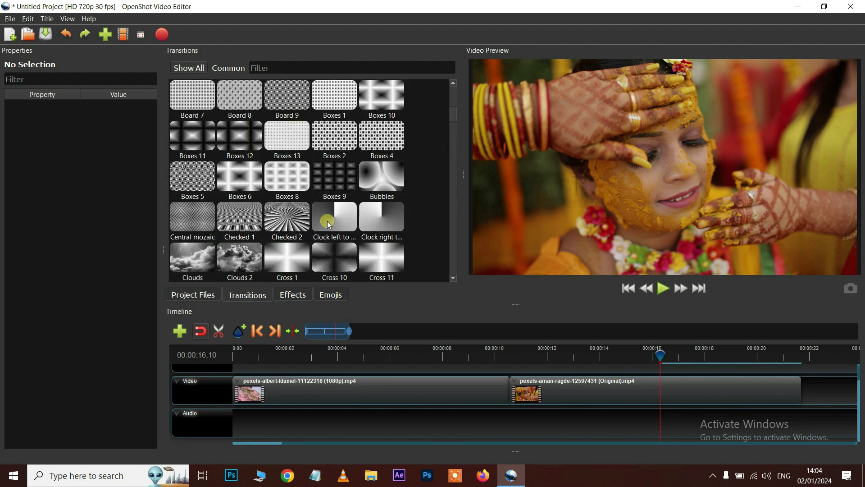
pyautogui.click(338, 141)
pyautogui.click(386, 138)
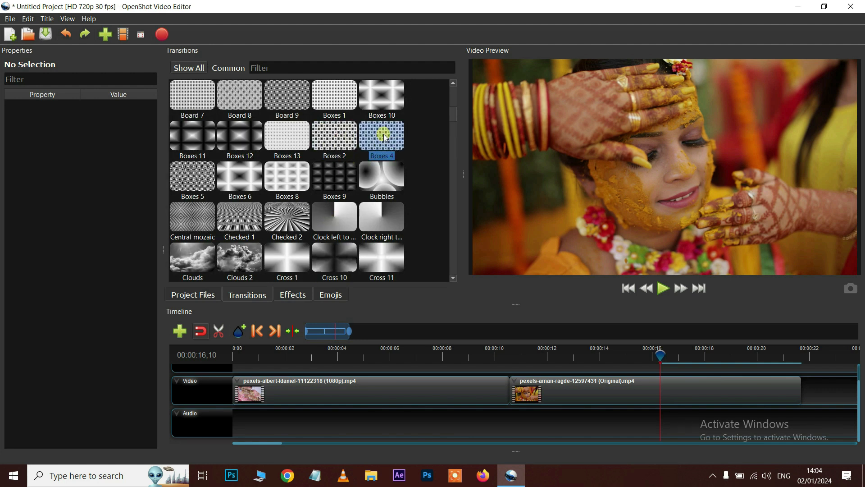
pyautogui.moveTo(388, 136); pyautogui.dragTo(320, 391)
pyautogui.click(320, 391)
pyautogui.press('Delete')
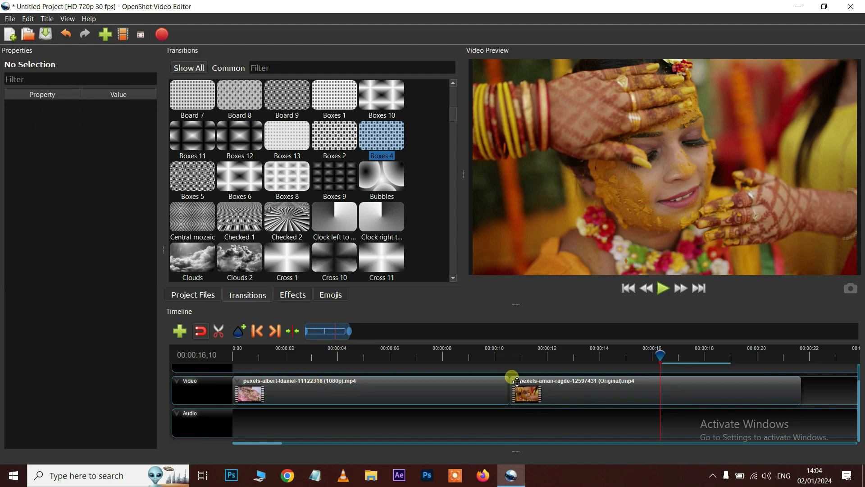
# Slide the second clip to start at 8.80, preview the overlap, and delete the Fade transition
pyautogui.click(583, 391)
pyautogui.moveTo(584, 392)
pyautogui.mouseDown()
pyautogui.moveTo(610, 388)
pyautogui.moveTo(568, 394)
pyautogui.mouseUp()
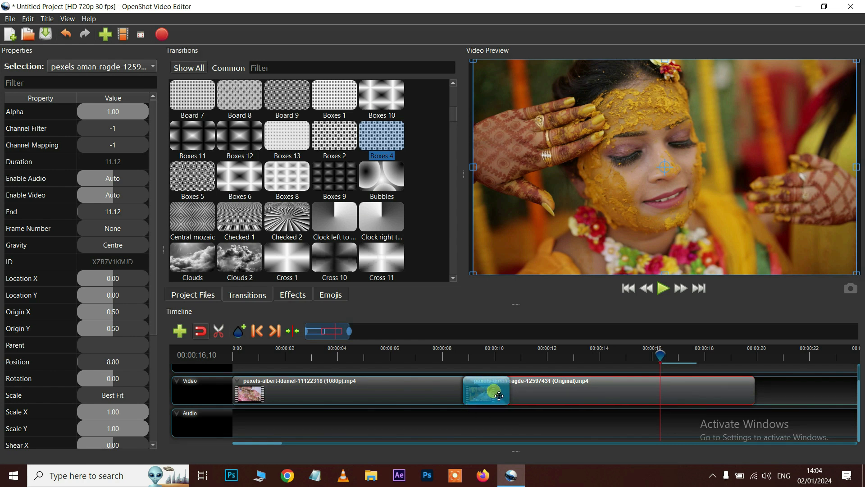
pyautogui.click(457, 354)
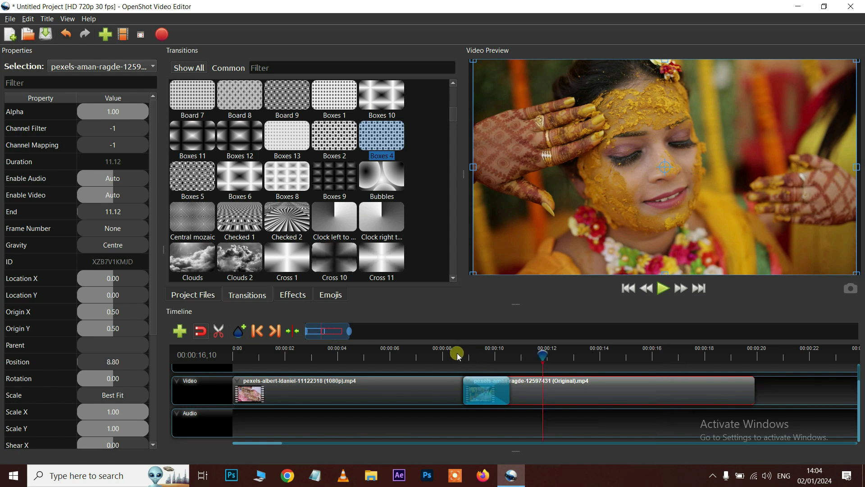
pyautogui.press('space')
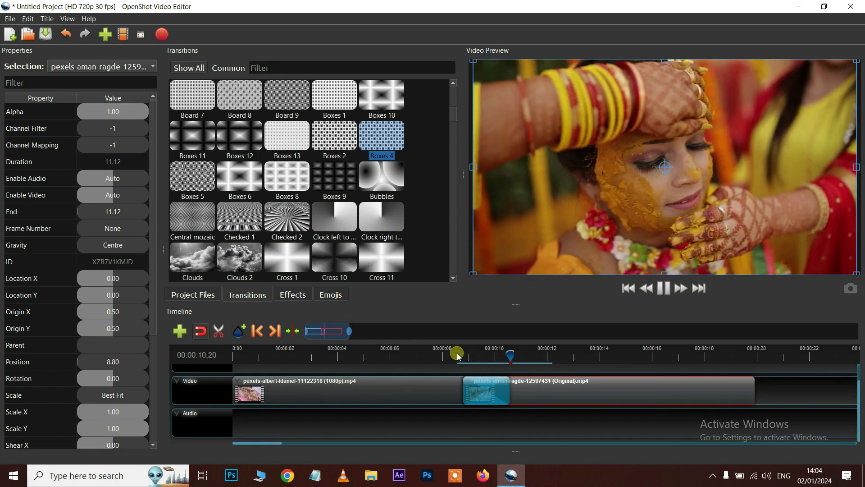
pyautogui.click(491, 399)
pyautogui.press('Delete')
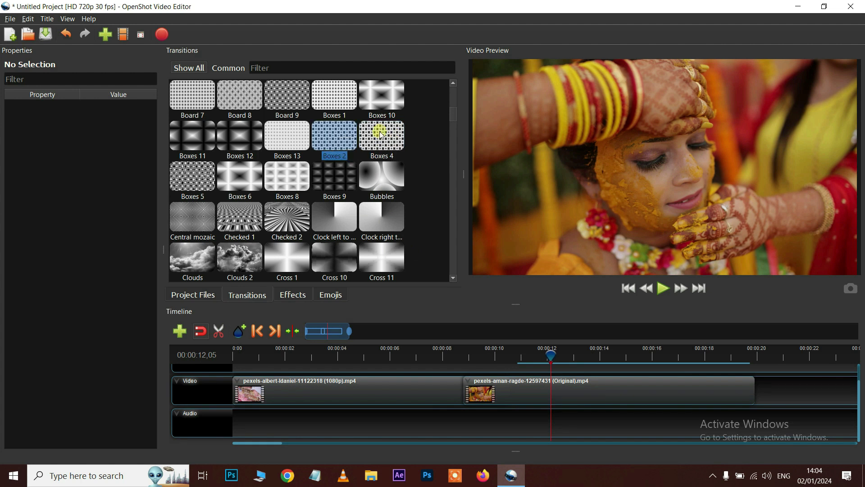
# Place Postime 1 over the clips' overlap and trim it to 2.43 seconds
pyautogui.scroll(-5, 369, 151)
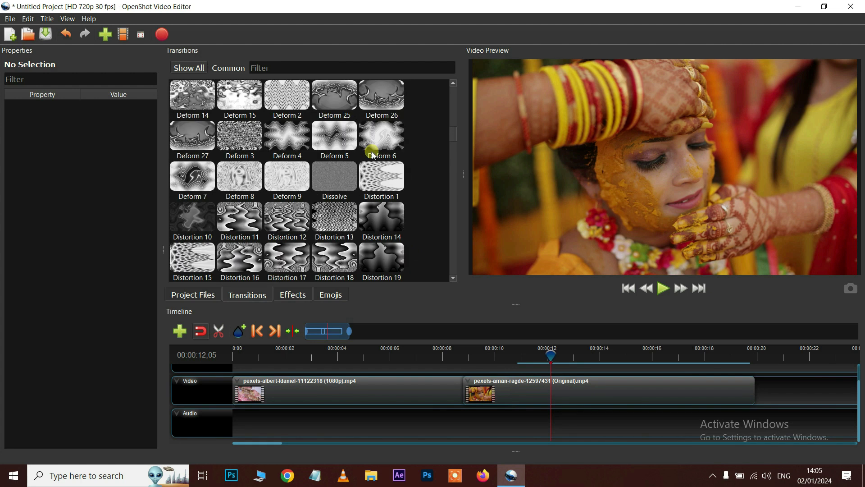
pyautogui.scroll(-10, 372, 144)
pyautogui.click(338, 219)
pyautogui.moveTo(337, 221); pyautogui.dragTo(361, 399)
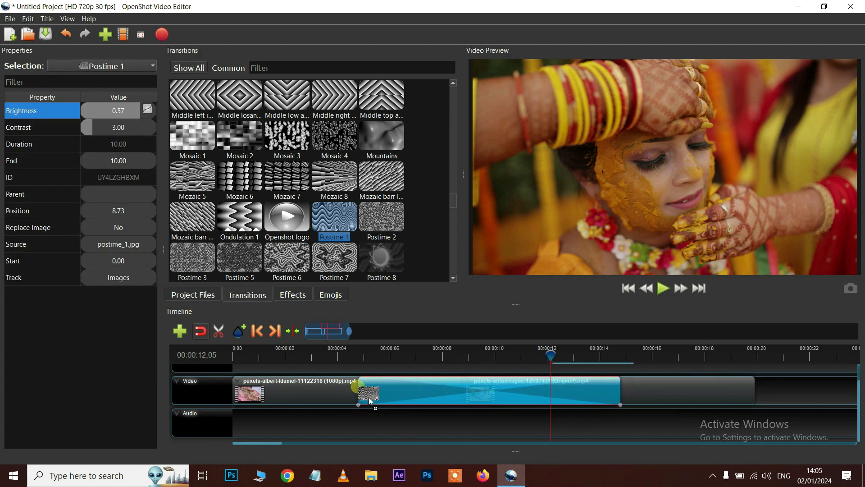
pyautogui.moveTo(601, 395); pyautogui.dragTo(514, 395)
pyautogui.moveTo(359, 394); pyautogui.dragTo(446, 395)
# Preview the Postime 1 transition from around 8.24 seconds
pyautogui.click(434, 356)
pyautogui.press('space')
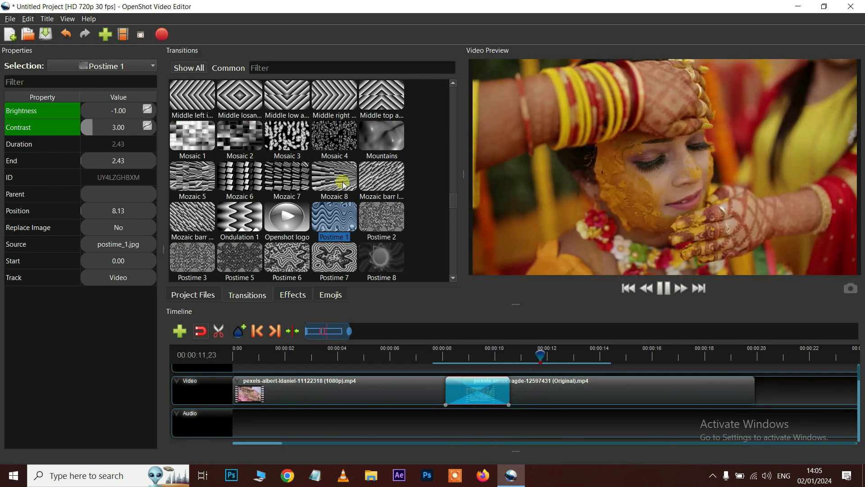
pyautogui.press('space')
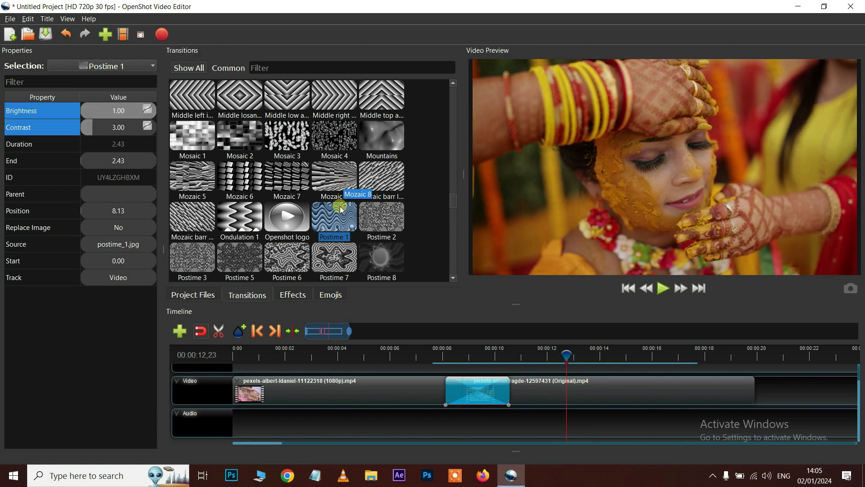
pyautogui.click(462, 354)
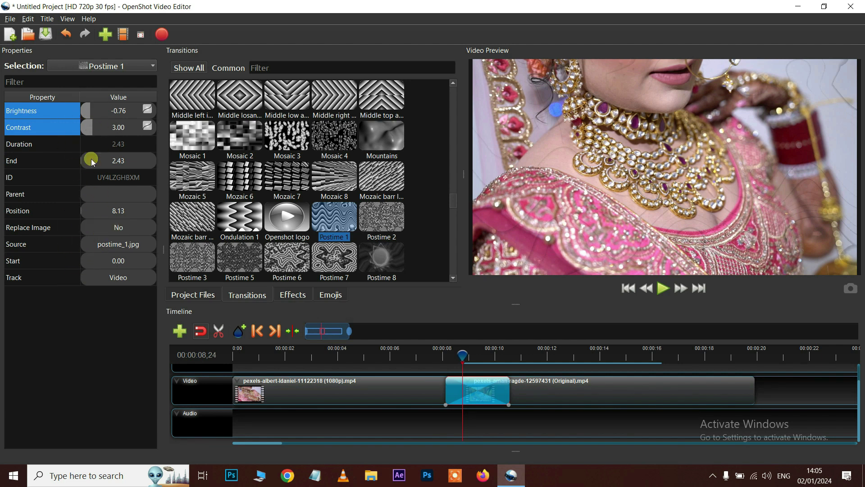
pyautogui.click(440, 348)
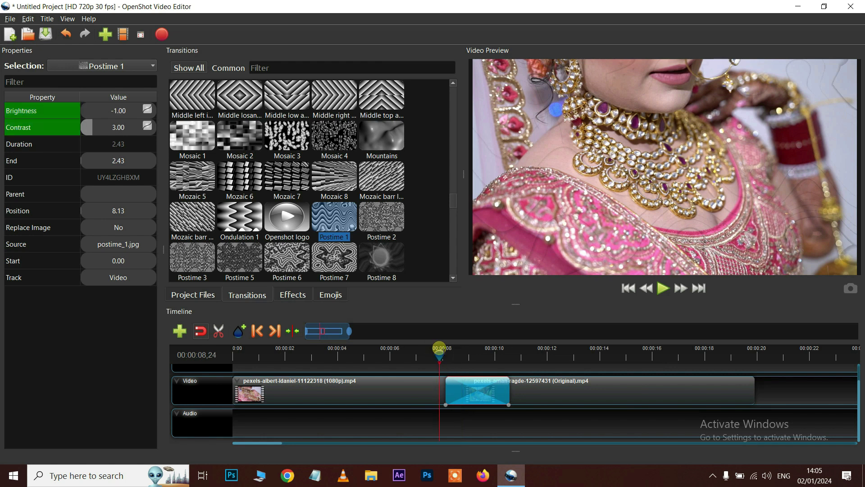
pyautogui.press('space')
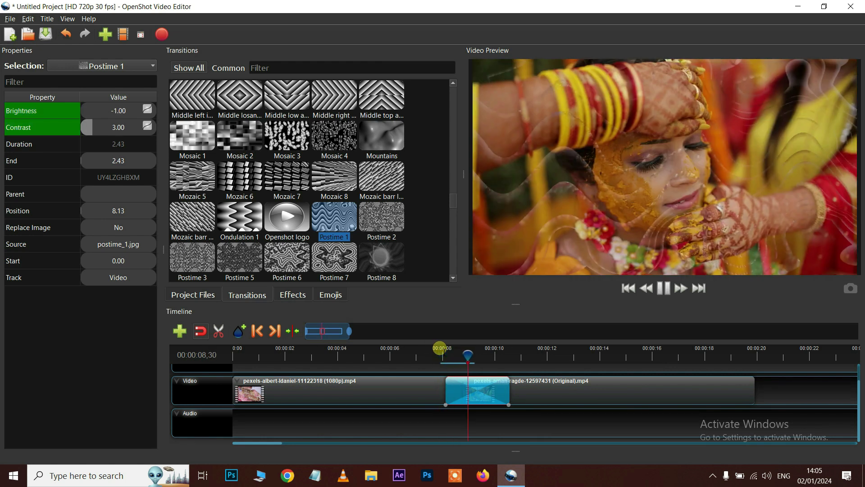
pyautogui.press('space')
# Delete the Postime 1 transition from between the wedding clips
pyautogui.scroll(-5, 351, 169)
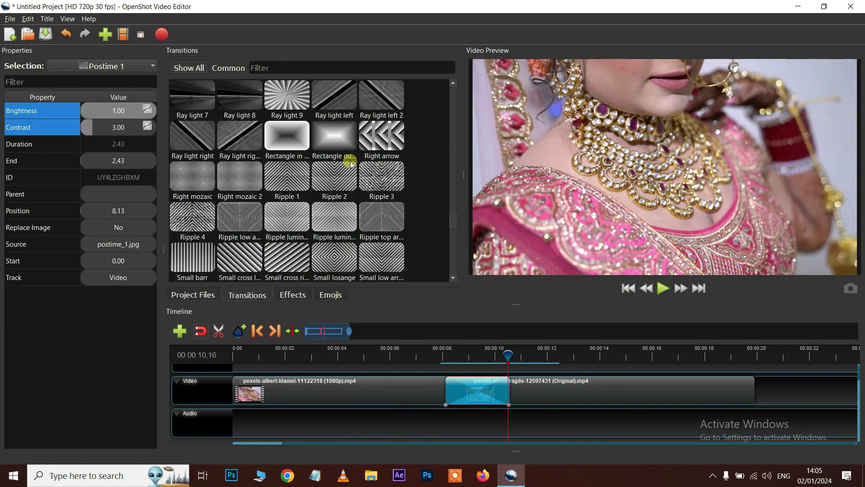
pyautogui.scroll(-5, 351, 168)
pyautogui.scroll(15, 351, 169)
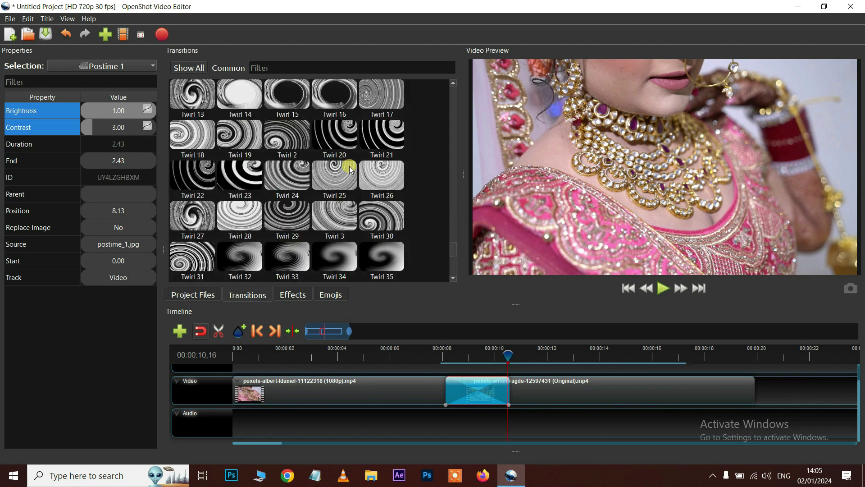
pyautogui.click(475, 401)
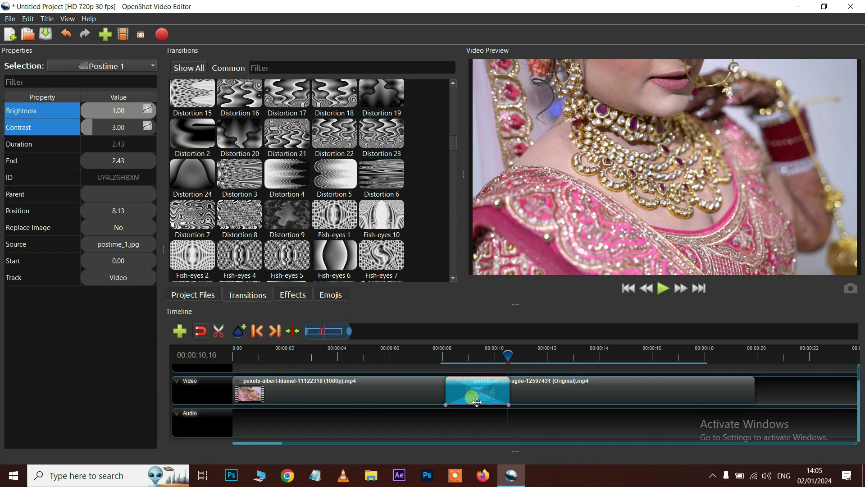
pyautogui.press('Delete')
pyautogui.scroll(10, 345, 230)
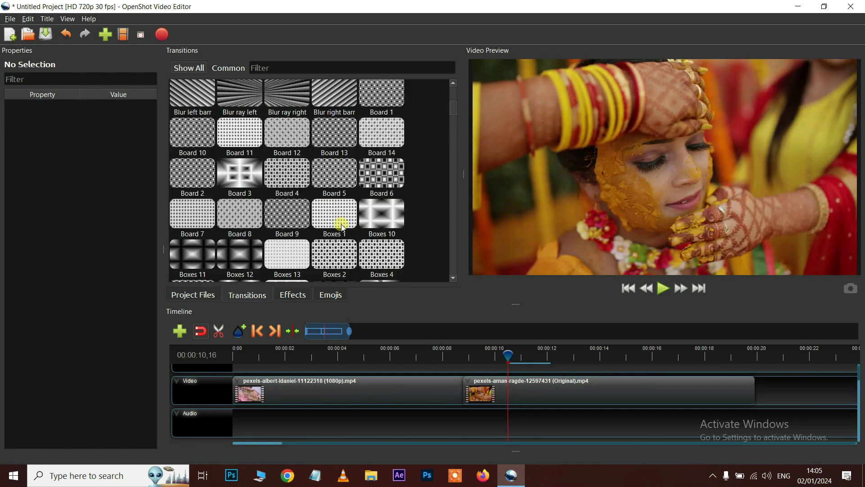
# Place the Checked 1 transition between the clips and preview it from about 5 seconds
pyautogui.scroll(-3, 260, 229)
pyautogui.moveTo(243, 221); pyautogui.dragTo(377, 392)
pyautogui.click(581, 392)
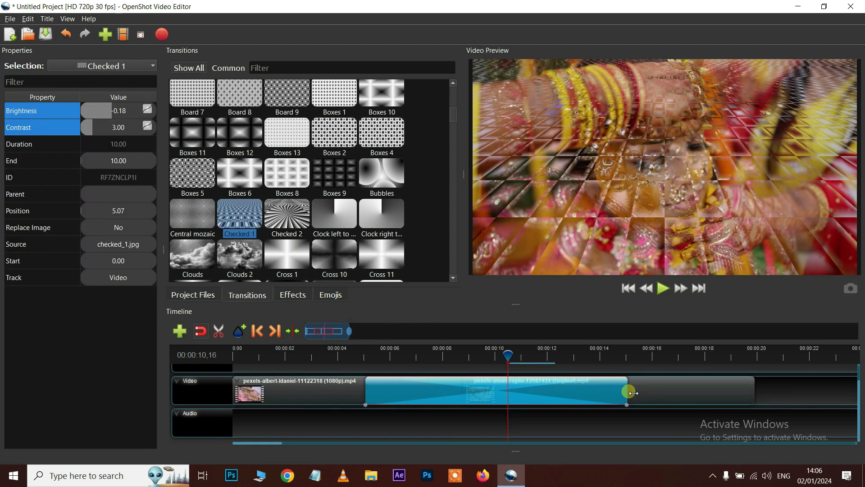
pyautogui.click(355, 357)
pyautogui.press('space')
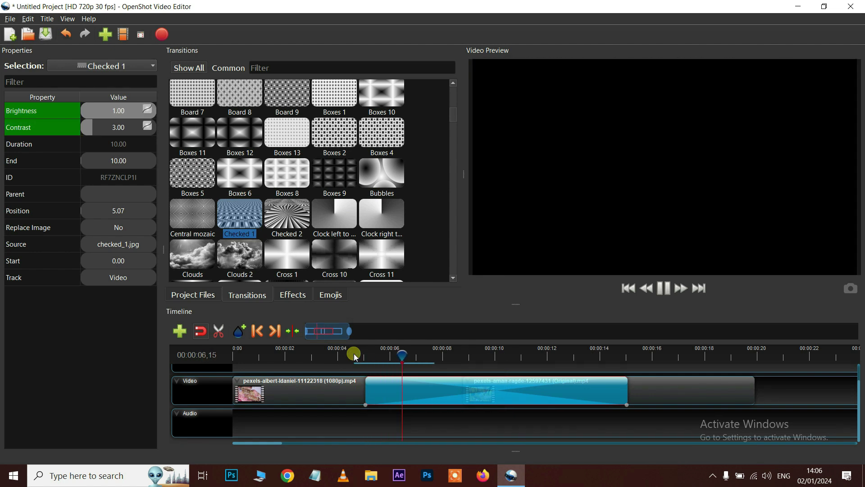
pyautogui.press('space')
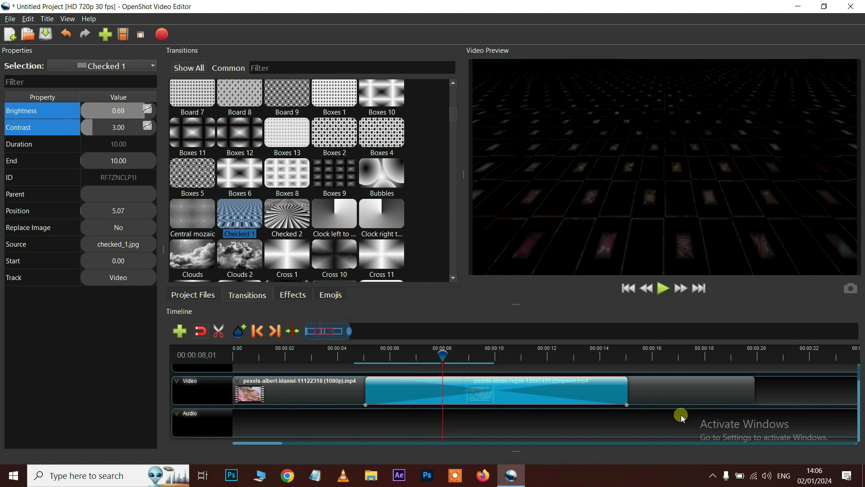
# Trim Checked 1 to 2.56 seconds and preview it again
pyautogui.moveTo(630, 390); pyautogui.dragTo(509, 396)
pyautogui.moveTo(368, 396); pyautogui.dragTo(441, 397)
pyautogui.click(433, 354)
pyautogui.press('space')
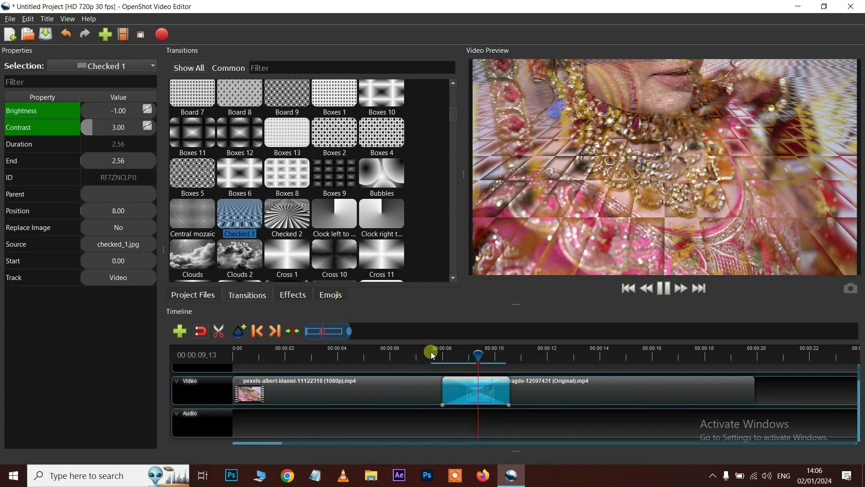
pyautogui.press('space')
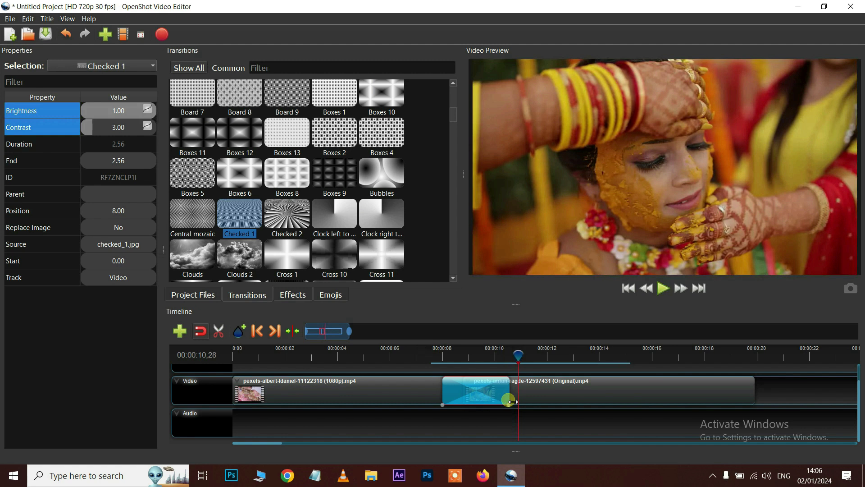
# Delete the Checked 1 transition and show the Effects library
pyautogui.click(465, 403)
pyautogui.press('Delete')
pyautogui.click(299, 297)
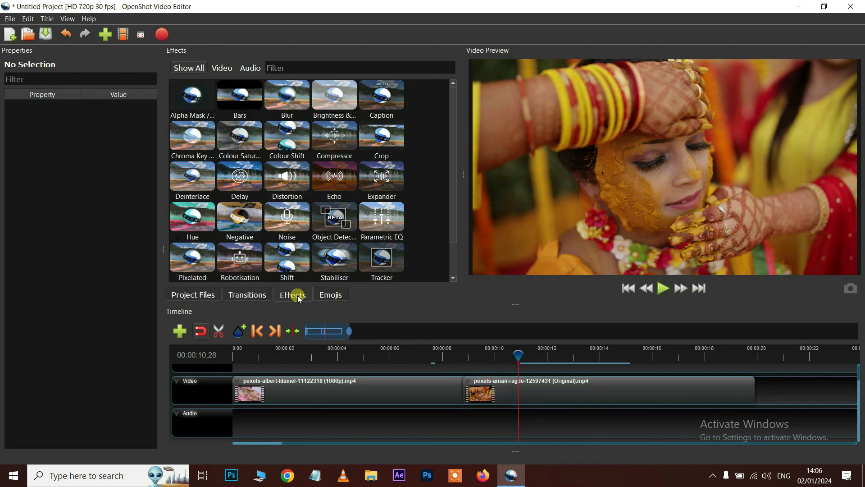
# Apply Brightness & Contrast to the pexels-albert-idaniel clip with brightness -0.09 and raised contrast
pyautogui.click(366, 396)
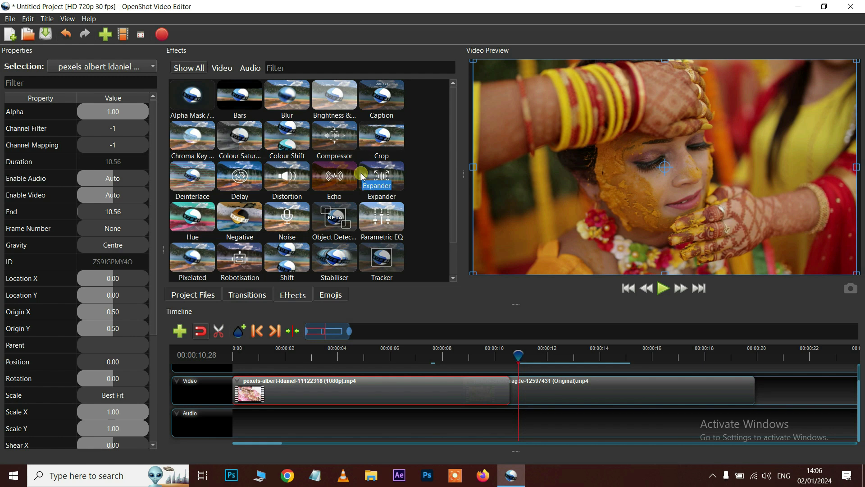
pyautogui.click(334, 102)
pyautogui.moveTo(335, 102); pyautogui.dragTo(289, 396)
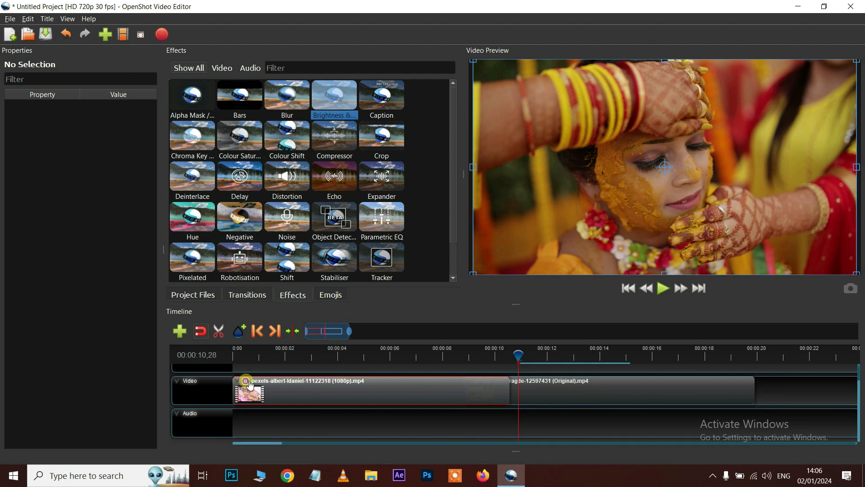
pyautogui.click(251, 384)
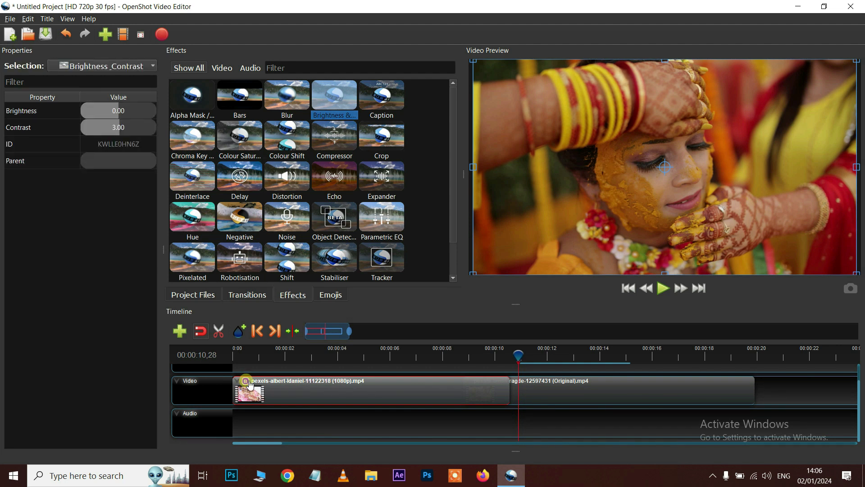
pyautogui.moveTo(116, 113); pyautogui.dragTo(123, 130)
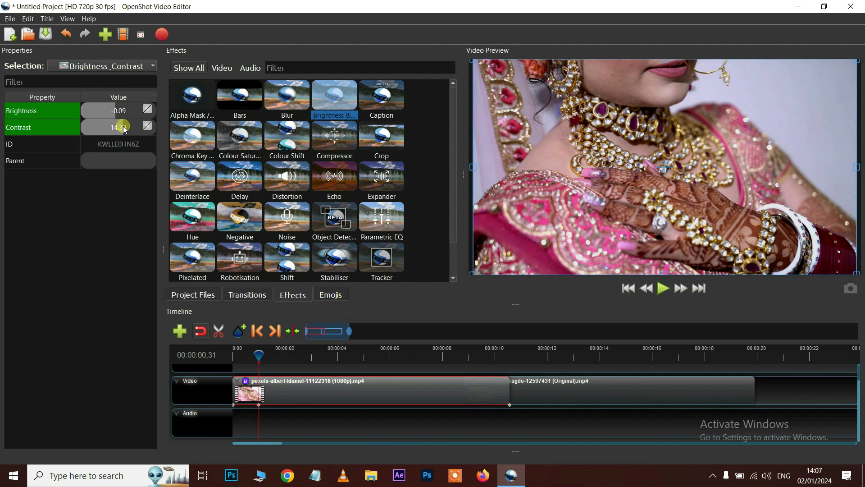
pyautogui.click(554, 383)
pyautogui.click(247, 140)
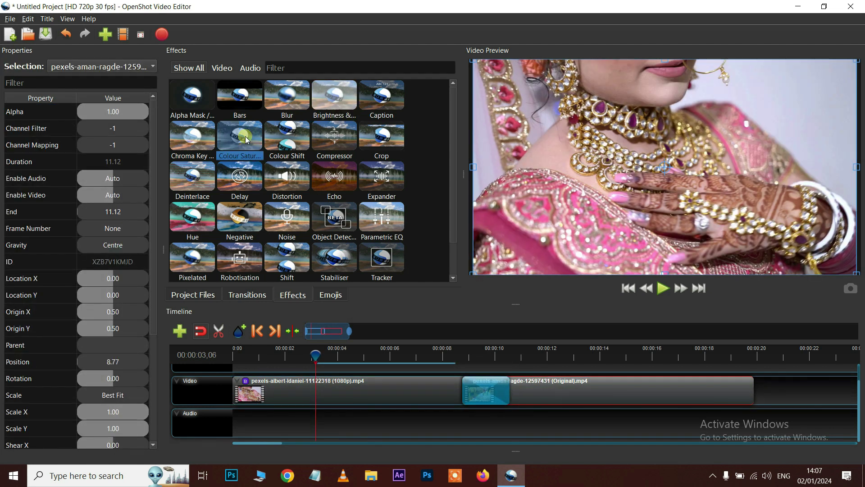
# Add Colour Saturation to the second clip, keyframing saturation from 2.44 down to about 1.23 at 9.7 seconds
pyautogui.moveTo(243, 141)
pyautogui.mouseDown()
pyautogui.moveTo(496, 410)
pyautogui.moveTo(482, 390)
pyautogui.mouseUp()
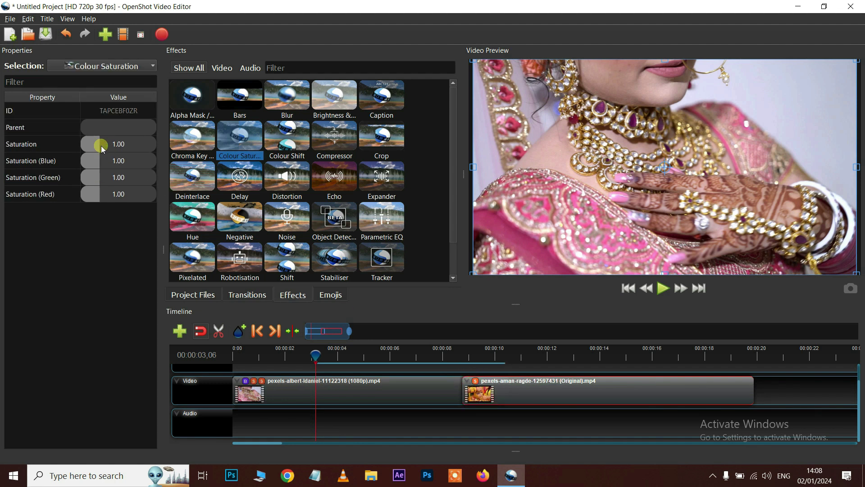
pyautogui.moveTo(96, 145); pyautogui.dragTo(116, 150)
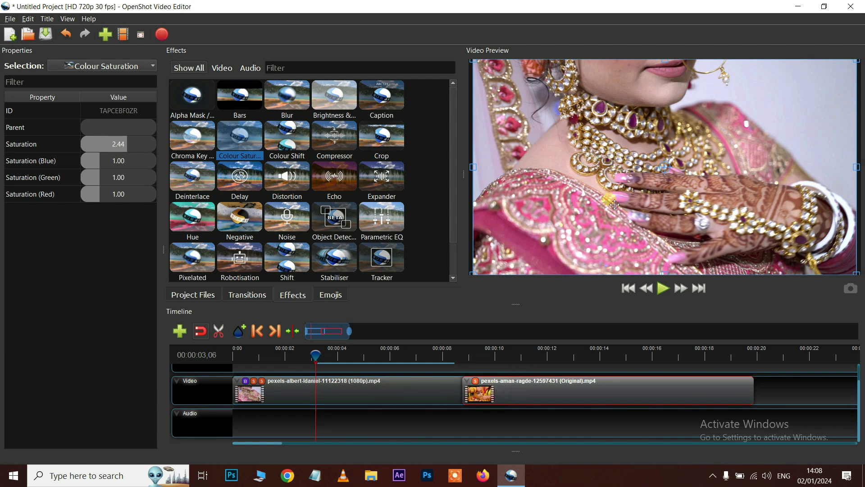
pyautogui.click(488, 355)
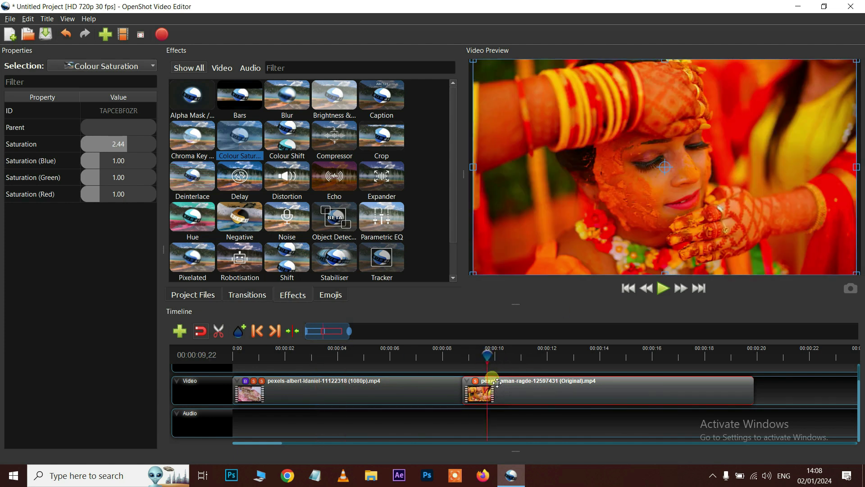
pyautogui.moveTo(127, 148); pyautogui.dragTo(107, 198)
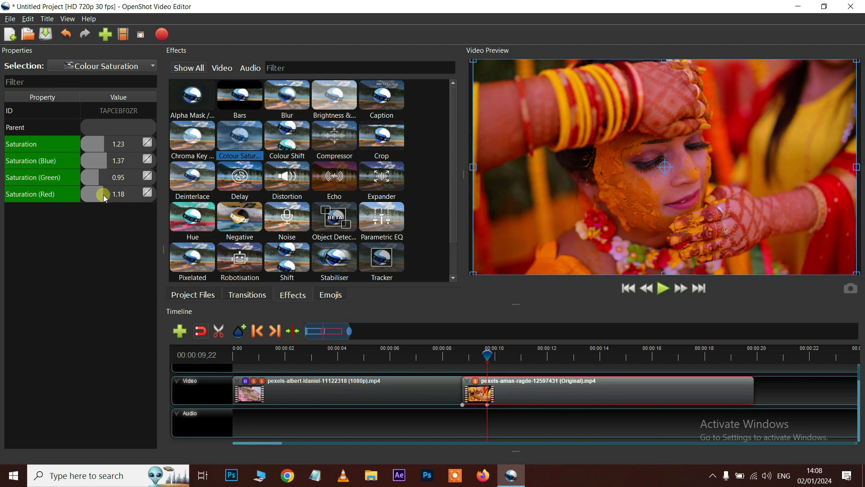
# Preview the saturation change and inspect the Saturation keyframe options around 11.8 seconds
pyautogui.click(461, 354)
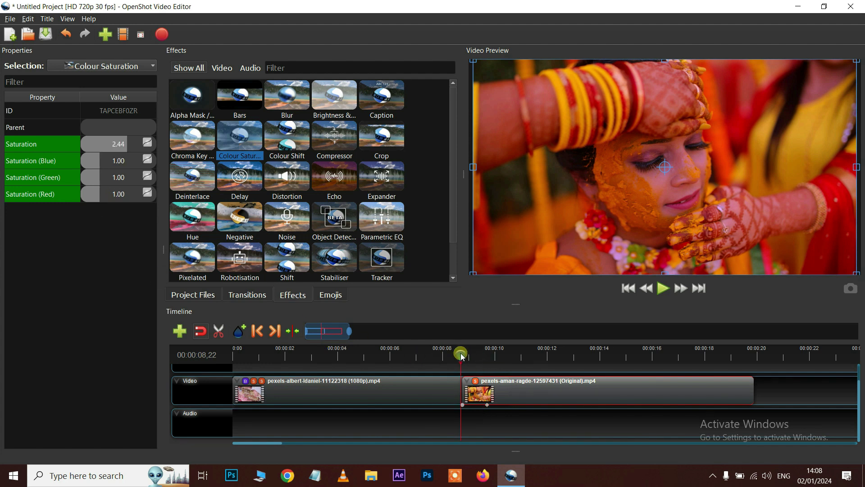
pyautogui.press('space')
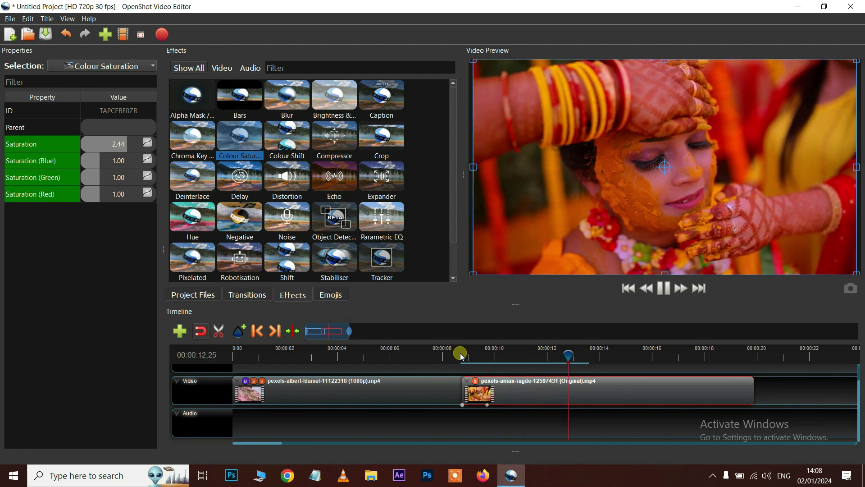
pyautogui.press('space')
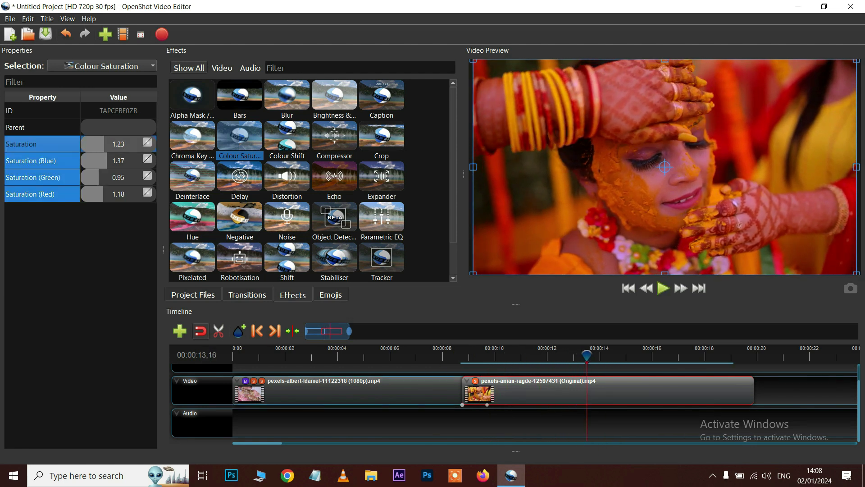
pyautogui.rightClick(33, 149)
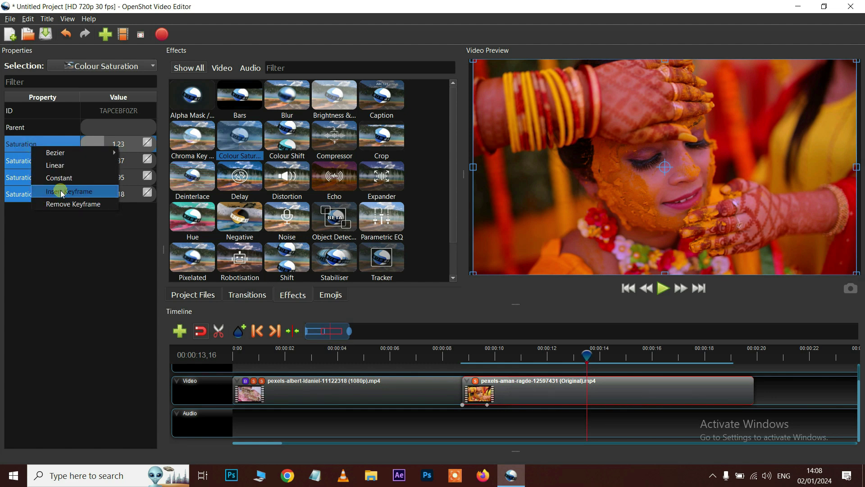
pyautogui.click(540, 354)
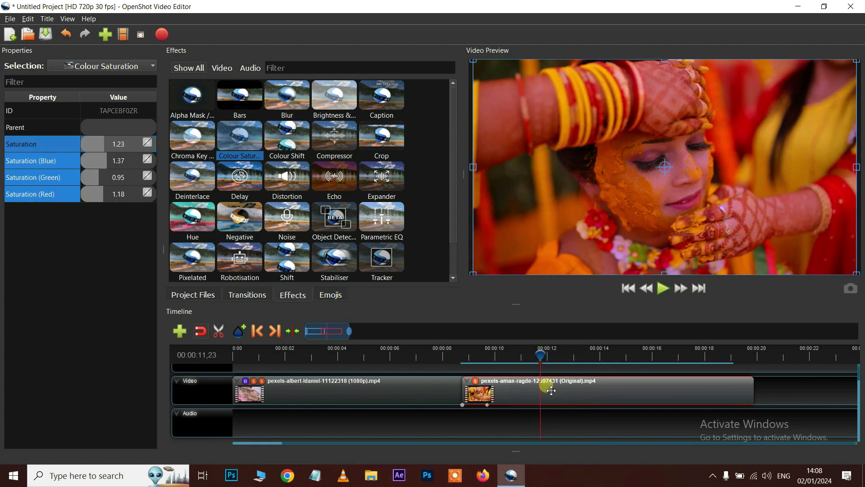
pyautogui.click(122, 147)
# Split the second wedding clip into three pieces at cut points around 12 and 13 seconds
pyautogui.click(127, 220)
pyautogui.moveTo(510, 361); pyautogui.dragTo(557, 359)
pyautogui.click(577, 397)
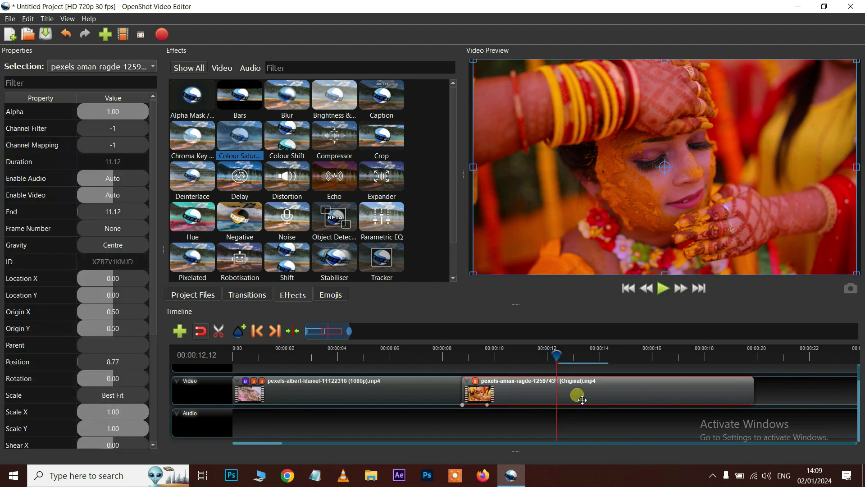
pyautogui.hotkey('ctrl', 'k')
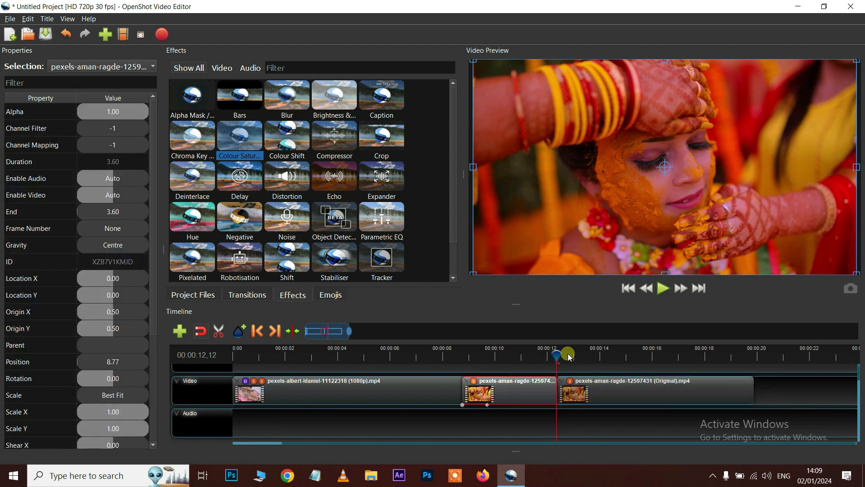
pyautogui.moveTo(557, 353); pyautogui.dragTo(620, 363)
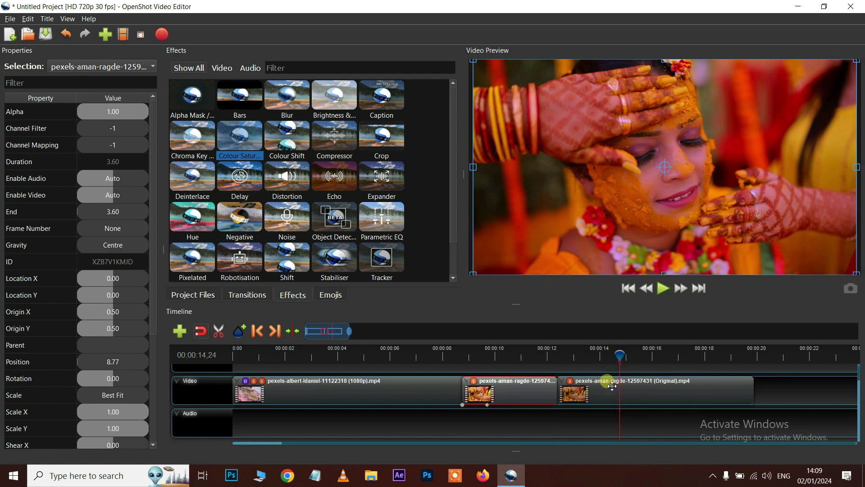
pyautogui.click(611, 393)
pyautogui.hotkey('ctrl', 'k')
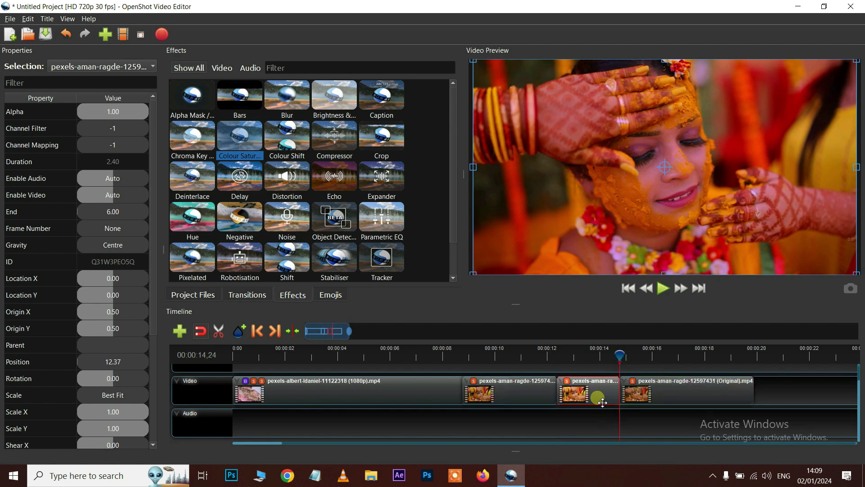
# Remove the Colour Saturation effect from the first and last pieces, keeping it on the middle one
pyautogui.click(585, 355)
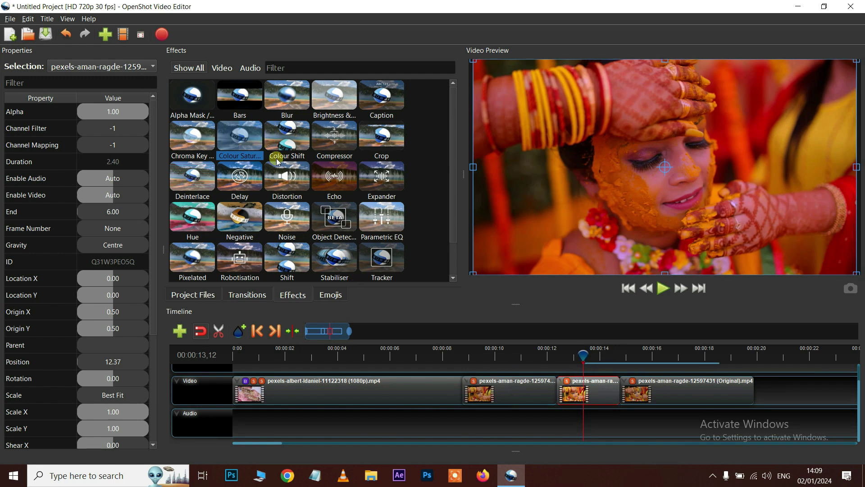
pyautogui.scroll(-1, 277, 166)
pyautogui.scroll(1, 277, 166)
pyautogui.rightClick(476, 383)
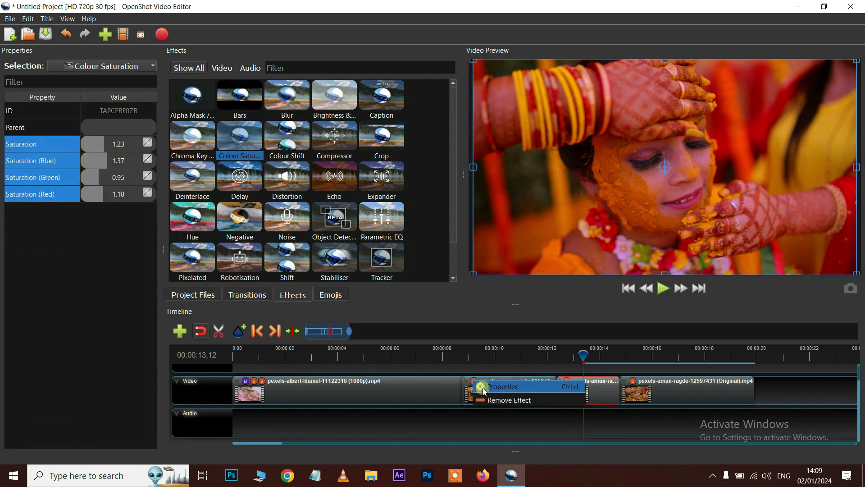
pyautogui.click(531, 402)
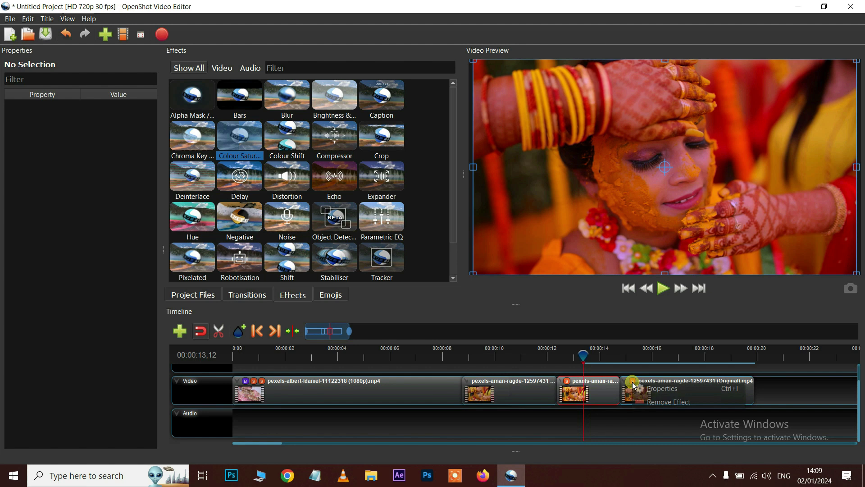
pyautogui.rightClick(637, 384)
pyautogui.click(689, 402)
pyautogui.click(547, 349)
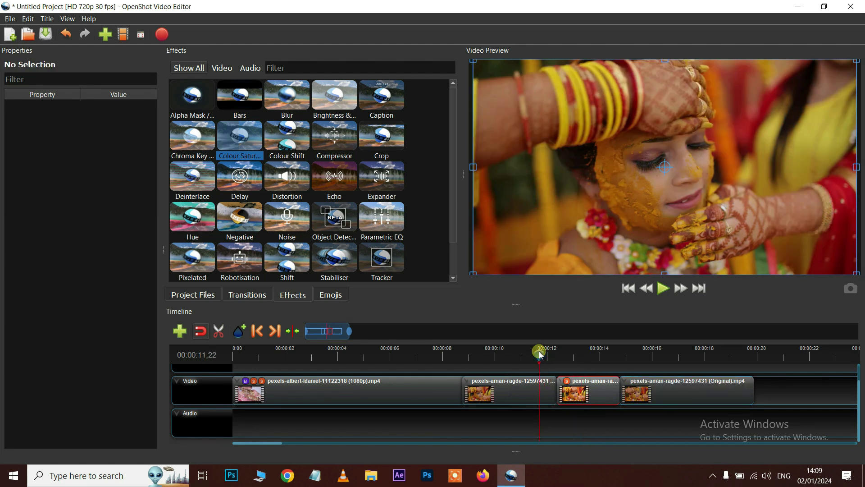
pyautogui.press('space')
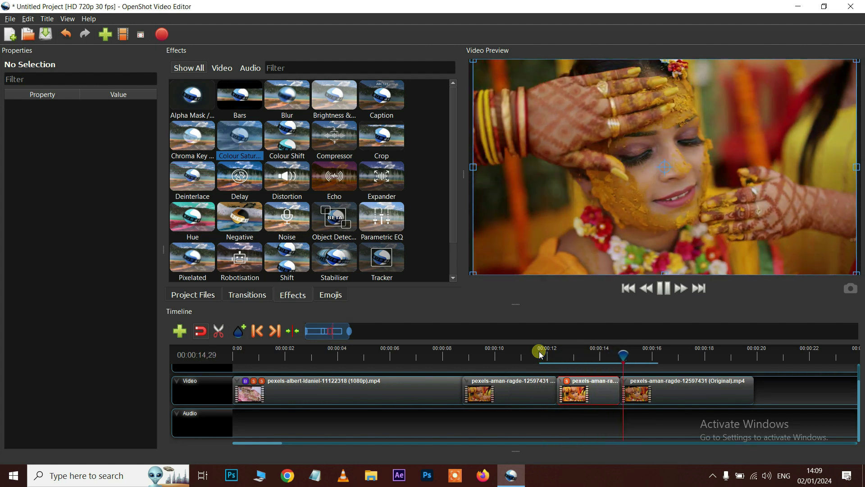
pyautogui.press('space')
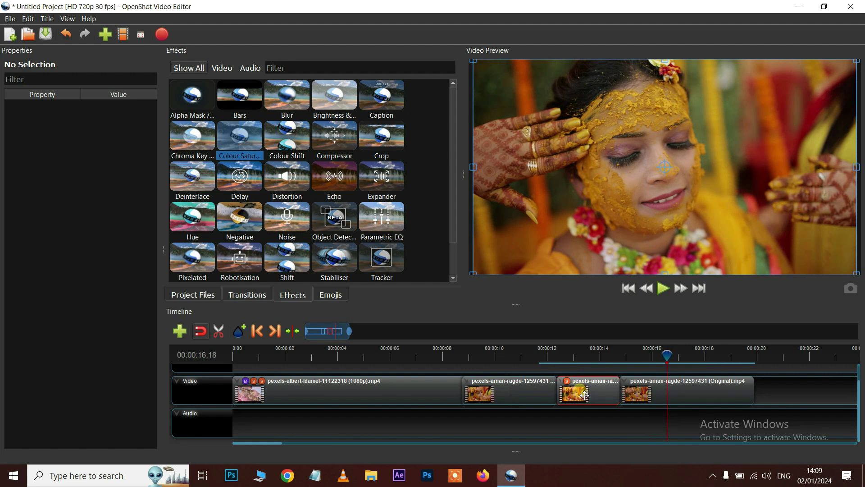
pyautogui.click(193, 144)
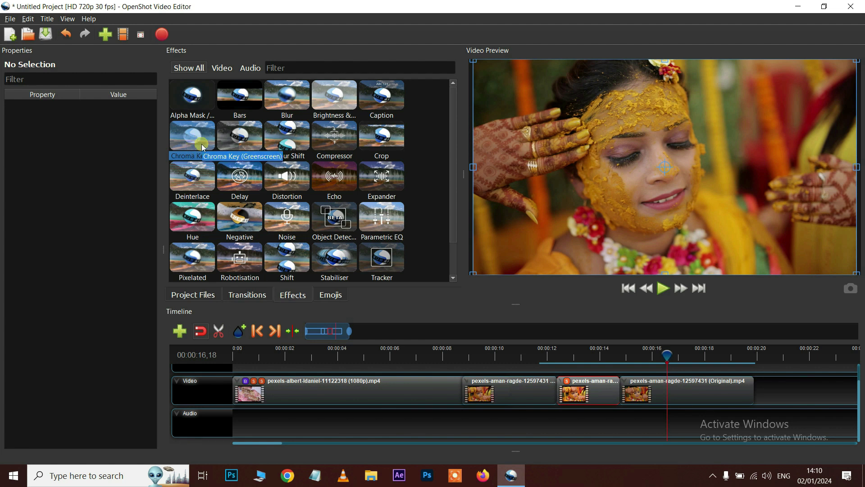
# Import the butterflies green-screen video into the project
pyautogui.hotkey('ctrl', 'i')
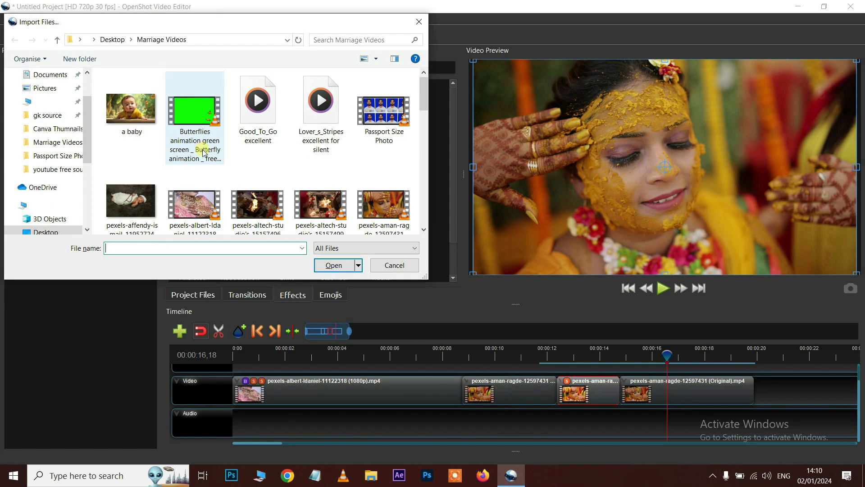
pyautogui.click(194, 111)
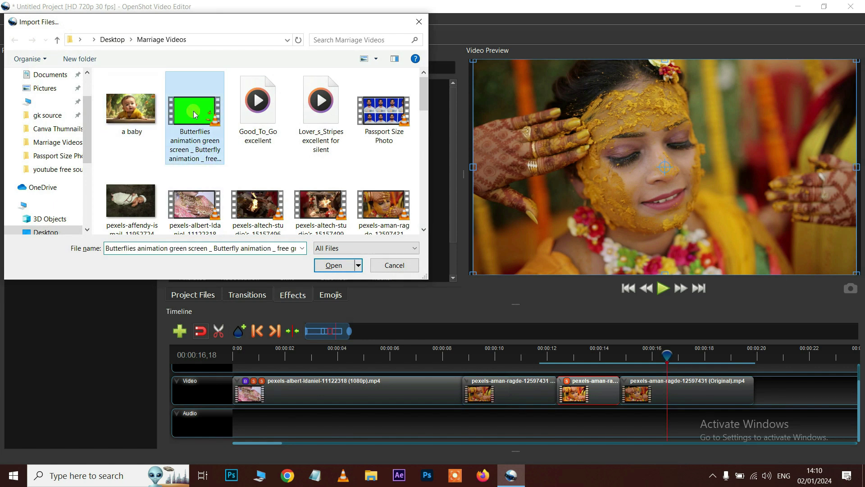
pyautogui.click(317, 266)
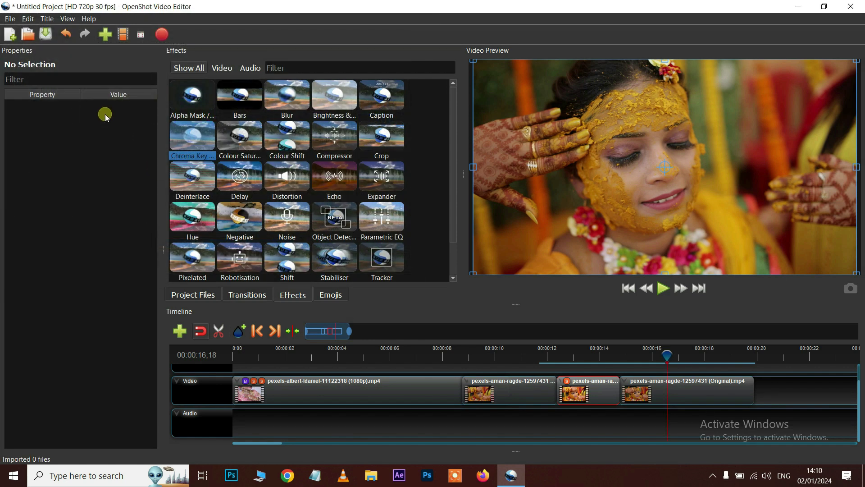
# Place the butterflies clip on a new track above the wedding clips
pyautogui.click(196, 296)
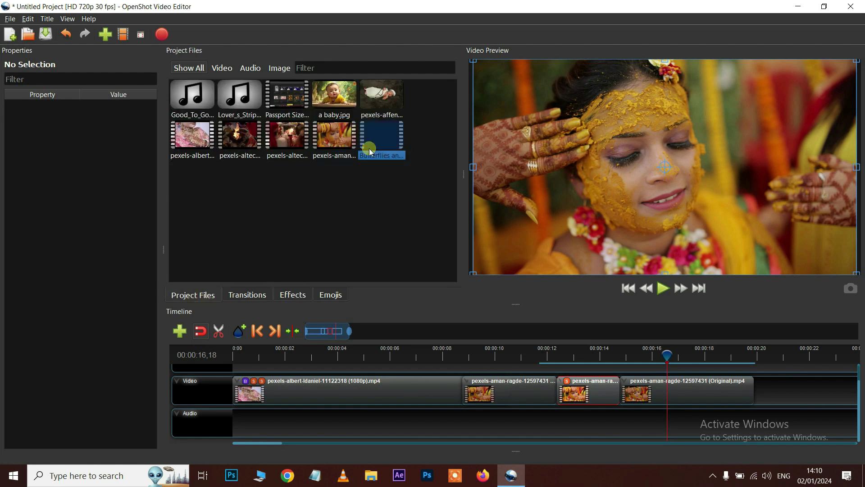
pyautogui.moveTo(380, 152); pyautogui.dragTo(531, 416)
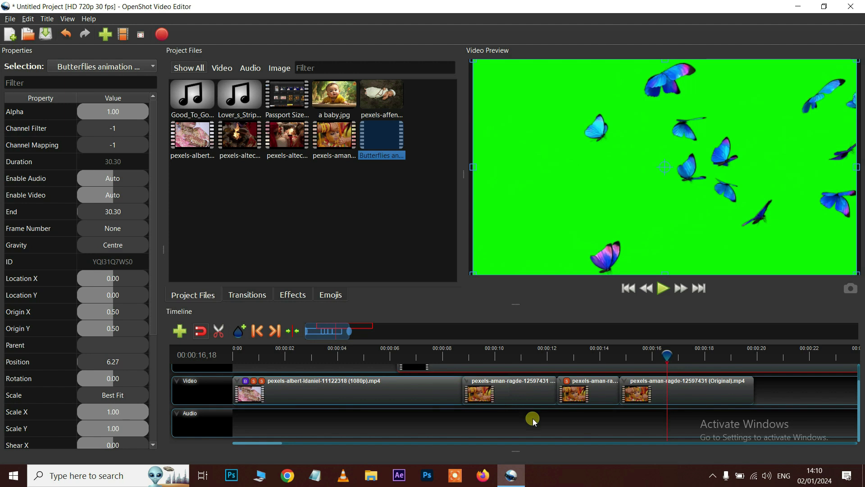
pyautogui.click(396, 358)
pyautogui.click(381, 383)
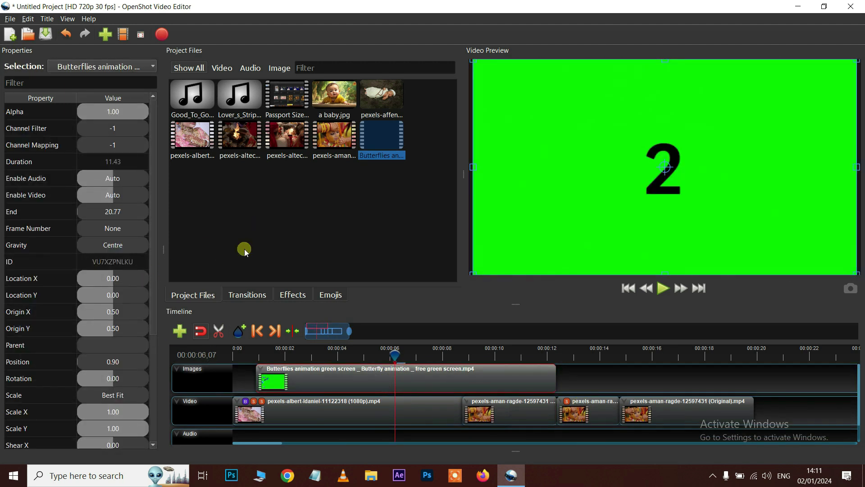
pyautogui.click(301, 296)
# Apply Chroma Key to the butterflies clip with the green background picked as key colour
pyautogui.moveTo(192, 141); pyautogui.dragTo(327, 342)
pyautogui.moveTo(345, 395); pyautogui.dragTo(274, 375)
pyautogui.click(270, 371)
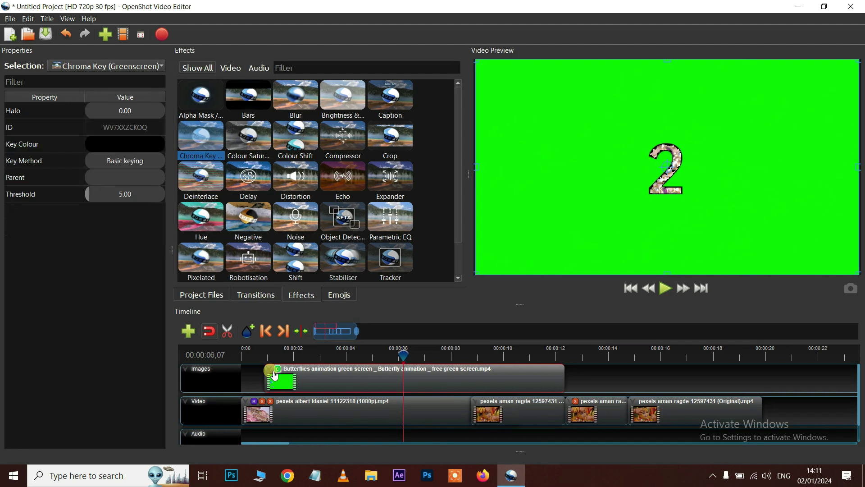
pyautogui.click(117, 148)
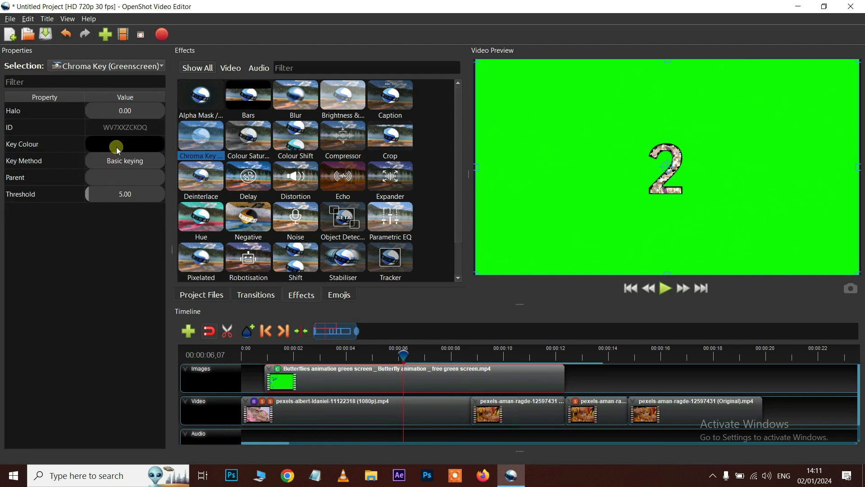
pyautogui.doubleClick(118, 151)
pyautogui.click(361, 232)
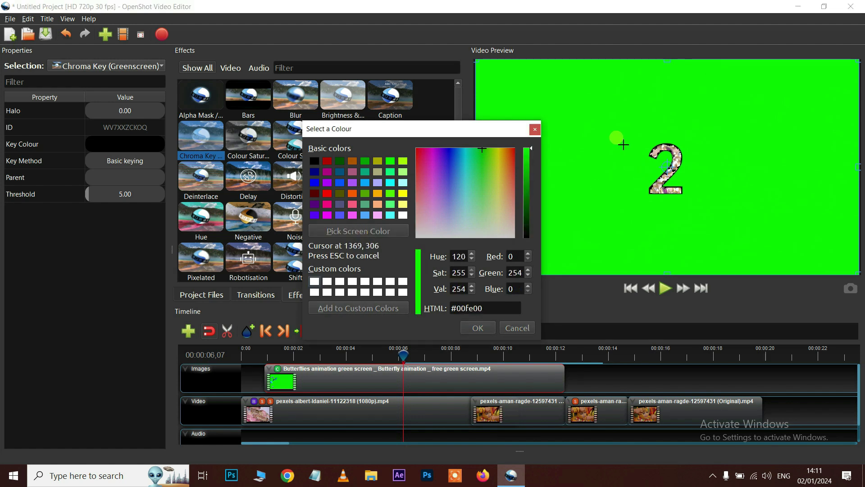
pyautogui.click(600, 130)
pyautogui.click(478, 328)
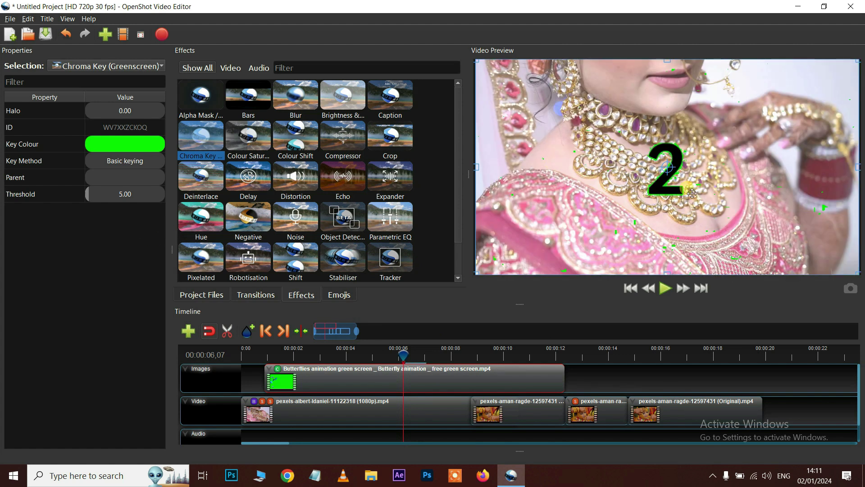
# Raise the key threshold from 22.47 to 115.33 while previewing, then delete the butterflies clip
pyautogui.click(102, 194)
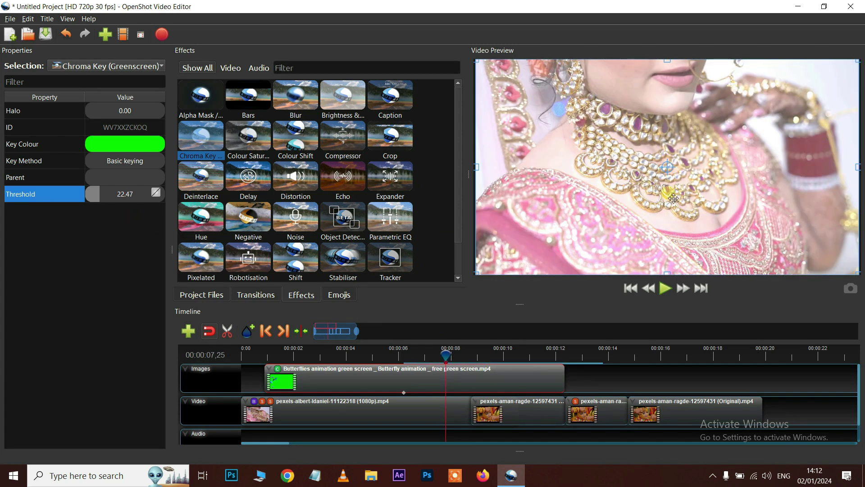
pyautogui.press('space')
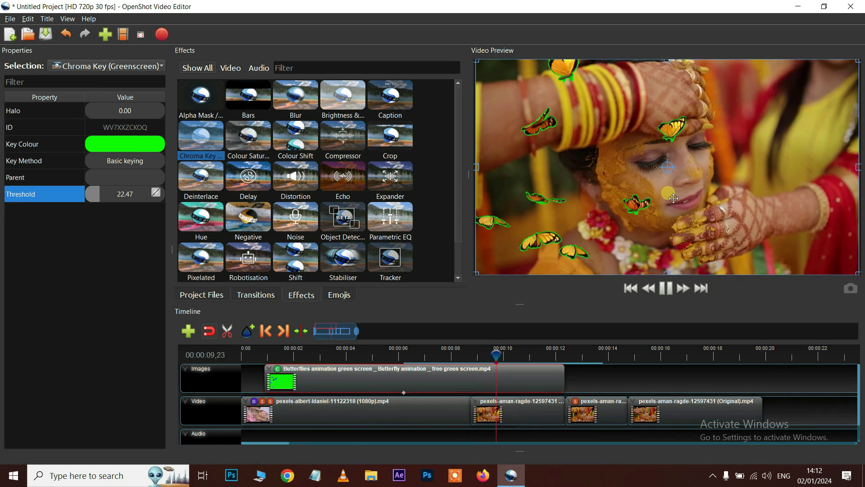
pyautogui.press('space')
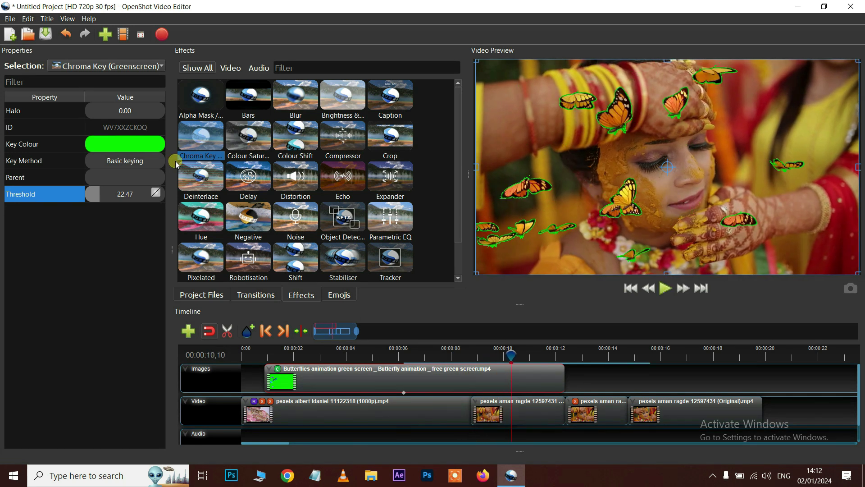
pyautogui.moveTo(102, 197); pyautogui.dragTo(161, 201)
pyautogui.click(437, 355)
pyautogui.press('space')
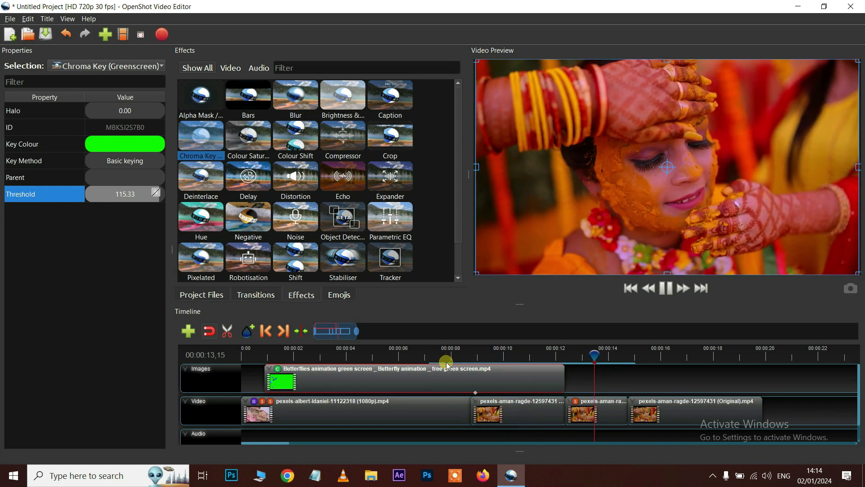
pyautogui.press('space')
pyautogui.click(440, 382)
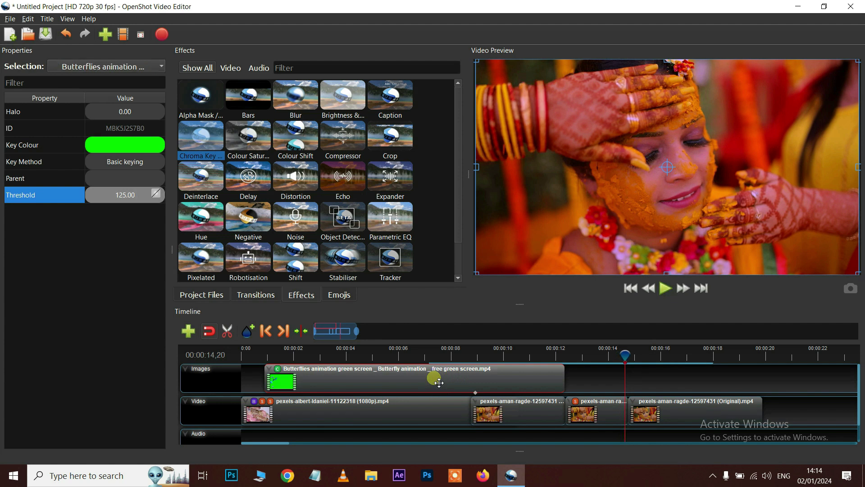
pyautogui.press('Delete')
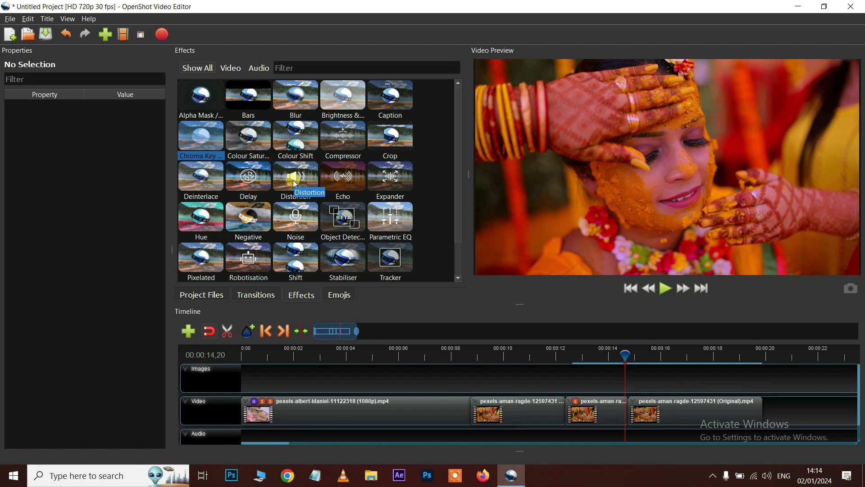
# Process a Stabiliser effect with a 30 smoothing window on the third clip and play it from 00:00:11,29
pyautogui.scroll(-1, 293, 181)
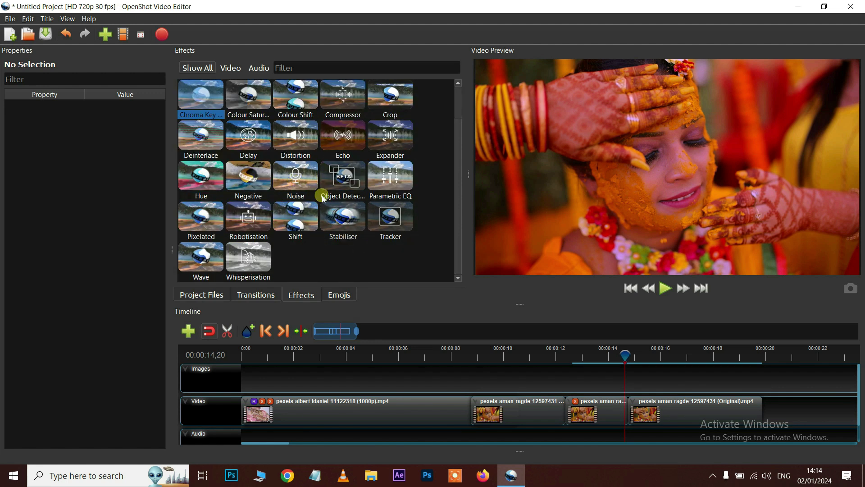
pyautogui.moveTo(315, 217); pyautogui.dragTo(597, 412)
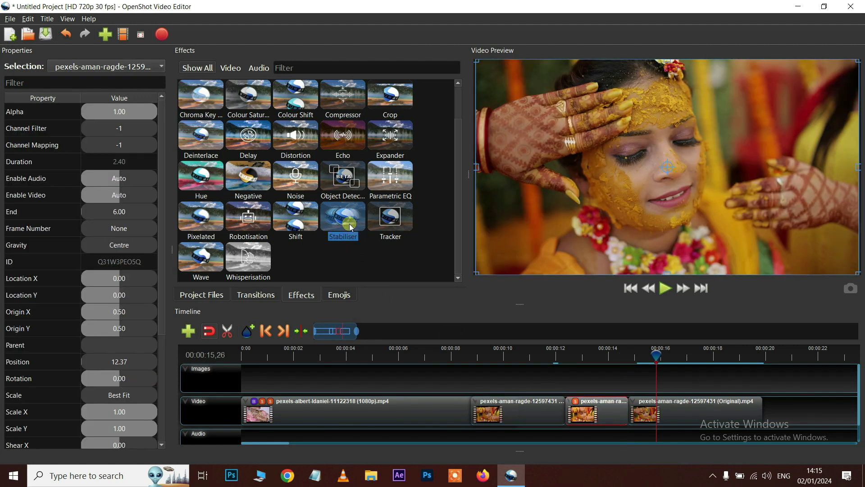
pyautogui.moveTo(345, 223); pyautogui.dragTo(601, 427)
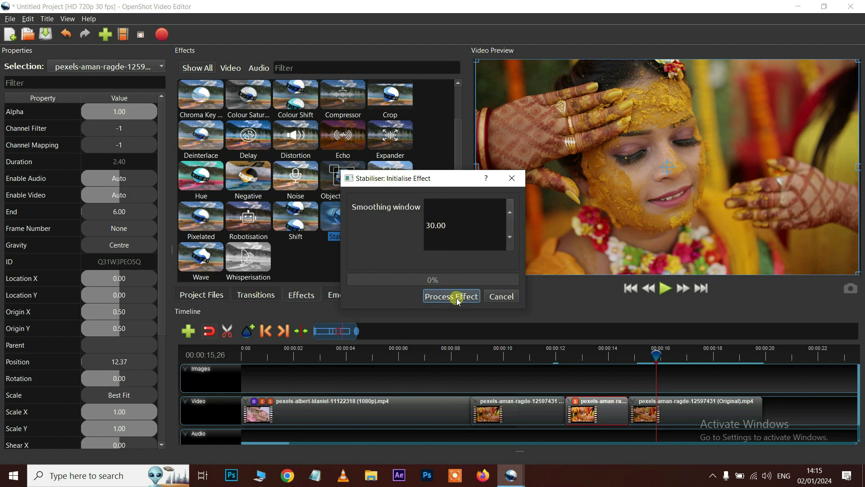
pyautogui.click(458, 300)
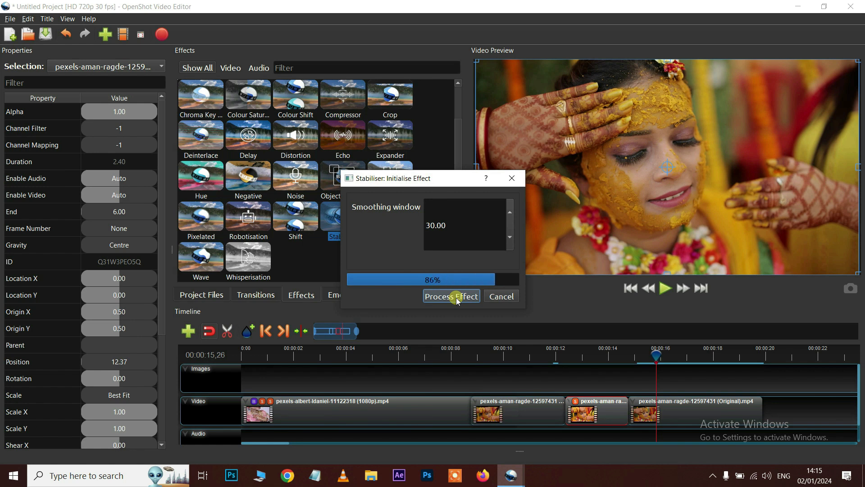
pyautogui.click(556, 356)
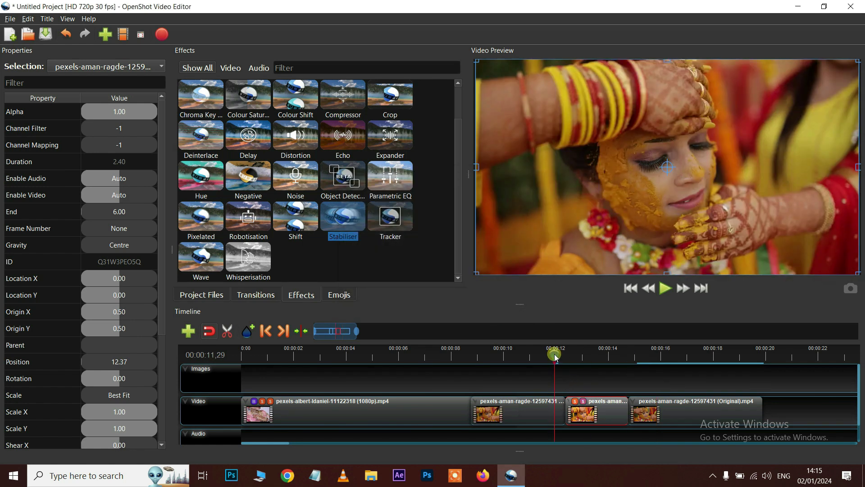
pyautogui.press('space')
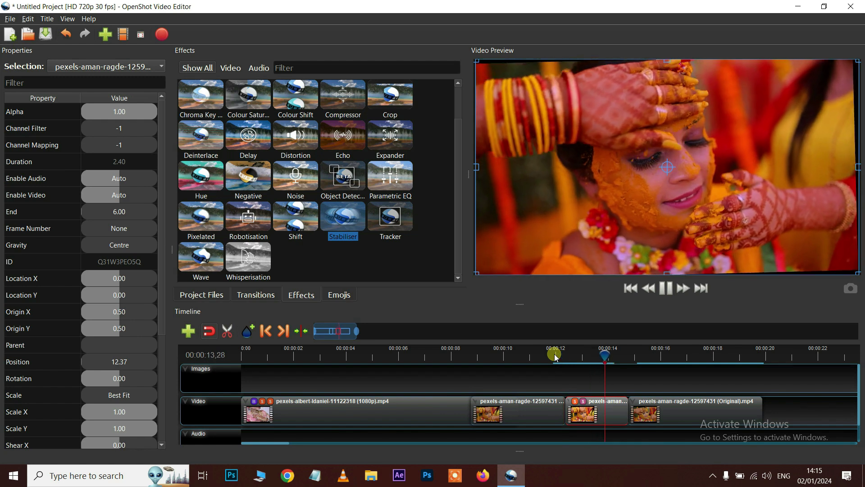
pyautogui.press('space')
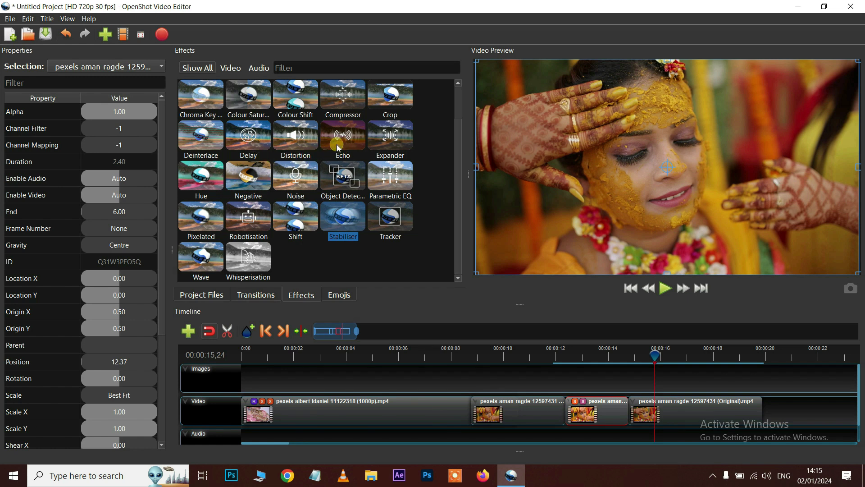
# Show the Transitions library, scroll to the Cross and Deform transitions, and open the File menu
pyautogui.scroll(-1, 419, 418)
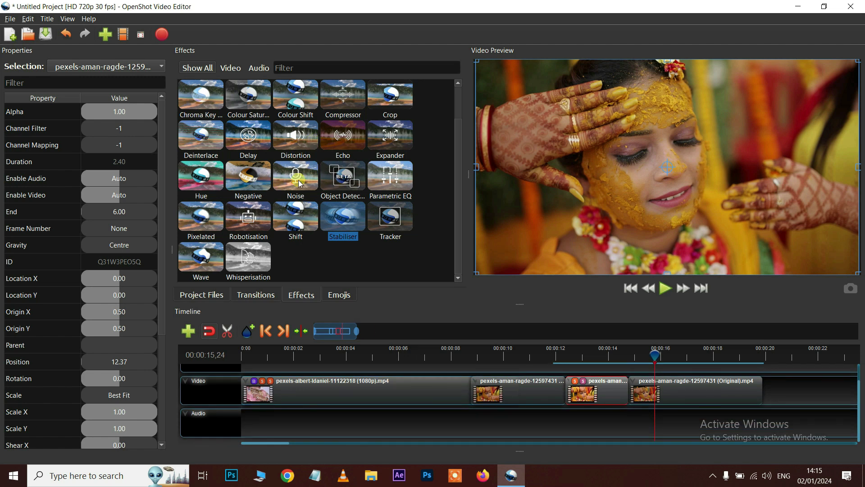
pyautogui.scroll(1, 298, 190)
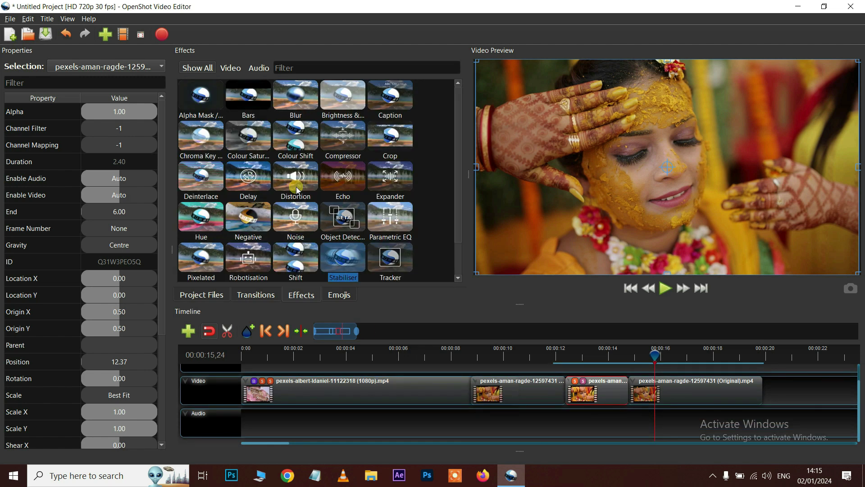
pyautogui.scroll(-1, 313, 187)
pyautogui.scroll(1, 313, 187)
pyautogui.click(253, 295)
pyautogui.scroll(-2, 320, 182)
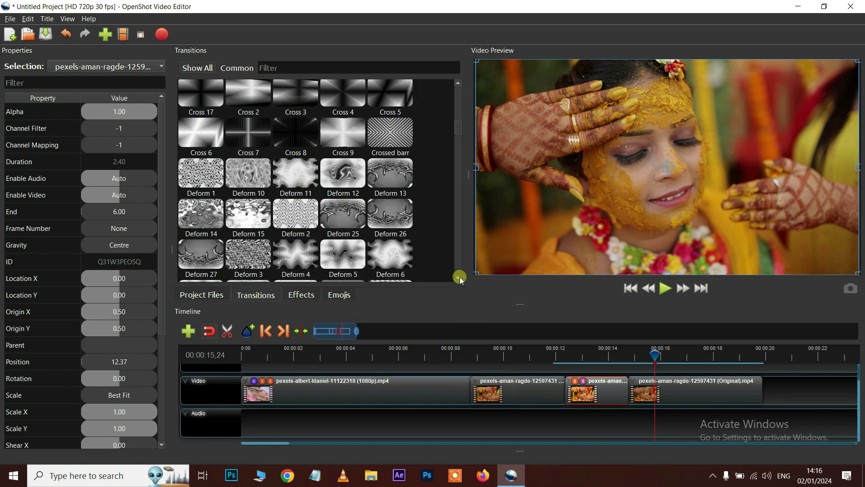
pyautogui.click(7, 20)
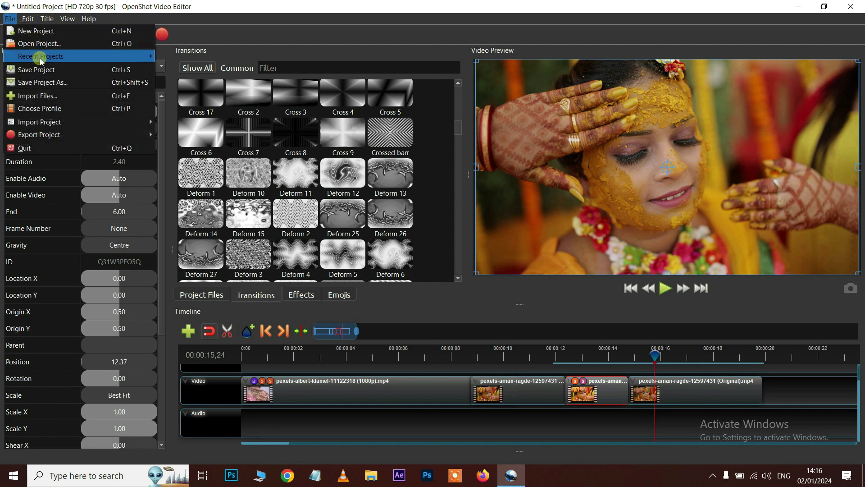
pyautogui.moveTo(45, 58)
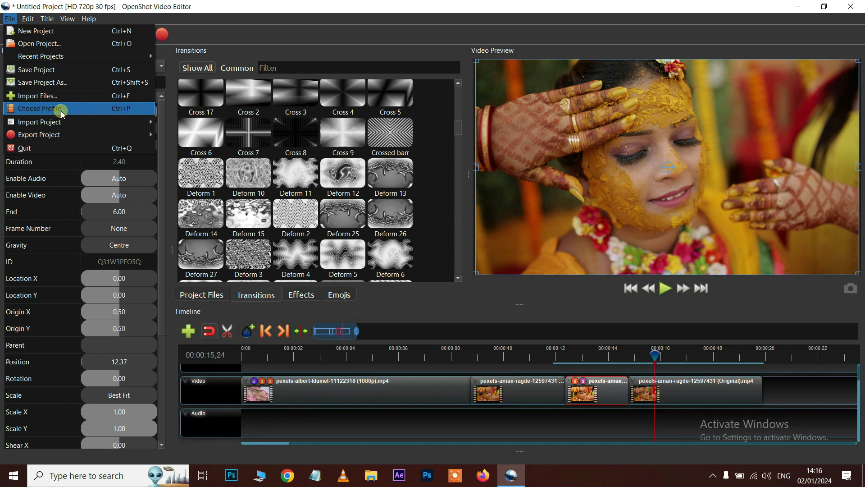
pyautogui.moveTo(62, 135)
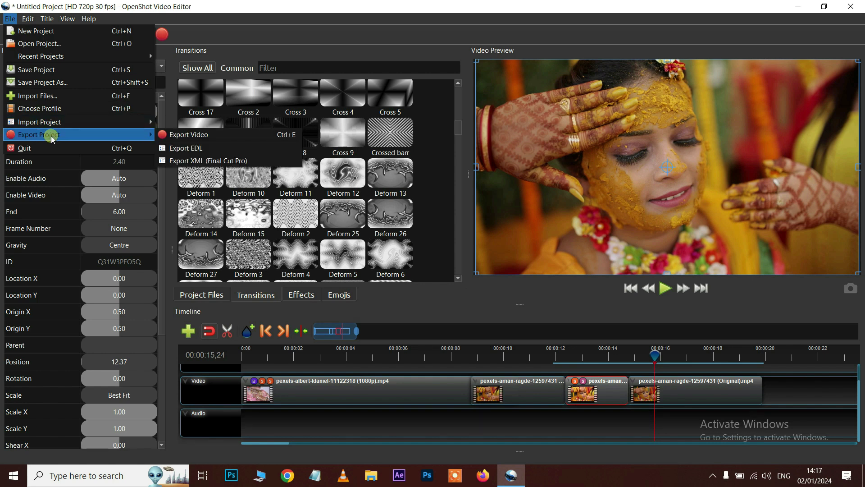
pyautogui.moveTo(33, 21)
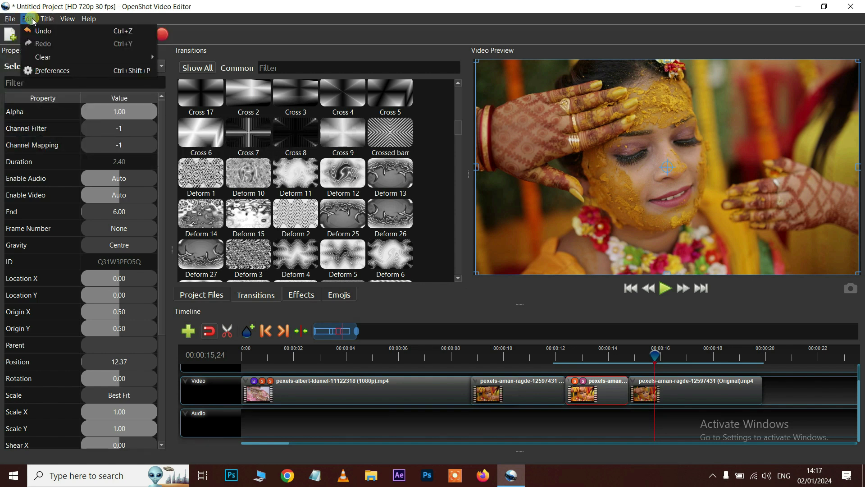
pyautogui.click(53, 72)
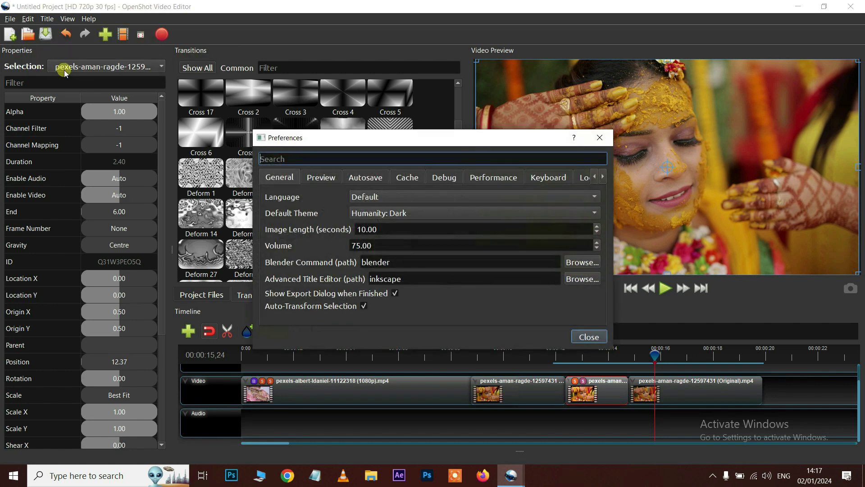
pyautogui.click(547, 178)
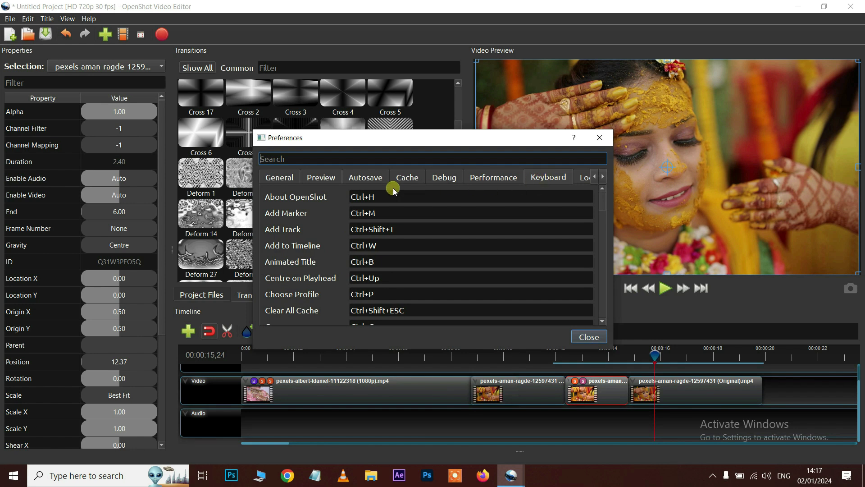
pyautogui.click(381, 180)
pyautogui.click(599, 138)
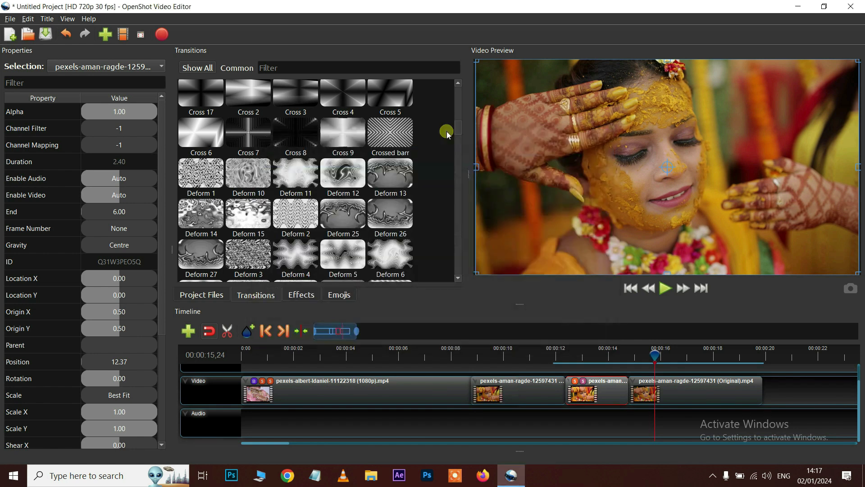
pyautogui.click(49, 19)
# Create a new title from the Camera template, replacing its placeholder text with the person's name
pyautogui.click(56, 44)
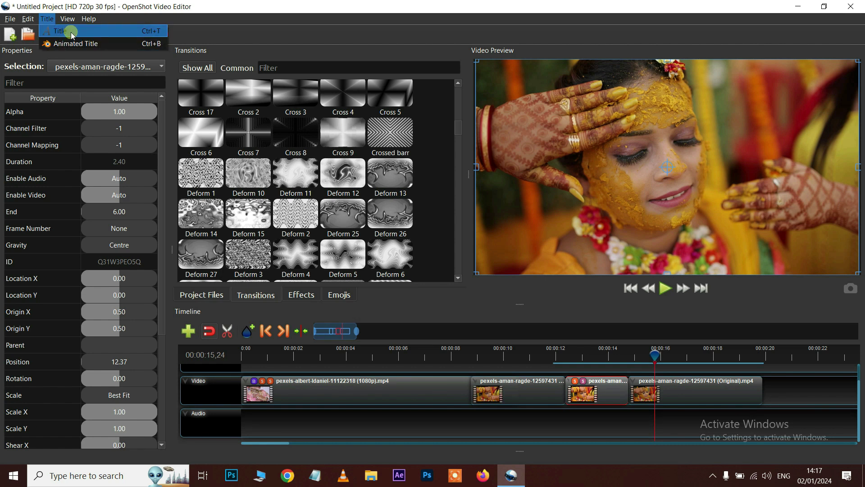
pyautogui.click(71, 32)
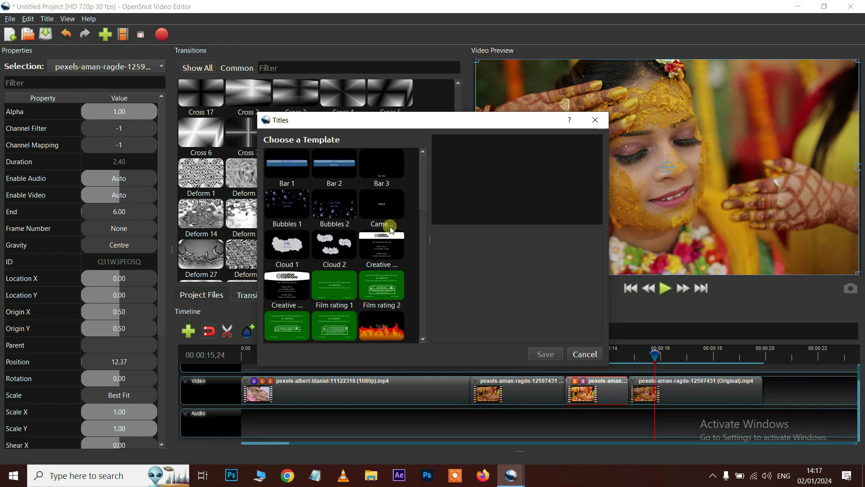
pyautogui.click(382, 208)
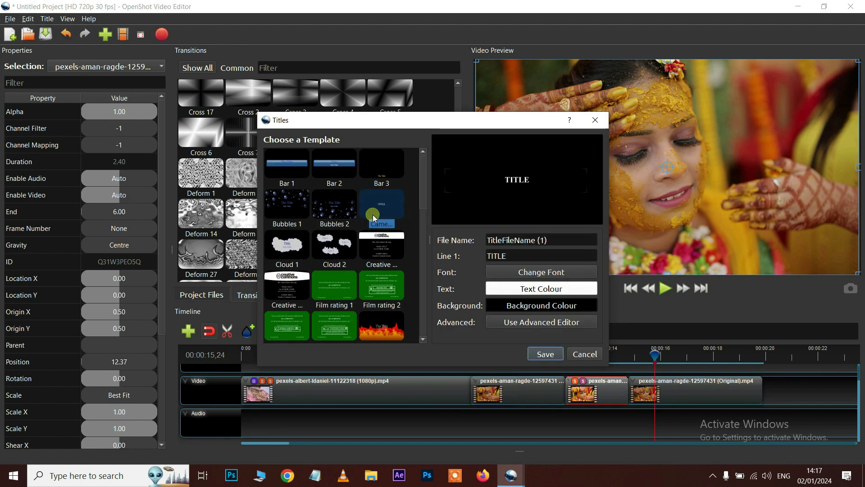
pyautogui.doubleClick(514, 257)
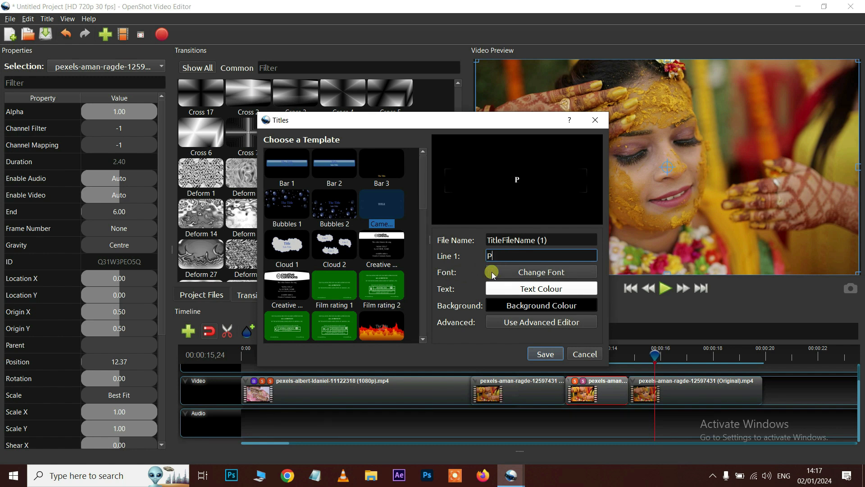
# Set the title font to Verdana and text colour to dark red #aa0000, then save it
pyautogui.click(532, 272)
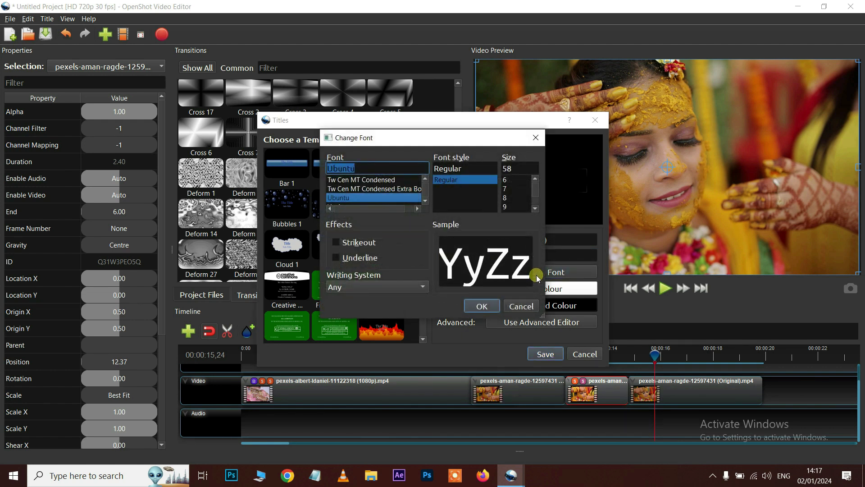
pyautogui.scroll(-2, 371, 198)
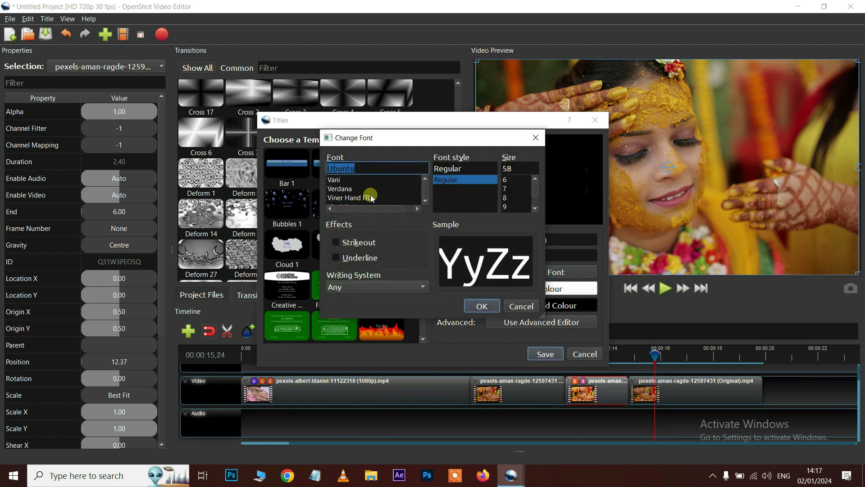
pyautogui.click(345, 189)
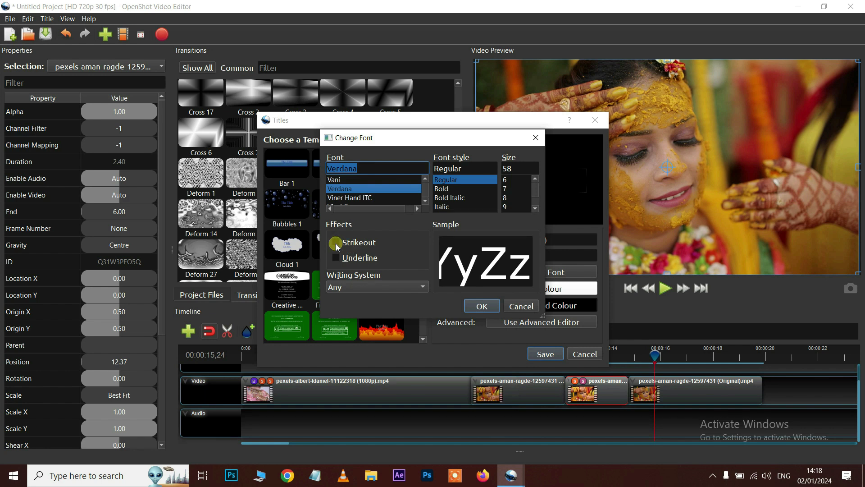
pyautogui.click(490, 309)
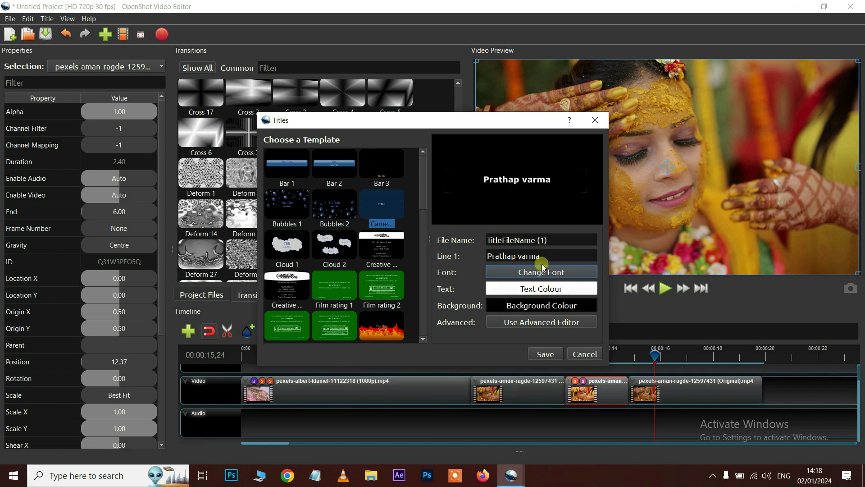
pyautogui.click(539, 296)
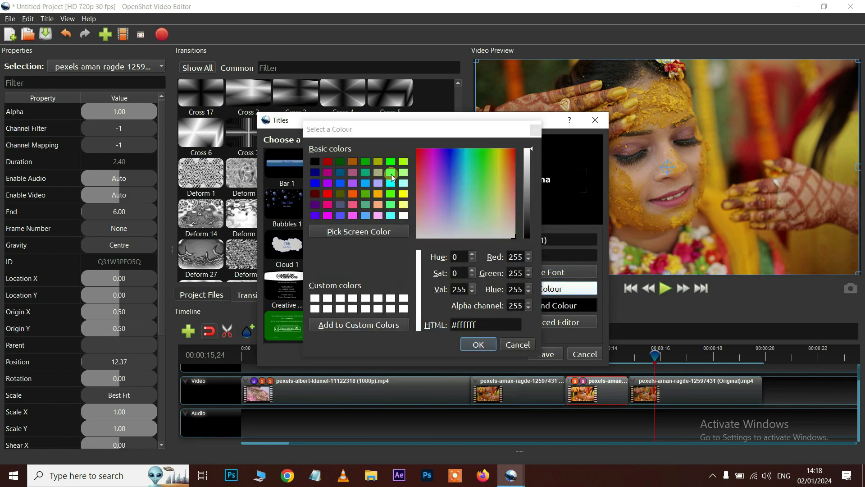
pyautogui.click(327, 161)
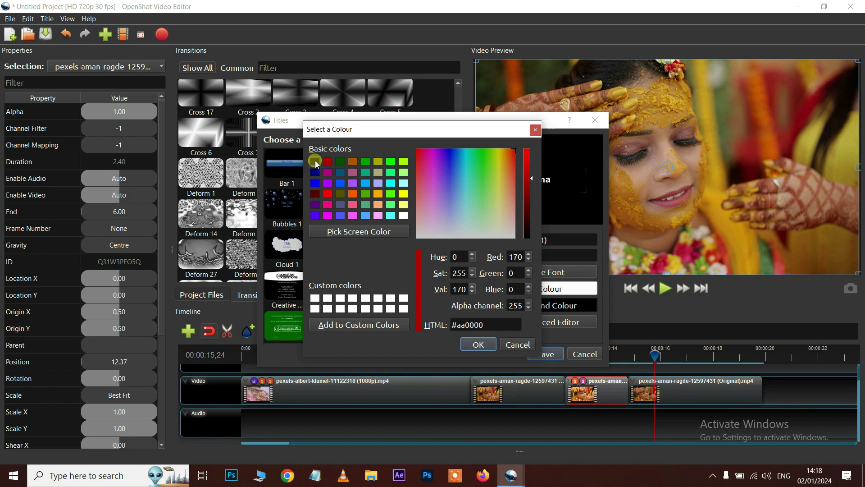
pyautogui.click(478, 343)
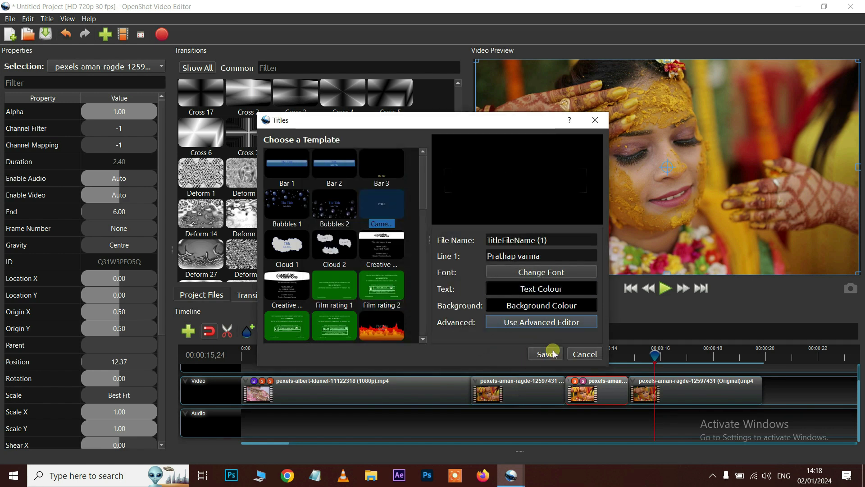
pyautogui.click(554, 354)
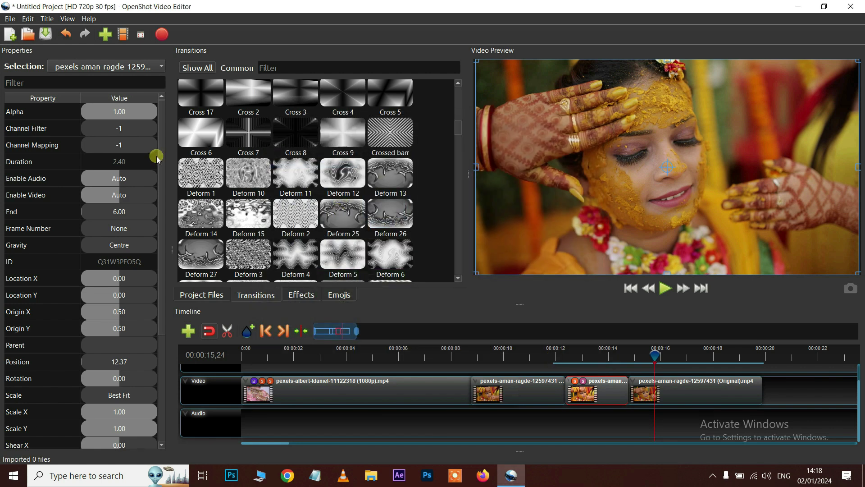
# Add TitleFileName (1).svg to the Images track, lowered and scaled to 1.57×1.64 over the footage
pyautogui.click(200, 295)
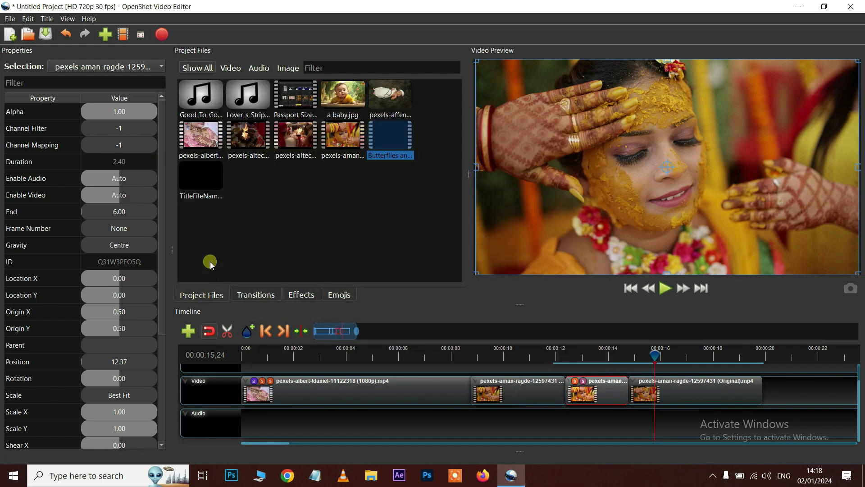
pyautogui.moveTo(199, 198); pyautogui.dragTo(349, 362)
pyautogui.click(355, 355)
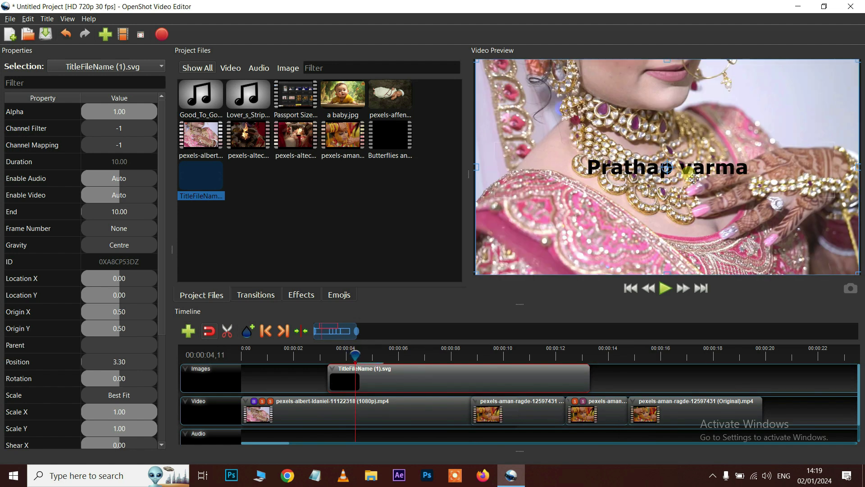
pyautogui.moveTo(694, 178); pyautogui.dragTo(713, 252)
pyautogui.moveTo(500, 140); pyautogui.dragTo(437, 130)
pyautogui.press('space')
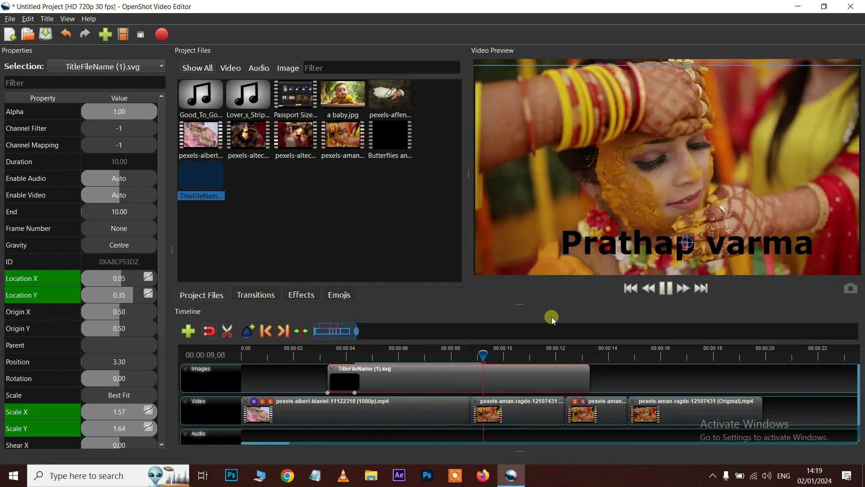
pyautogui.press('space')
pyautogui.click(47, 19)
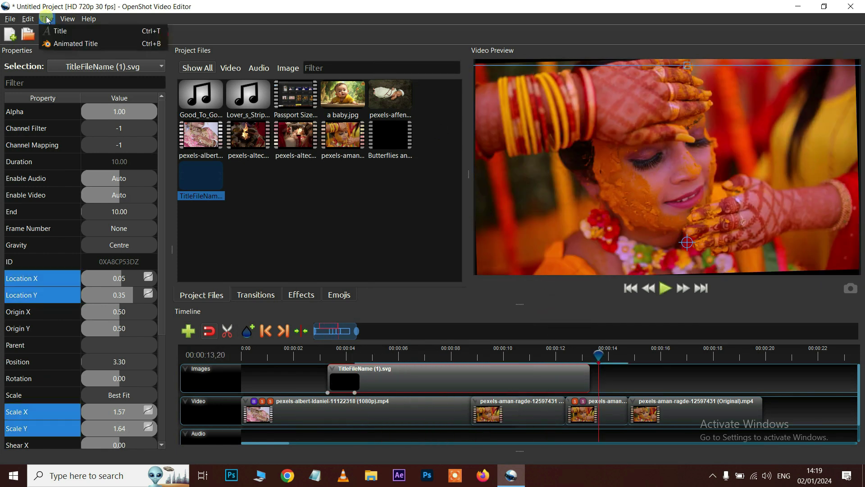
pyautogui.click(94, 44)
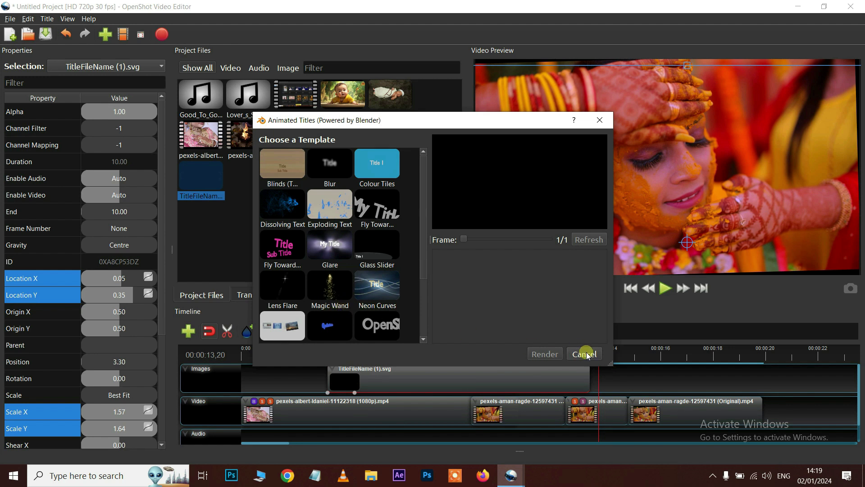
pyautogui.scroll(-2, 342, 192)
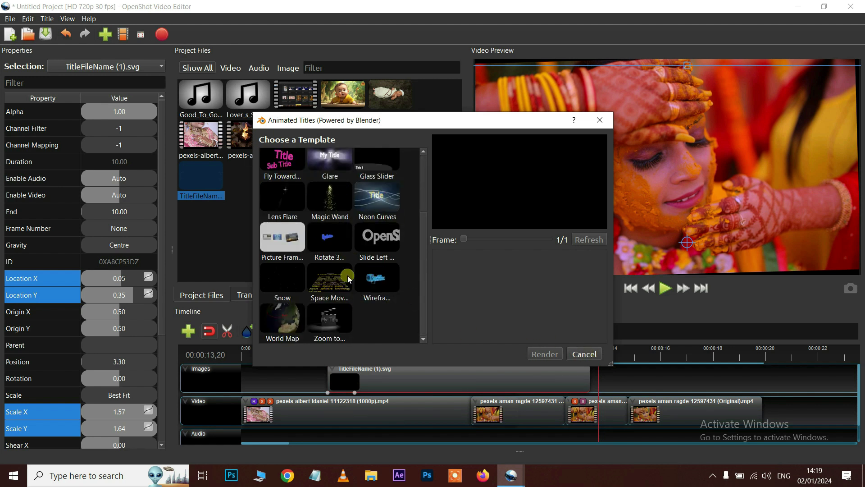
pyautogui.click(581, 354)
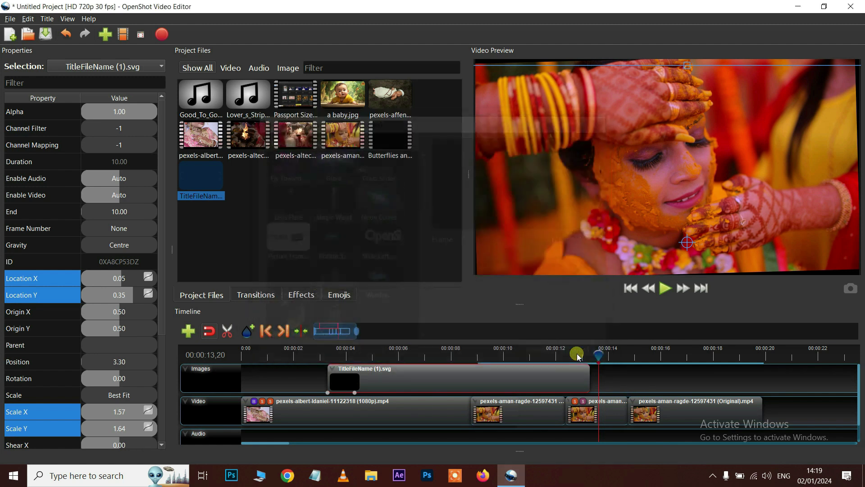
# Switch the window to the Advanced View layout
pyautogui.click(69, 20)
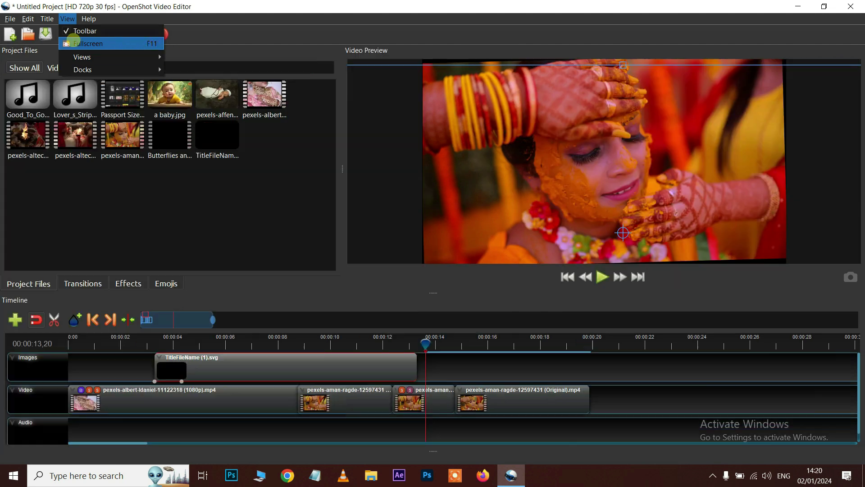
pyautogui.moveTo(119, 57)
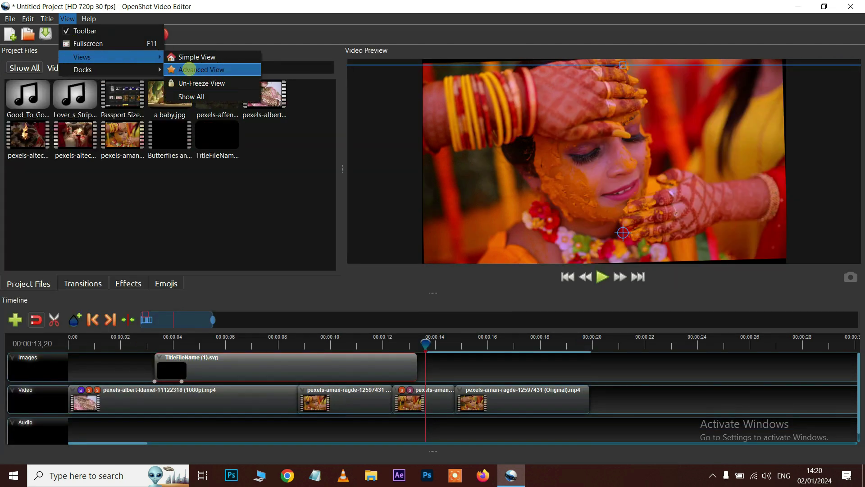
pyautogui.click(188, 69)
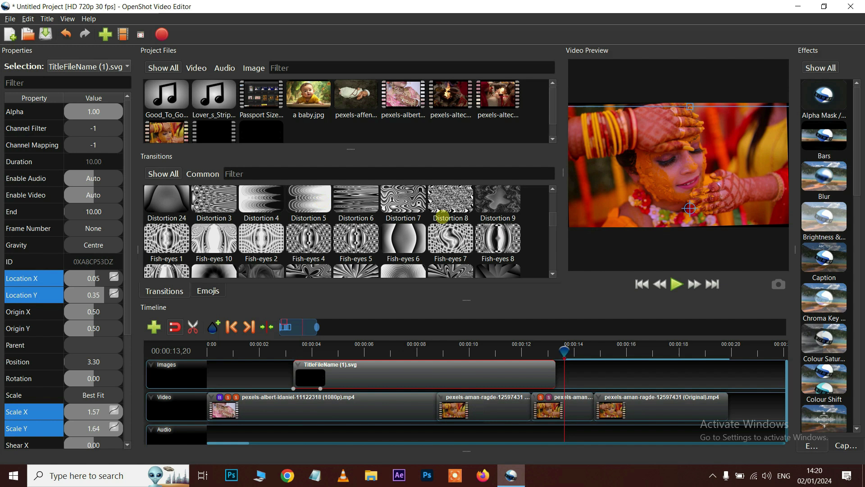
# Switch to Simple View and widen the video preview panel
pyautogui.click(67, 18)
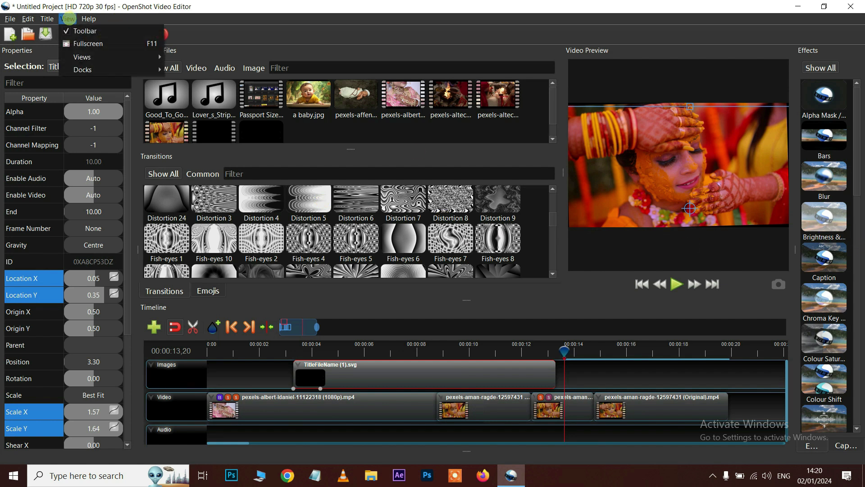
pyautogui.moveTo(83, 57)
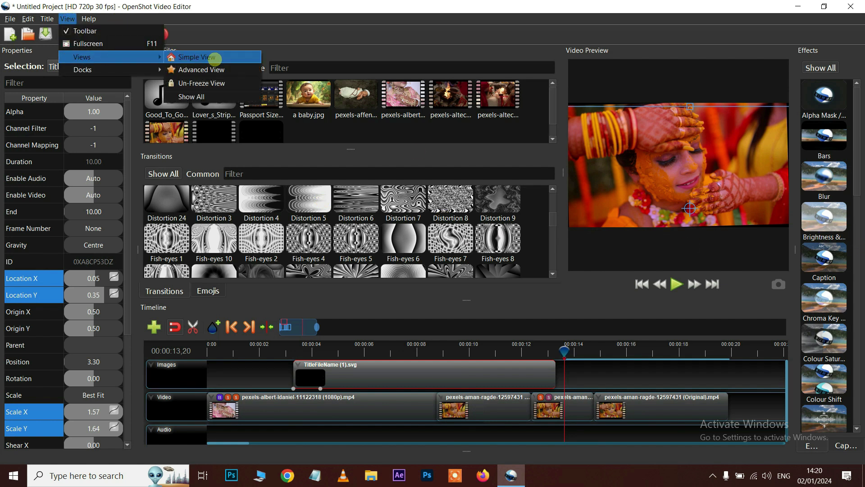
pyautogui.click(212, 56)
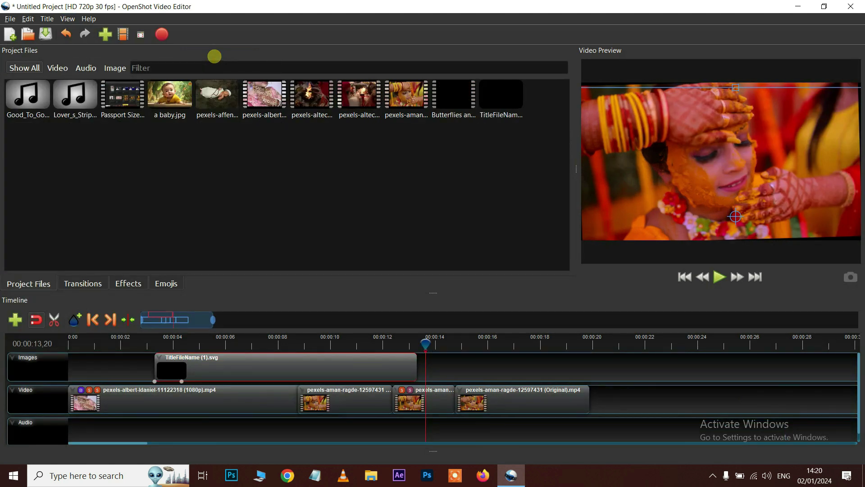
pyautogui.moveTo(574, 167); pyautogui.dragTo(372, 158)
pyautogui.click(67, 18)
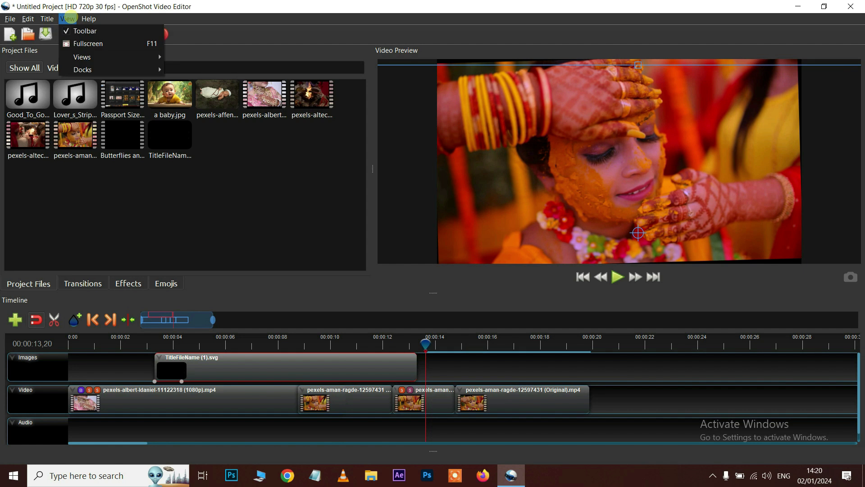
pyautogui.moveTo(146, 69)
pyautogui.click(89, 18)
pyautogui.click(89, 18)
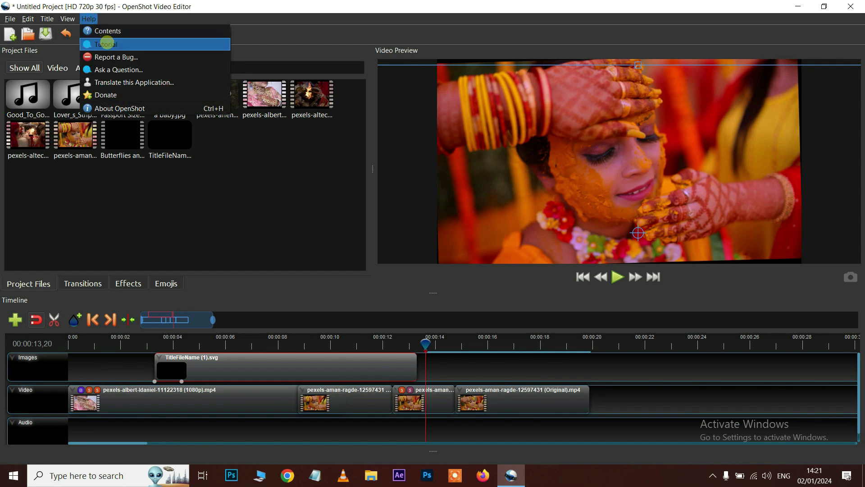
pyautogui.click(106, 43)
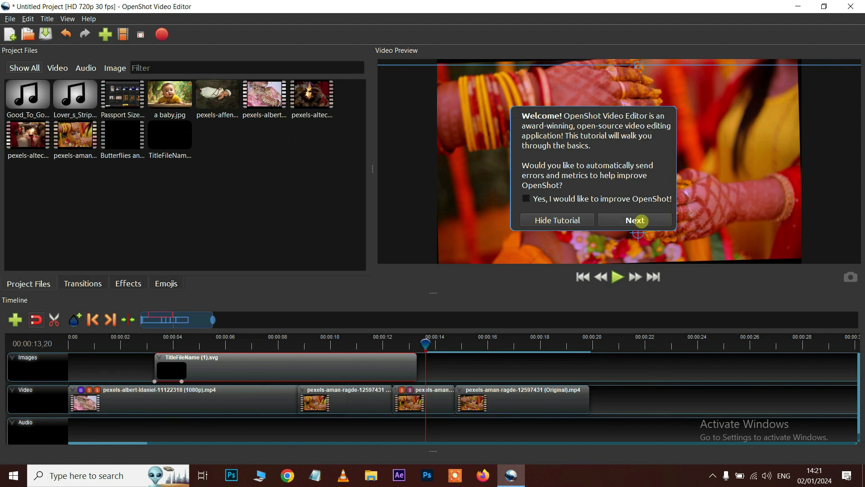
pyautogui.click(641, 220)
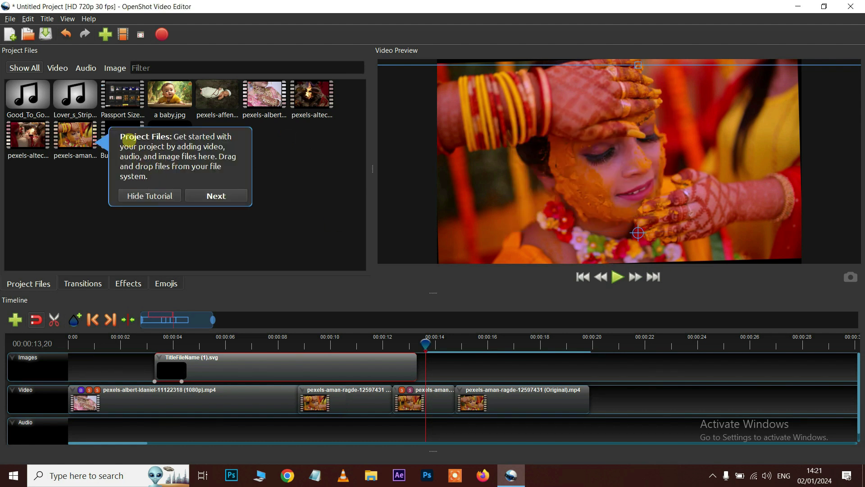
pyautogui.click(218, 195)
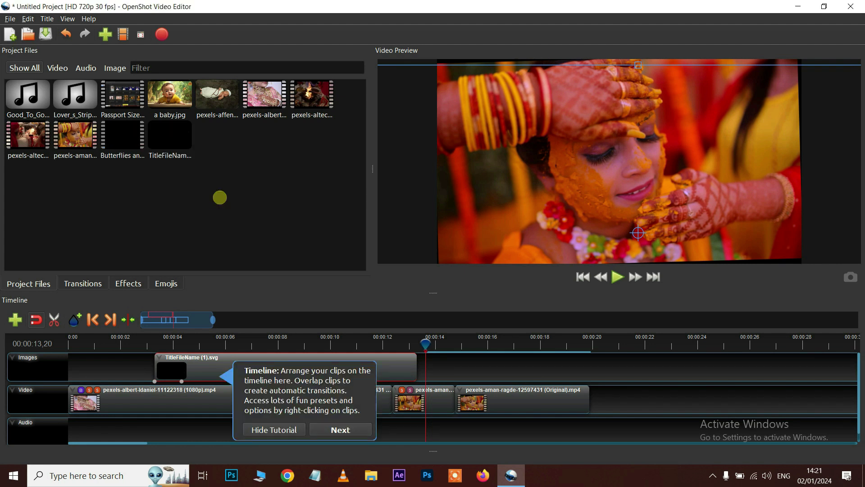
pyautogui.click(342, 430)
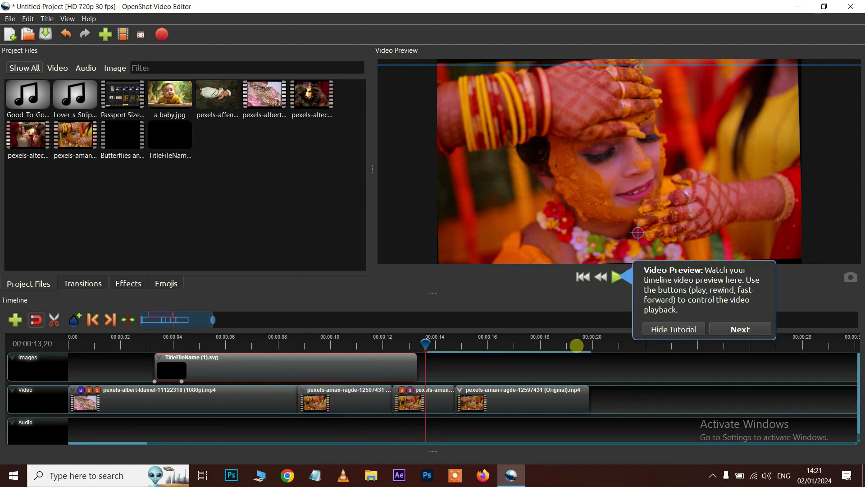
pyautogui.click(753, 330)
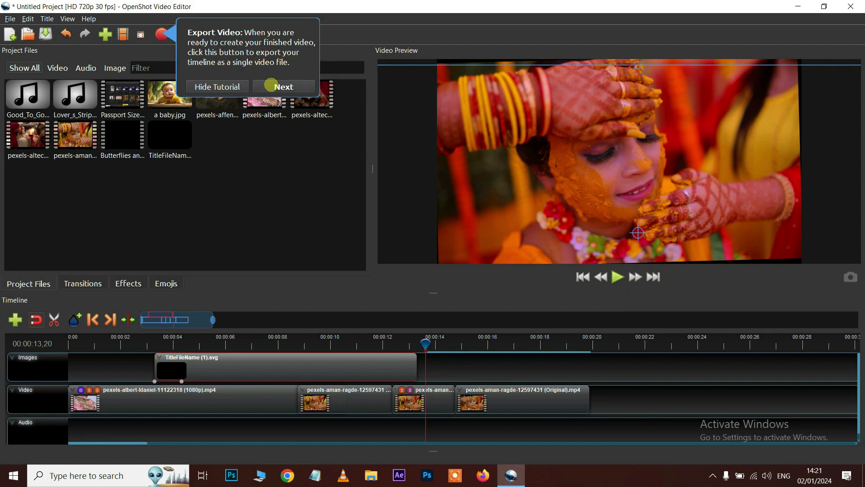
pyautogui.click(271, 85)
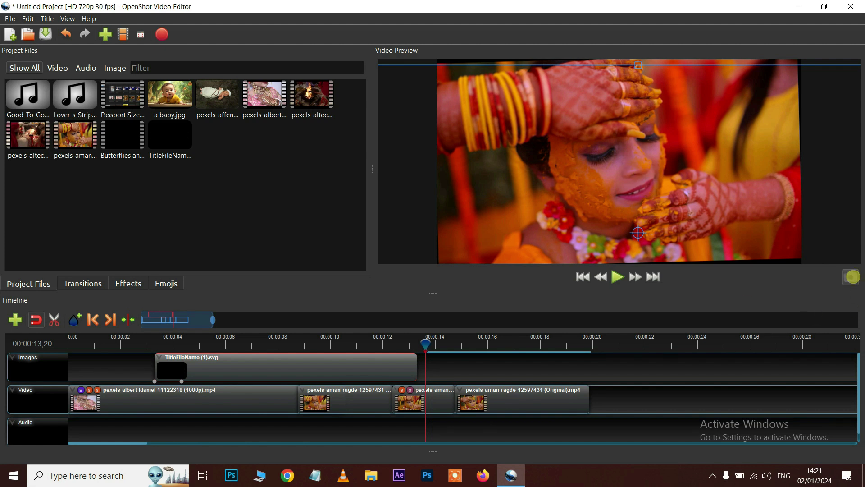
pyautogui.click(851, 277)
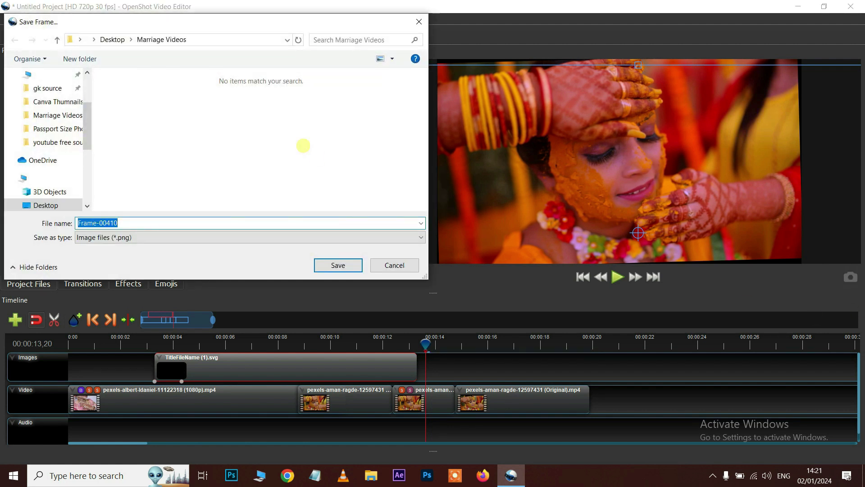
# Save the preview frame as Frame-00410.png on the Desktop
pyautogui.scroll(2, 49, 135)
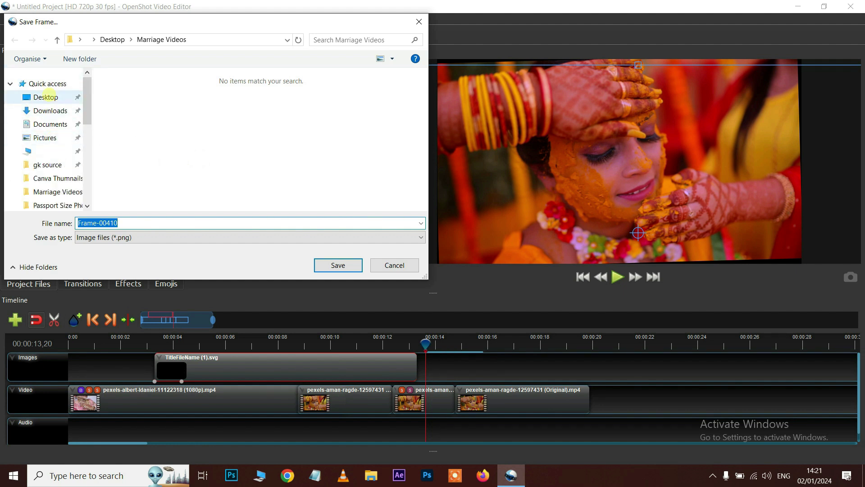
pyautogui.click(48, 97)
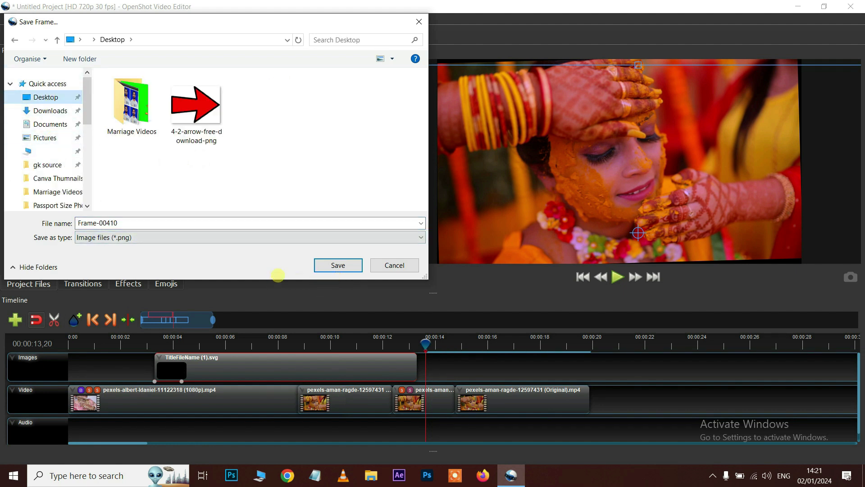
pyautogui.click(338, 265)
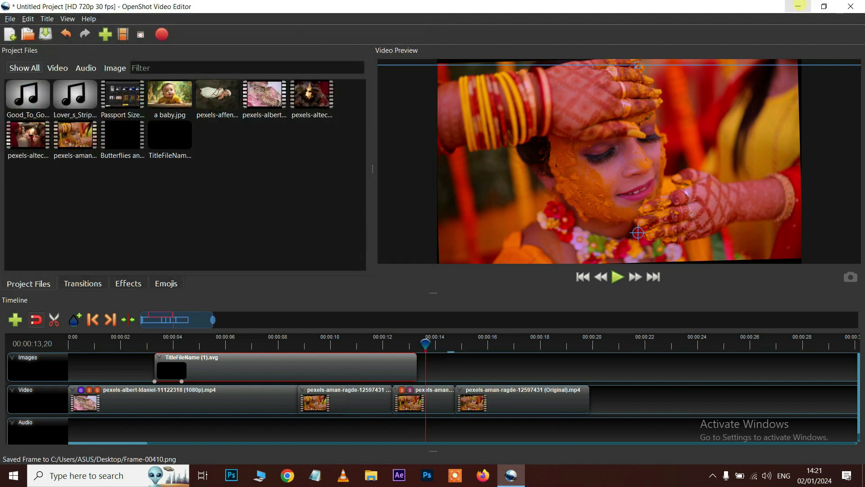
# Minimise the editor and view Frame-00410.png from the Desktop, then close the viewer
pyautogui.click(799, 9)
pyautogui.doubleClick(153, 133)
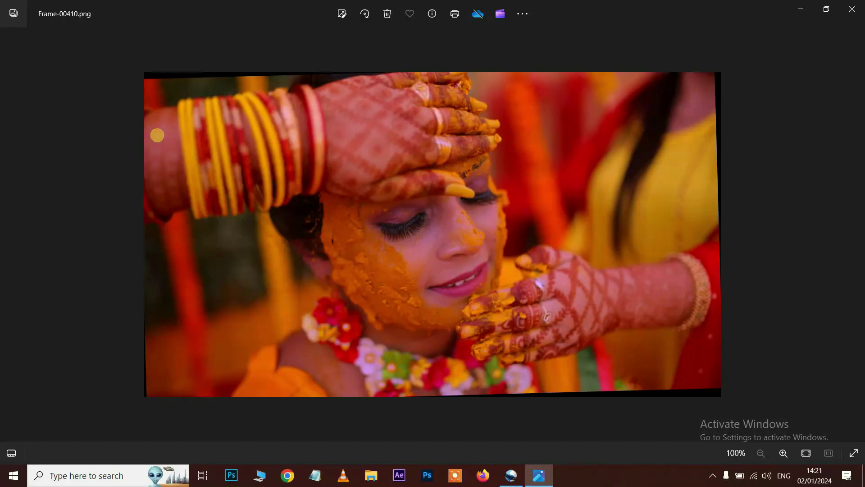
pyautogui.click(852, 9)
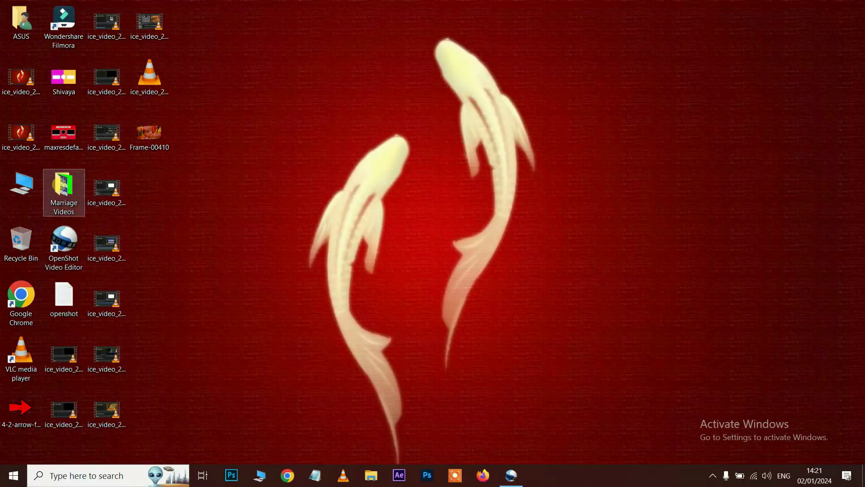
# Import Frame-00410.png from the desktop into Project Files, removing the test clip from the Video track
pyautogui.moveTo(135, 139); pyautogui.dragTo(263, 194)
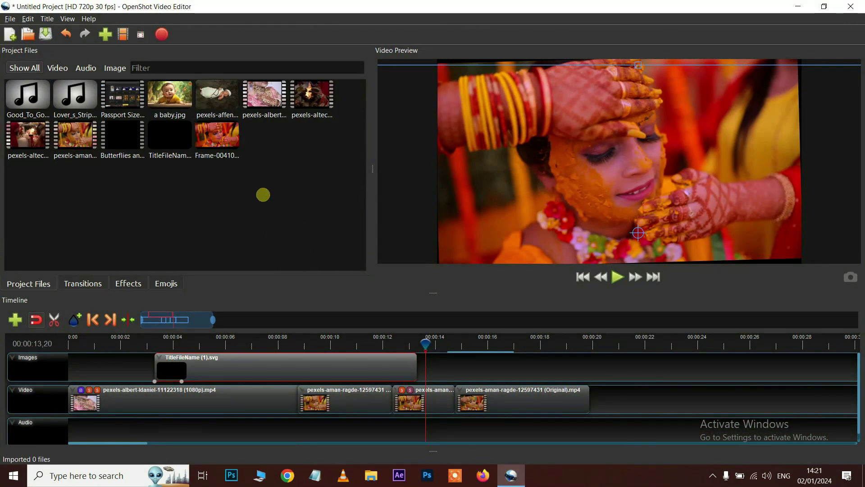
pyautogui.moveTo(221, 135); pyautogui.dragTo(625, 398)
pyautogui.press('Delete')
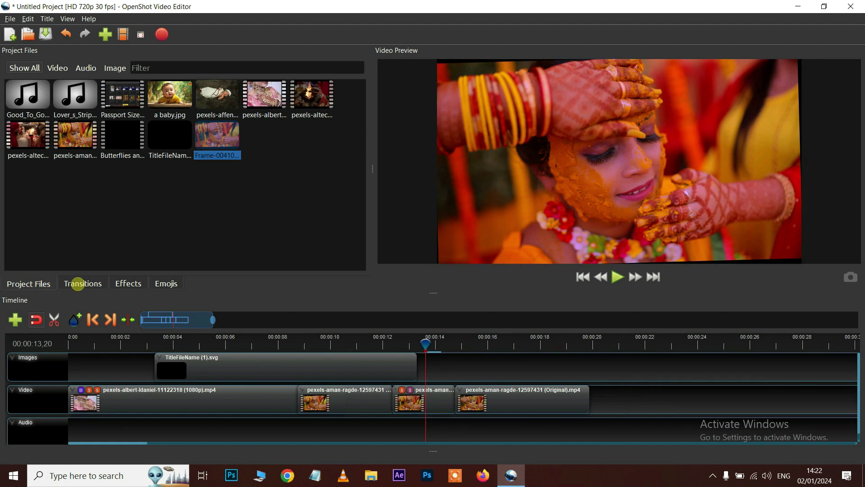
# Browse the Emojis collection filtered to the Smileys category
pyautogui.click(128, 284)
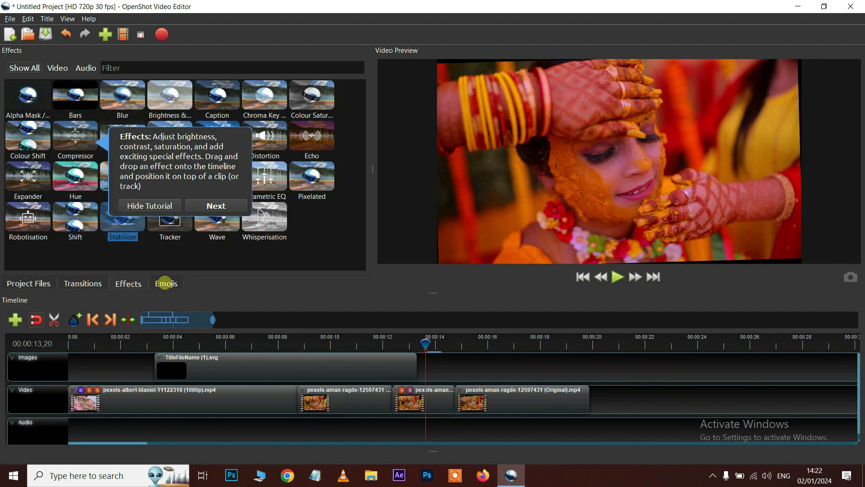
pyautogui.click(166, 282)
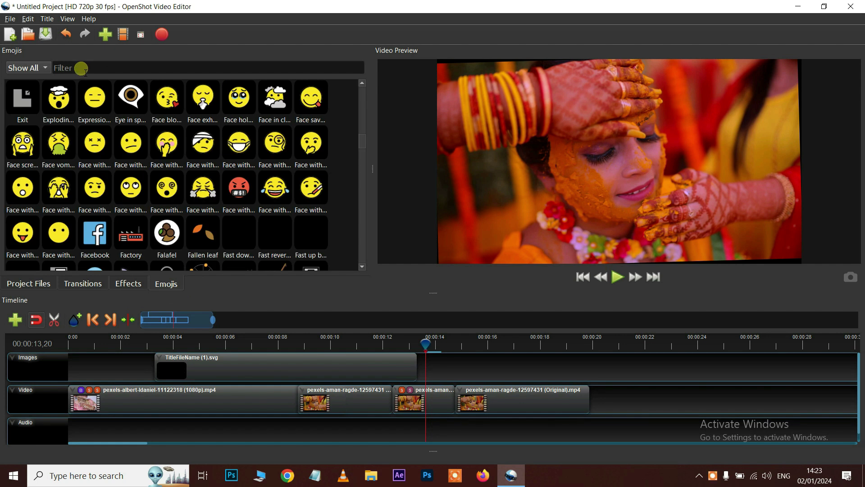
pyautogui.click(28, 69)
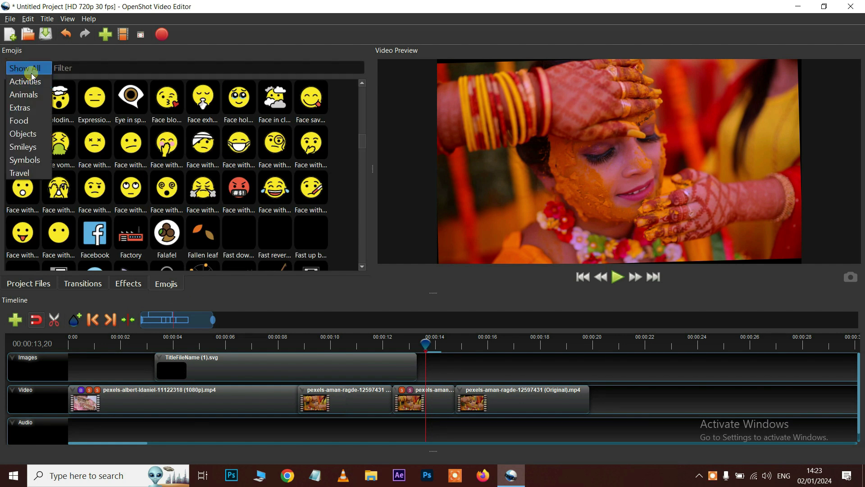
pyautogui.click(25, 146)
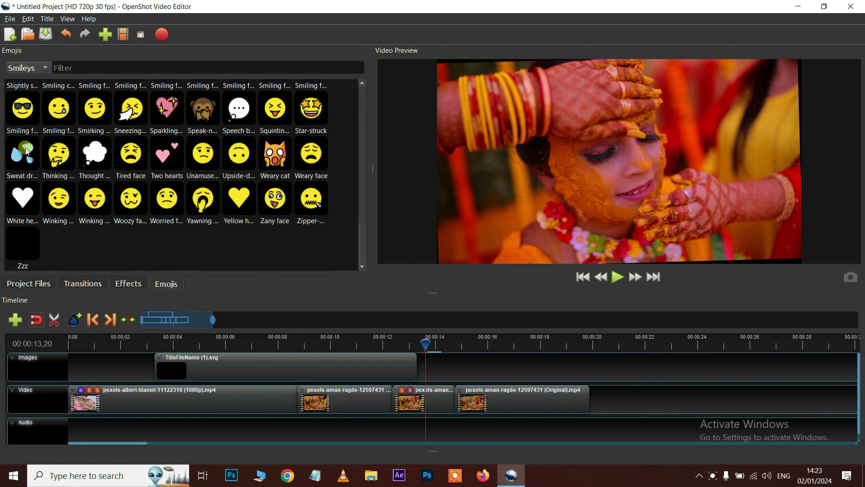
pyautogui.click(35, 68)
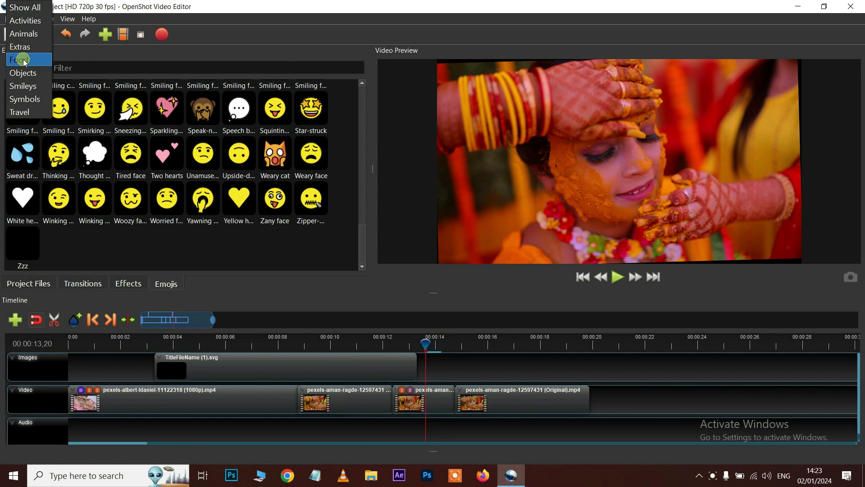
pyautogui.click(24, 61)
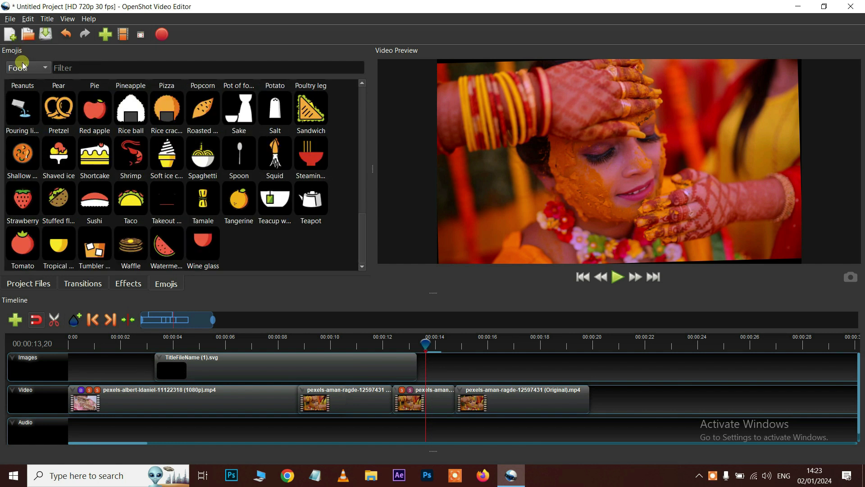
pyautogui.click(23, 68)
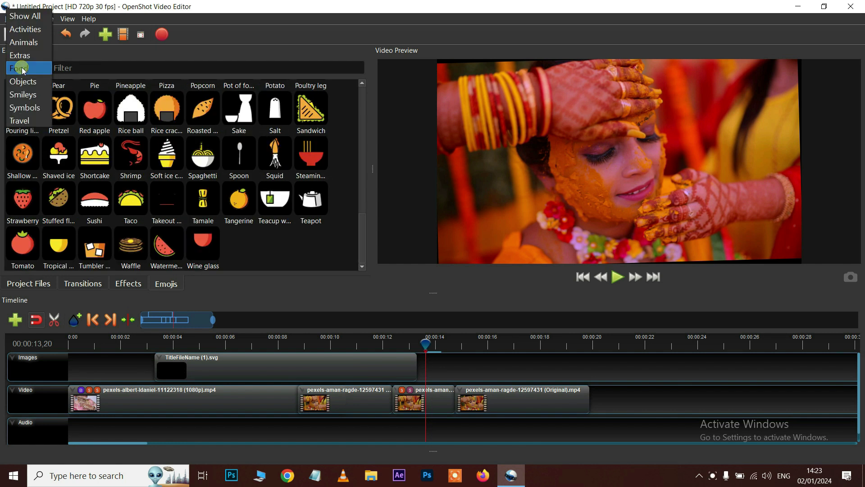
pyautogui.click(25, 95)
pyautogui.scroll(-3, 219, 201)
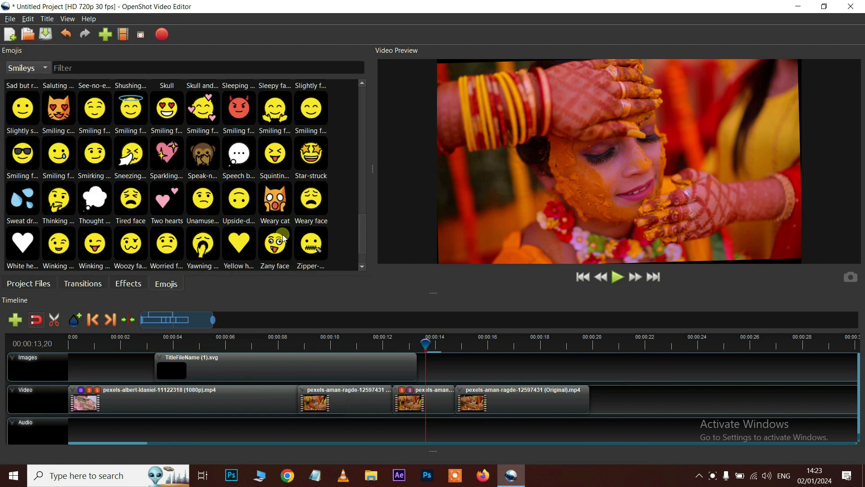
# Place the smiling face with hearts emoji (1F970.svg) on the Images track, trimmed to end near 18 s
pyautogui.click(203, 110)
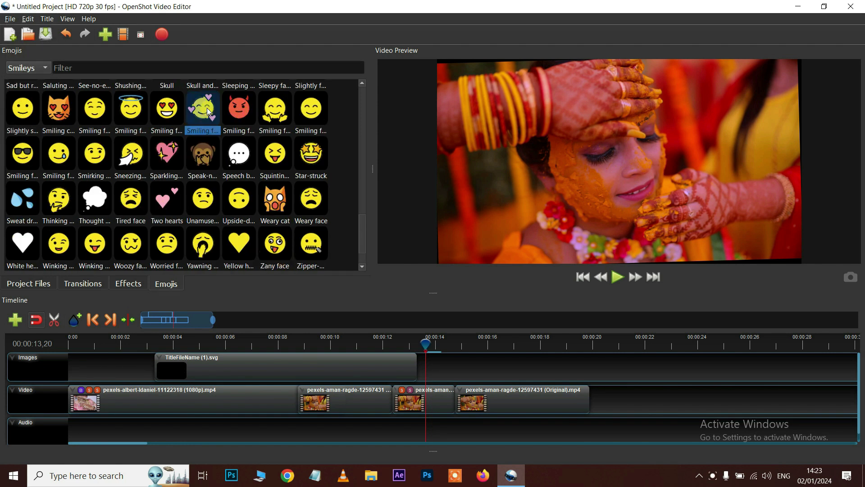
pyautogui.moveTo(369, 278); pyautogui.dragTo(451, 384)
pyautogui.moveTo(699, 364); pyautogui.dragTo(554, 360)
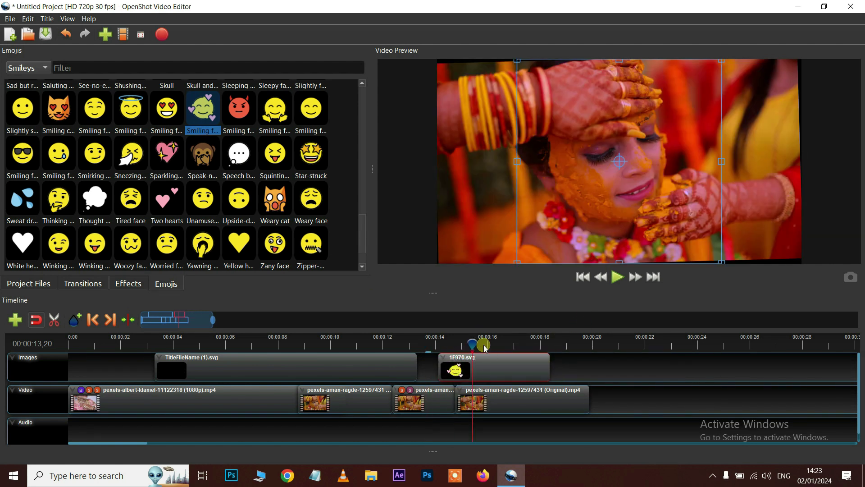
# At about 16 s, scale the heart-face emoji down and move it to the frame's lower right
pyautogui.click(500, 344)
pyautogui.moveTo(515, 59); pyautogui.dragTo(568, 91)
pyautogui.moveTo(672, 89); pyautogui.dragTo(675, 120)
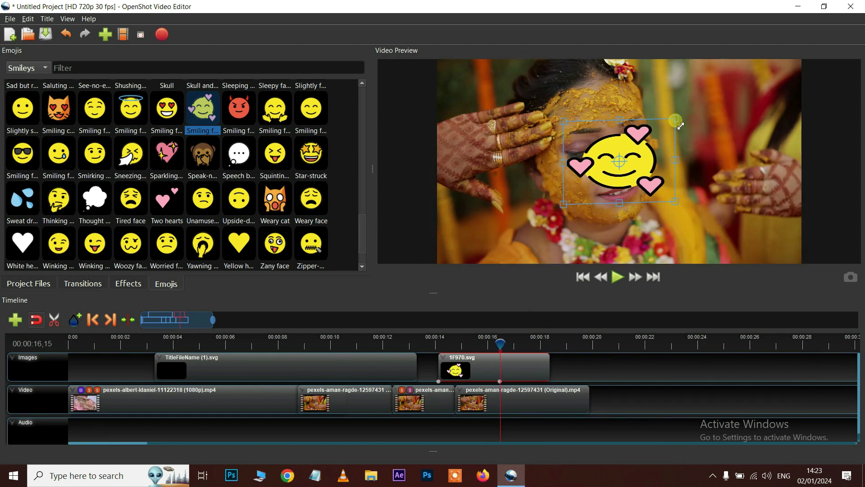
pyautogui.moveTo(655, 156); pyautogui.dragTo(792, 228)
# Play from about 14 seconds to check the emoji overlay, then stop
pyautogui.click(441, 399)
pyautogui.click(439, 337)
pyautogui.press('space')
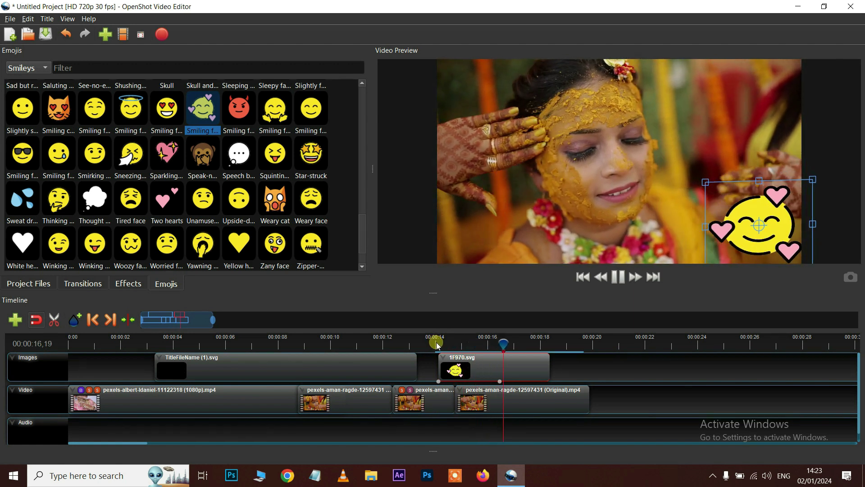
pyautogui.press('space')
pyautogui.press('space')
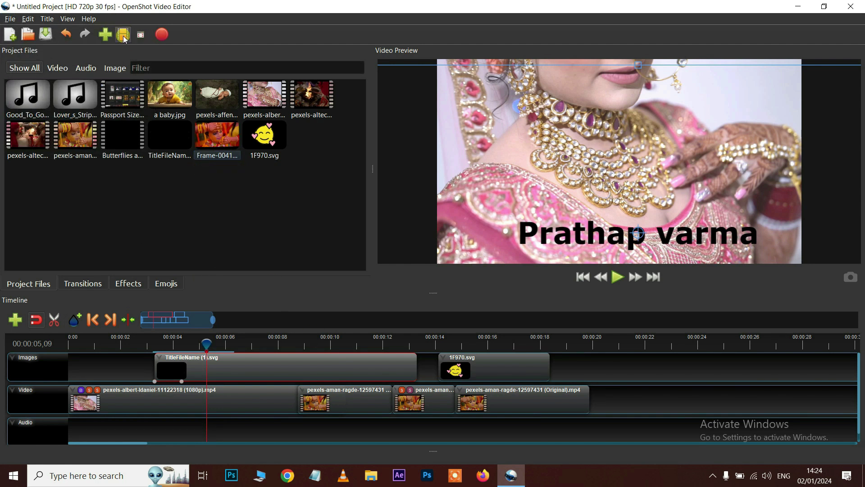
pyautogui.click(10, 18)
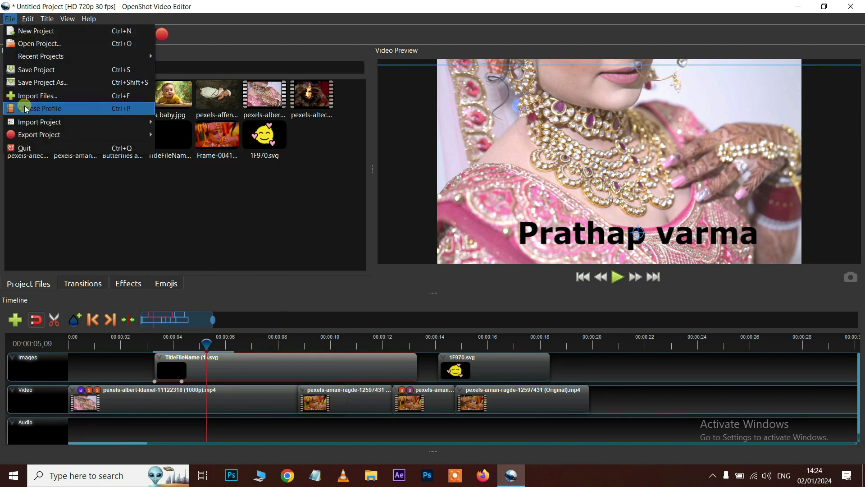
pyautogui.moveTo(49, 19)
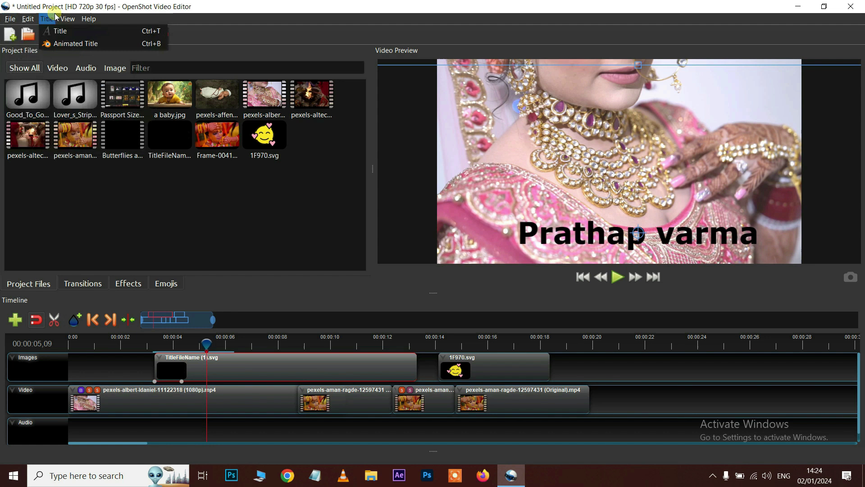
pyautogui.click(123, 212)
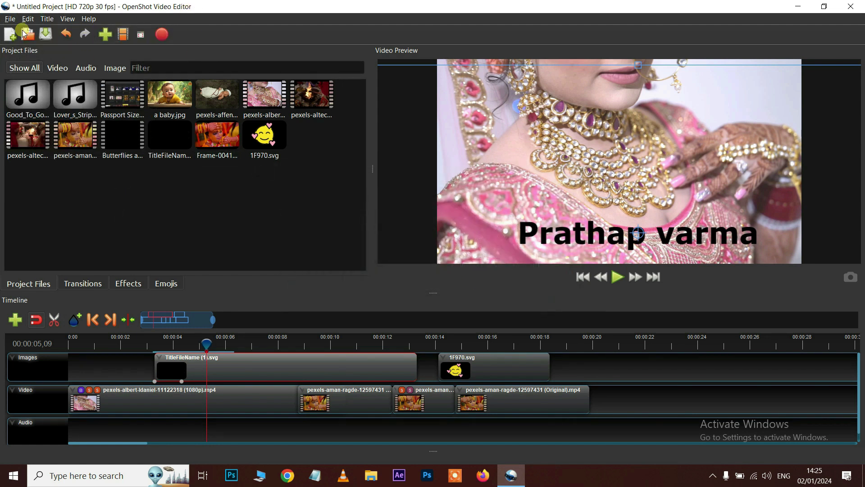
pyautogui.click(124, 34)
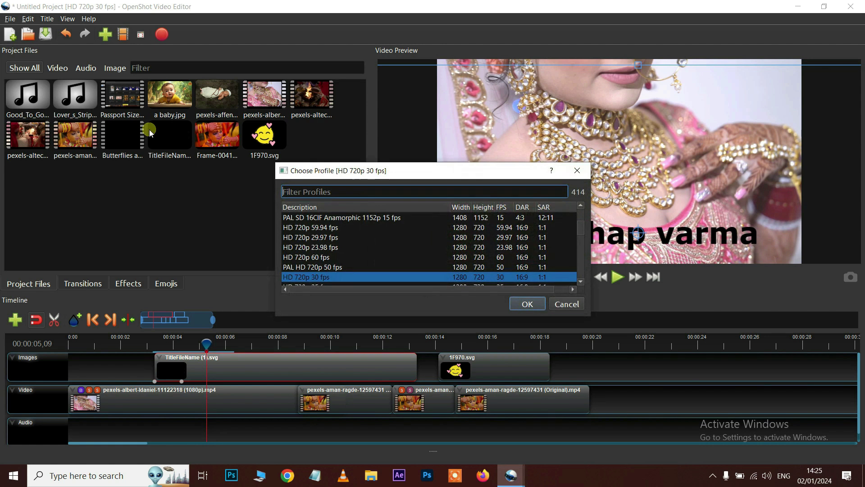
pyautogui.scroll(-1, 354, 257)
pyautogui.scroll(-1, 364, 260)
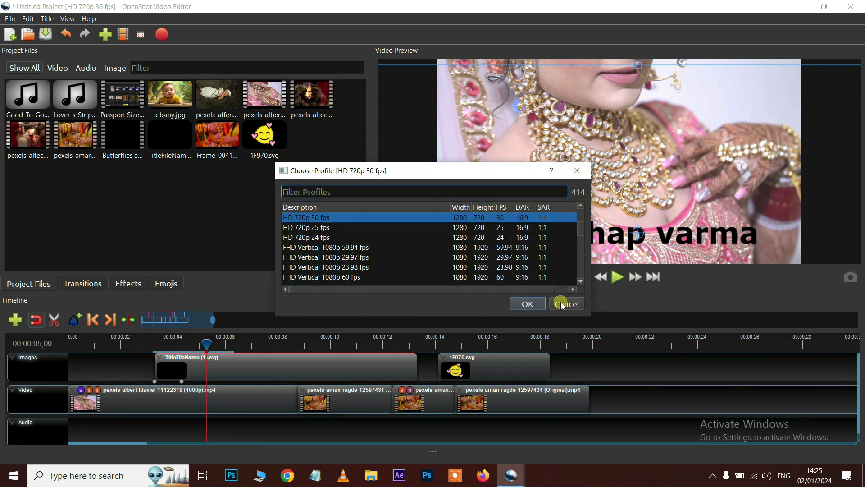
pyautogui.click(561, 303)
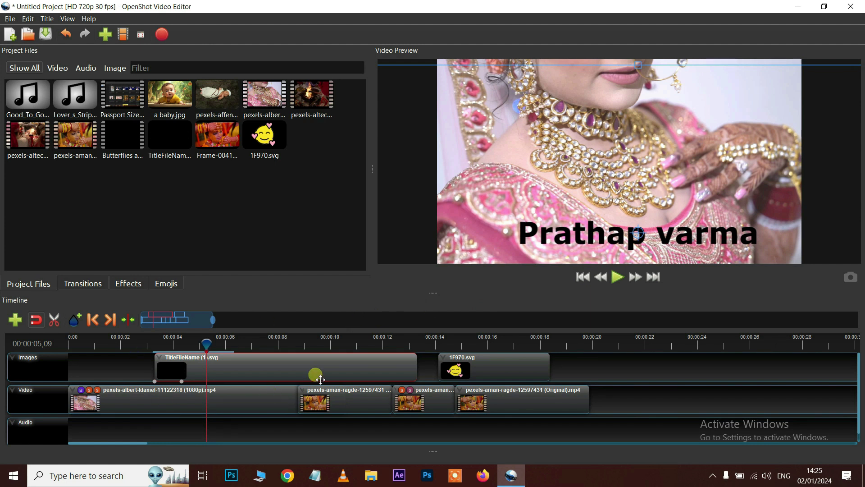
# Open Export Video and scroll the Video Profile list to the FHD 1080p options
pyautogui.click(163, 35)
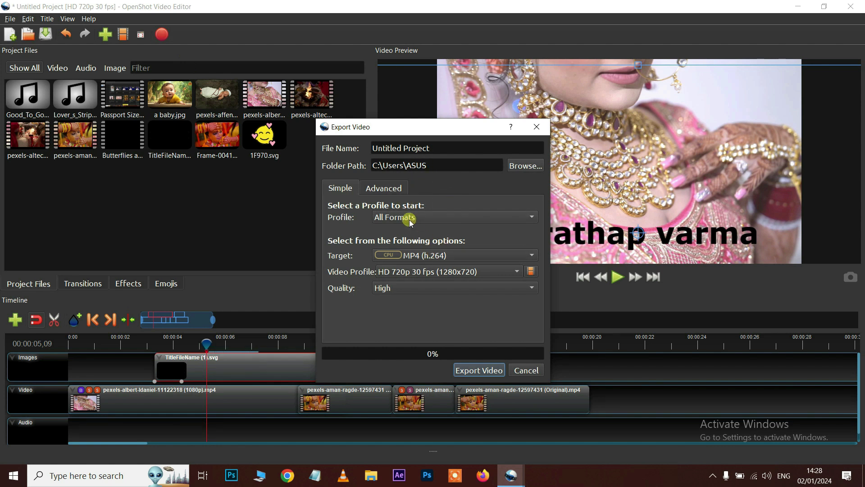
pyautogui.click(417, 271)
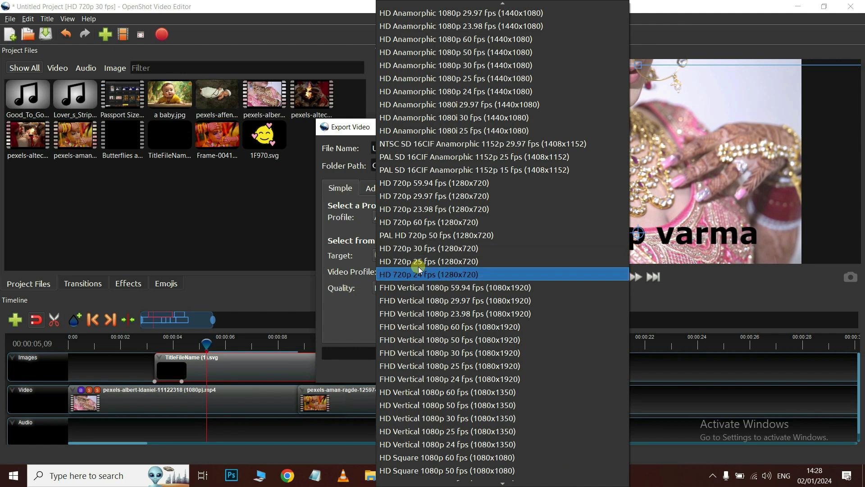
pyautogui.scroll(10, 465, 181)
pyautogui.scroll(8, 465, 181)
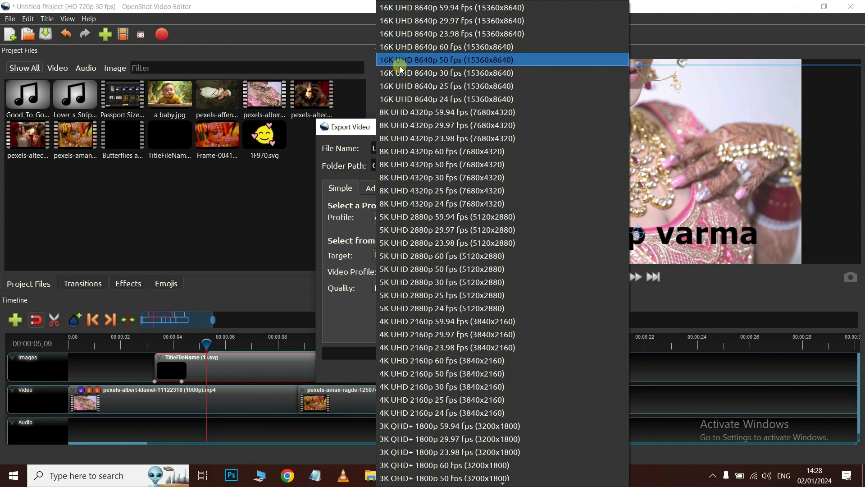
pyautogui.scroll(-3, 434, 243)
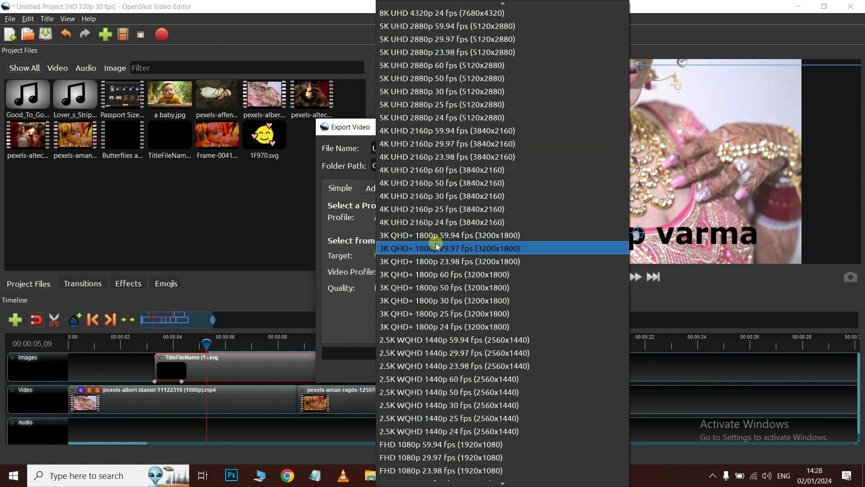
pyautogui.scroll(-5, 435, 219)
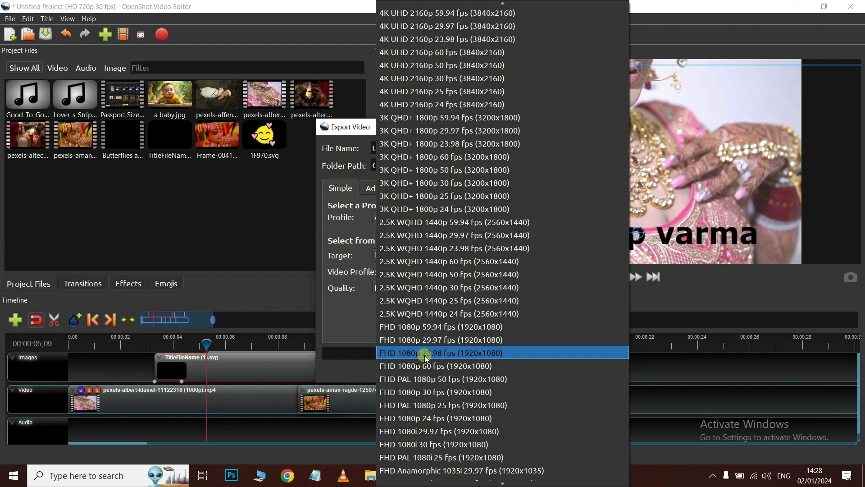
pyautogui.click(445, 340)
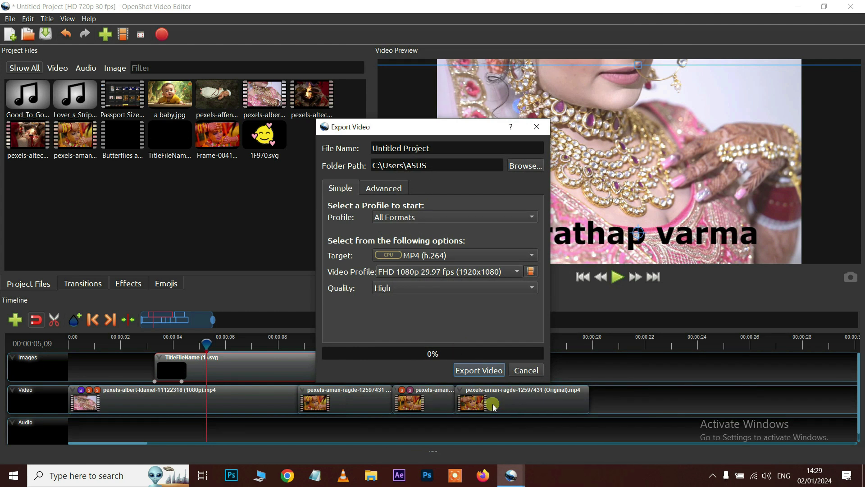
pyautogui.moveTo(444, 154); pyautogui.dragTo(291, 150)
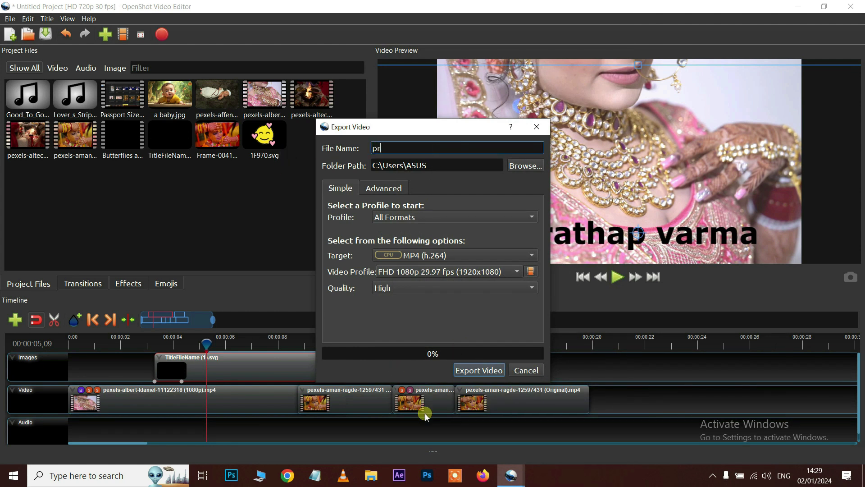
pyautogui.click(525, 164)
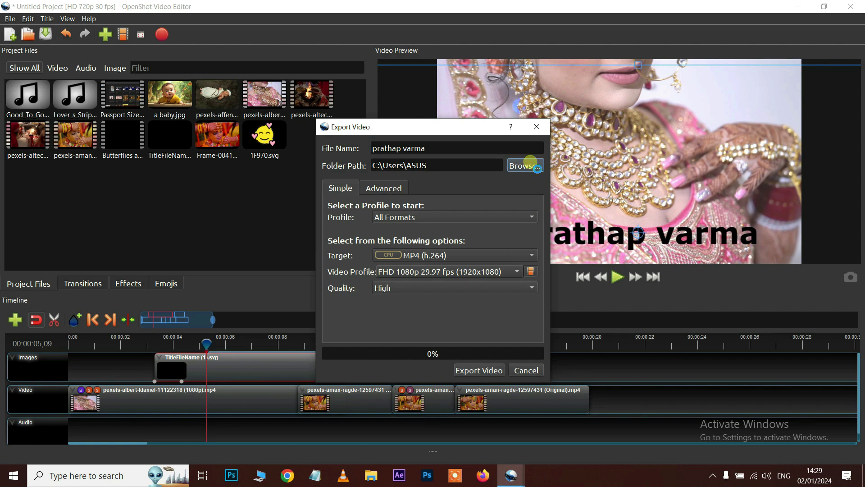
pyautogui.click(366, 219)
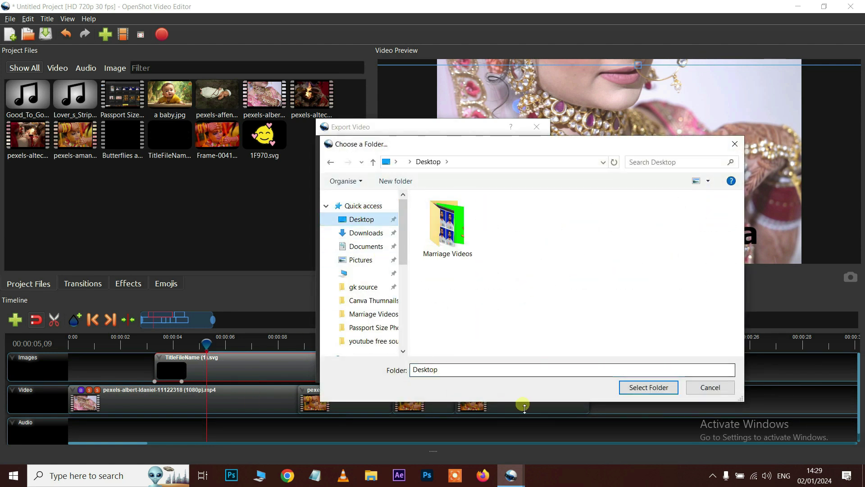
pyautogui.click(649, 387)
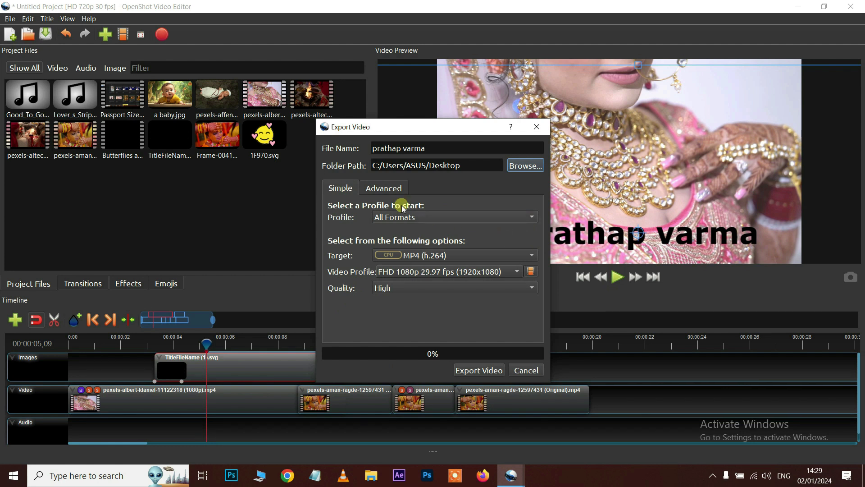
# Review the Advanced image sequence, video and audio settings, then start the export
pyautogui.click(391, 188)
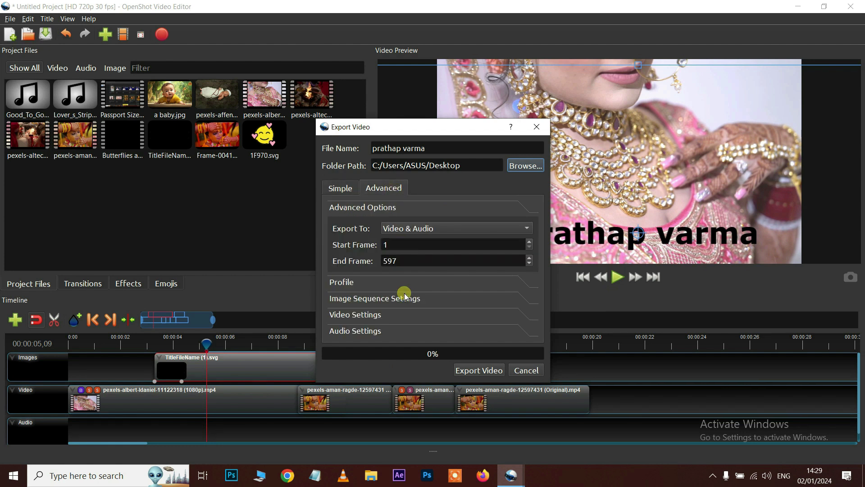
pyautogui.click(352, 299)
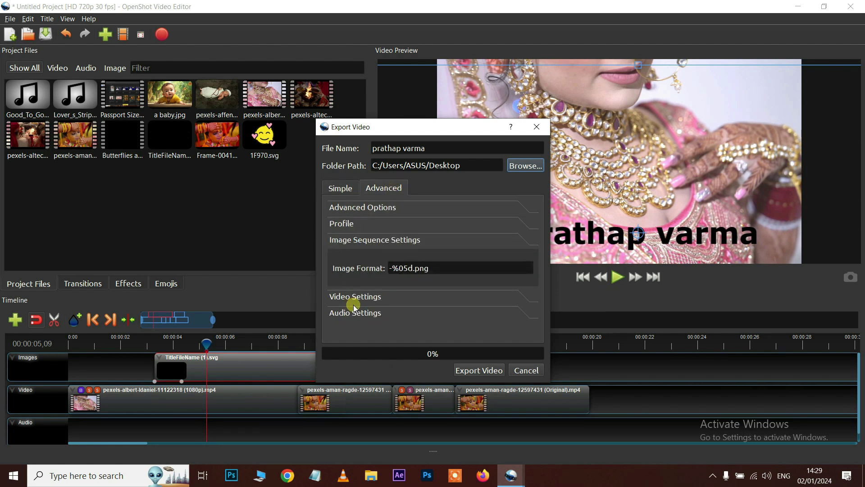
pyautogui.click(357, 301)
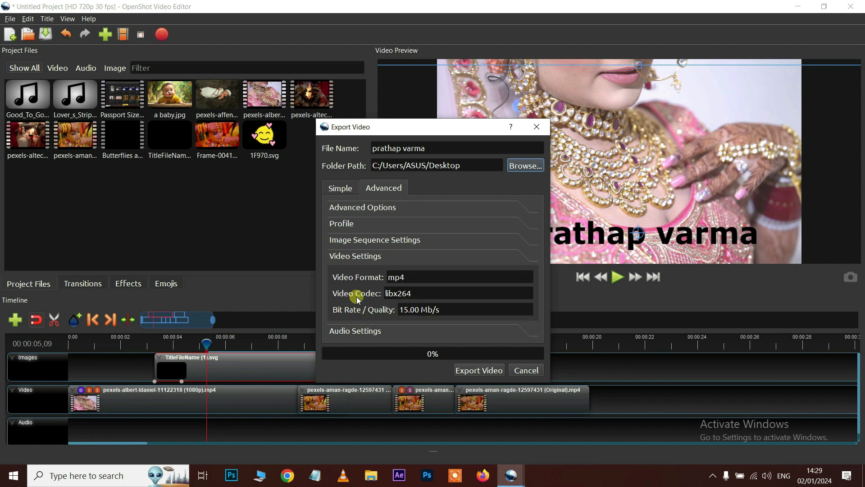
pyautogui.click(366, 326)
pyautogui.click(346, 188)
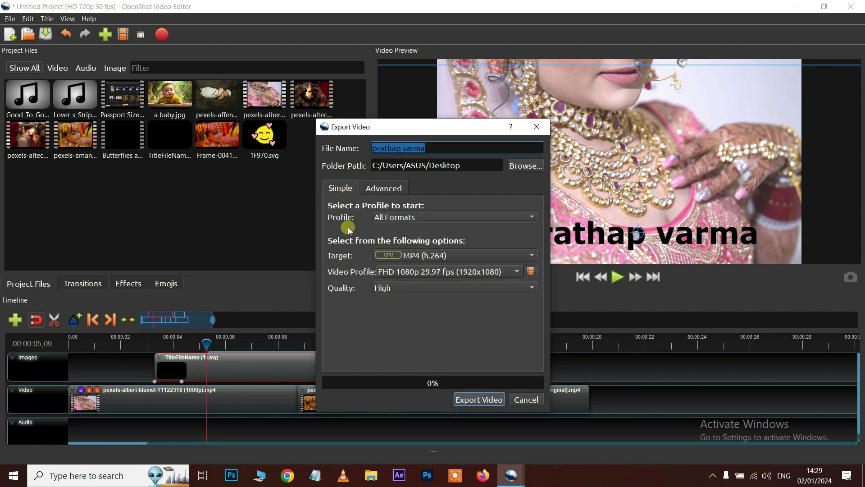
pyautogui.click(483, 400)
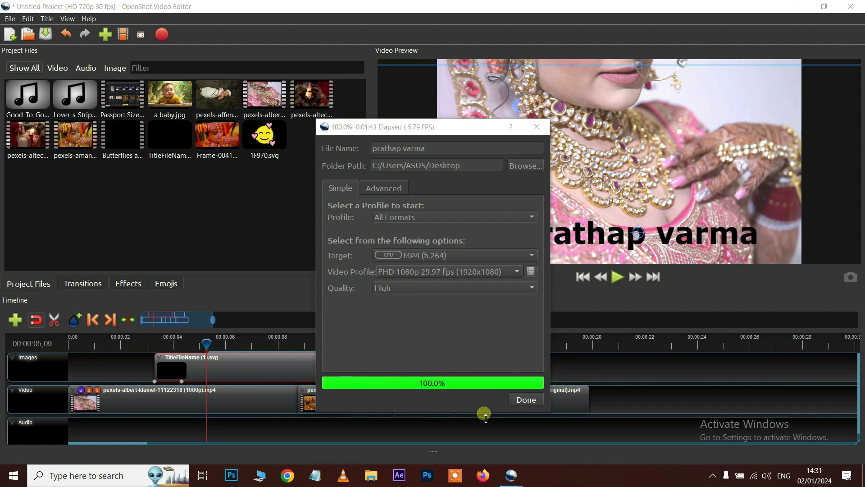
pyautogui.click(525, 400)
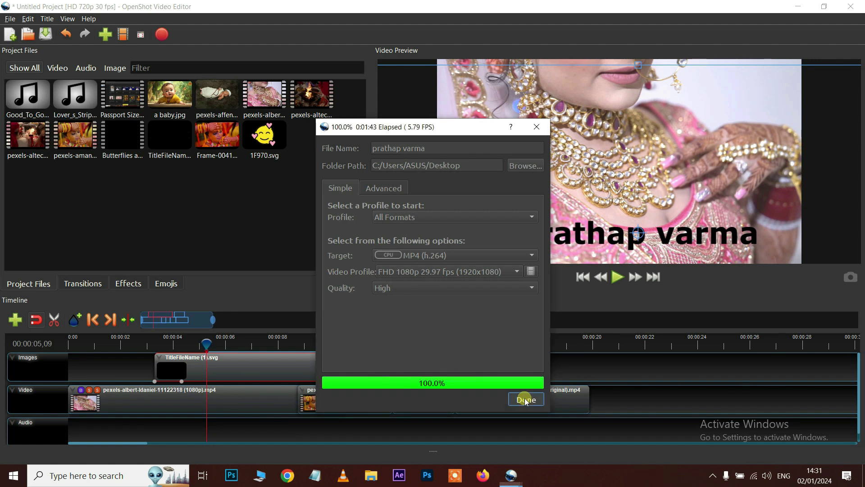
pyautogui.click(798, 7)
pyautogui.click(159, 360)
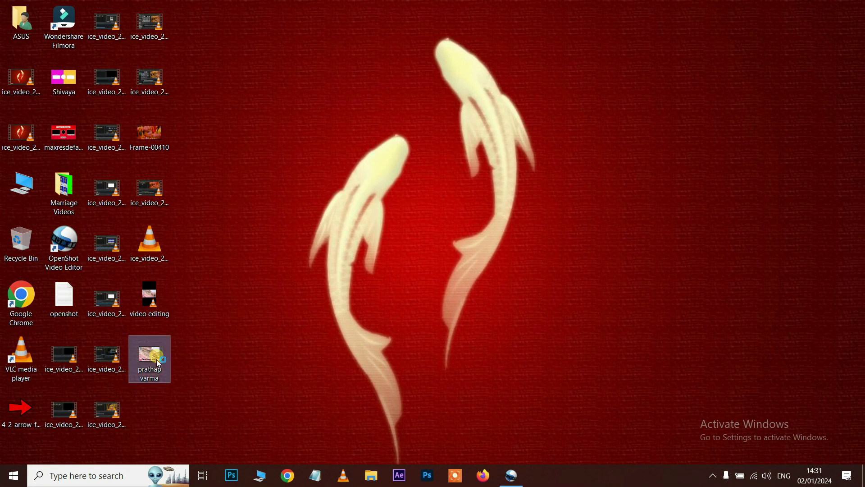